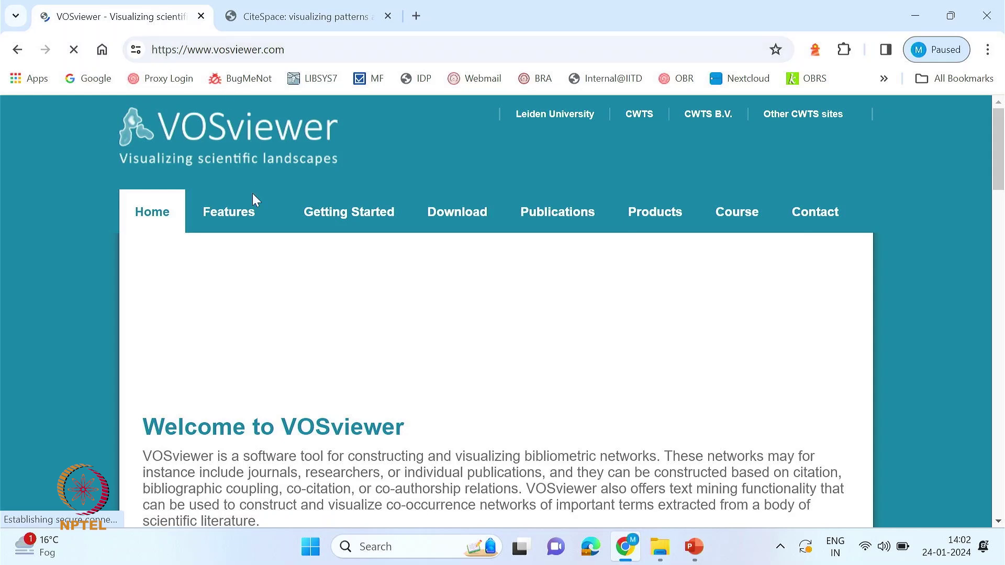
# - Scroll the VOSviewer homepage and go to the Features Highlights page
pyautogui.scroll(-5, 474, 413)
pyautogui.scroll(-6, 276, 333)
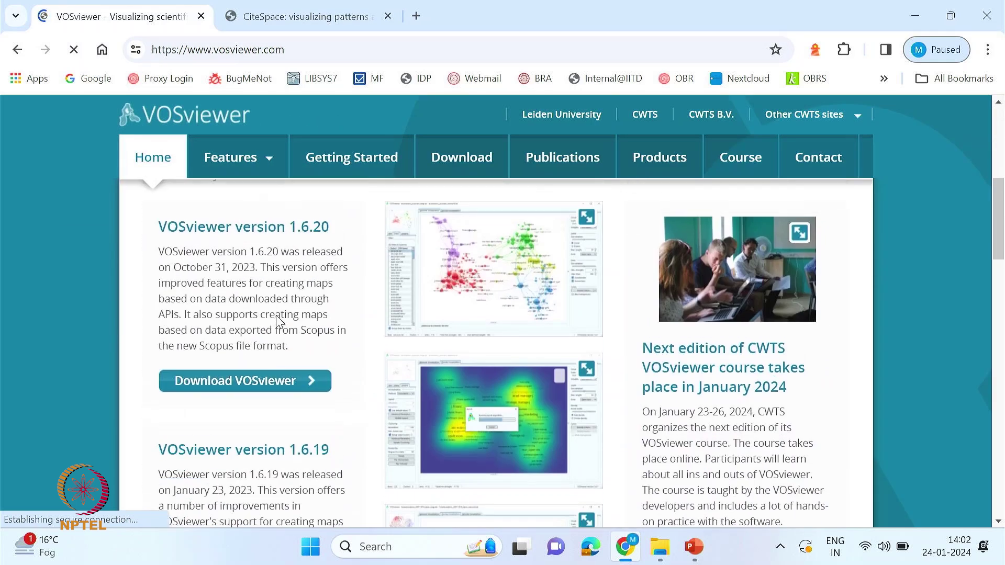
pyautogui.scroll(-8, 276, 343)
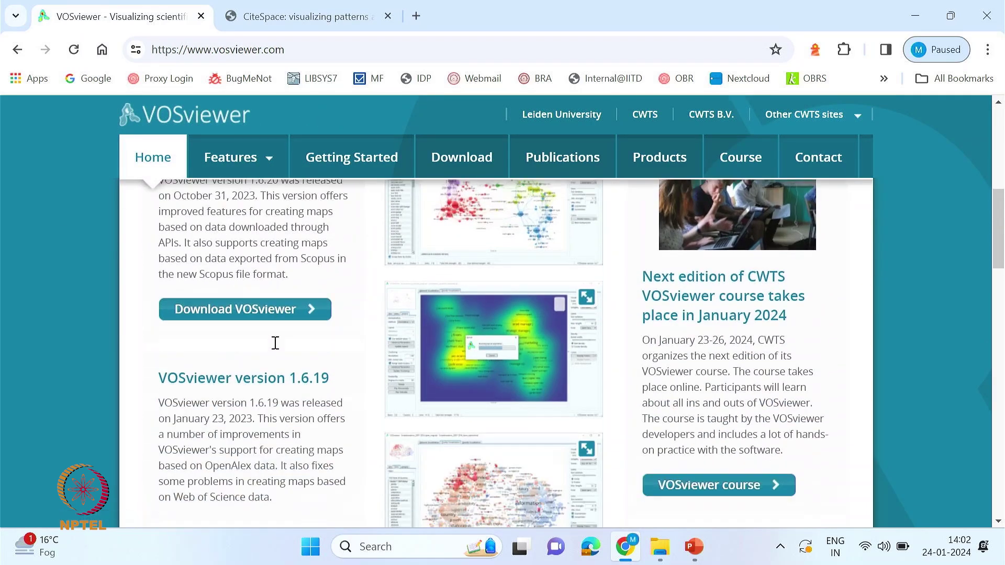
pyautogui.scroll(-10, 275, 343)
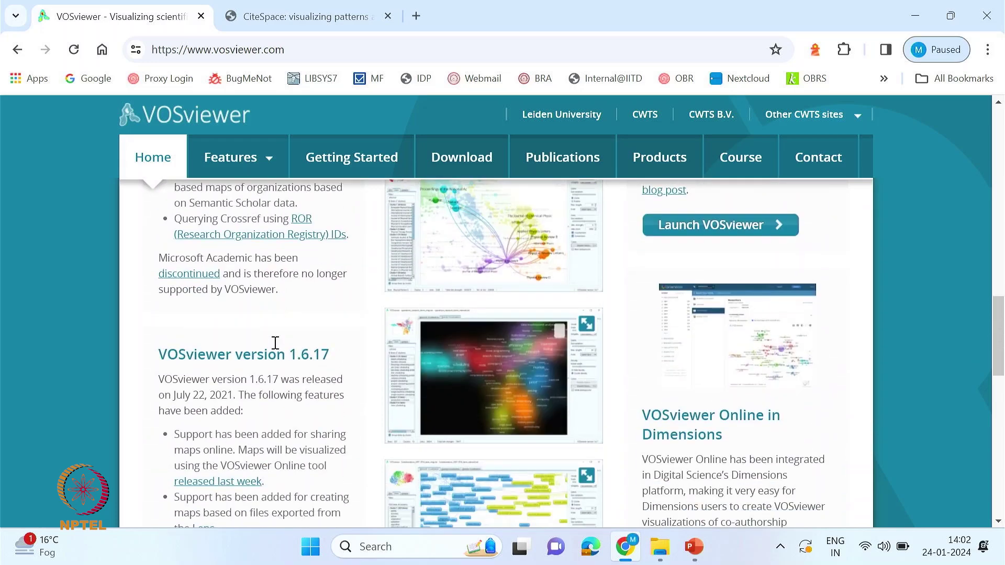
pyautogui.scroll(20, 332, 393)
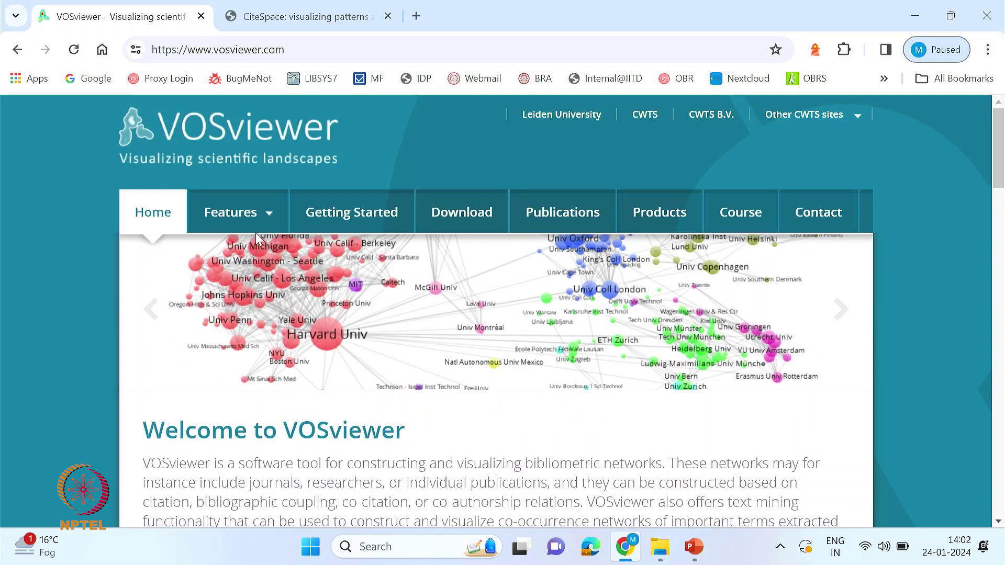
pyautogui.moveTo(227, 233)
pyautogui.click(106, 257)
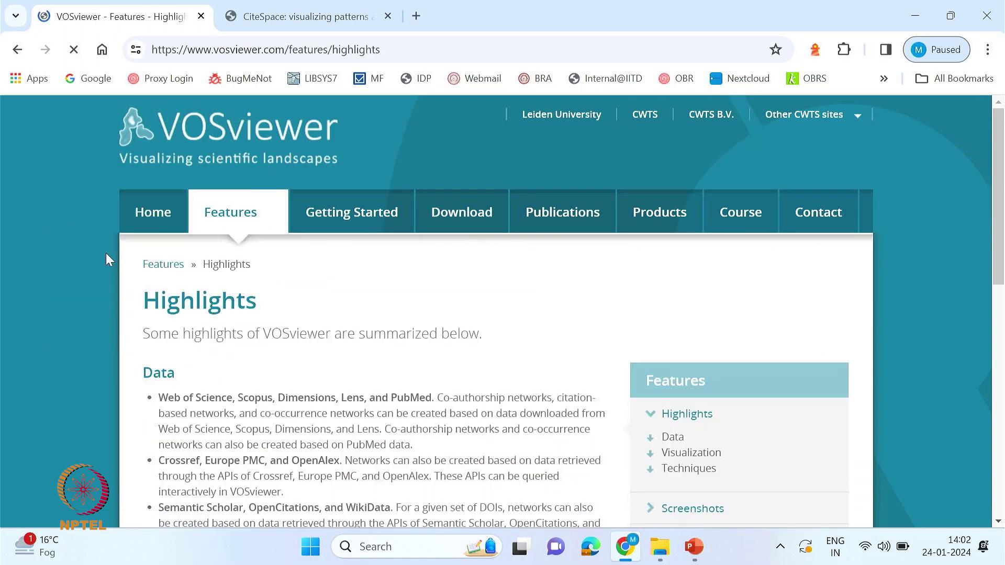
# - Skim the Highlights page, then move on to the Getting Started page
pyautogui.scroll(-4, 347, 450)
pyautogui.scroll(3, 354, 443)
pyautogui.scroll(2, 352, 432)
pyautogui.scroll(-2, 352, 432)
pyautogui.scroll(-4, 351, 431)
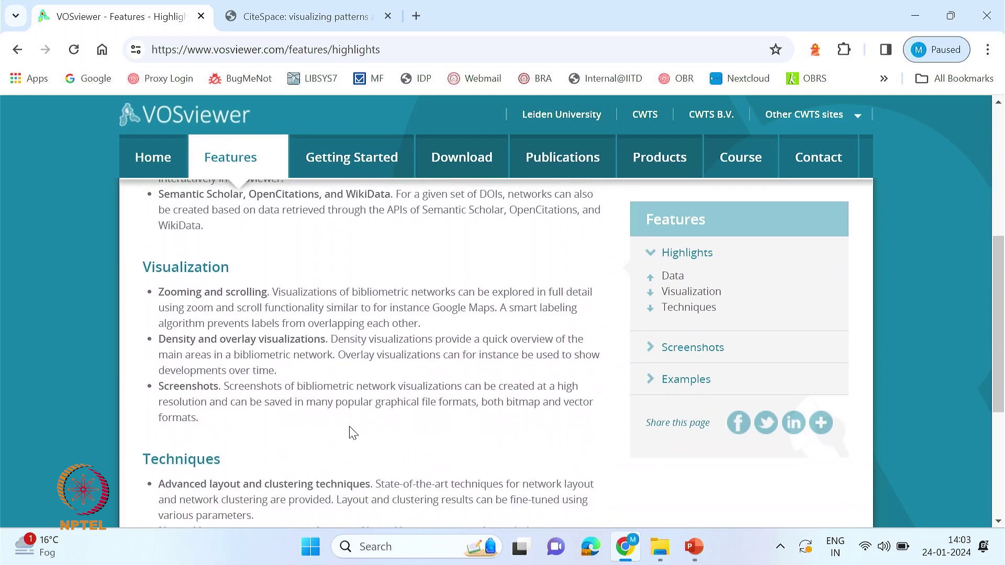
pyautogui.moveTo(264, 176)
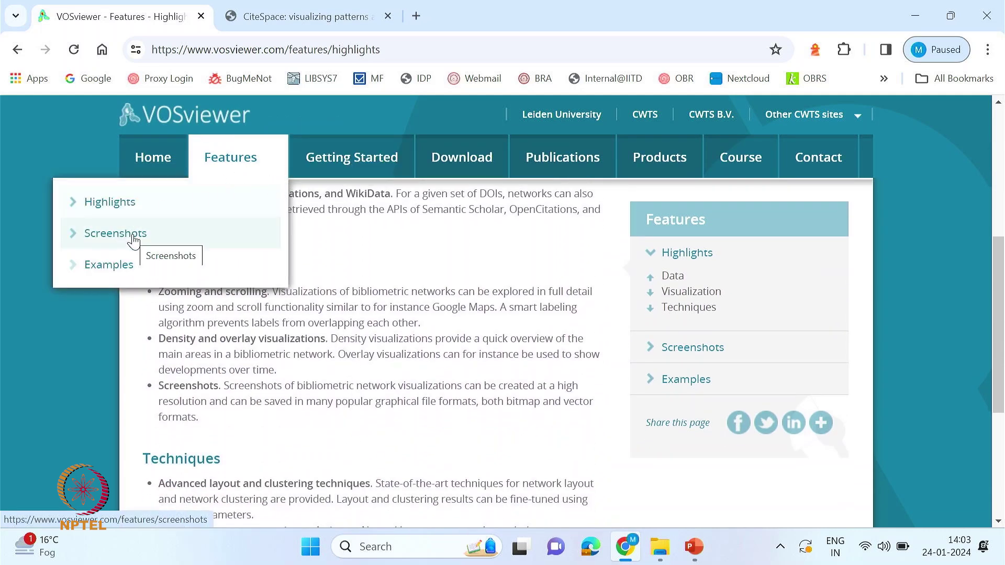
pyautogui.scroll(-1, 295, 376)
pyautogui.scroll(-1, 295, 376)
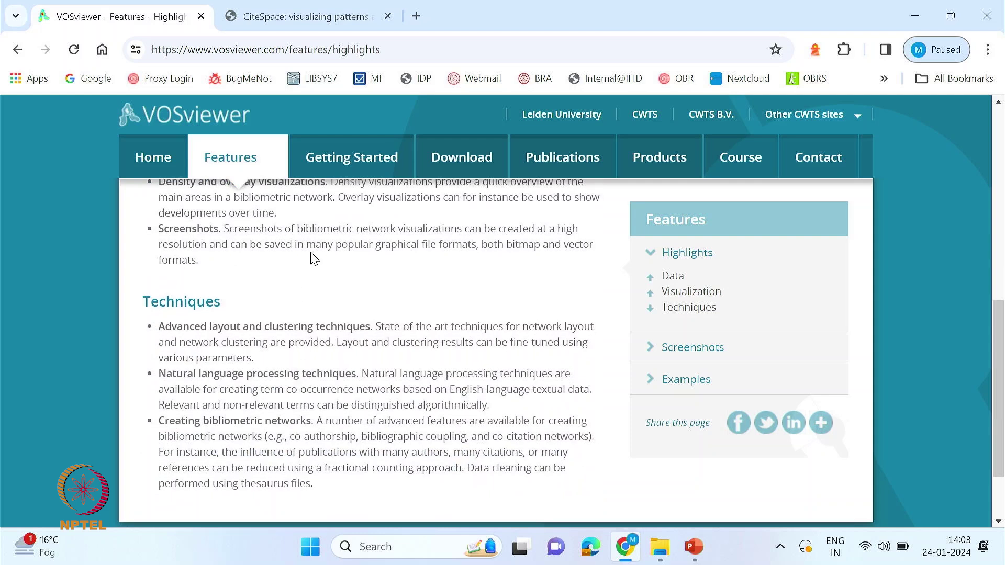
pyautogui.click(339, 168)
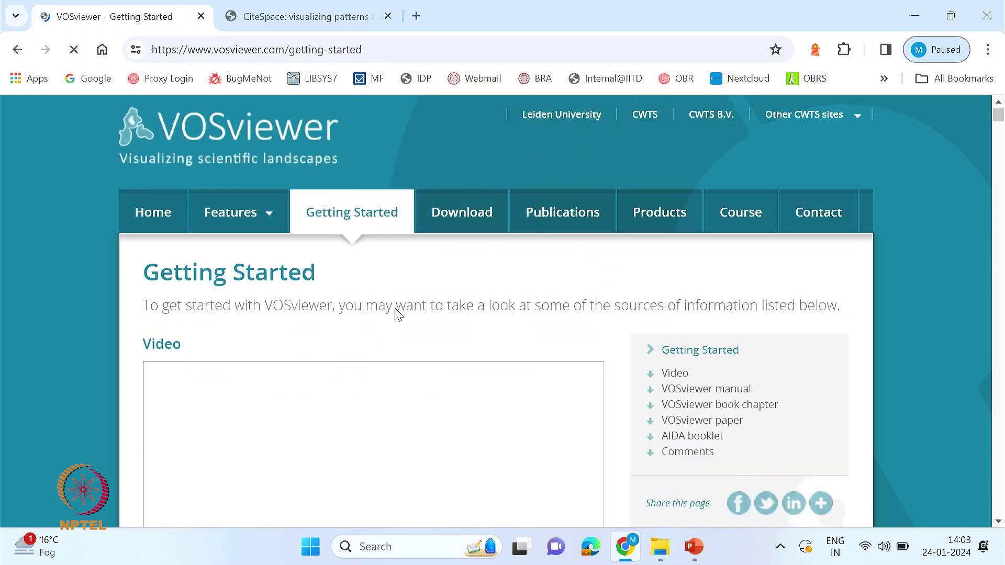
# - Glance over Getting Started and go to the VOSviewer Download page
pyautogui.scroll(-2, 398, 314)
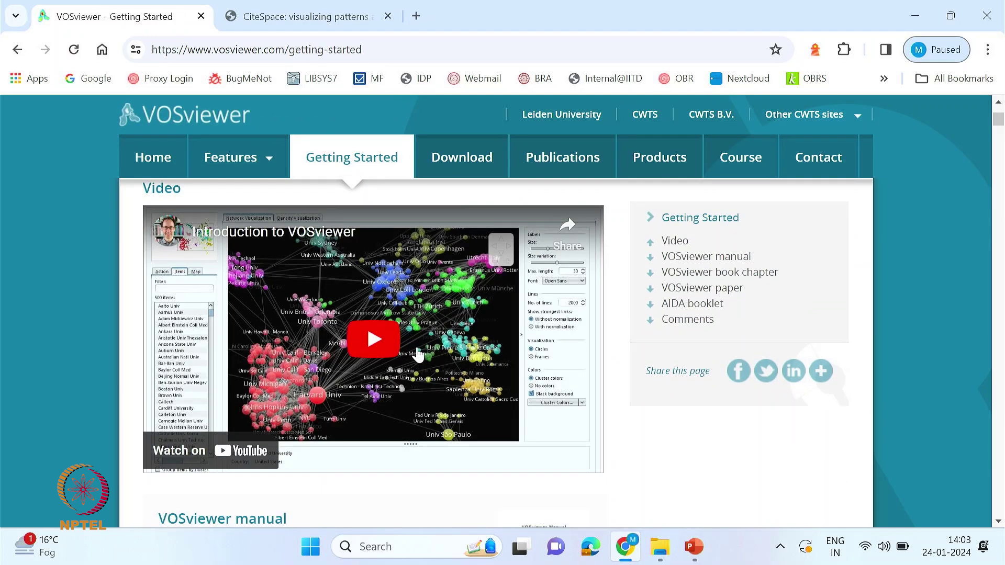
pyautogui.scroll(1, 576, 349)
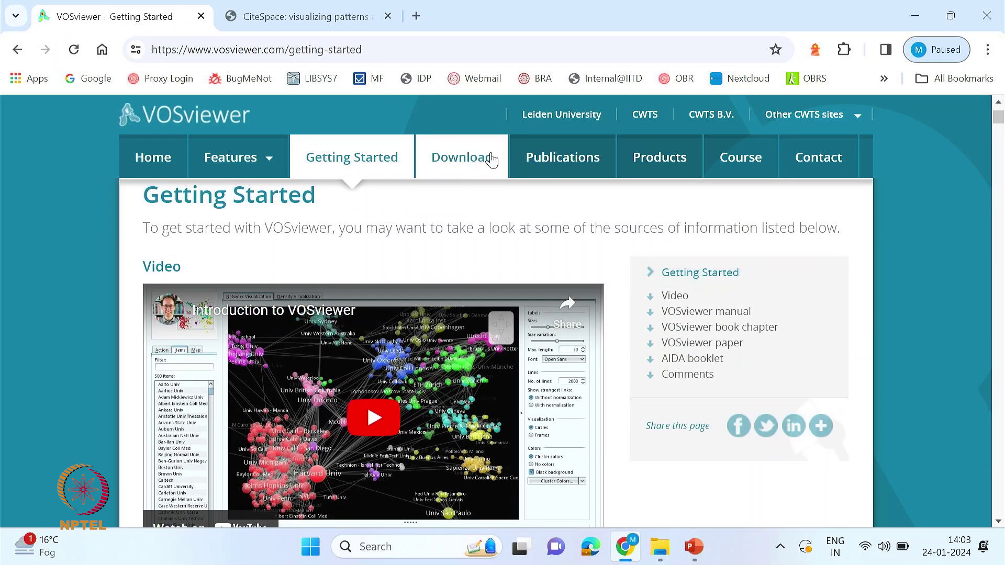
pyautogui.click(462, 162)
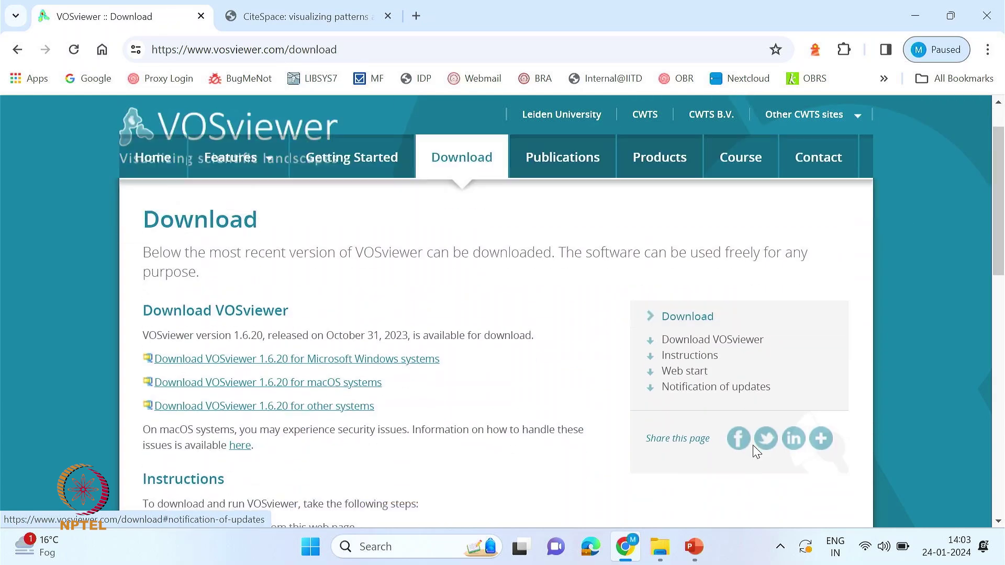
# - Download VOSviewer 1.6.20 for Windows and check the download's progress
pyautogui.scroll(-1, 733, 398)
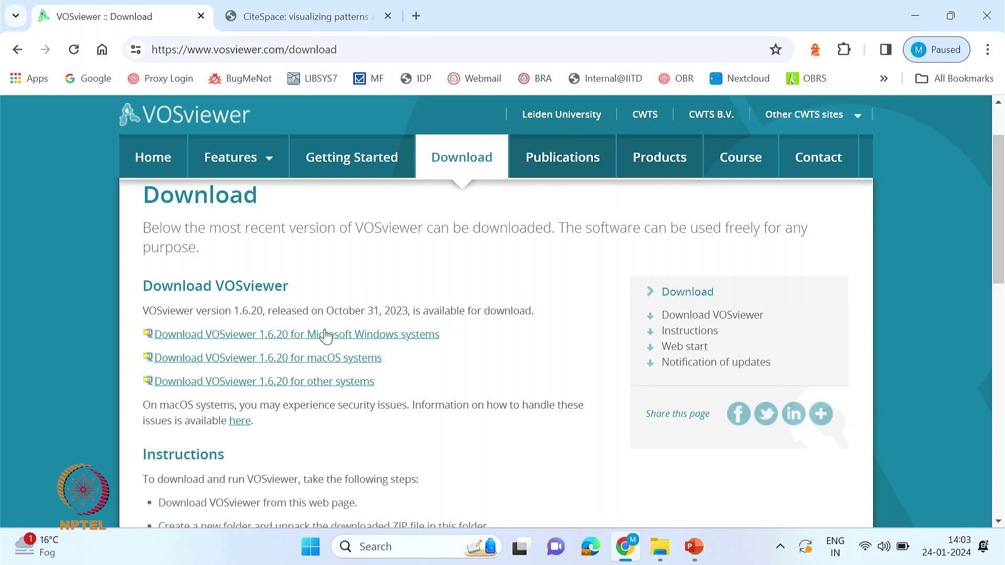
pyautogui.scroll(-2, 430, 384)
pyautogui.click(287, 258)
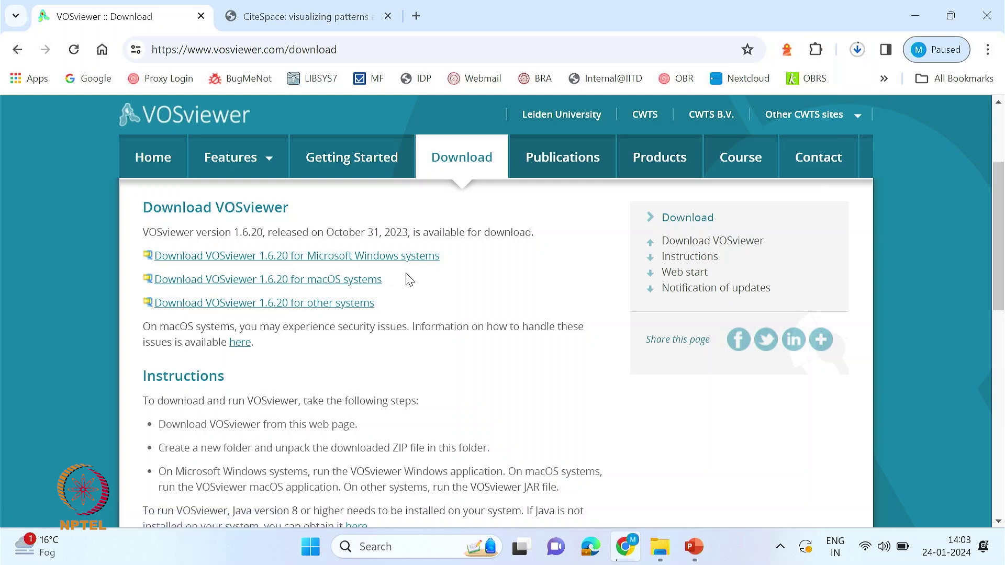
pyautogui.click(858, 49)
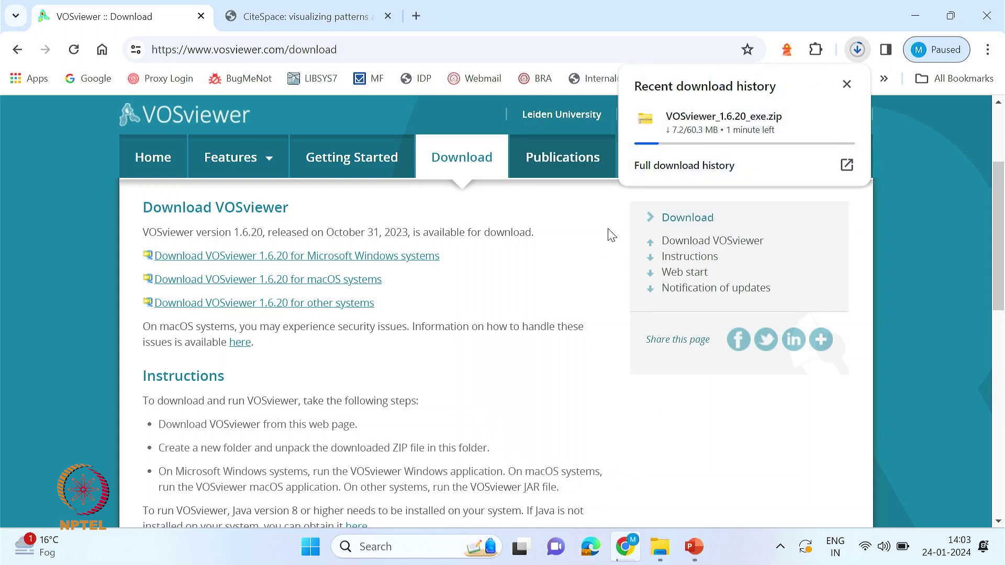
# - Return to the Features Highlights page
pyautogui.scroll(1, 611, 237)
pyautogui.scroll(1, 508, 245)
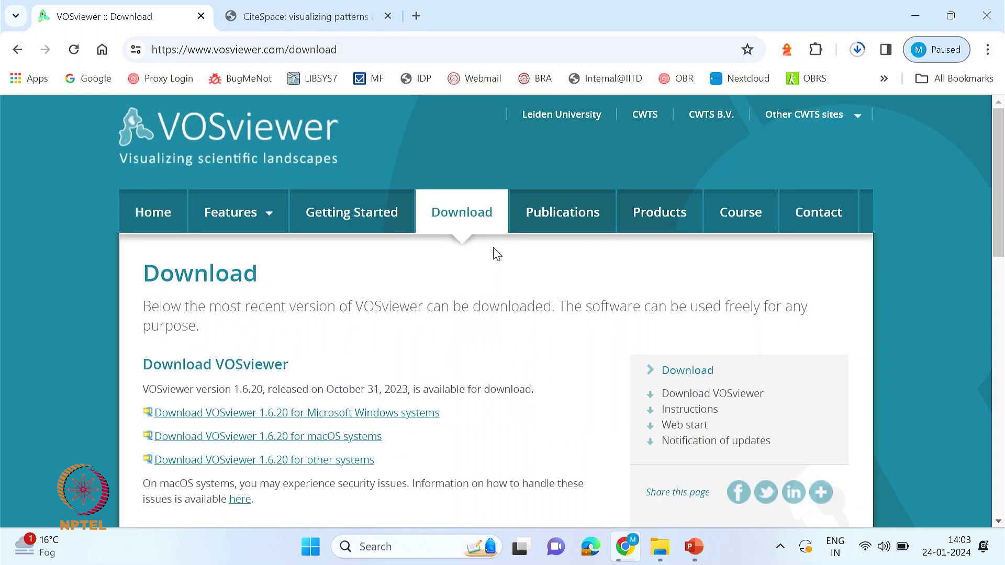
pyautogui.moveTo(266, 214)
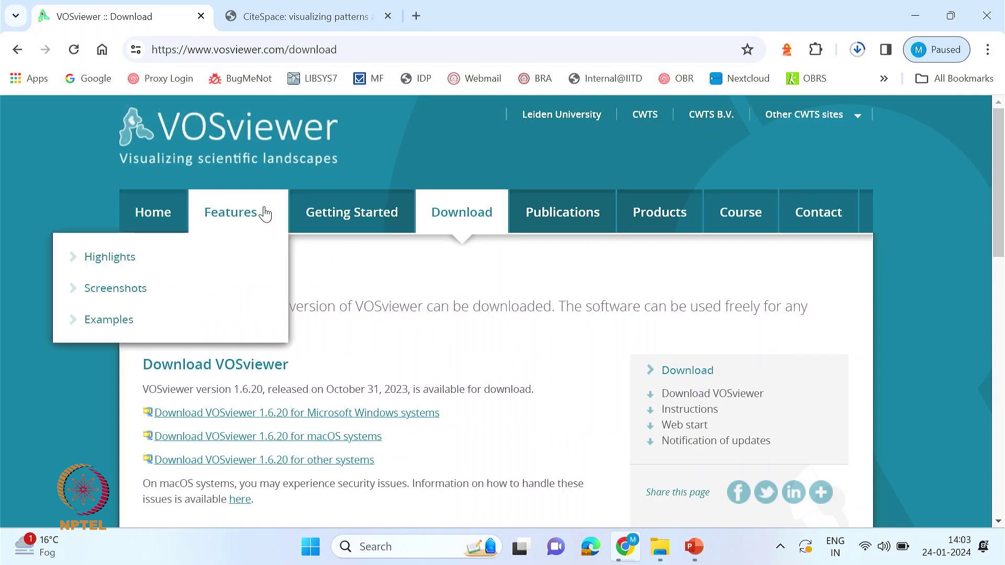
pyautogui.moveTo(184, 263)
pyautogui.click(106, 256)
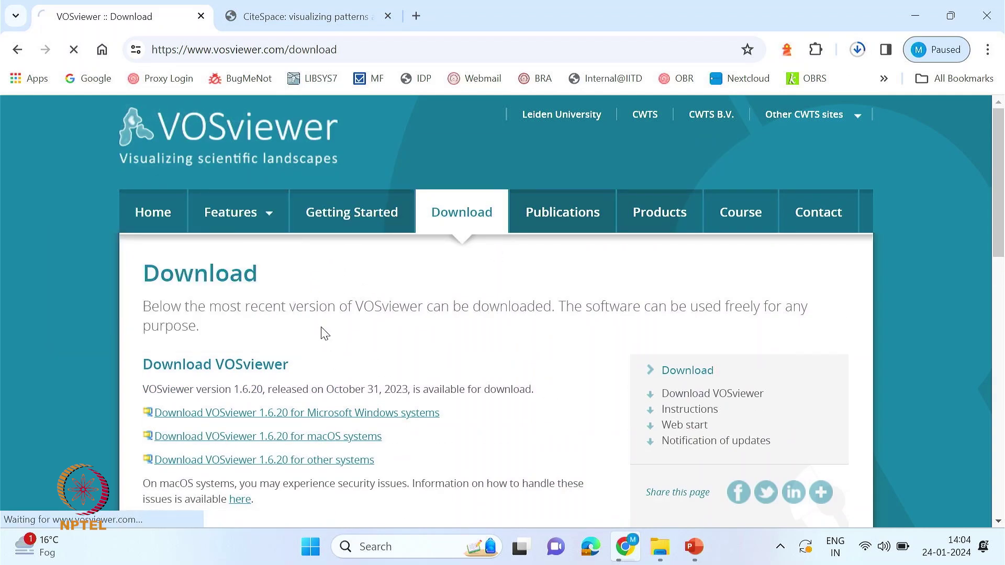
# - Highlight the supported data sources and the layout and language processing text on Highlights
pyautogui.scroll(-2, 386, 358)
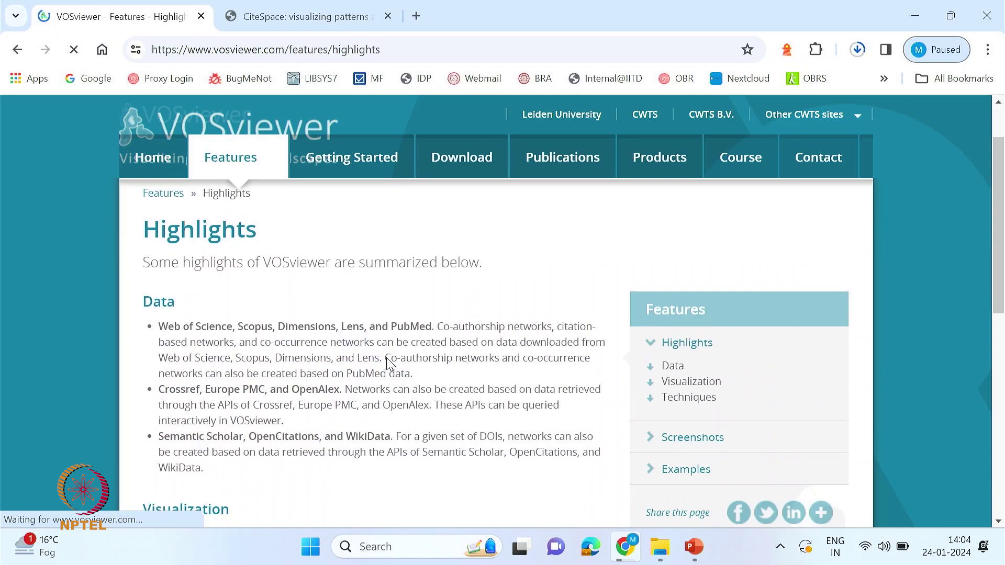
pyautogui.scroll(1, 382, 357)
pyautogui.moveTo(158, 319); pyautogui.dragTo(231, 398)
pyautogui.click(229, 398)
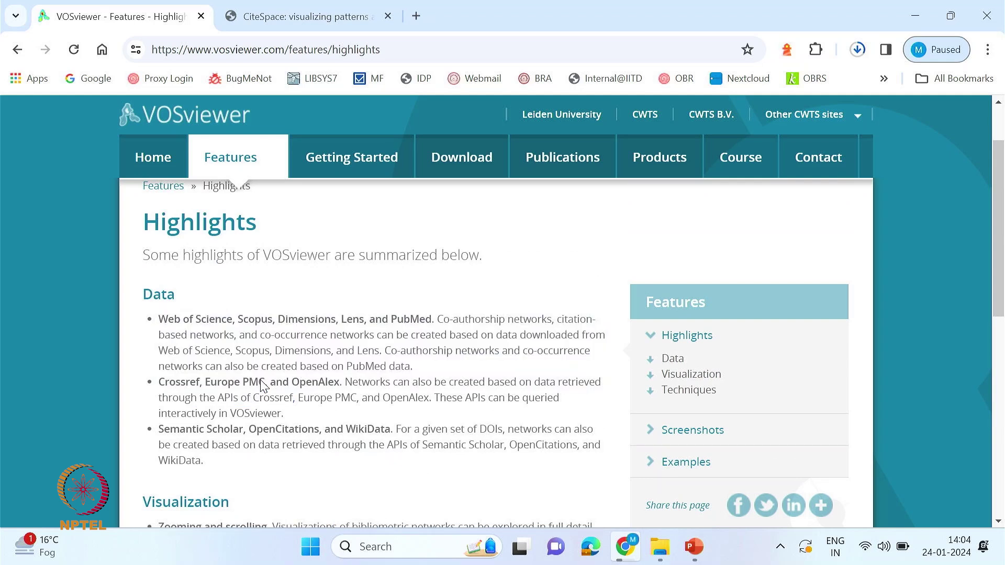
pyautogui.scroll(-5, 264, 386)
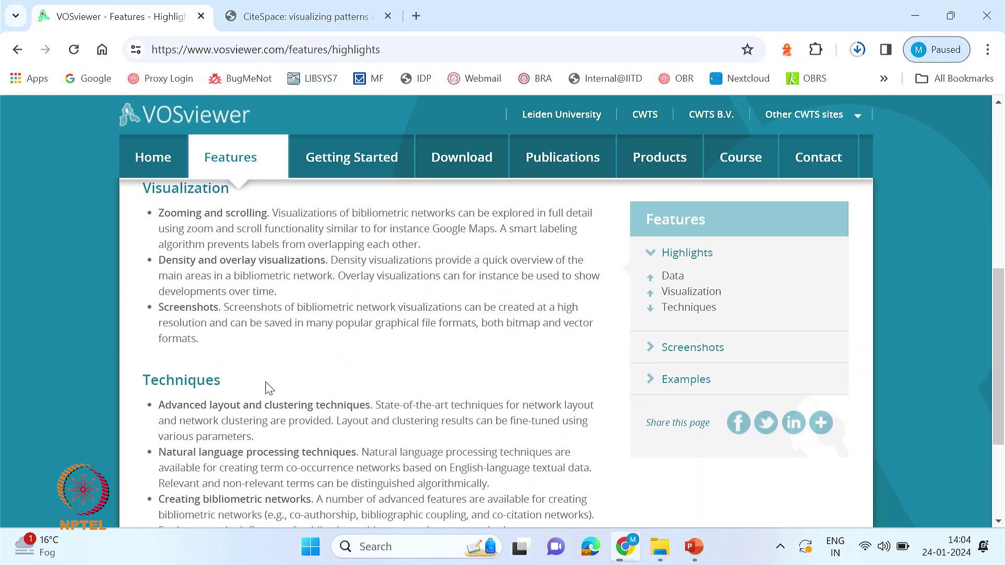
pyautogui.scroll(-3, 268, 388)
pyautogui.moveTo(161, 250); pyautogui.dragTo(273, 334)
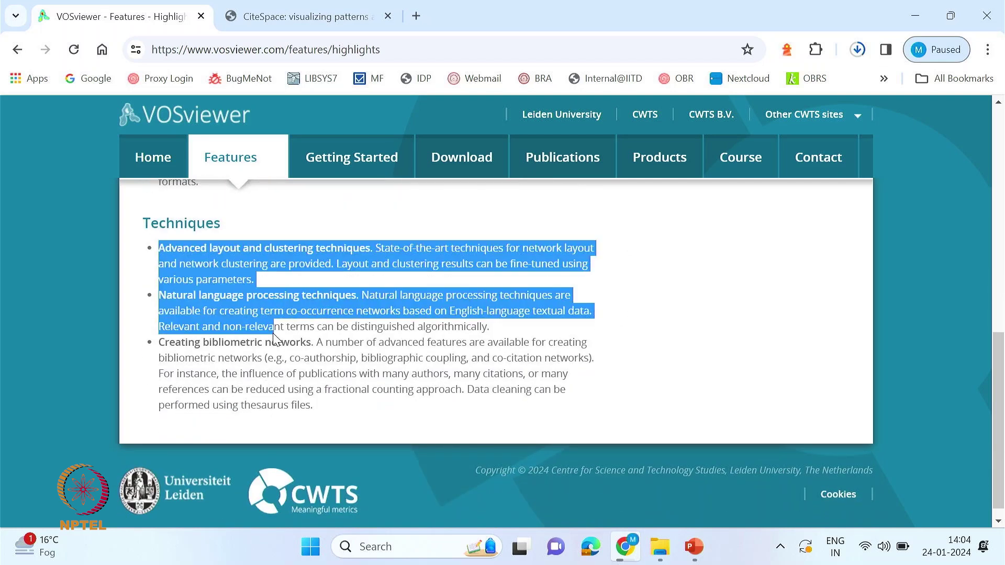
# - Browse the Features Examples page through its list of example maps
pyautogui.moveTo(234, 173)
pyautogui.click(111, 265)
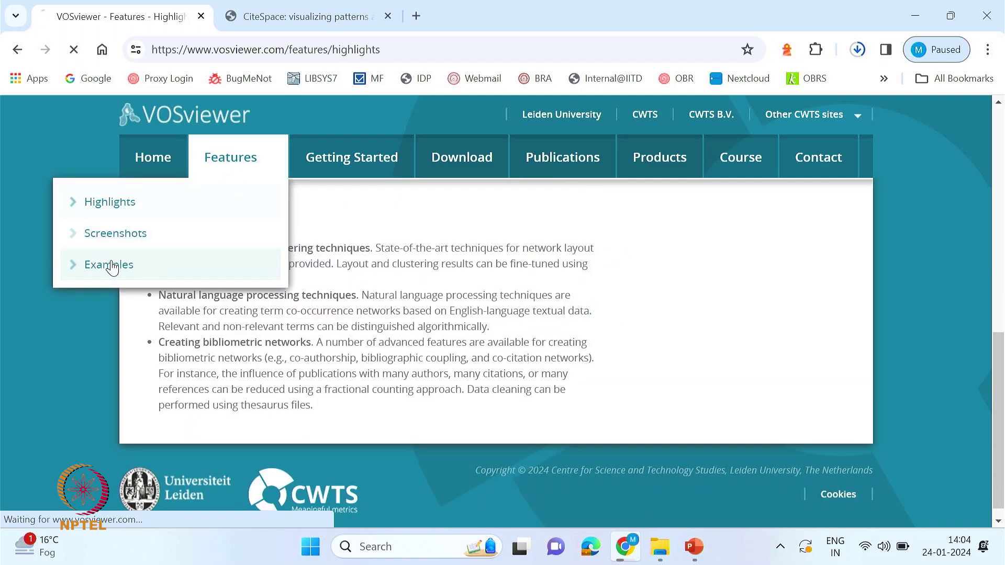
pyautogui.scroll(-3, 371, 329)
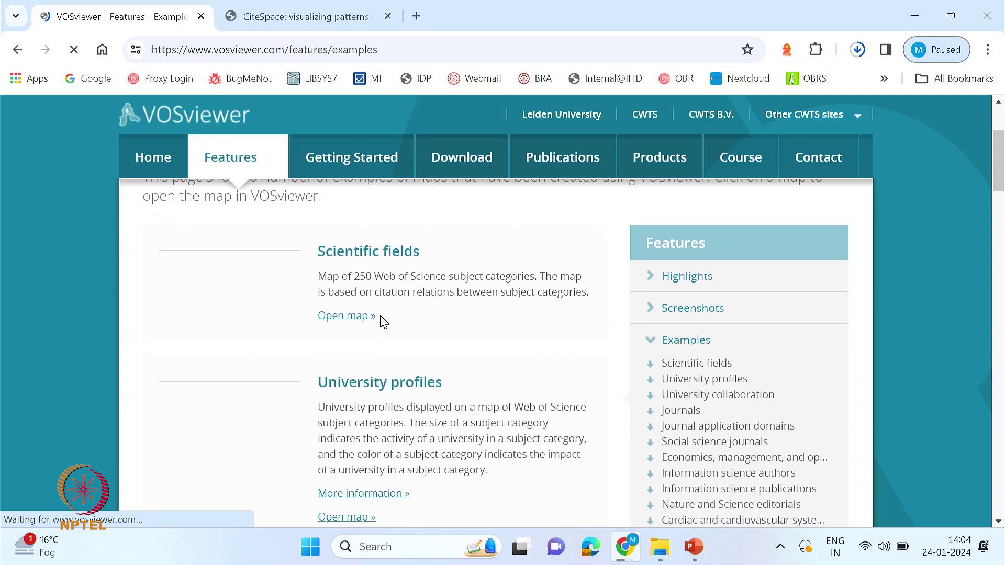
pyautogui.moveTo(323, 254); pyautogui.dragTo(422, 254)
pyautogui.scroll(-2, 493, 340)
pyautogui.scroll(-3, 446, 362)
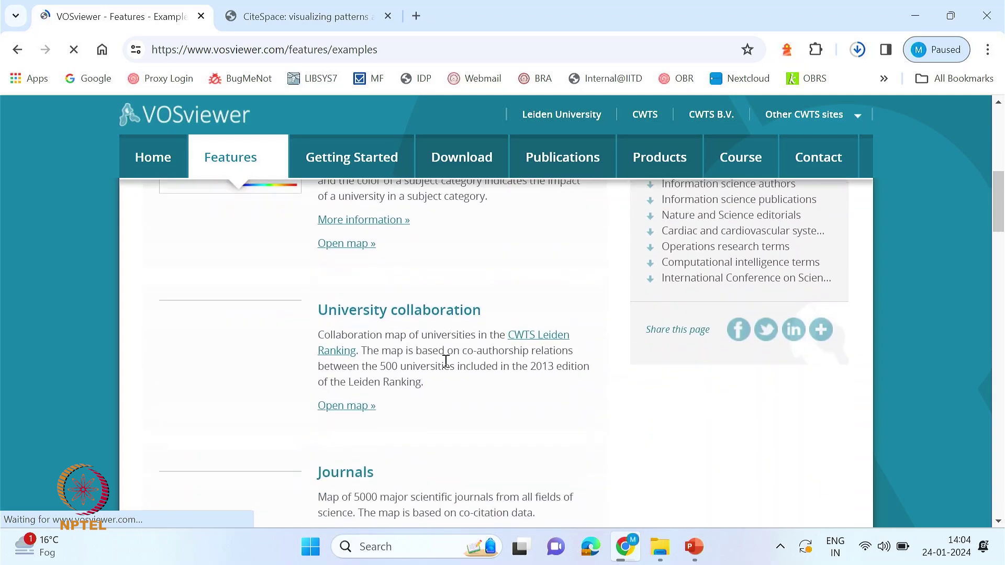
pyautogui.scroll(-3, 446, 366)
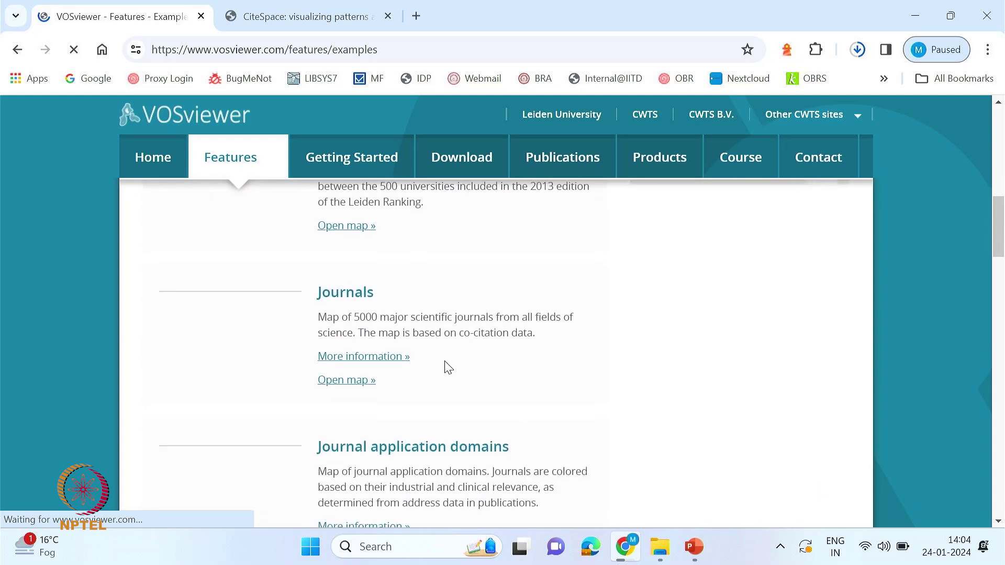
pyautogui.scroll(-3, 449, 367)
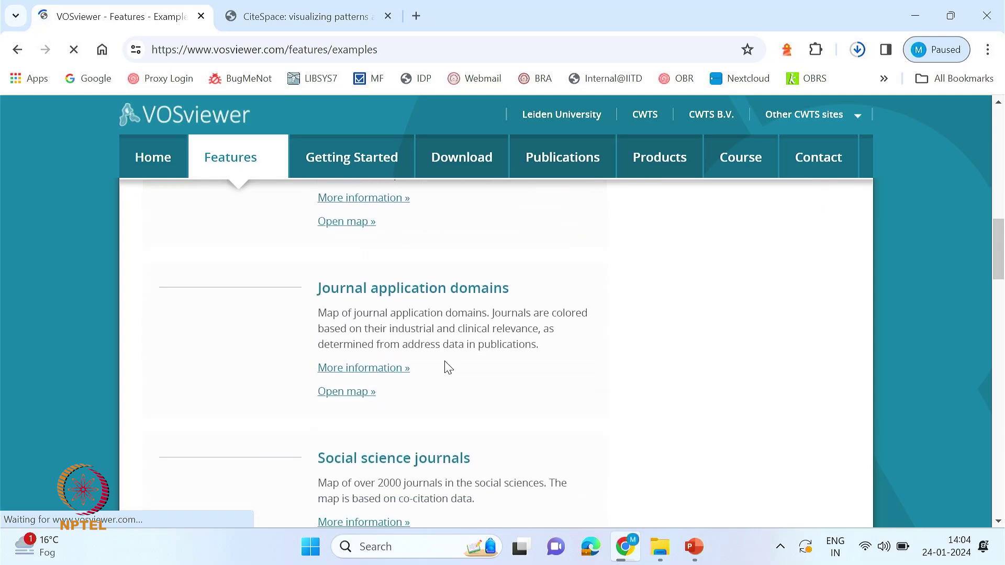
pyautogui.scroll(1, 449, 367)
pyautogui.scroll(-2, 448, 368)
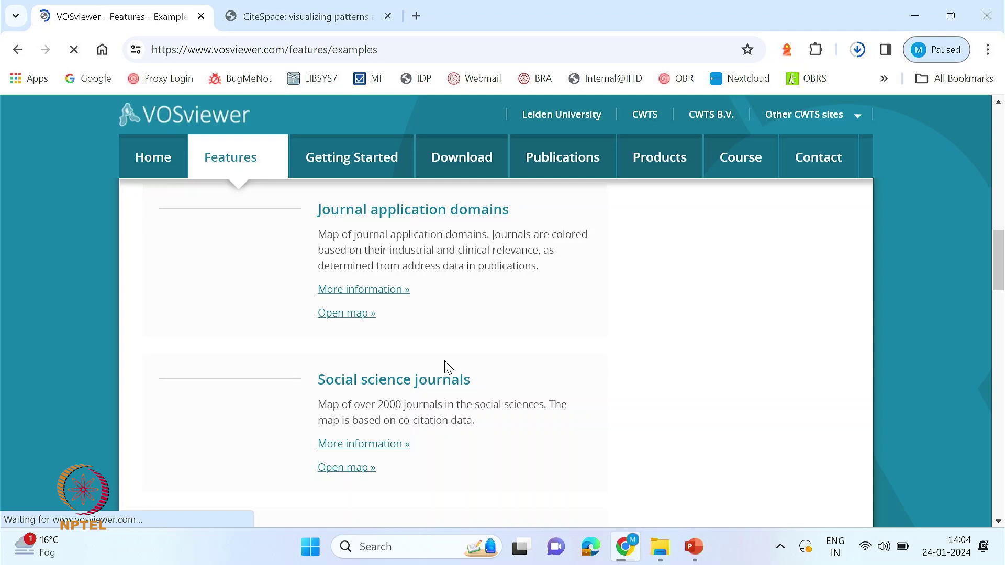
pyautogui.scroll(15, 448, 367)
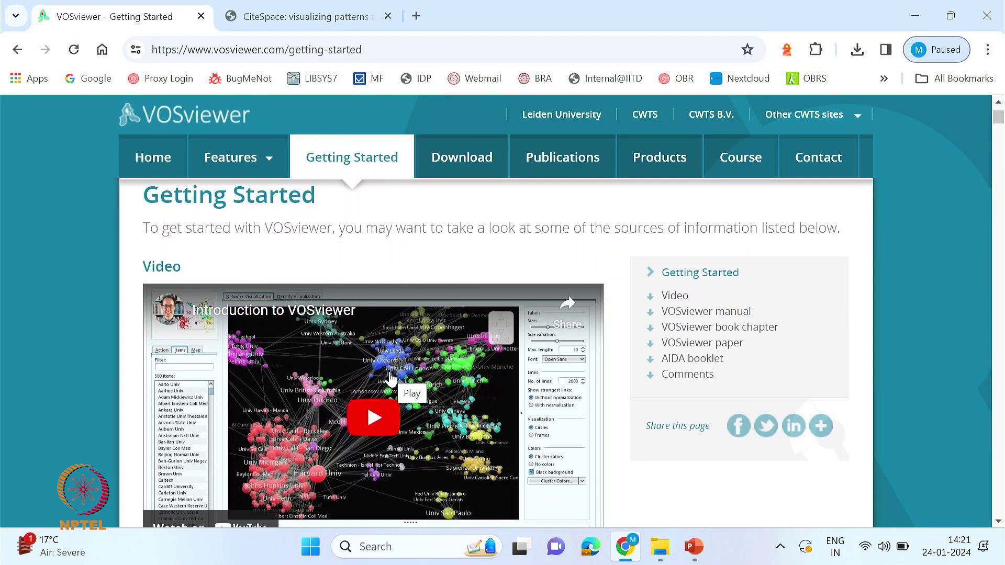
# - Scroll the Download page and highlight the October 31, 2023 release date
pyautogui.scroll(-3, 391, 385)
pyautogui.scroll(-2, 391, 385)
pyautogui.scroll(3, 393, 386)
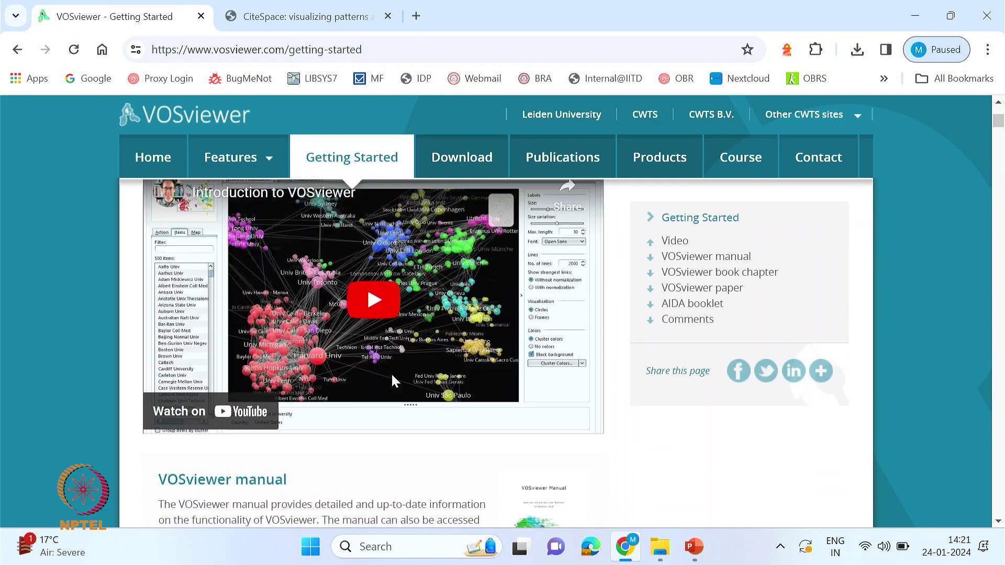
pyautogui.scroll(-4, 395, 390)
pyautogui.scroll(3, 397, 395)
pyautogui.scroll(-3, 397, 396)
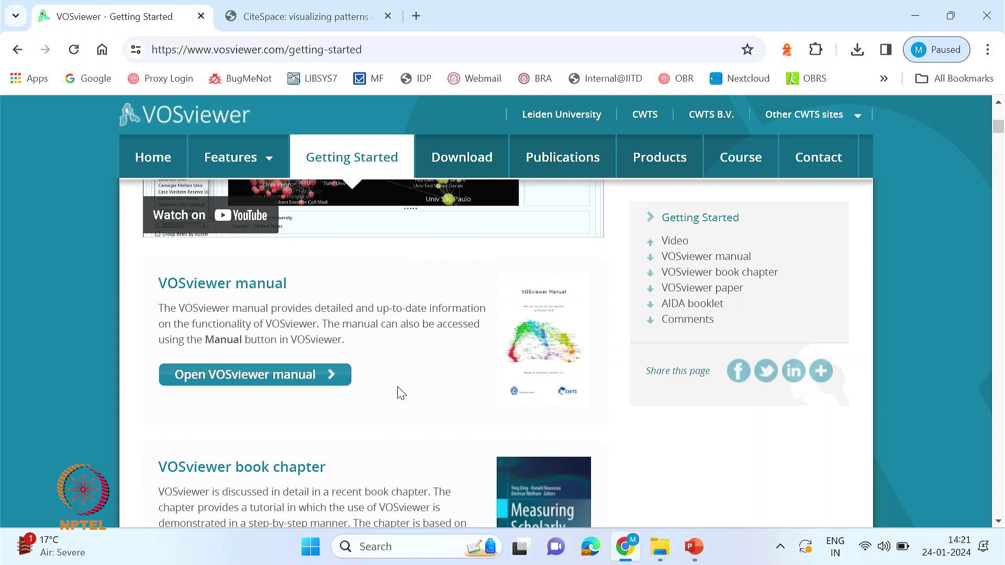
pyautogui.scroll(8, 399, 393)
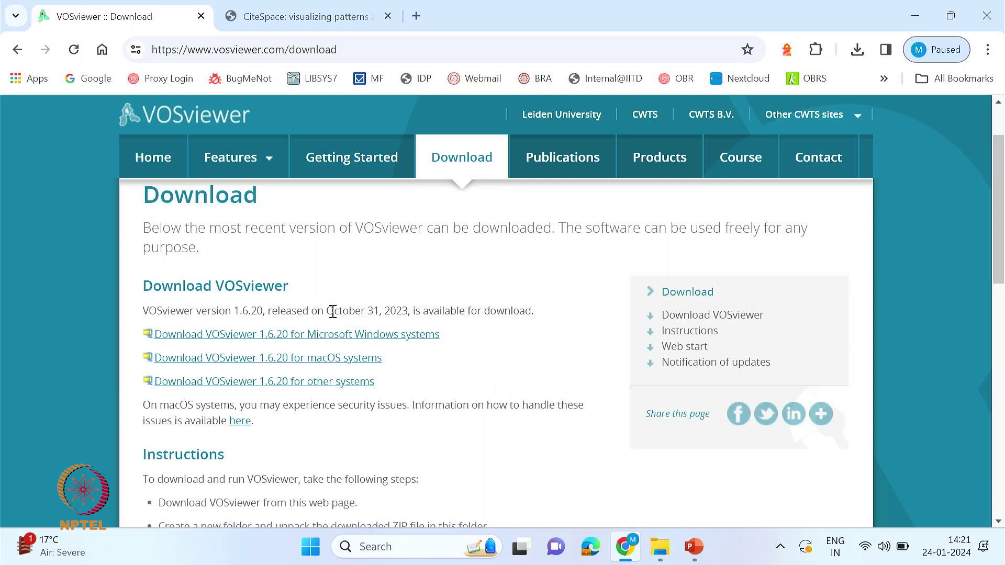
pyautogui.moveTo(332, 311); pyautogui.dragTo(517, 317)
pyautogui.click(516, 317)
pyautogui.hotkey('alt', 'Tab')
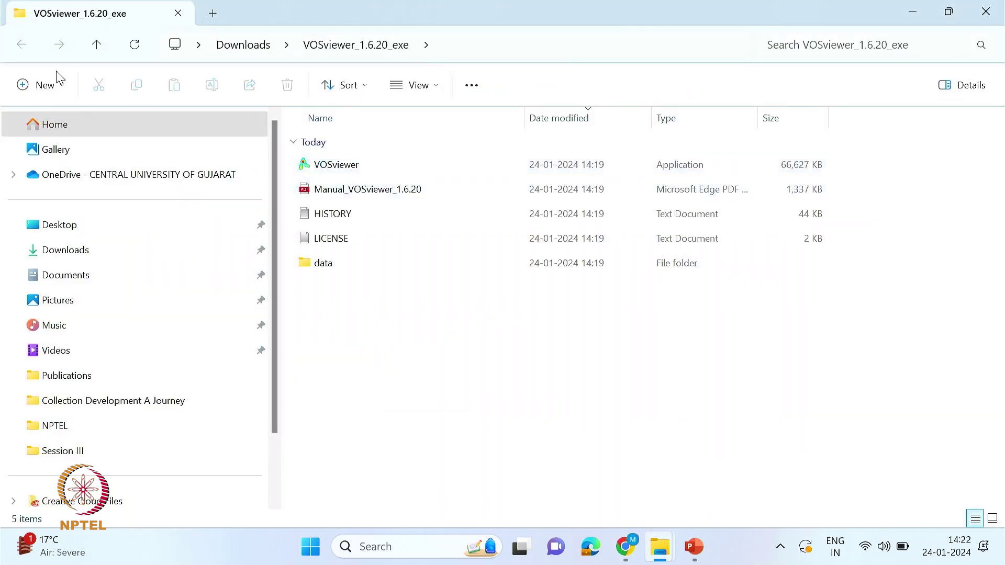
pyautogui.click(80, 258)
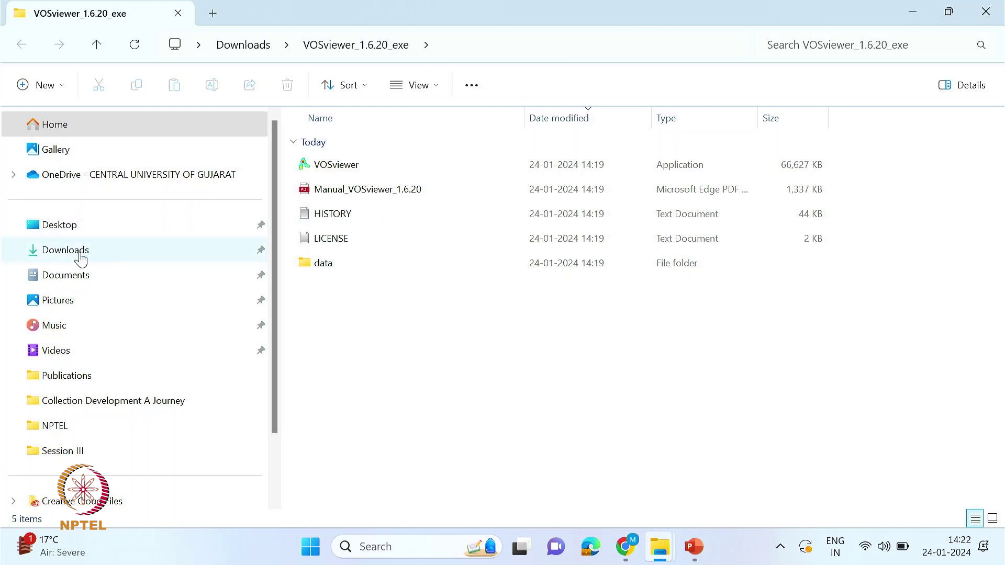
pyautogui.doubleClick(340, 168)
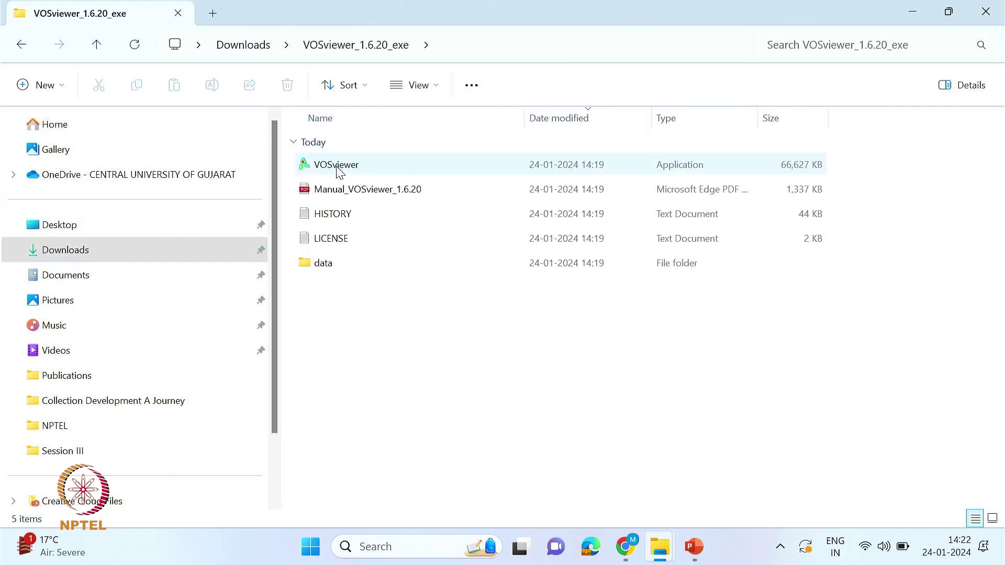
pyautogui.rightClick(338, 168)
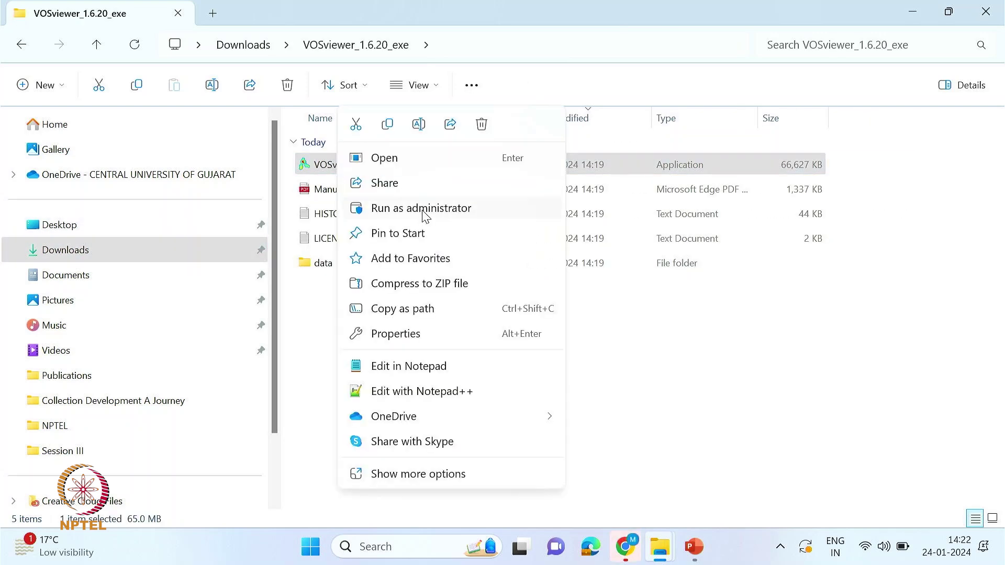
pyautogui.click(425, 212)
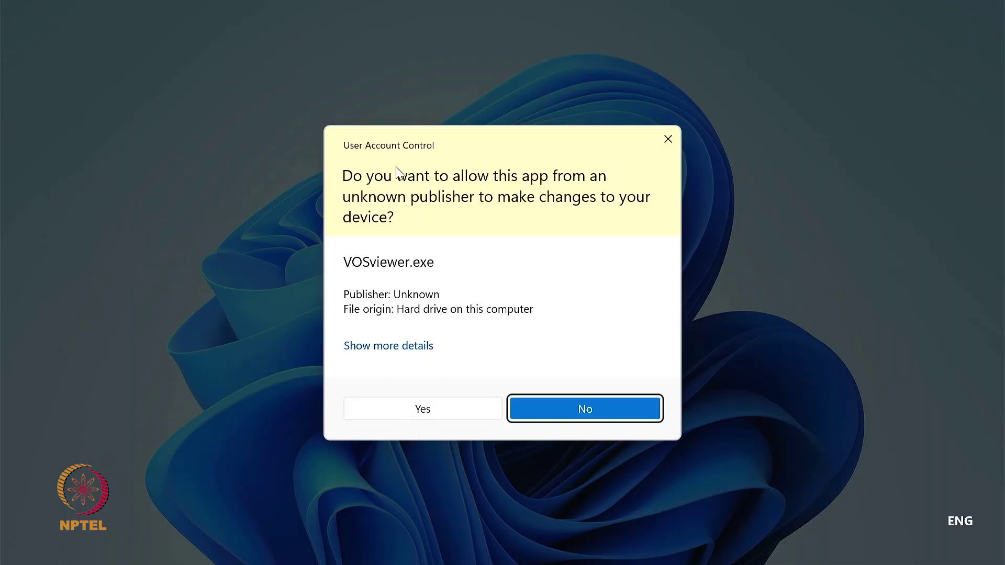
pyautogui.click(412, 411)
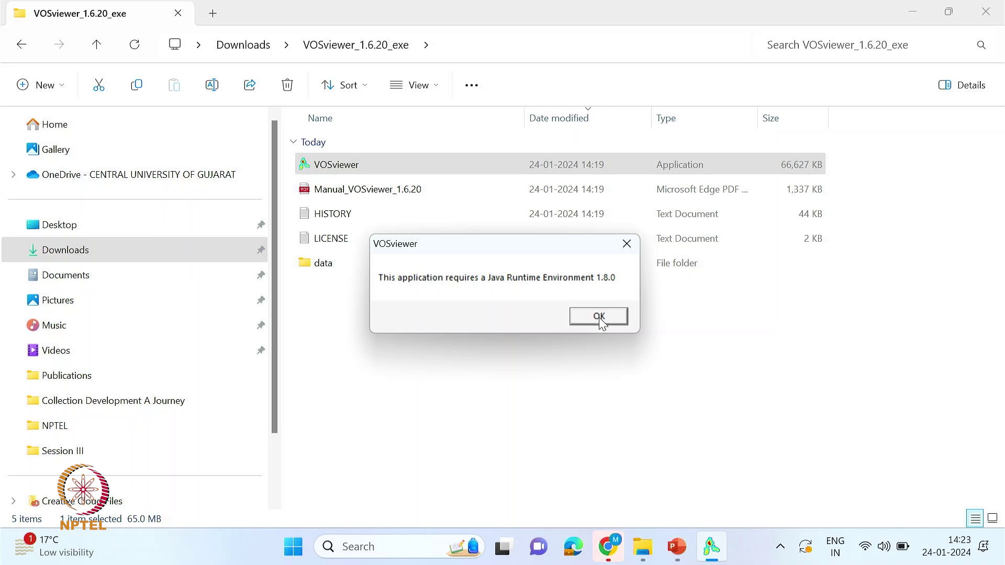
pyautogui.click(599, 316)
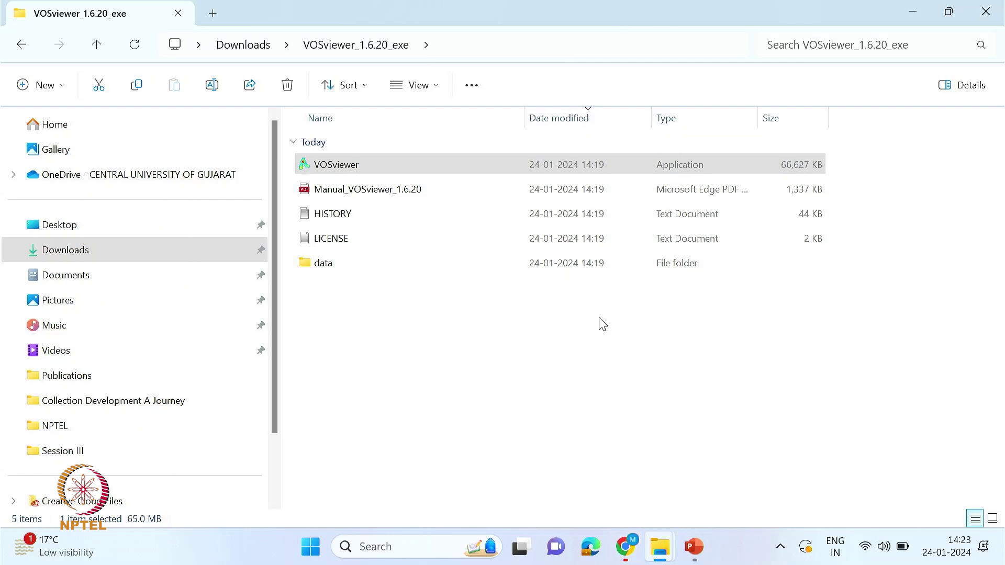
pyautogui.click(394, 548)
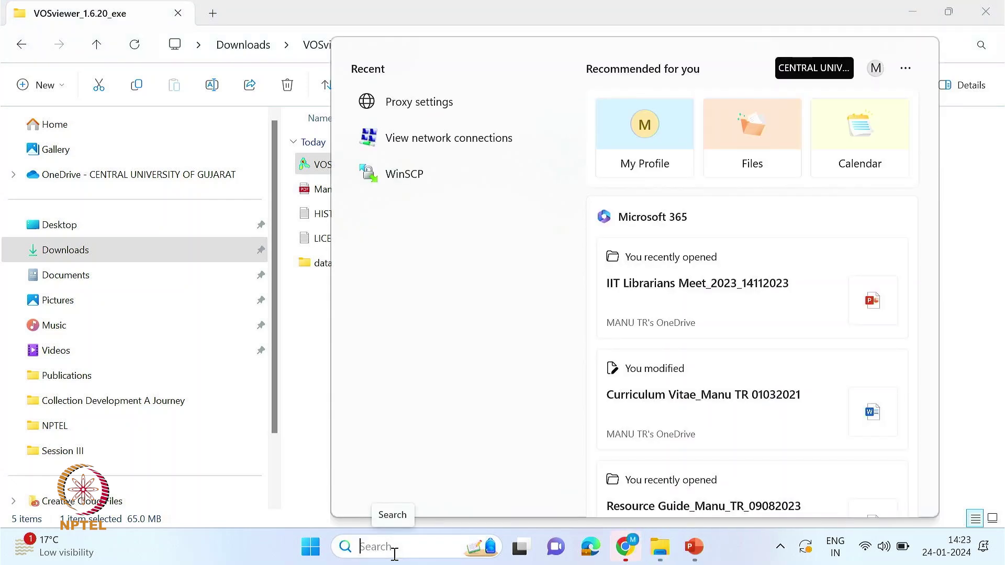
# - Search the web for 'java' and reach java.com's 64-bit Java download page
pyautogui.write('java')
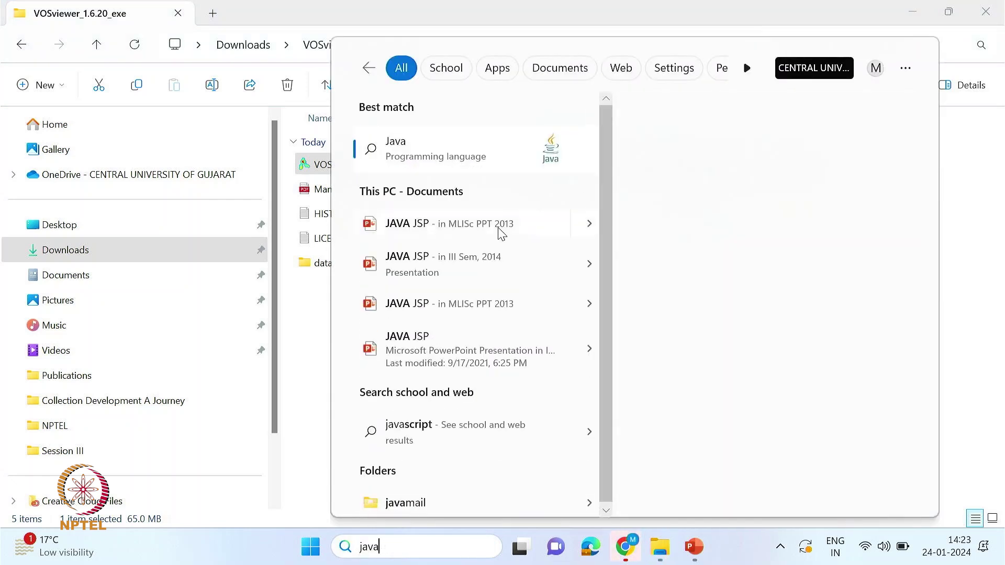
pyautogui.click(408, 158)
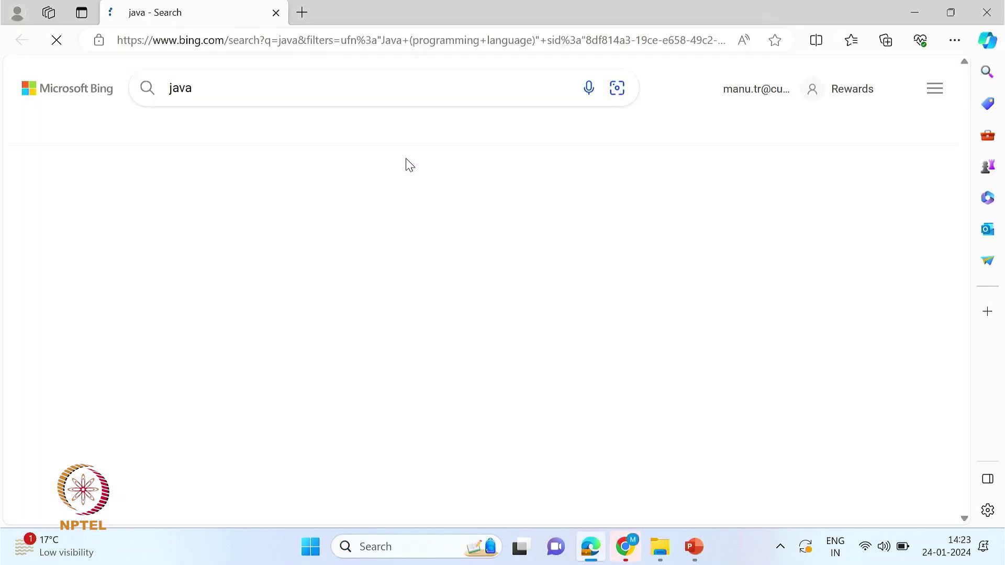
pyautogui.click(229, 95)
pyautogui.click(626, 546)
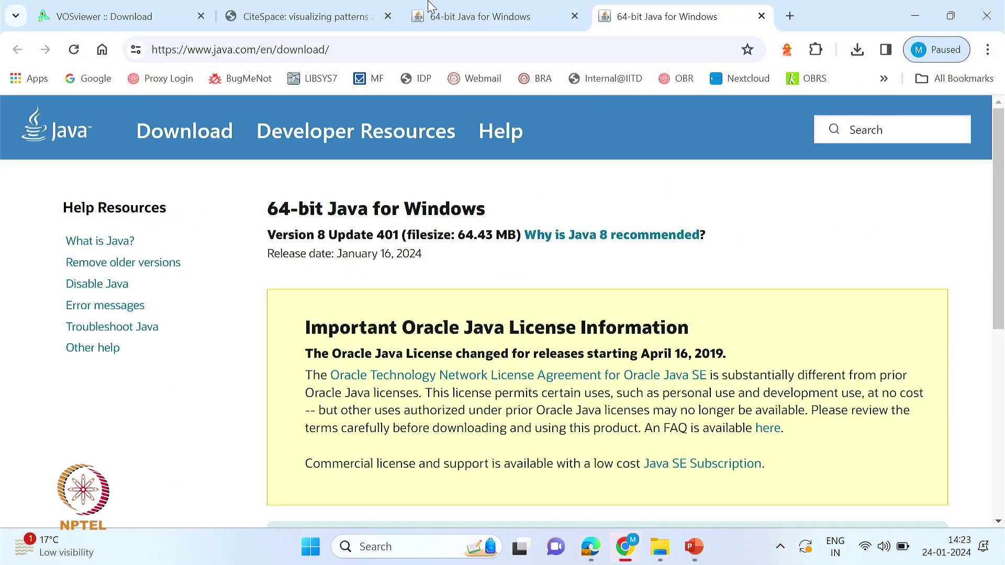
# - Download jre-8u401-windows-x64.exe and show it in its folder
pyautogui.scroll(-5, 635, 352)
pyautogui.scroll(3, 635, 357)
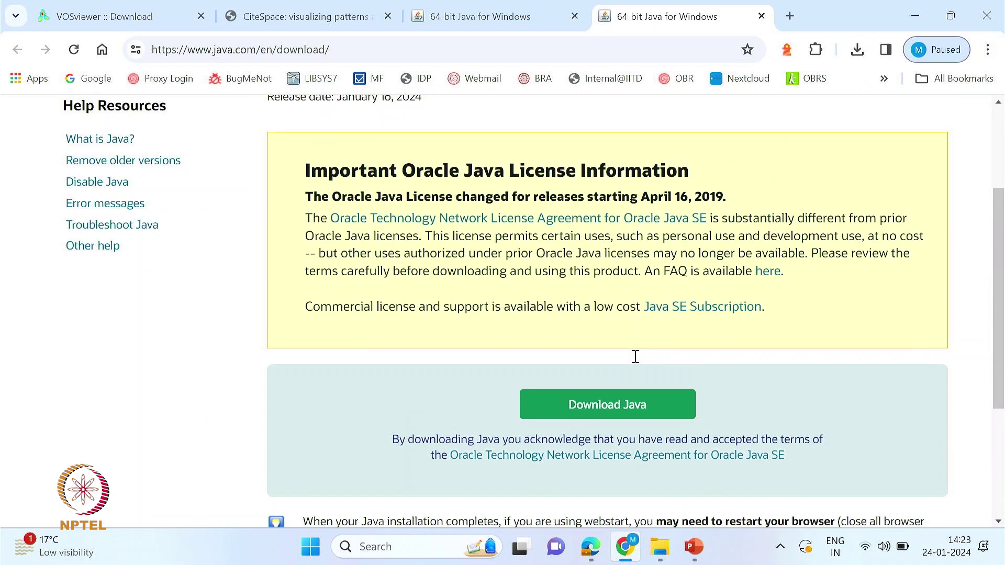
pyautogui.click(602, 407)
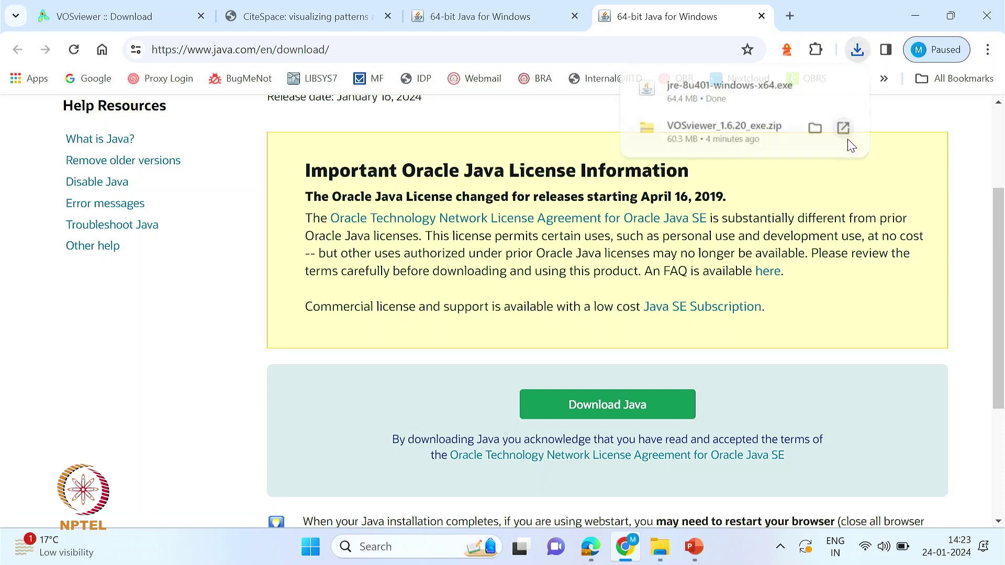
pyautogui.click(816, 89)
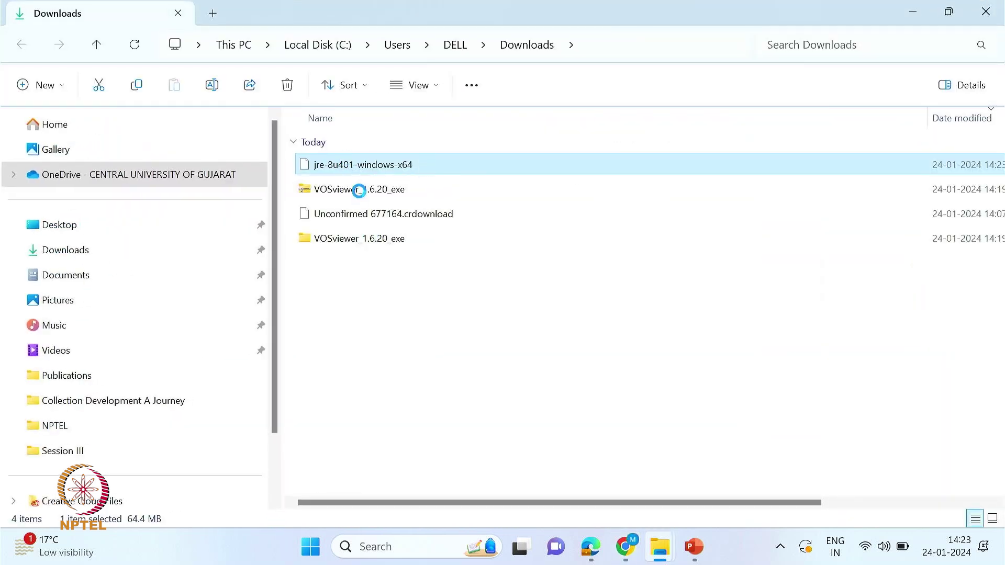
# - Run the jre-8u401-windows-x64 installer as administrator, approve the prompt, and install Java
pyautogui.rightClick(350, 165)
pyautogui.click(407, 216)
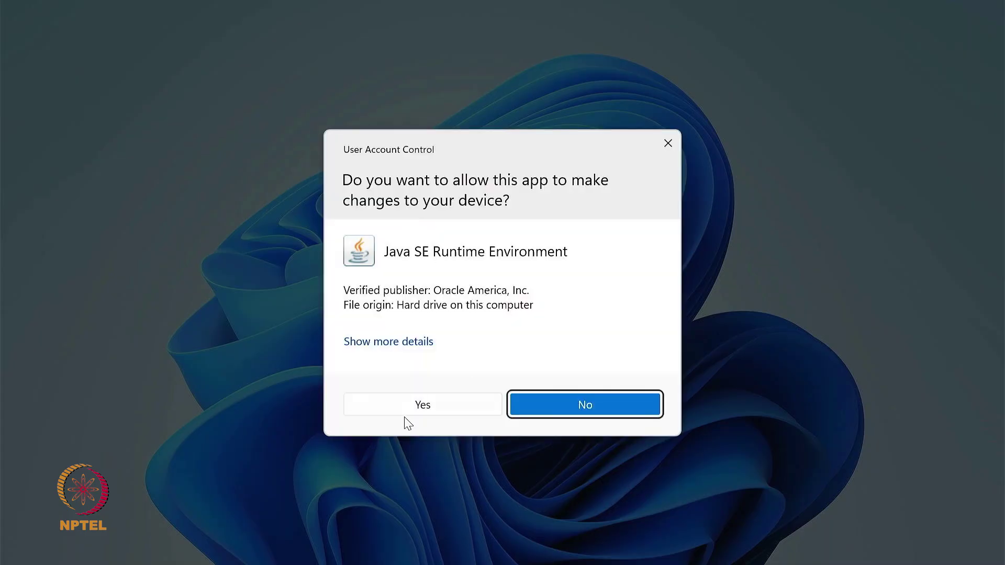
pyautogui.click(420, 406)
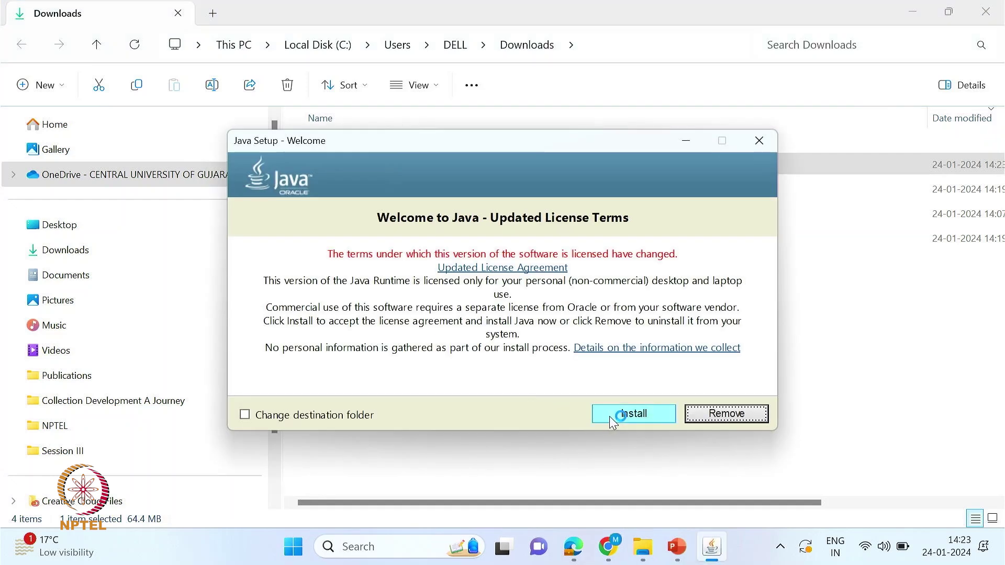
pyautogui.click(609, 416)
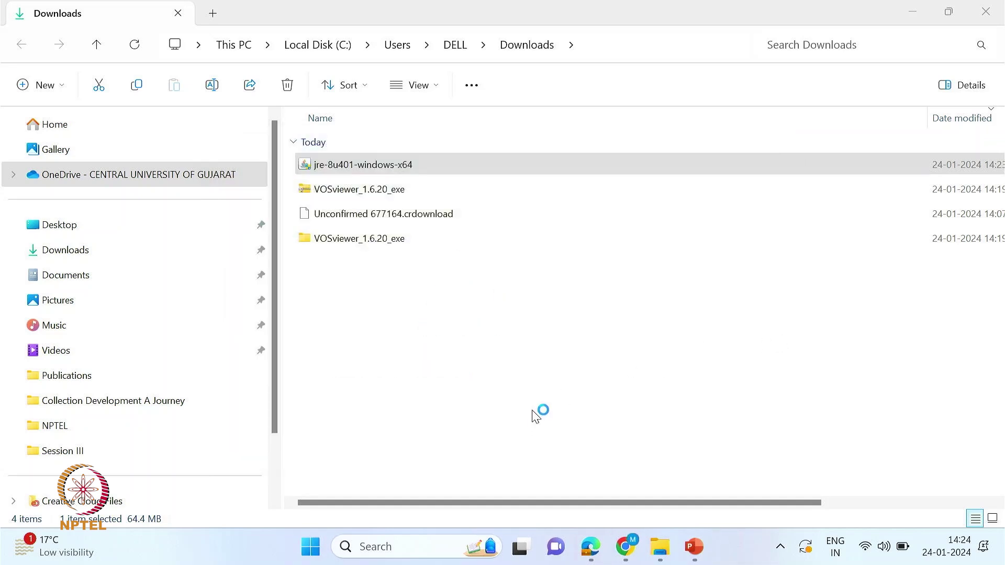
# - Close Java setup and launch VOSviewer from VOSviewer_1.6.20_exe as administrator
pyautogui.click(722, 413)
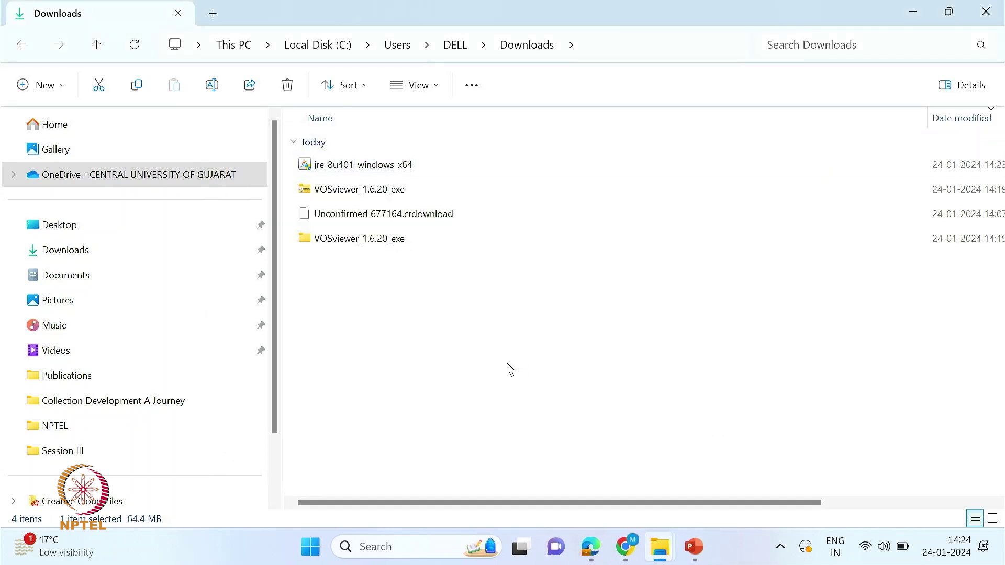
pyautogui.doubleClick(332, 238)
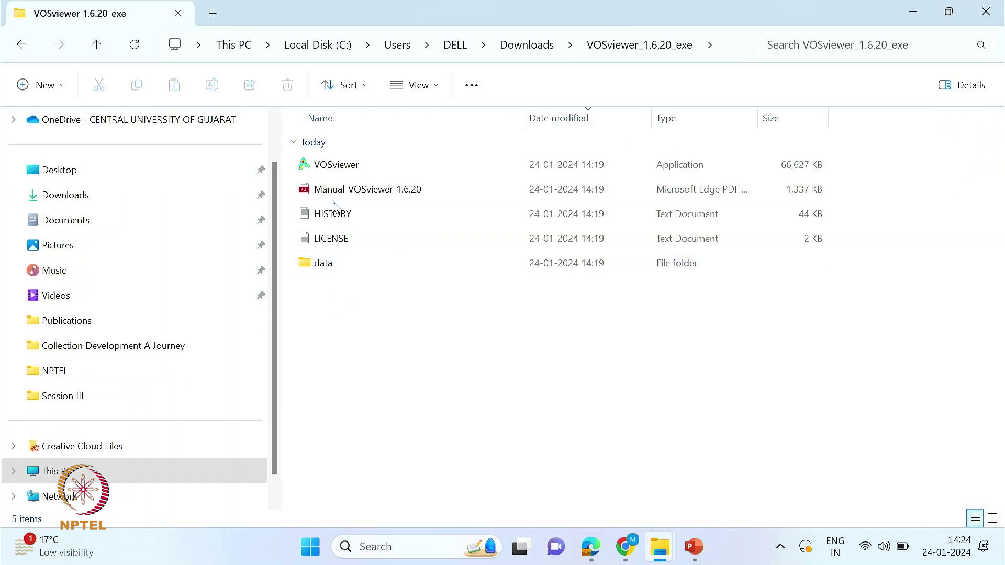
pyautogui.click(327, 164)
pyautogui.rightClick(327, 164)
pyautogui.click(391, 216)
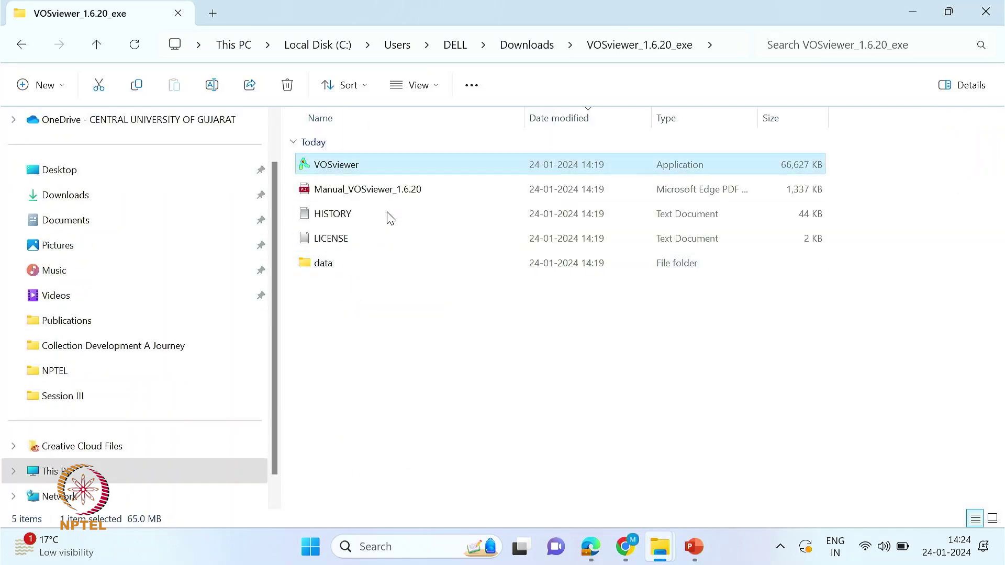
pyautogui.click(421, 411)
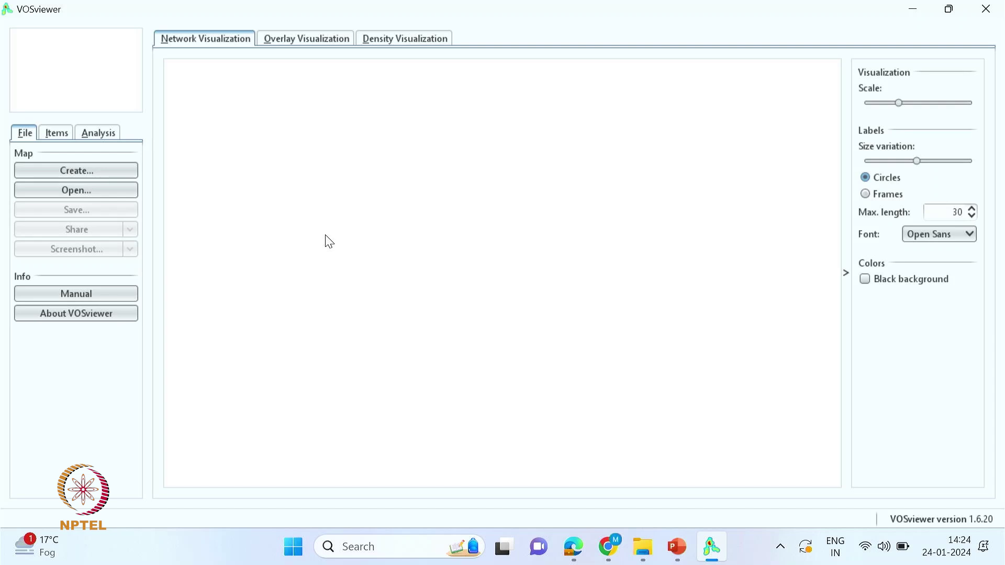
pyautogui.click(313, 46)
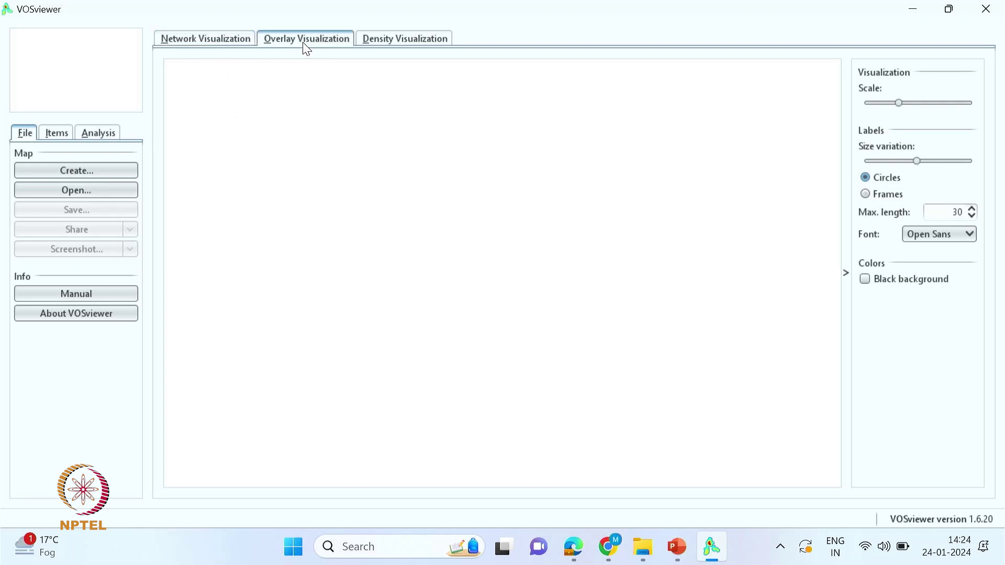
pyautogui.click(398, 48)
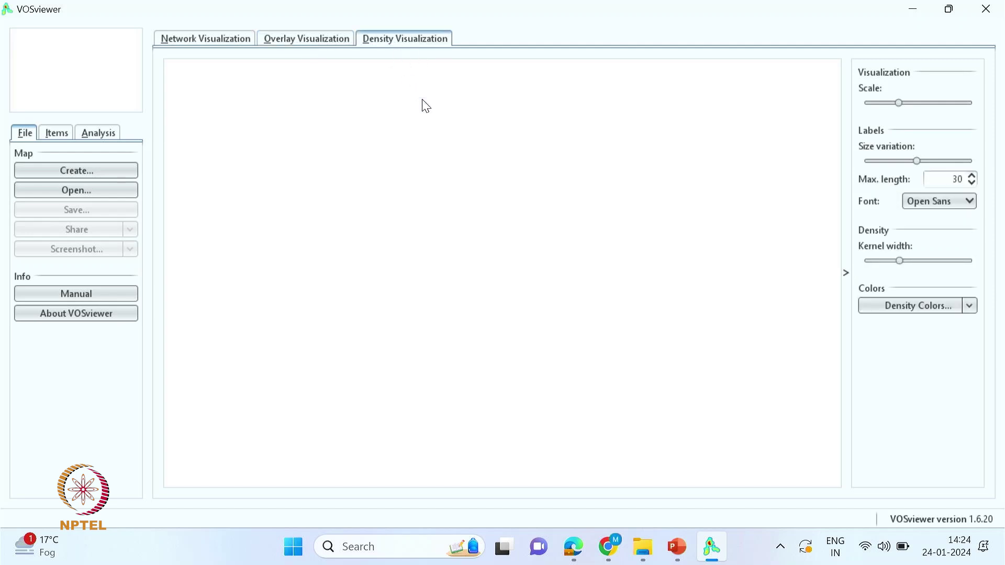
pyautogui.click(205, 40)
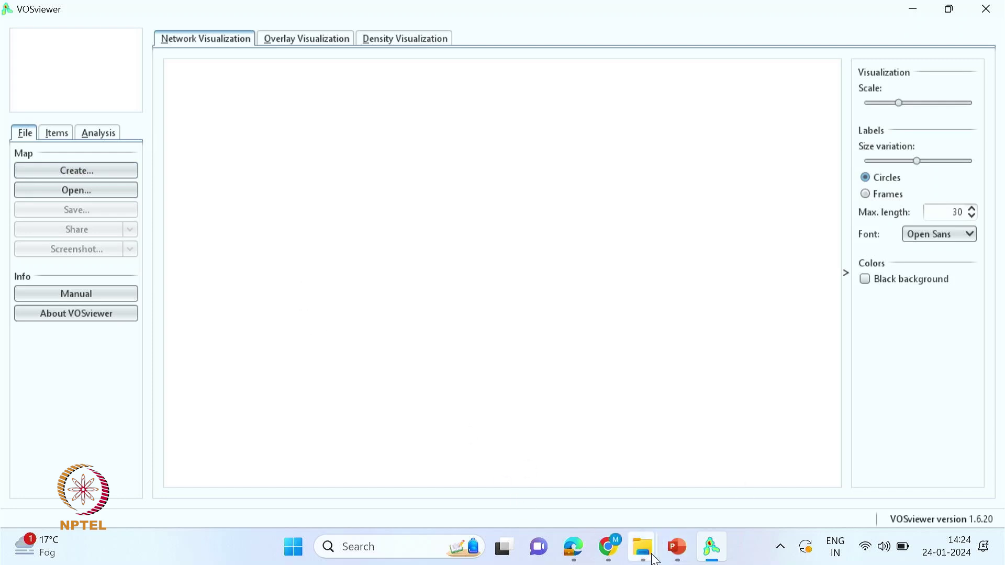
pyautogui.moveTo(653, 560)
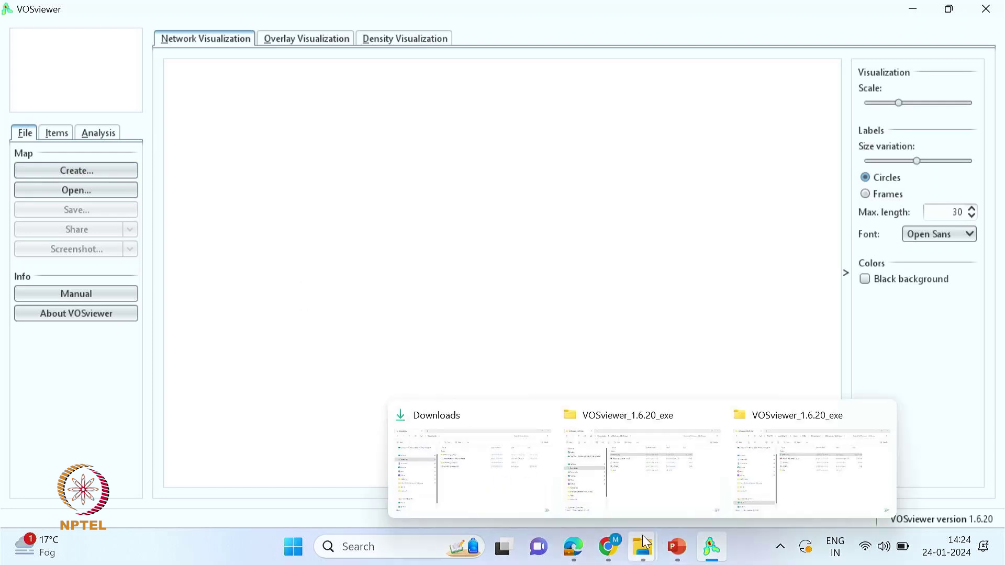
# - Close the Downloads window and return to the VOSviewer_1.6.20_exe folder window
pyautogui.click(506, 482)
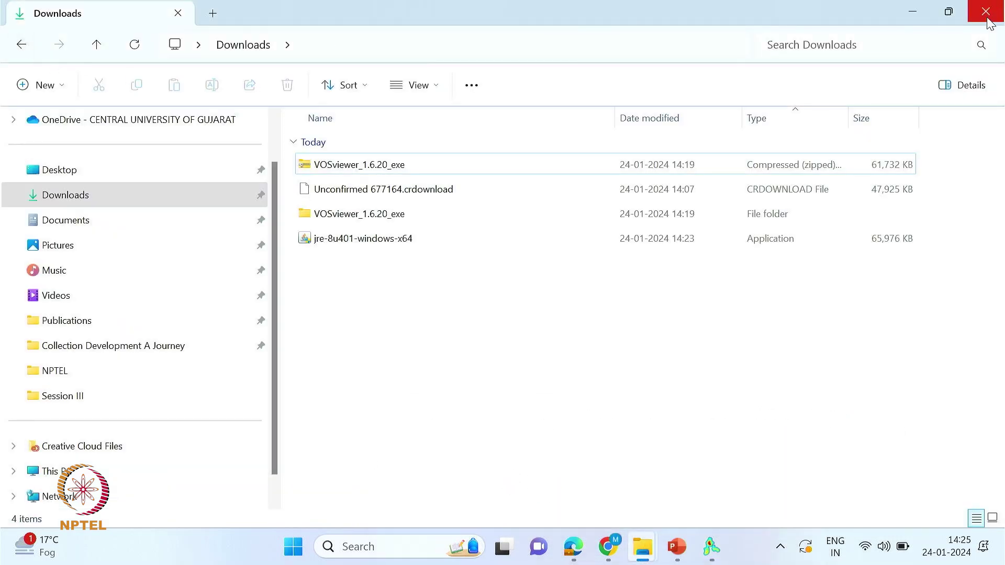
pyautogui.click(986, 12)
pyautogui.click(599, 480)
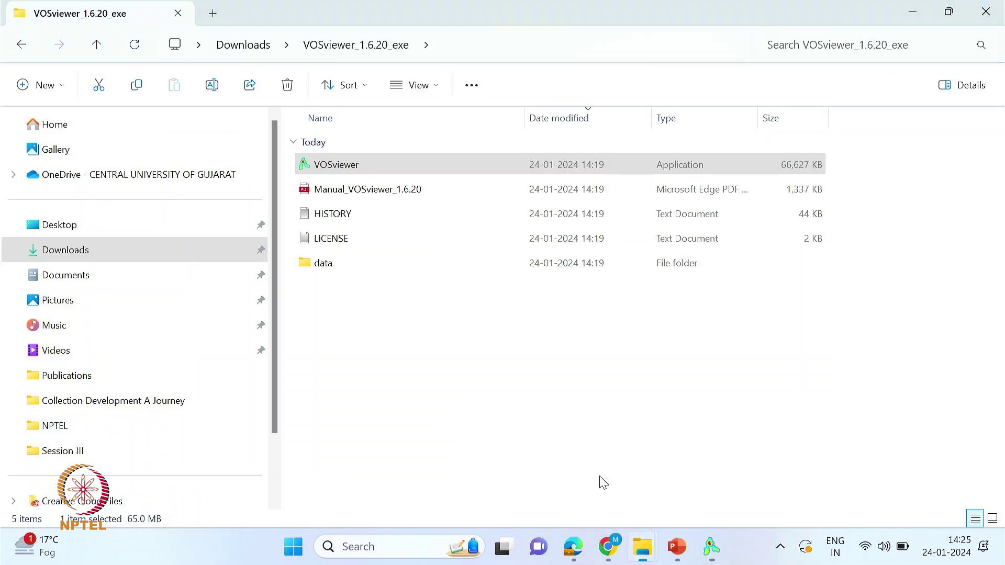
pyautogui.click(17, 49)
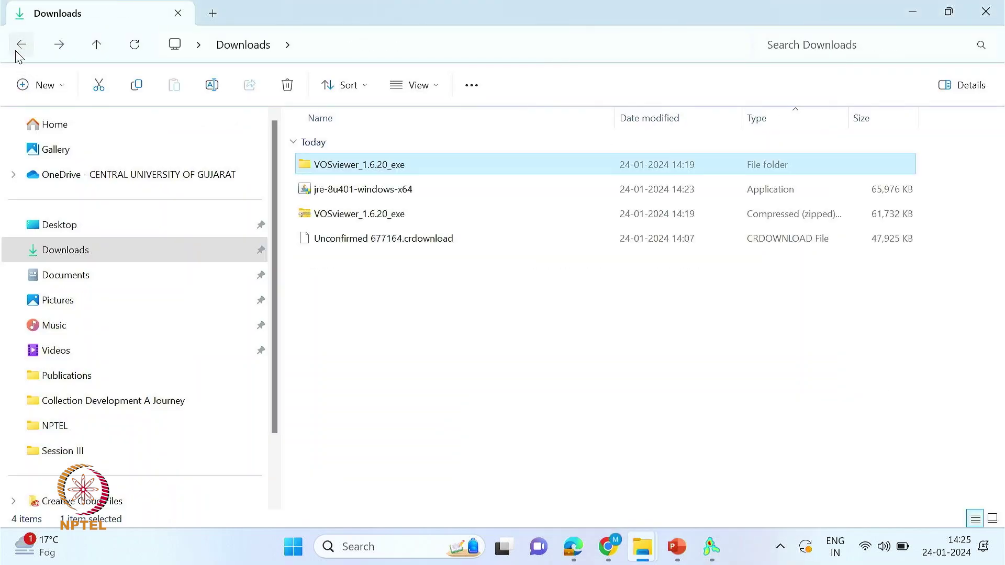
pyautogui.click(16, 51)
pyautogui.scroll(-2, 56, 419)
# - Navigate to NPTEL\Session III\Session III\datasets\VOSviewer
pyautogui.click(52, 347)
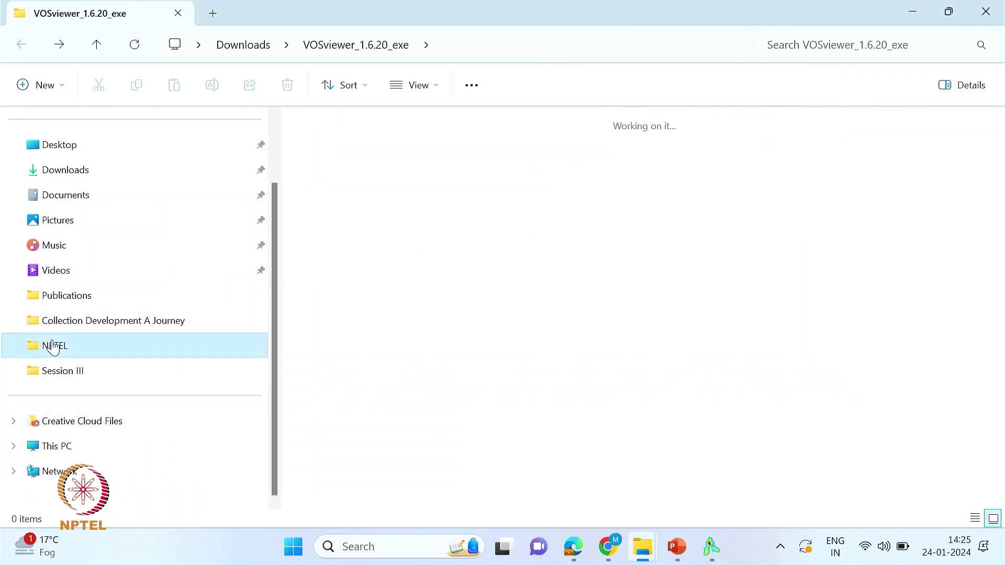
pyautogui.doubleClick(425, 180)
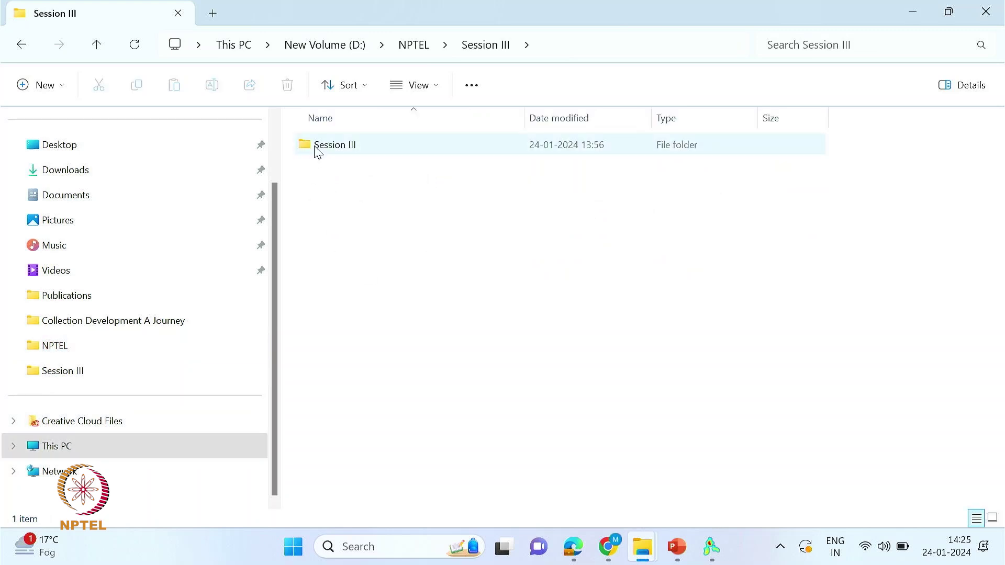
pyautogui.doubleClick(338, 149)
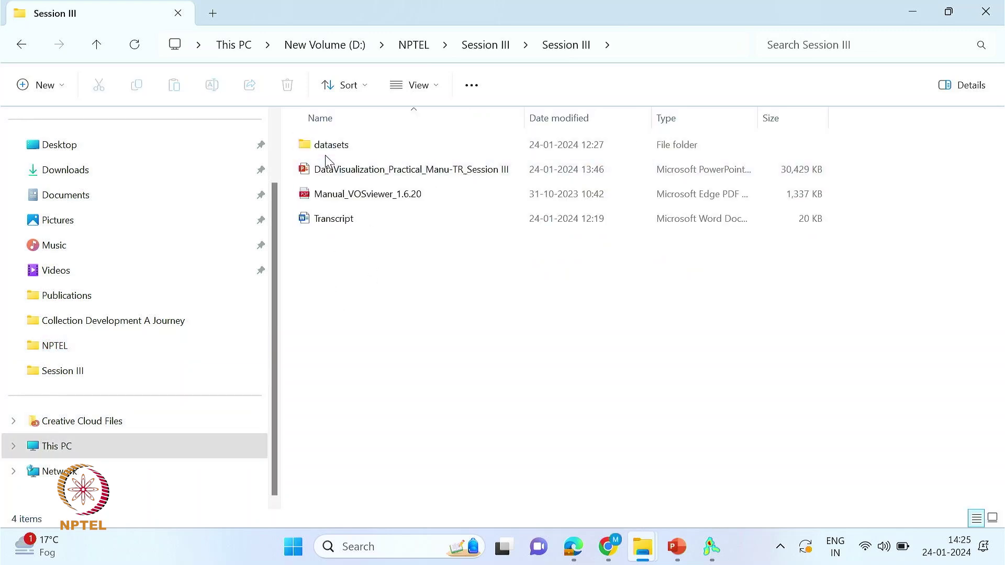
pyautogui.doubleClick(325, 152)
pyautogui.click(329, 173)
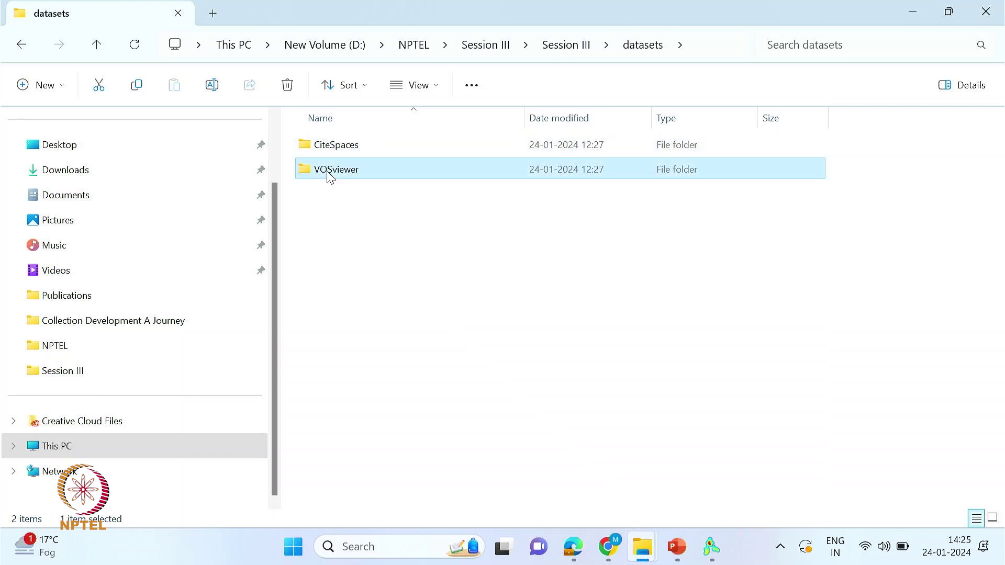
pyautogui.doubleClick(330, 172)
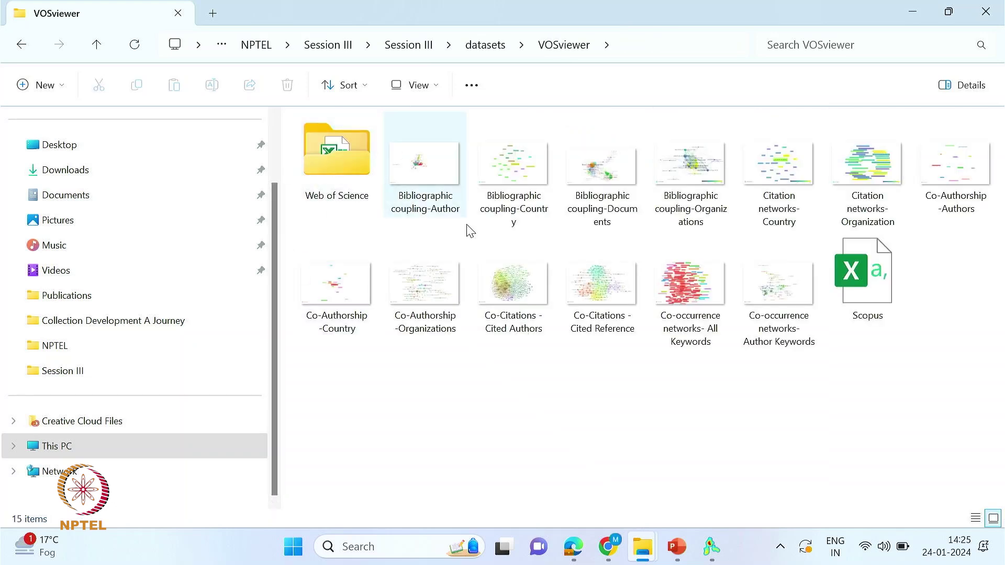
# - Preview the Scopus spreadsheet and Web of Science savedrecs files, then return to VOSviewer
pyautogui.doubleClick(904, 294)
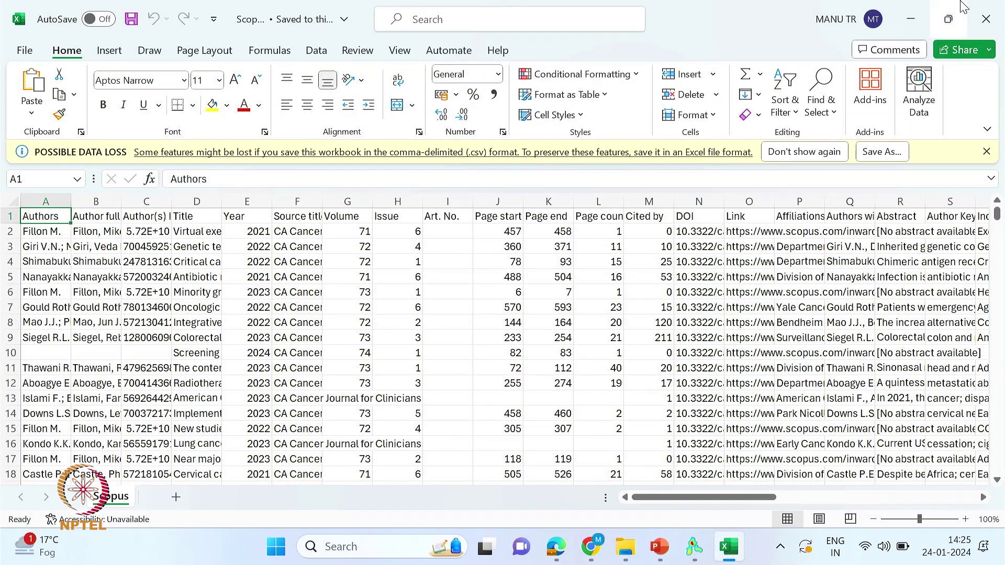
pyautogui.click(986, 17)
pyautogui.click(332, 159)
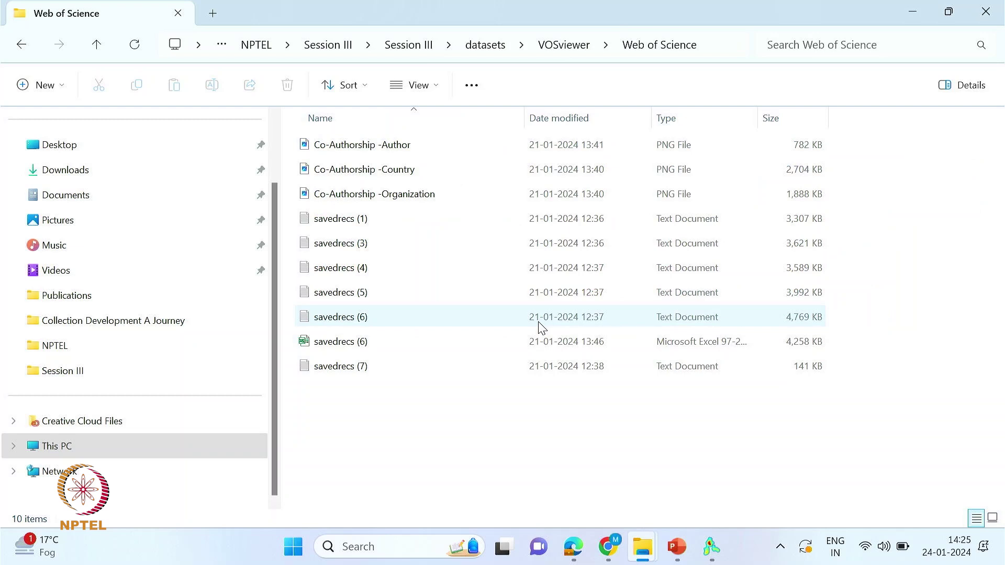
pyautogui.click(357, 218)
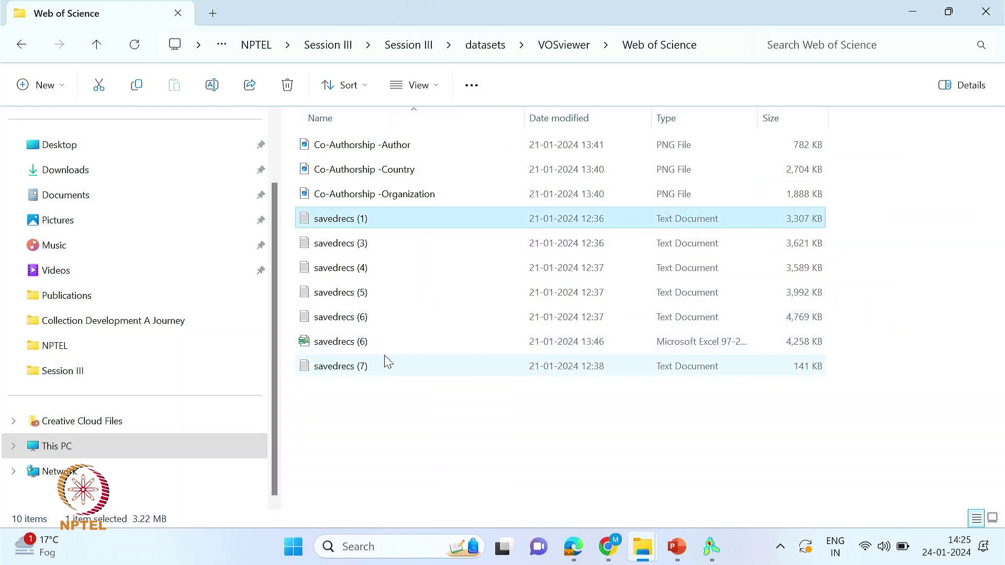
pyautogui.click(22, 51)
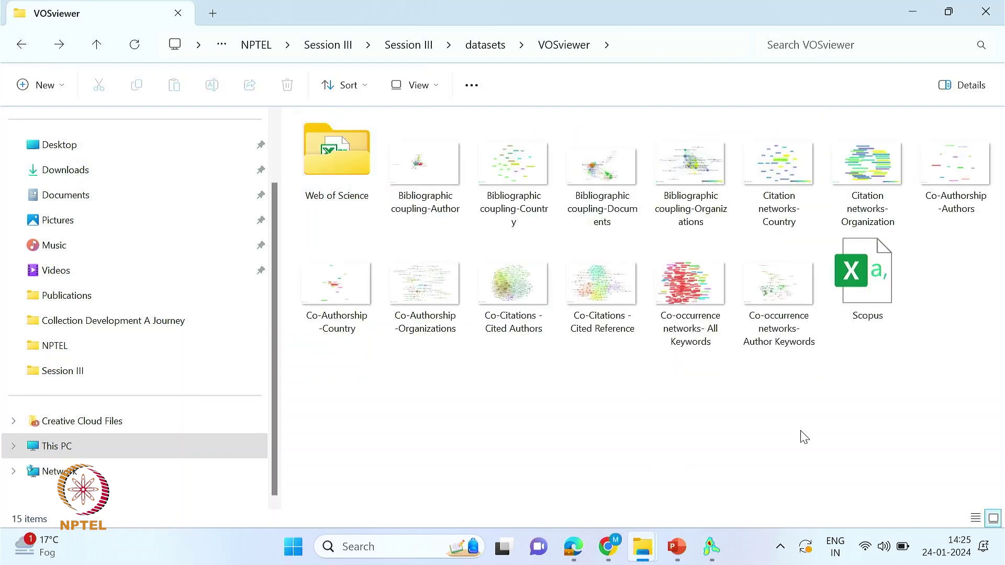
pyautogui.click(713, 550)
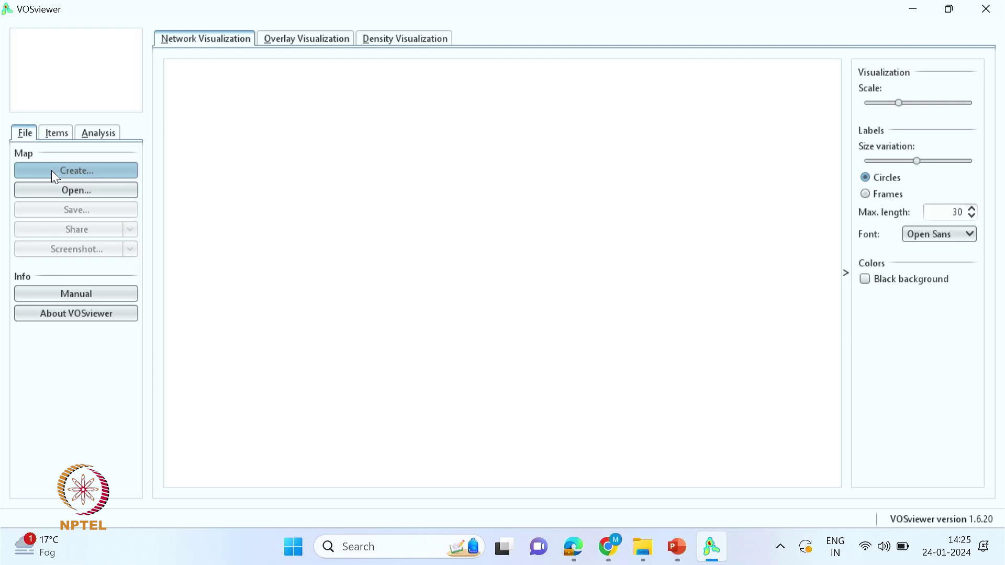
# - Start a bibliographic-data map read from database files, keeping Web of Science as file type
pyautogui.click(80, 172)
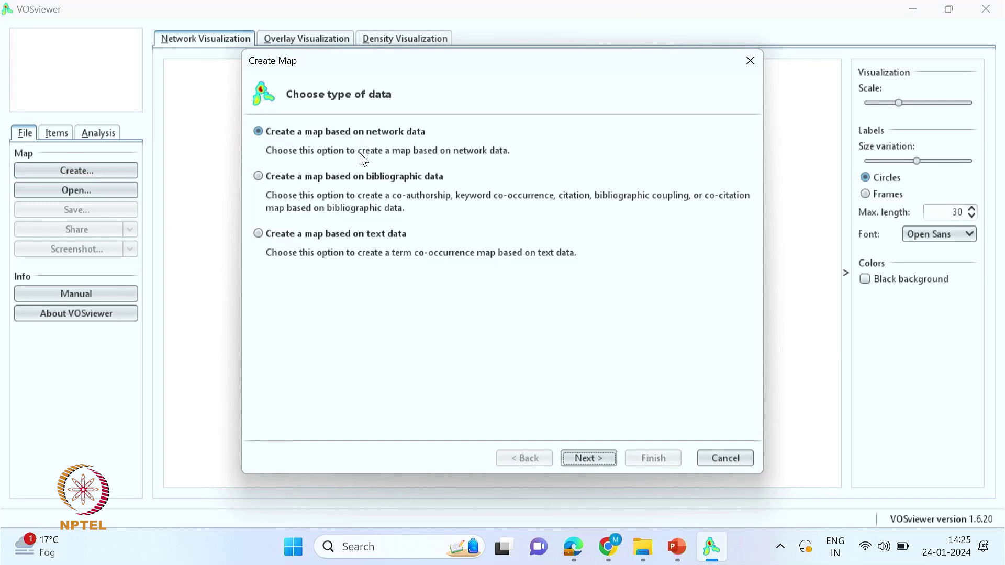
pyautogui.click(260, 181)
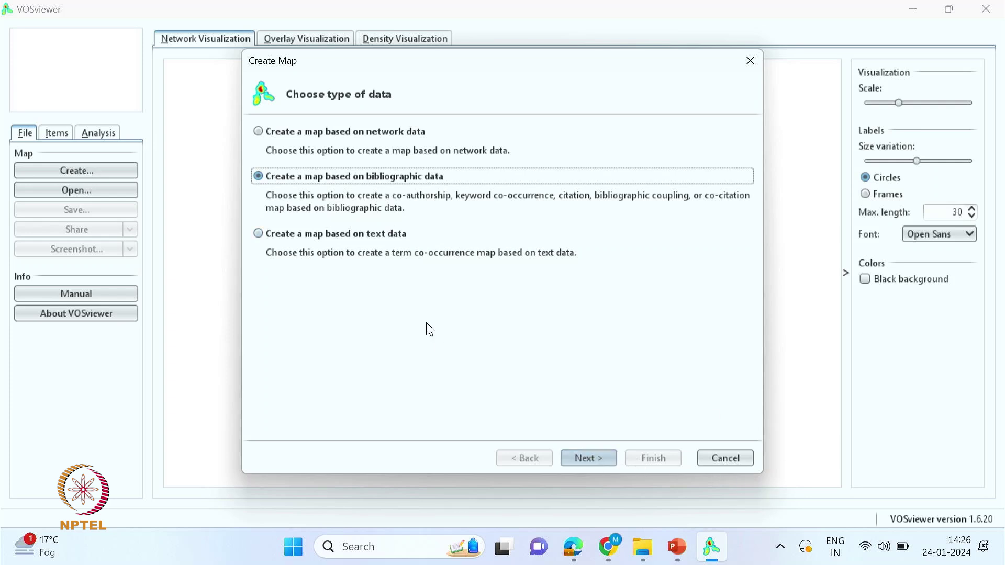
pyautogui.click(597, 462)
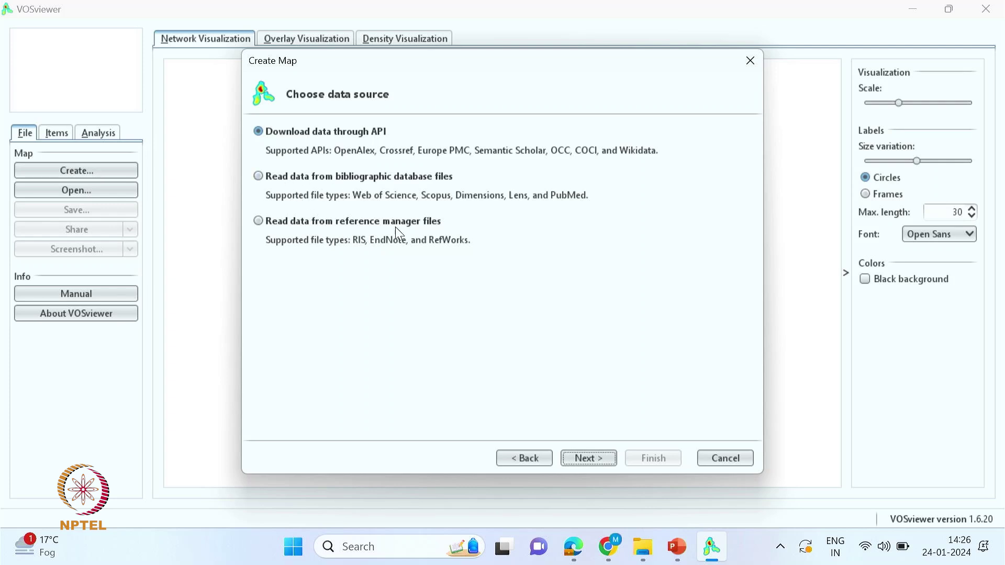
pyautogui.click(259, 177)
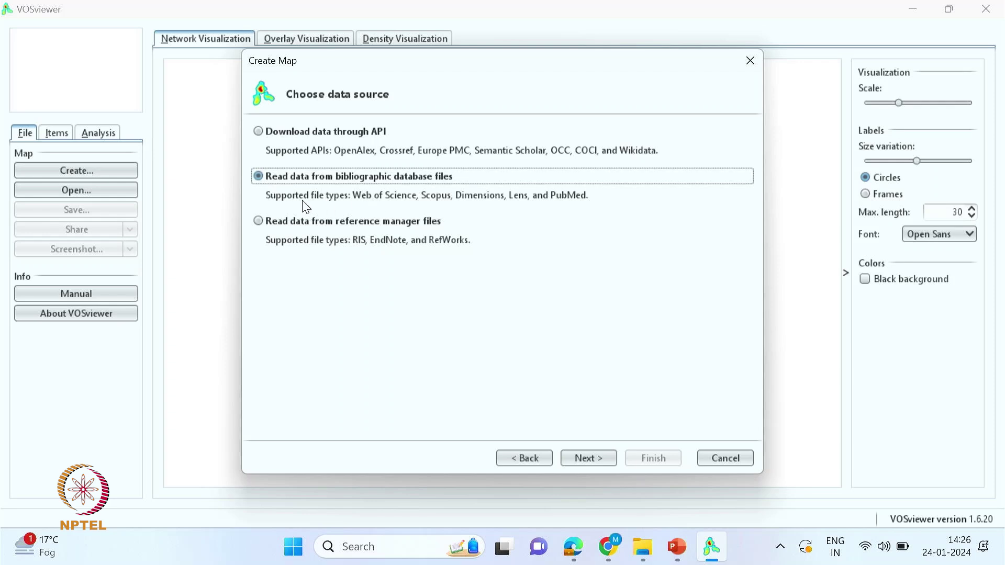
pyautogui.click(589, 460)
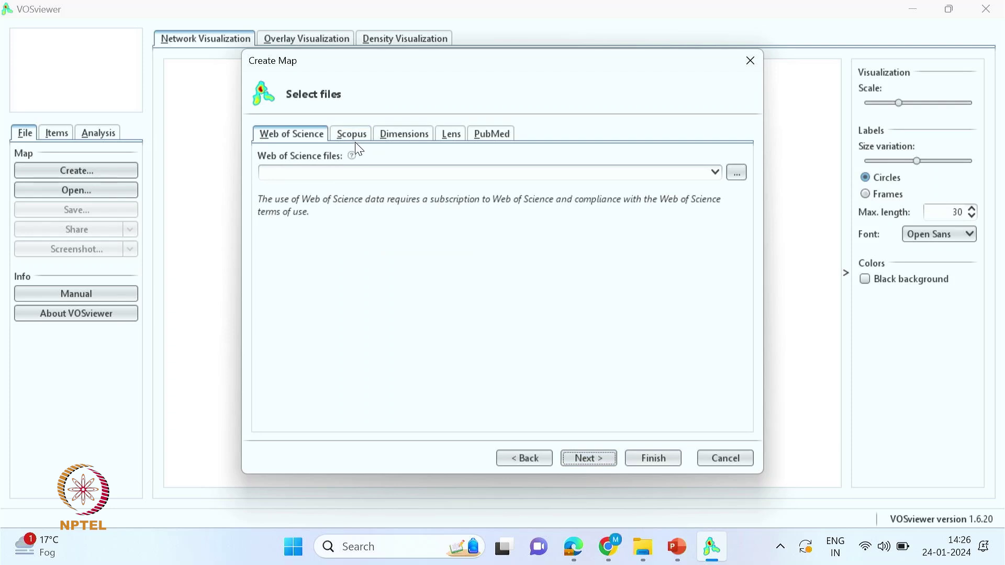
pyautogui.click(278, 141)
pyautogui.click(716, 176)
pyautogui.click(715, 176)
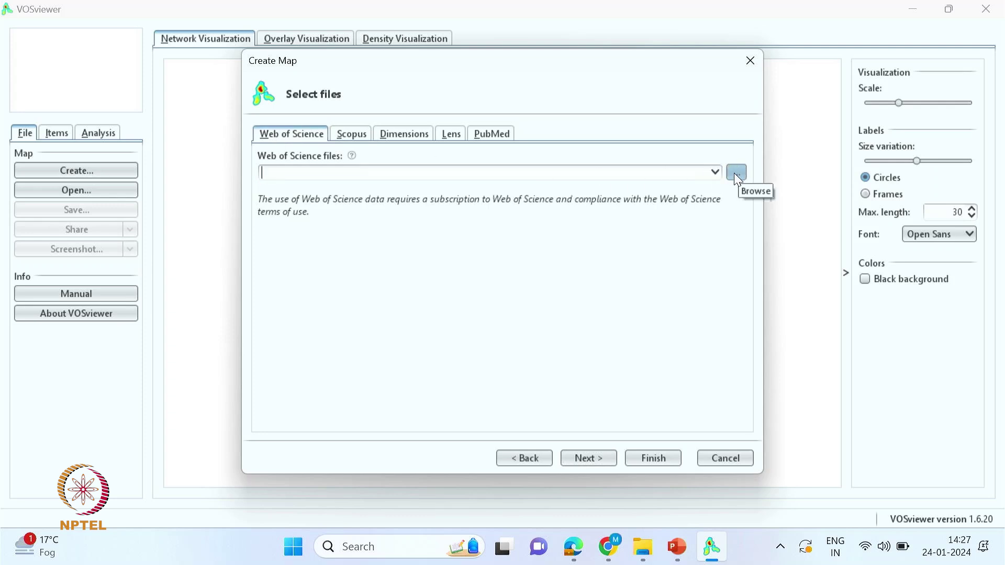
# - Paste the Web of Science folder path into the file chooser and add all six savedrecs files
pyautogui.click(736, 174)
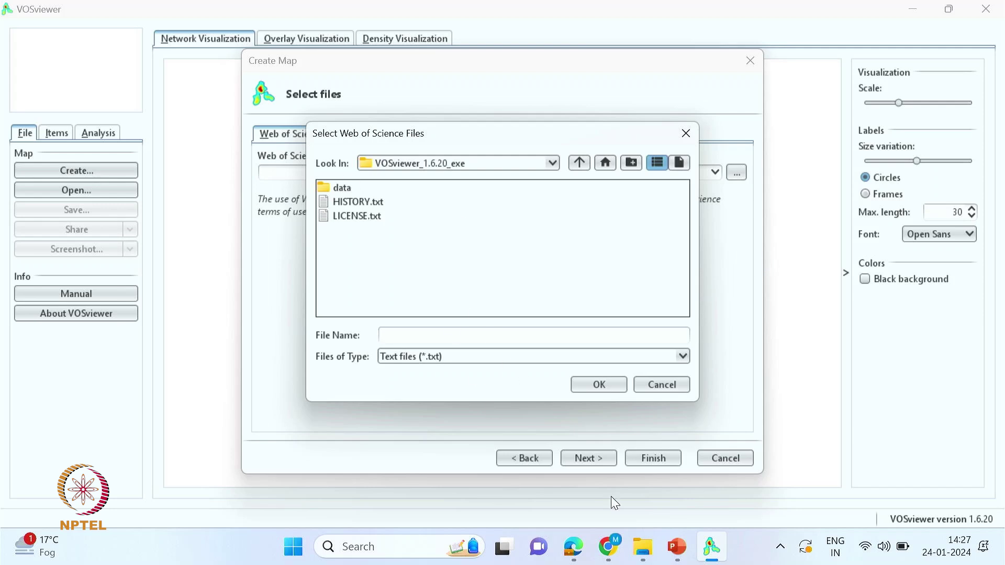
pyautogui.moveTo(642, 552)
pyautogui.click(552, 471)
pyautogui.click(347, 158)
pyautogui.doubleClick(347, 158)
pyautogui.hotkey('alt', 'd')
pyautogui.hotkey('ctrl', 'c')
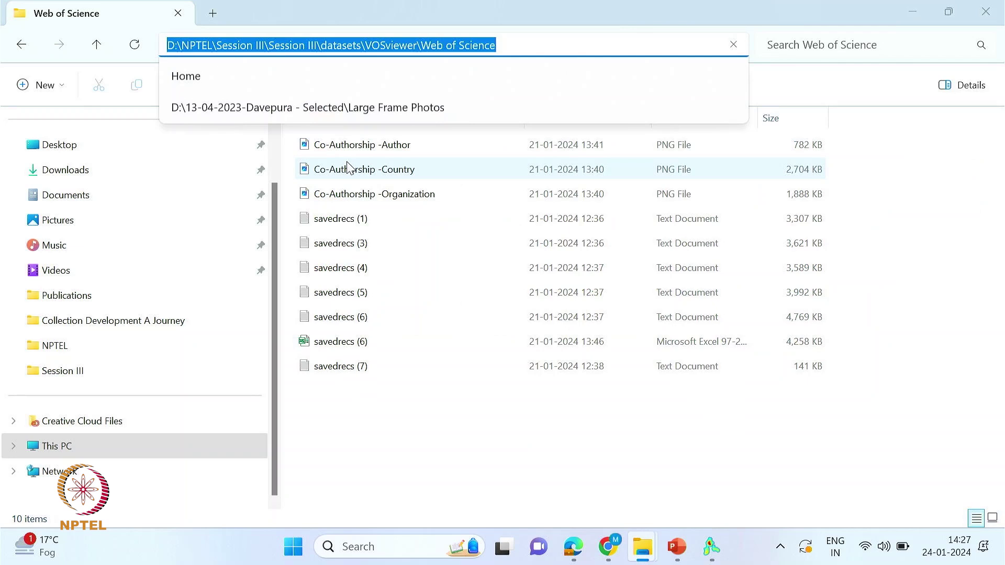
pyautogui.hotkey('alt', 'Tab')
pyautogui.hotkey('ctrl', 'v')
pyautogui.press('Return')
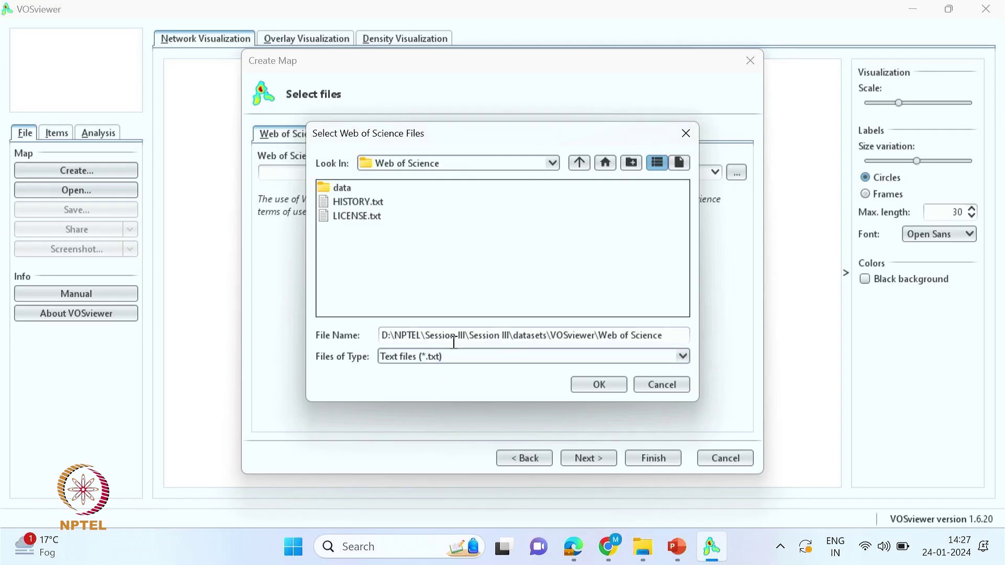
pyautogui.click(361, 190)
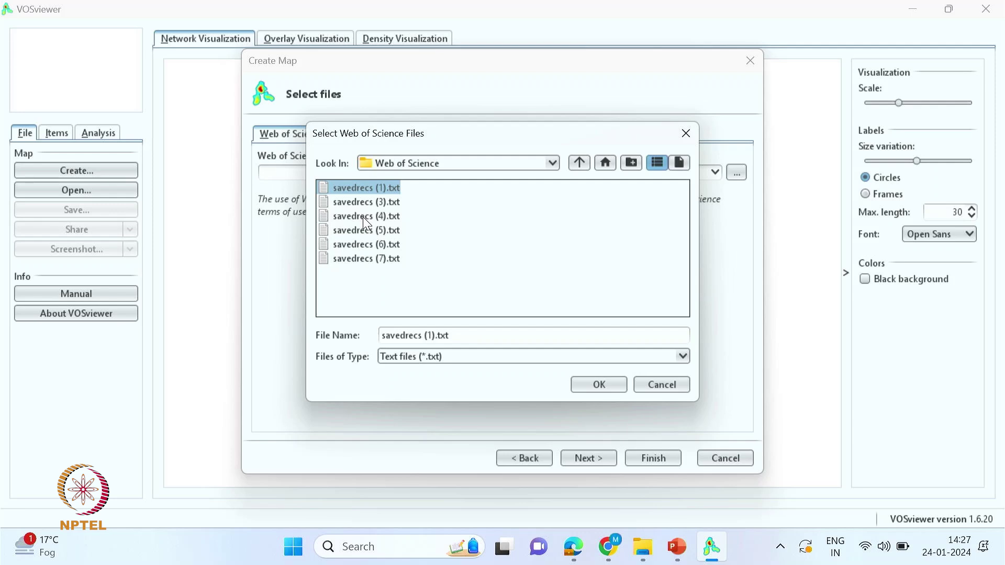
pyautogui.hotkey('ctrl', 'a')
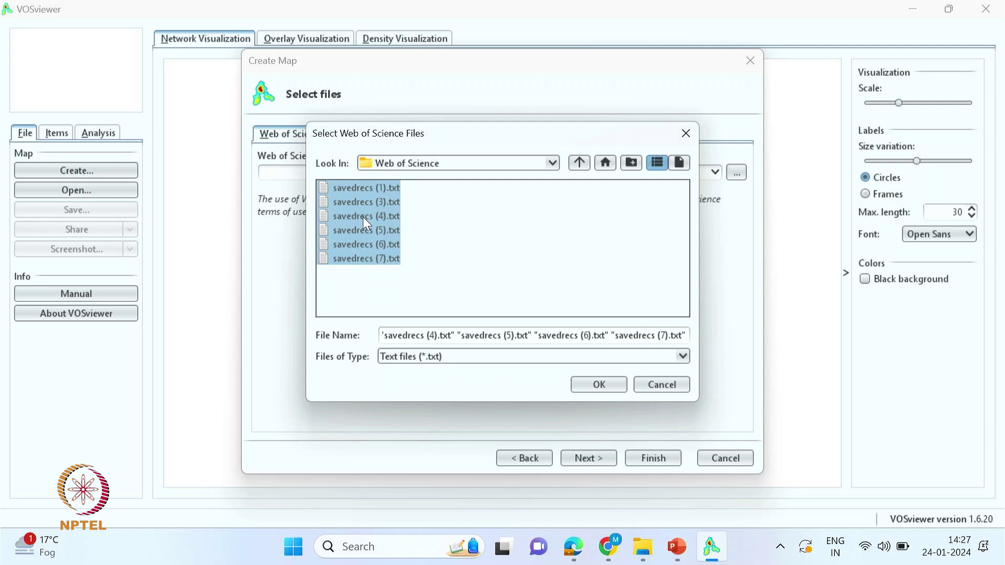
pyautogui.click(599, 385)
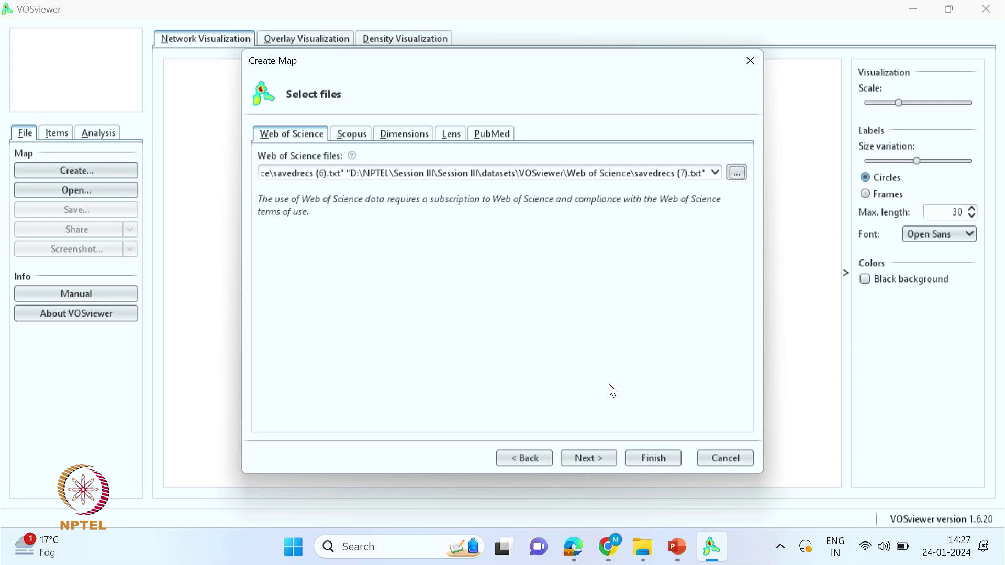
# - Load the Web of Science files and analyse co-authorship by authors with full counting
pyautogui.click(588, 462)
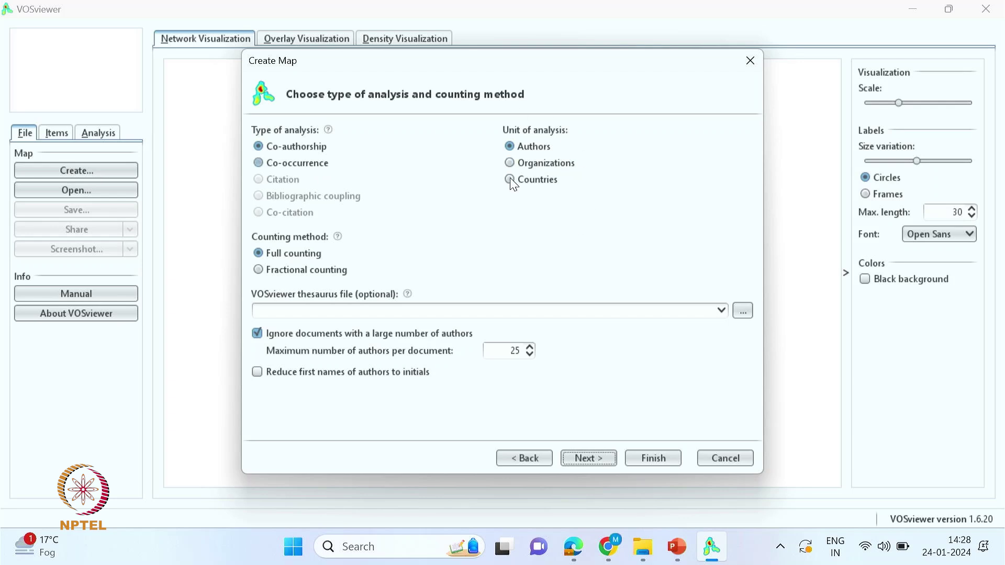
pyautogui.click(510, 162)
pyautogui.click(510, 148)
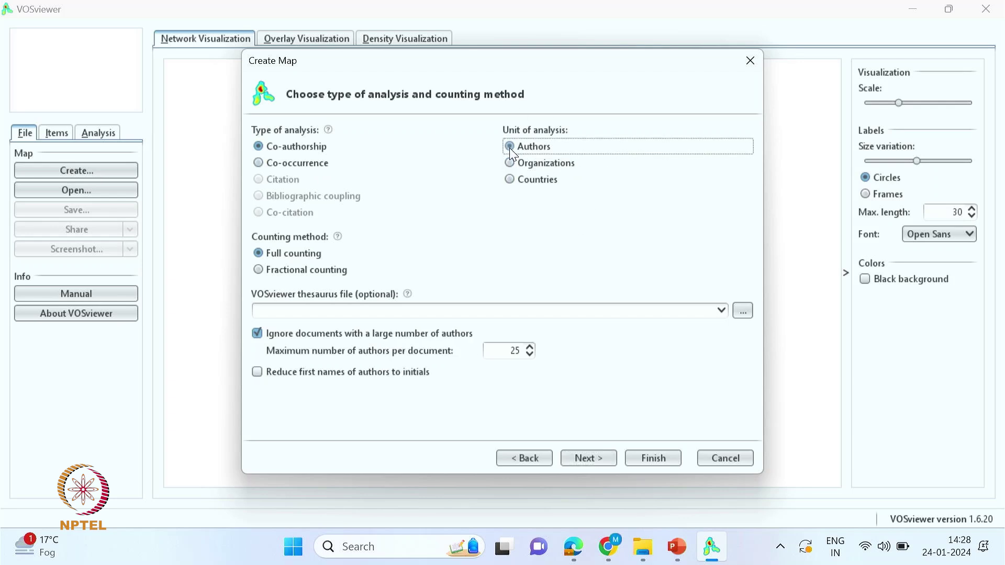
pyautogui.click(513, 163)
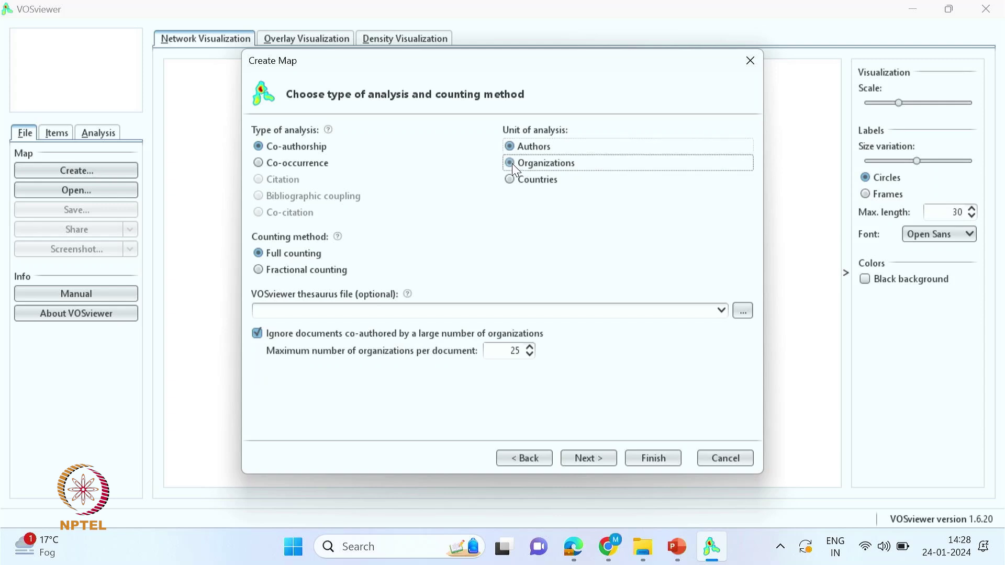
pyautogui.click(510, 181)
pyautogui.click(512, 149)
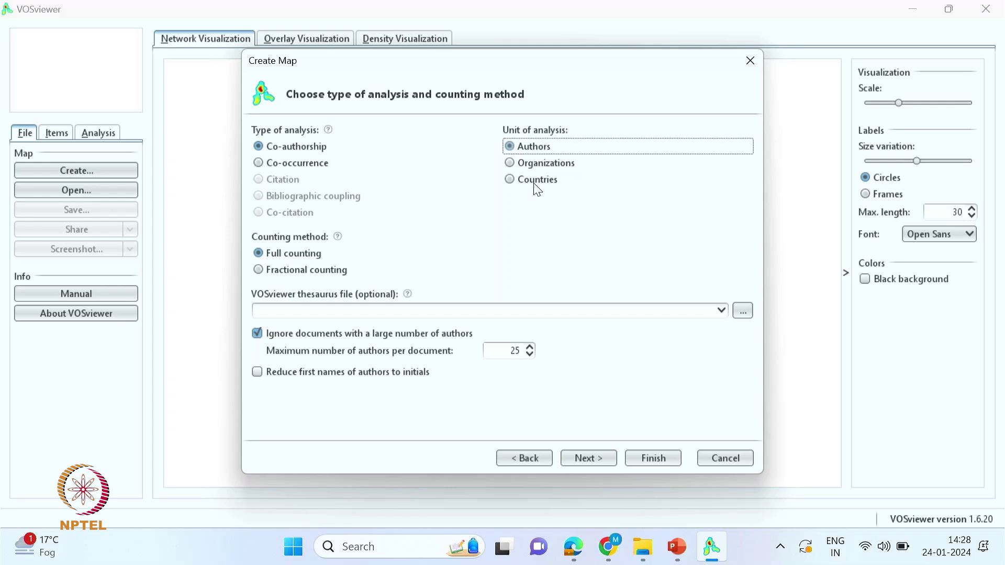
pyautogui.click(587, 460)
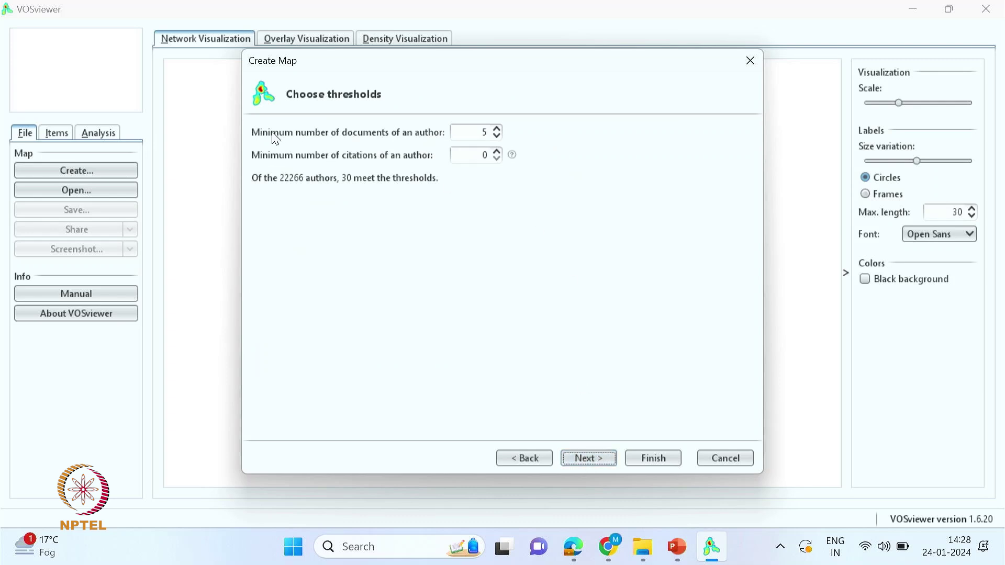
# - Lower the minimum number of documents per author to 2
pyautogui.click(495, 137)
pyautogui.click(497, 137)
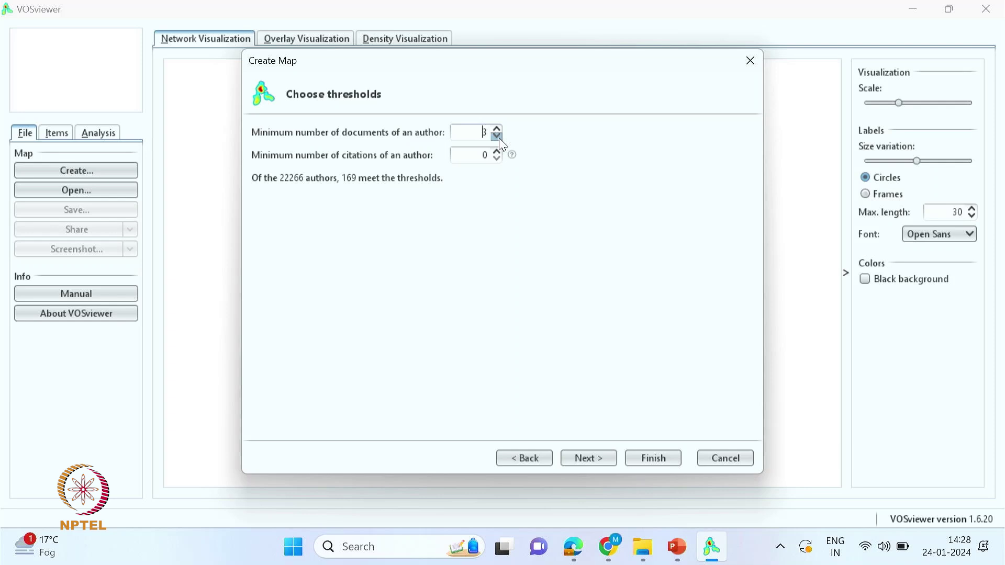
pyautogui.click(497, 137)
pyautogui.click(590, 457)
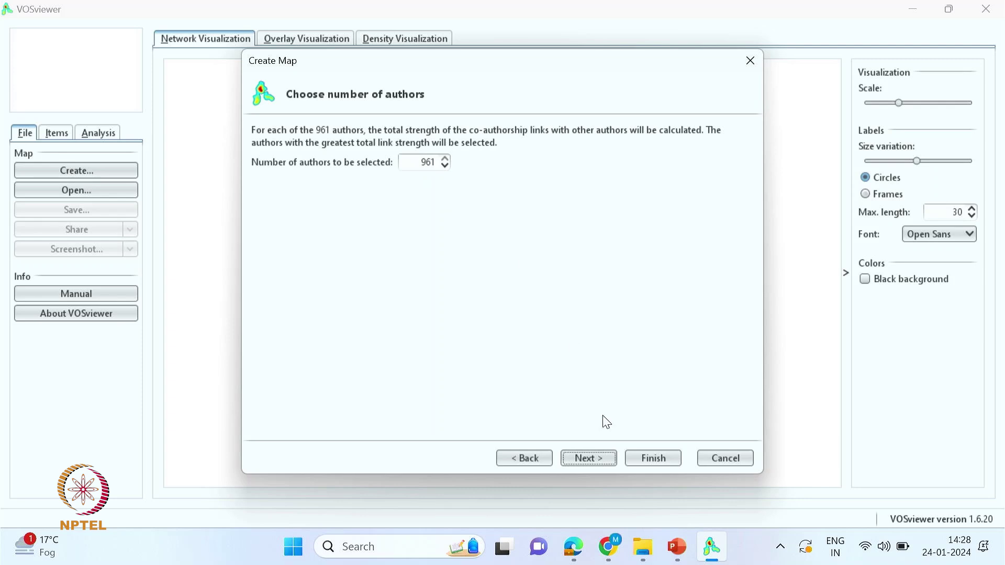
# - Review the selected authors and build the map showing only the largest connected set of 60 authors
pyautogui.click(589, 459)
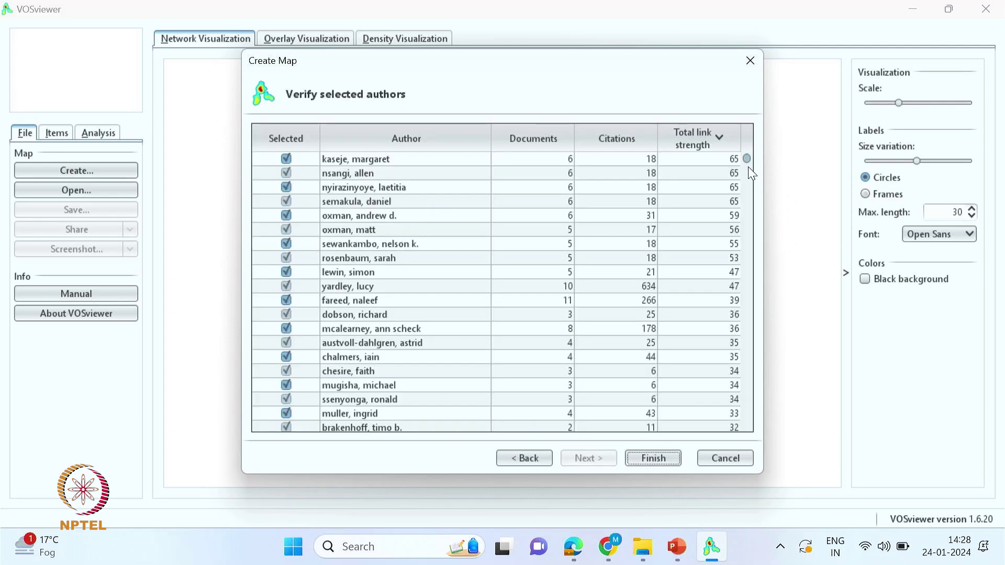
pyautogui.moveTo(749, 160); pyautogui.dragTo(465, 341)
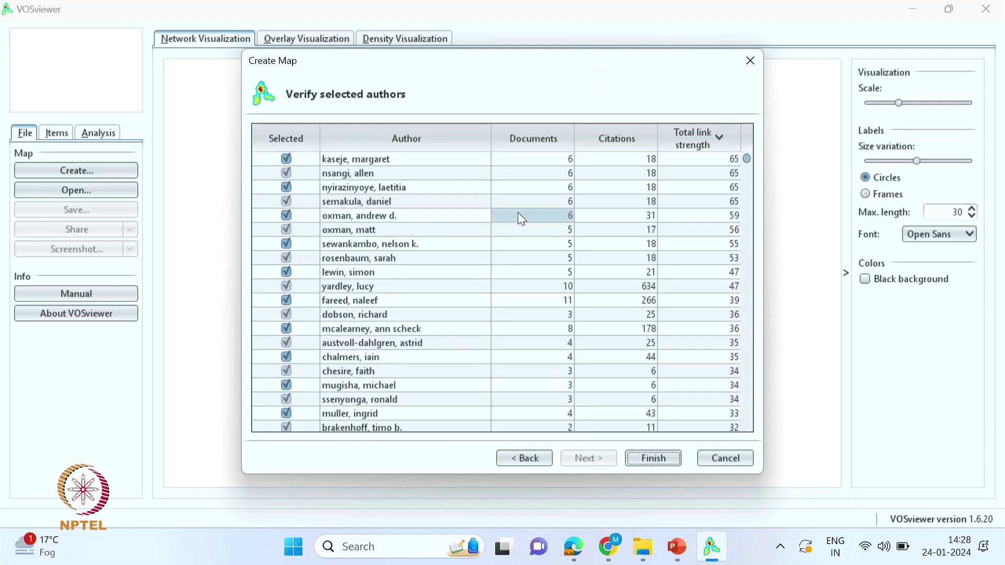
pyautogui.scroll(-1, 407, 237)
pyautogui.scroll(1, 287, 204)
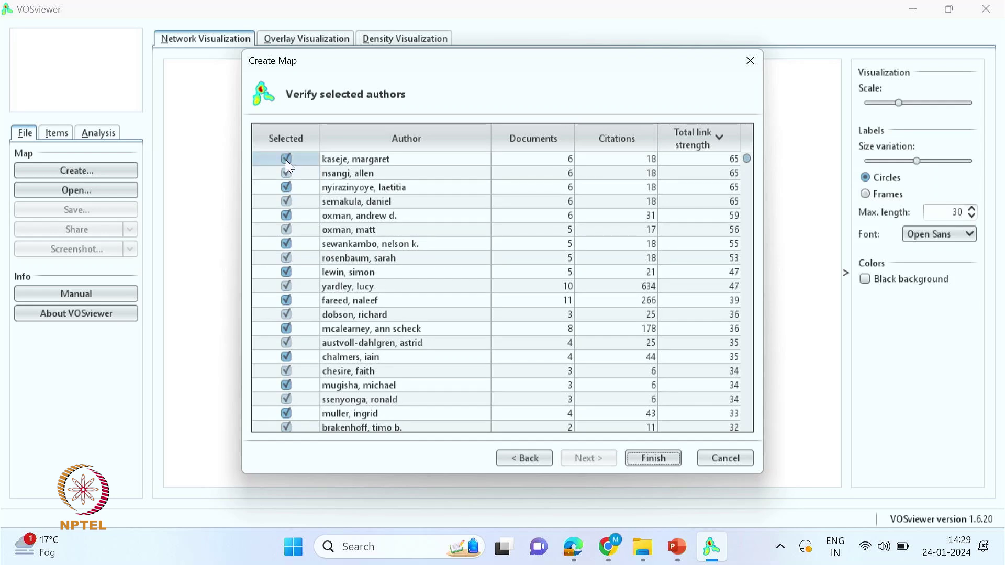
pyautogui.scroll(-4, 286, 160)
pyautogui.click(655, 460)
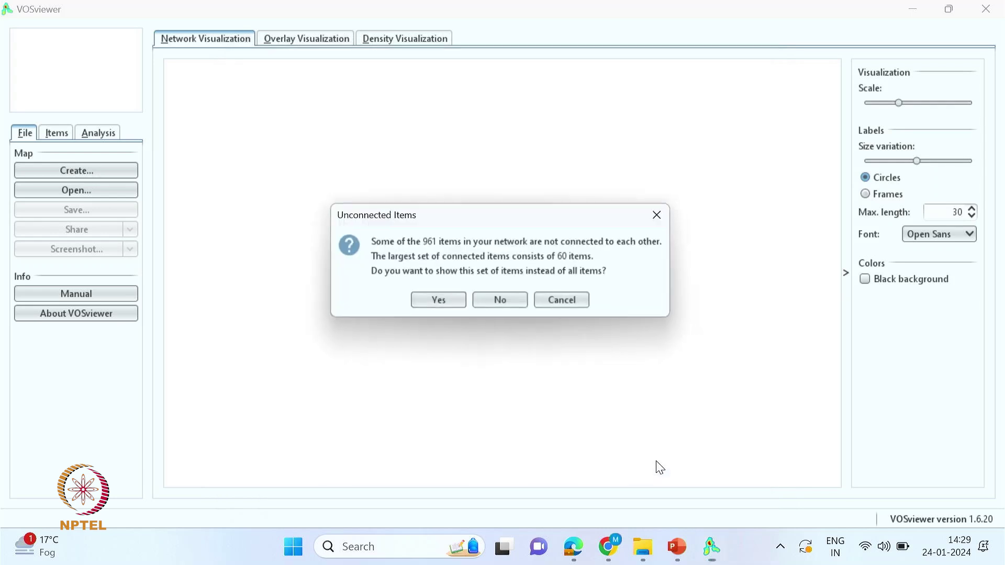
pyautogui.click(448, 303)
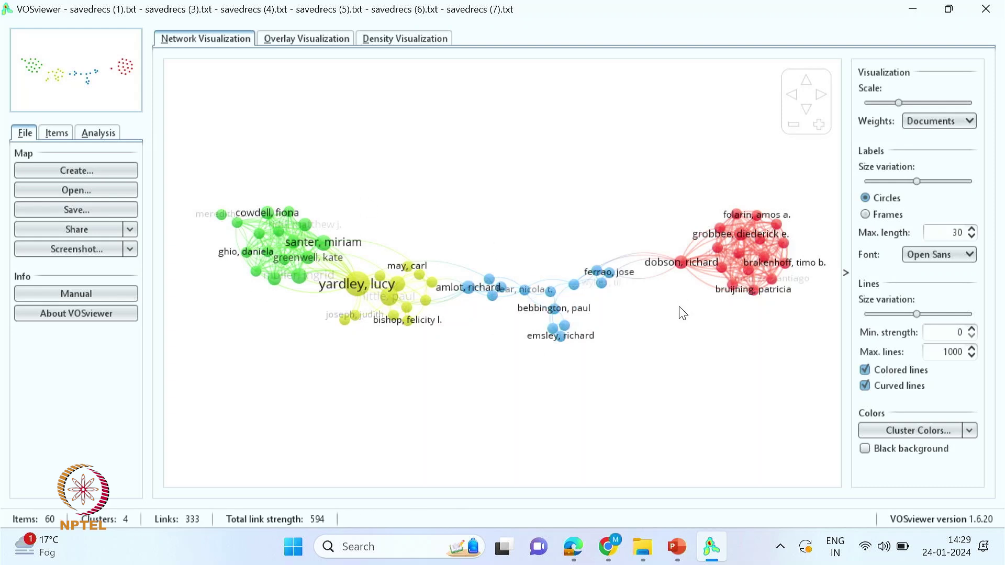
# - Browse the authors listed by cluster in the Items panel
pyautogui.click(56, 133)
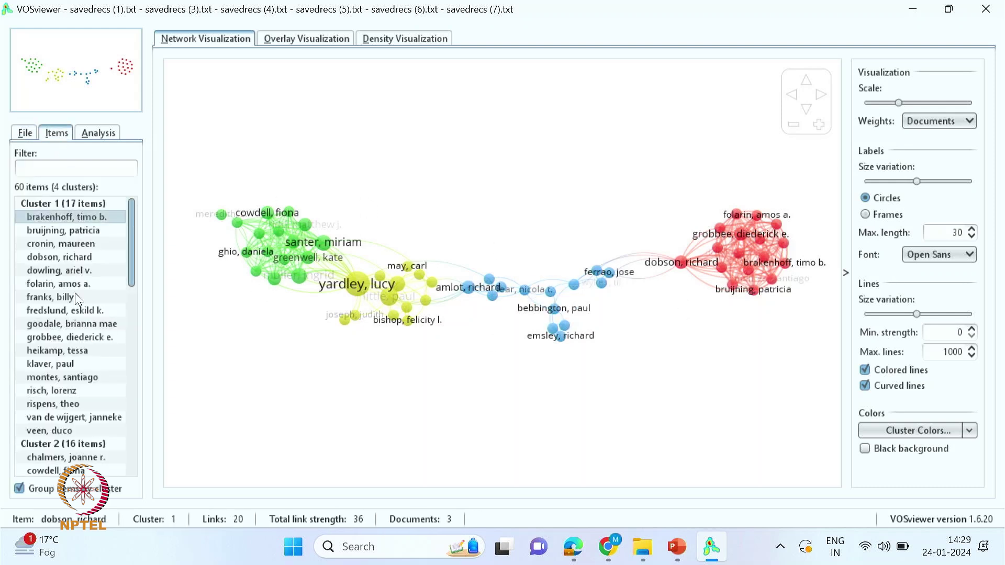
pyautogui.scroll(-4, 80, 285)
pyautogui.scroll(-5, 79, 284)
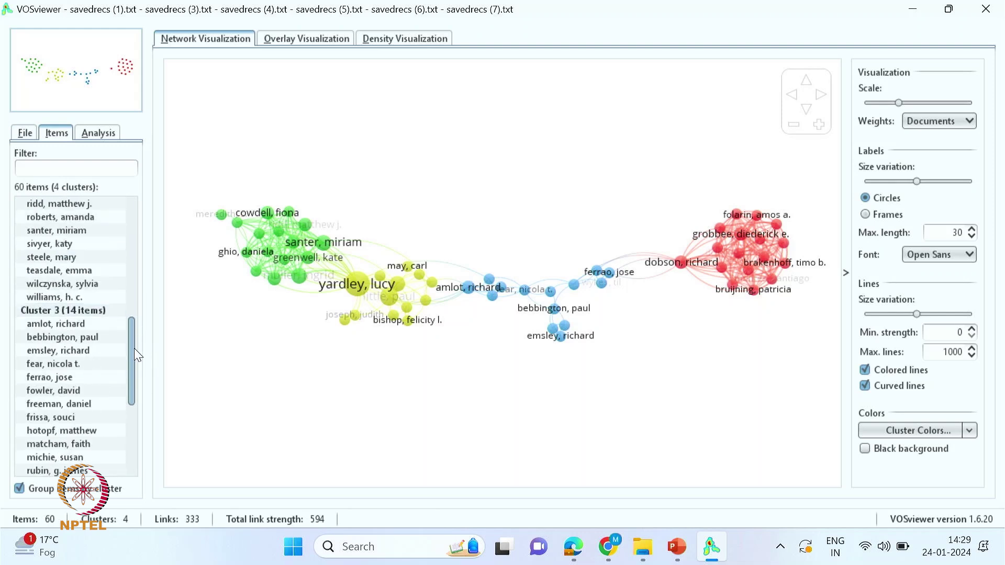
pyautogui.moveTo(131, 348); pyautogui.dragTo(141, 458)
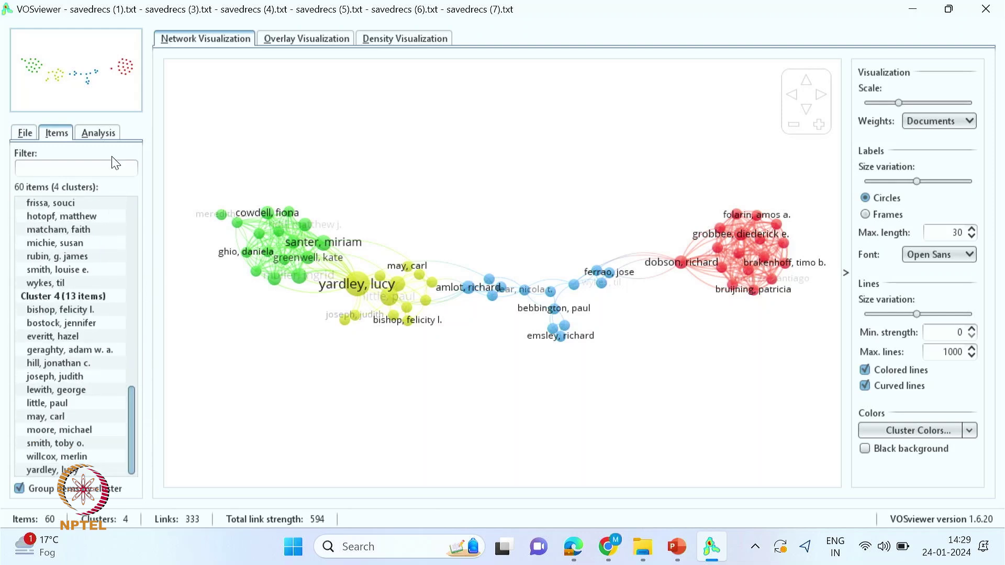
# - Rotate the map 180 degrees with two 90-degree rotations
pyautogui.click(93, 135)
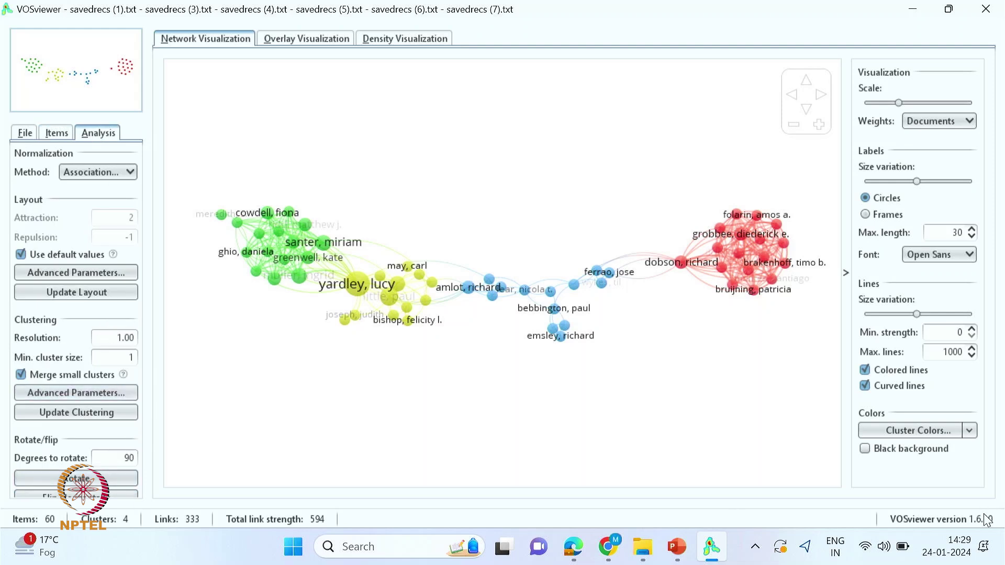
pyautogui.click(76, 479)
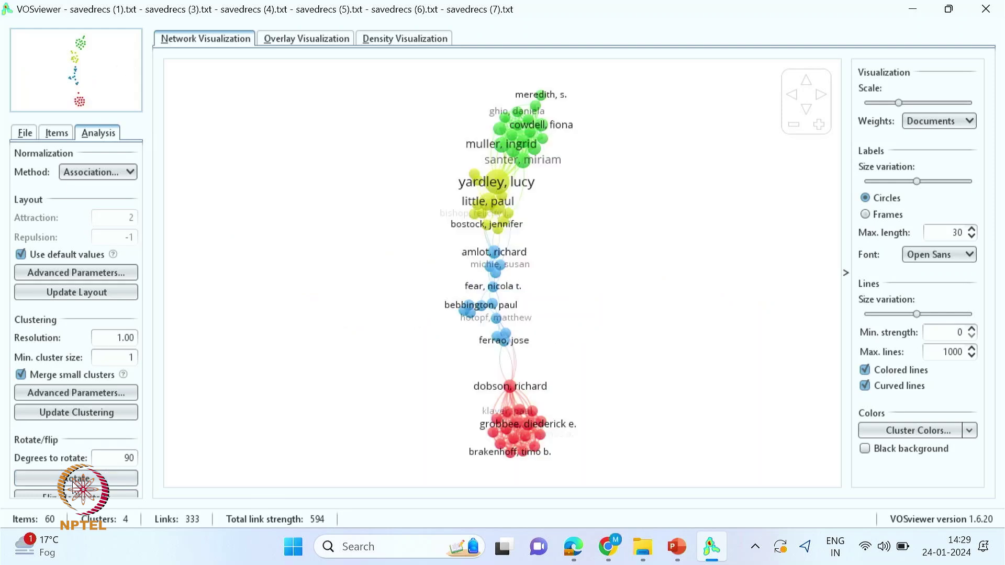
pyautogui.click(75, 479)
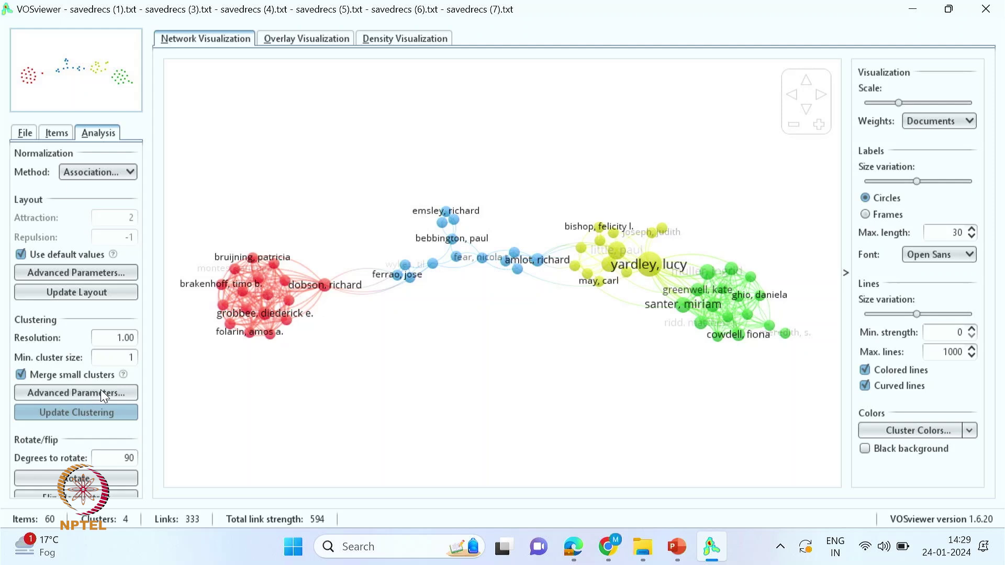
# - Try Citations and Norm. citations as node weights, then return to Documents
pyautogui.click(969, 121)
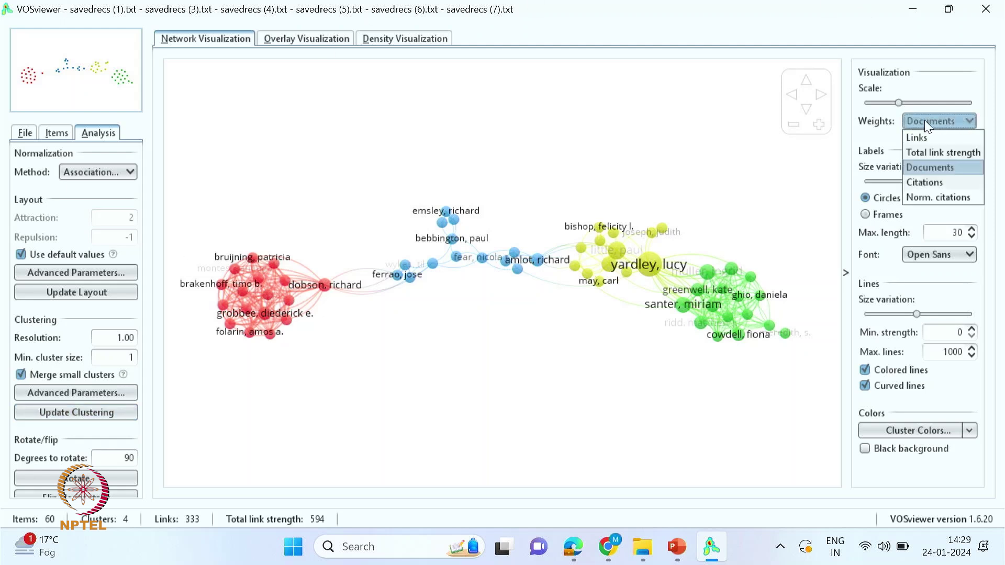
pyautogui.click(919, 181)
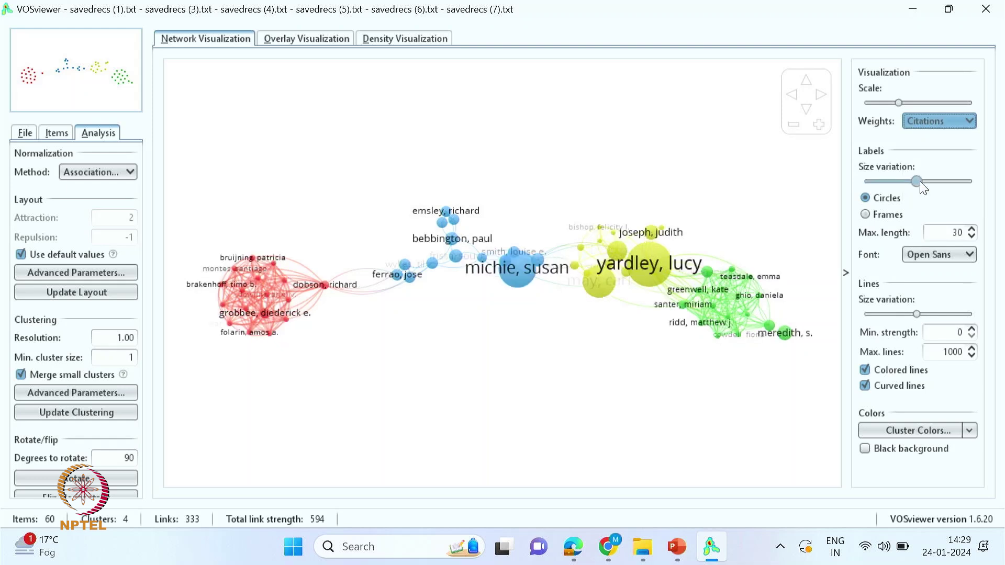
pyautogui.click(929, 118)
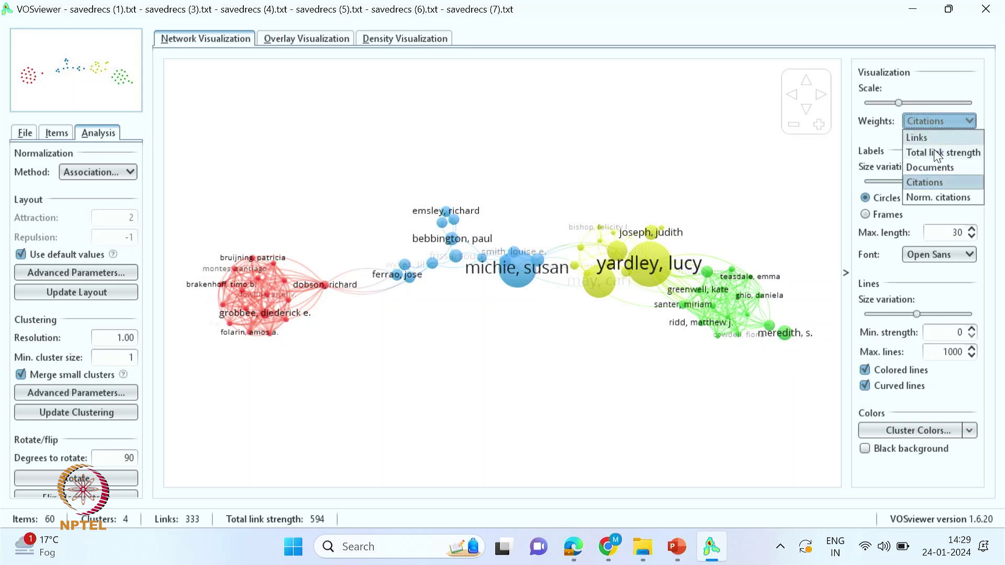
pyautogui.click(927, 167)
pyautogui.click(915, 124)
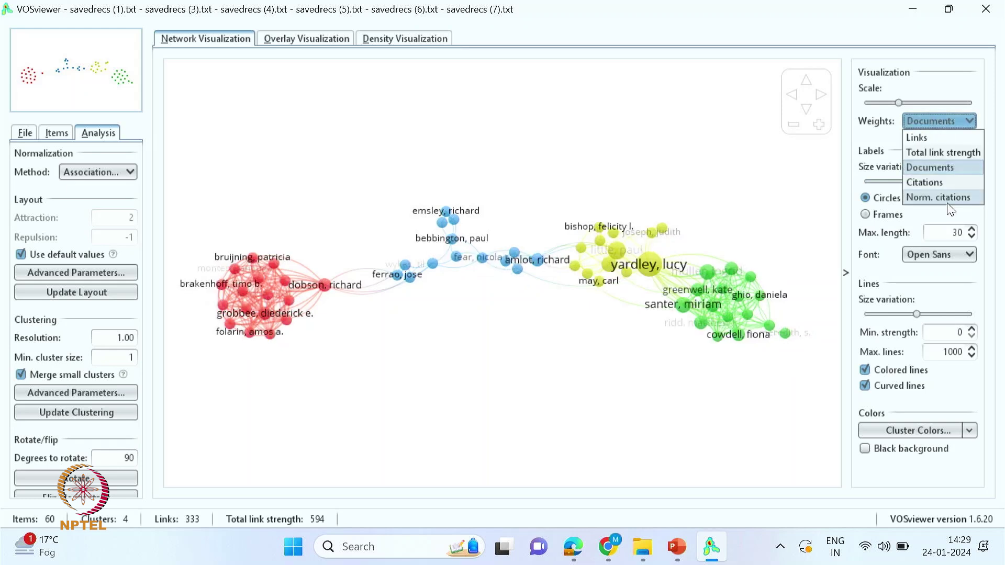
pyautogui.click(946, 201)
pyautogui.click(926, 124)
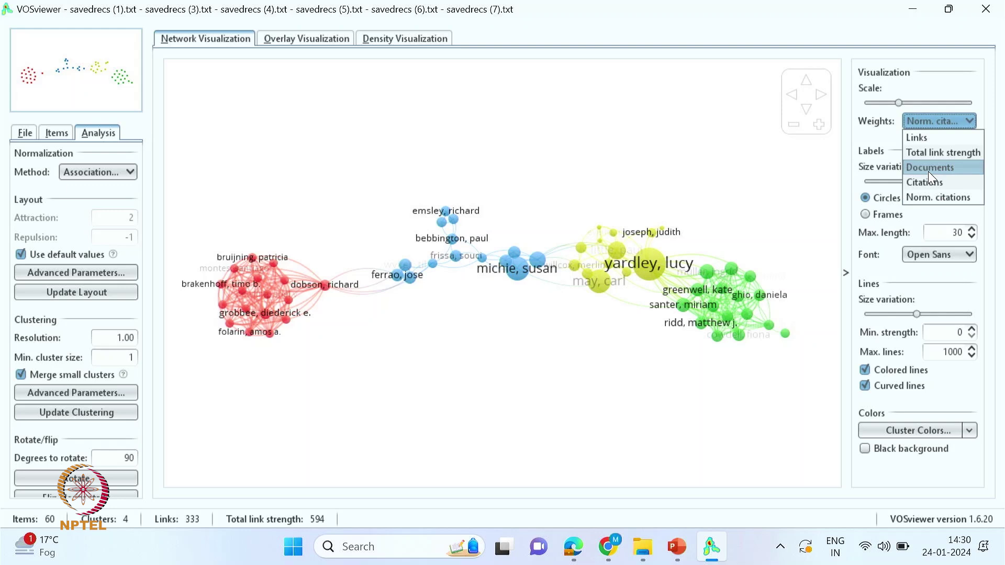
pyautogui.click(929, 172)
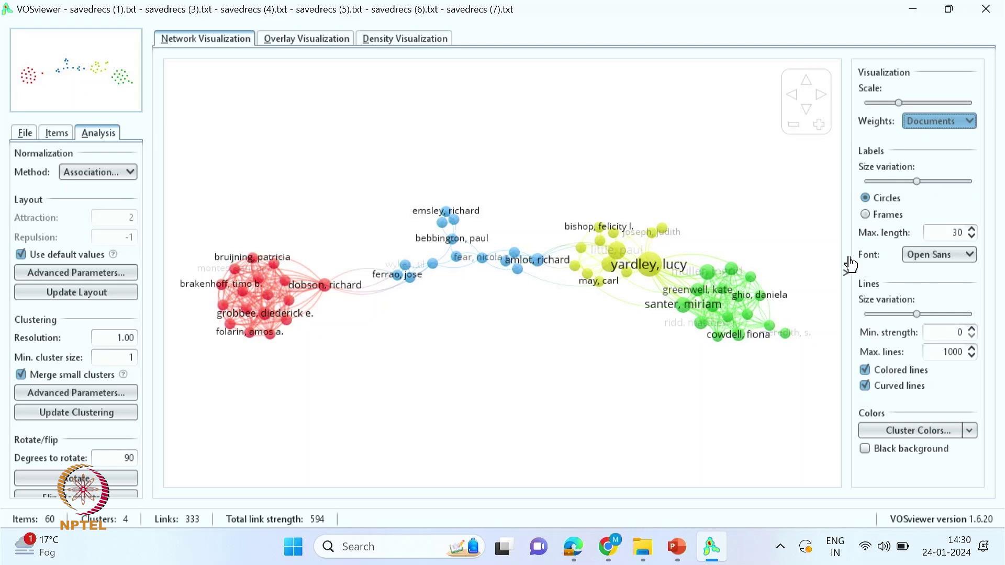
# - Use the SansSerif label font with maximum label length 29, keeping colored lines on
pyautogui.click(959, 257)
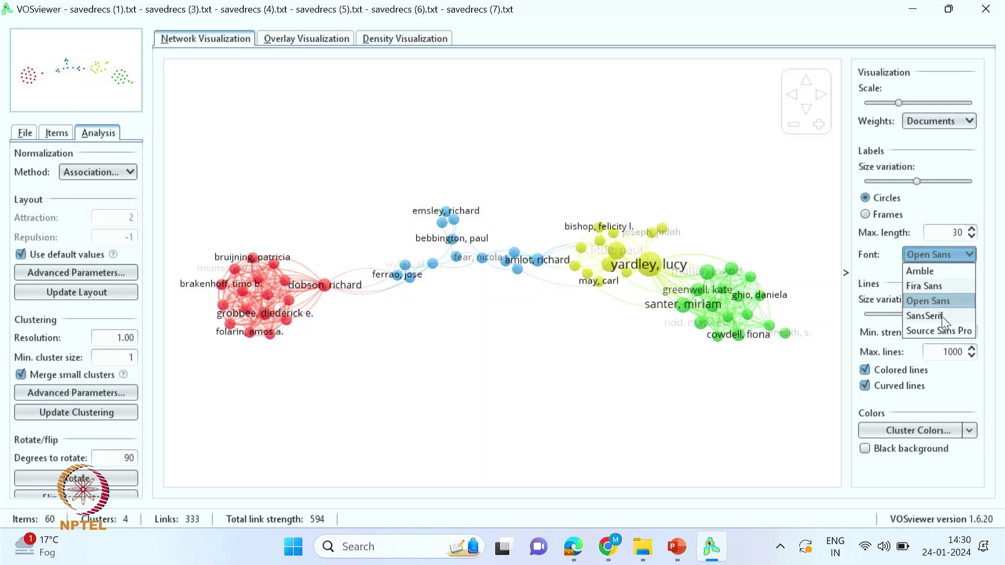
pyautogui.click(925, 315)
pyautogui.click(973, 237)
pyautogui.click(974, 237)
pyautogui.click(972, 229)
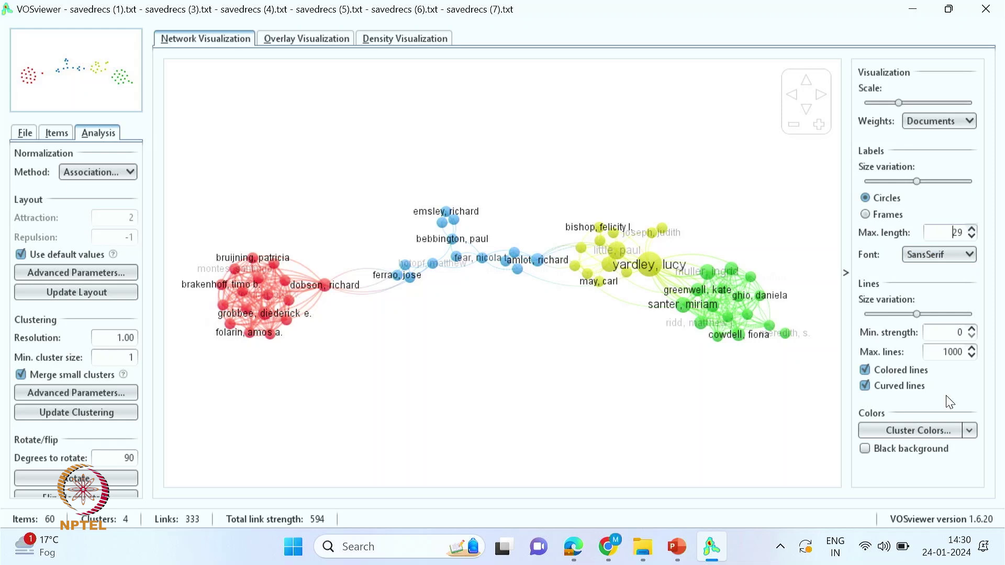
pyautogui.click(864, 370)
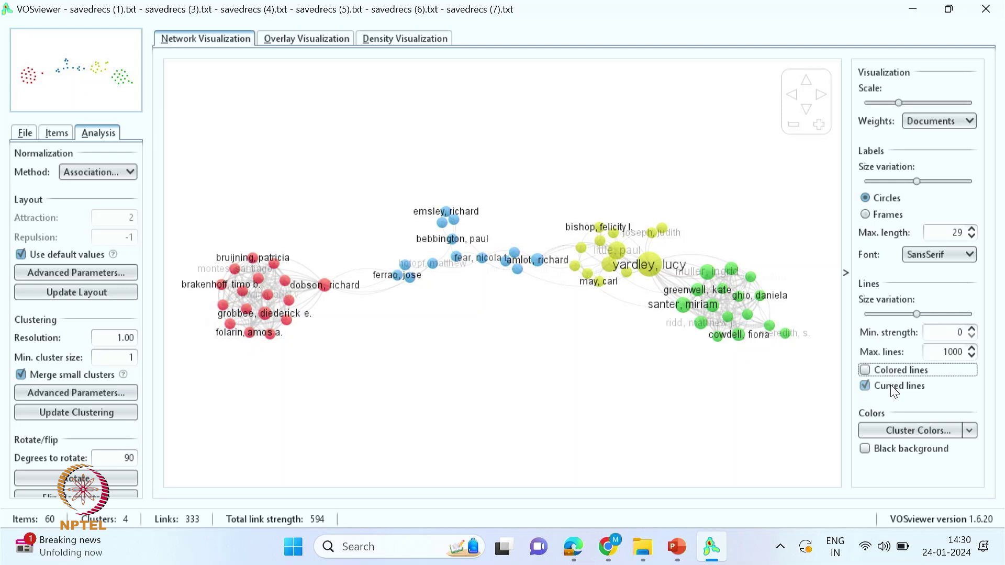
pyautogui.click(867, 370)
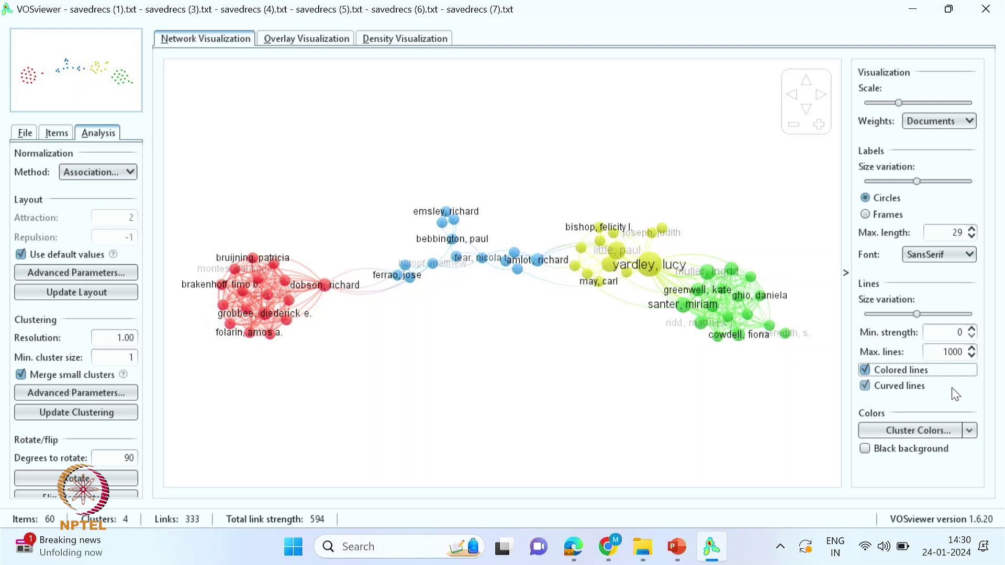
pyautogui.click(969, 431)
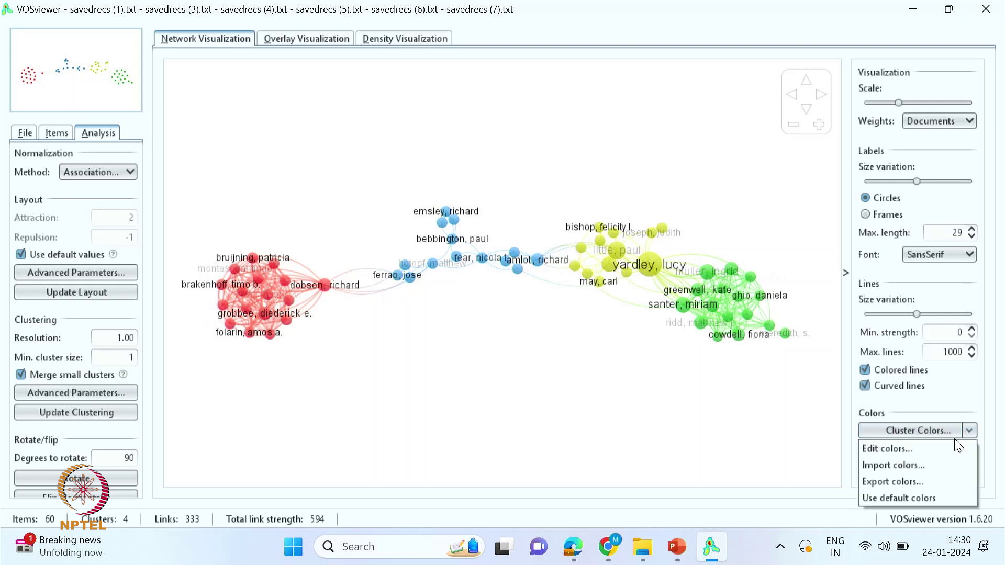
# - Raise the red component of Cluster 2's colour to RGB 75, 160, 44
pyautogui.click(888, 451)
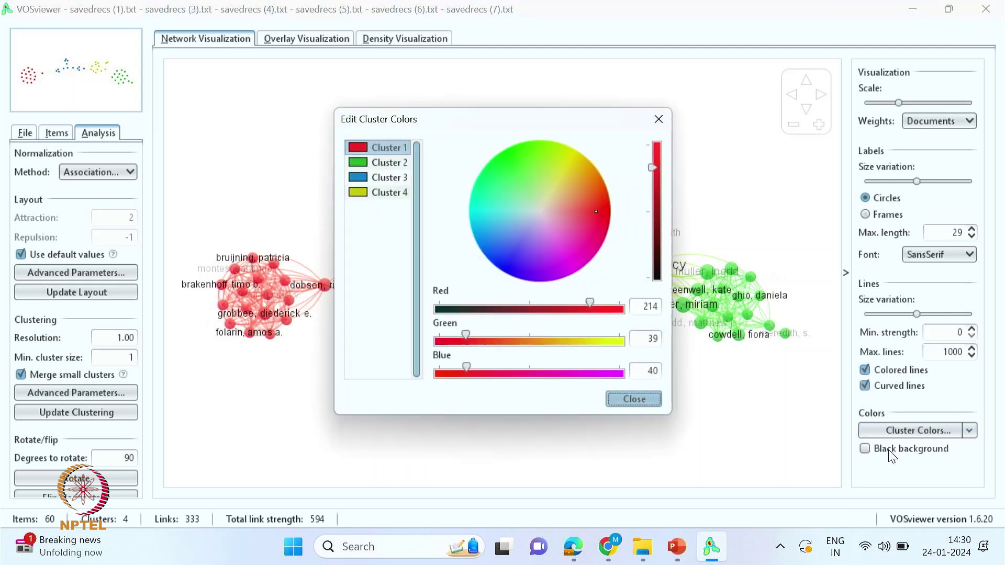
pyautogui.click(378, 162)
pyautogui.click(369, 178)
pyautogui.click(375, 192)
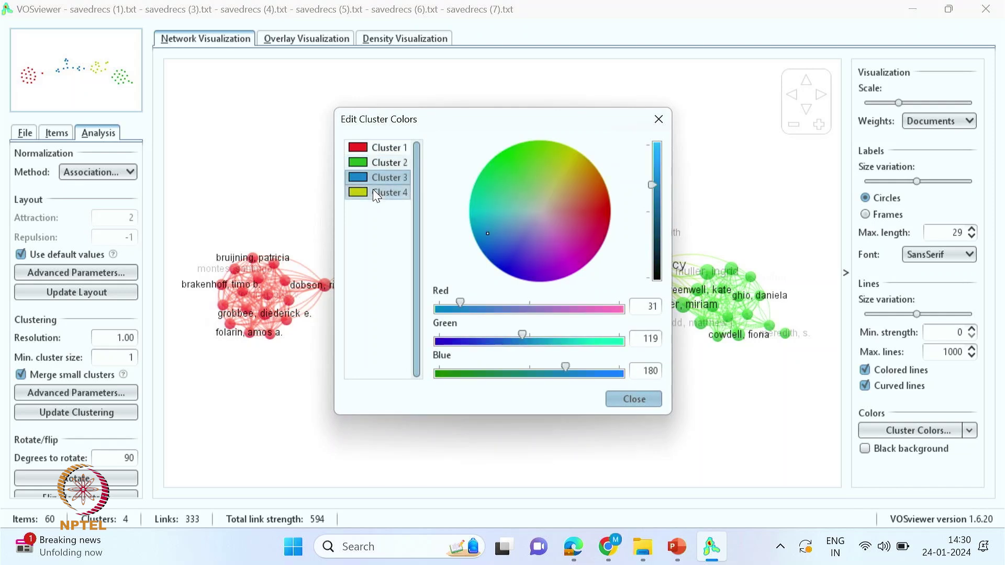
pyautogui.click(375, 161)
pyautogui.moveTo(466, 305)
pyautogui.mouseDown()
pyautogui.moveTo(503, 314)
pyautogui.moveTo(488, 311)
pyautogui.mouseUp()
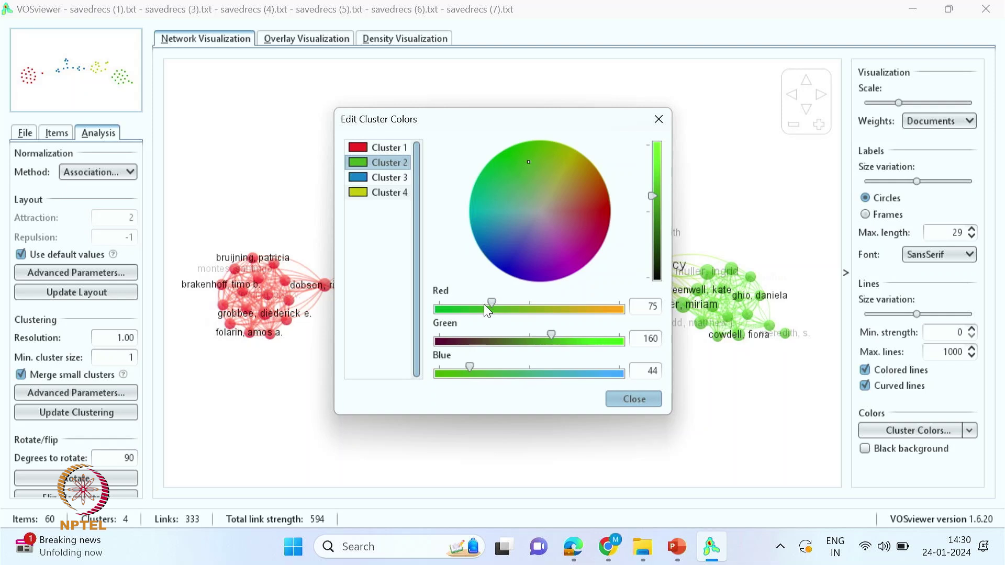
pyautogui.click(635, 401)
pyautogui.scroll(1, 515, 333)
pyautogui.scroll(-1, 515, 333)
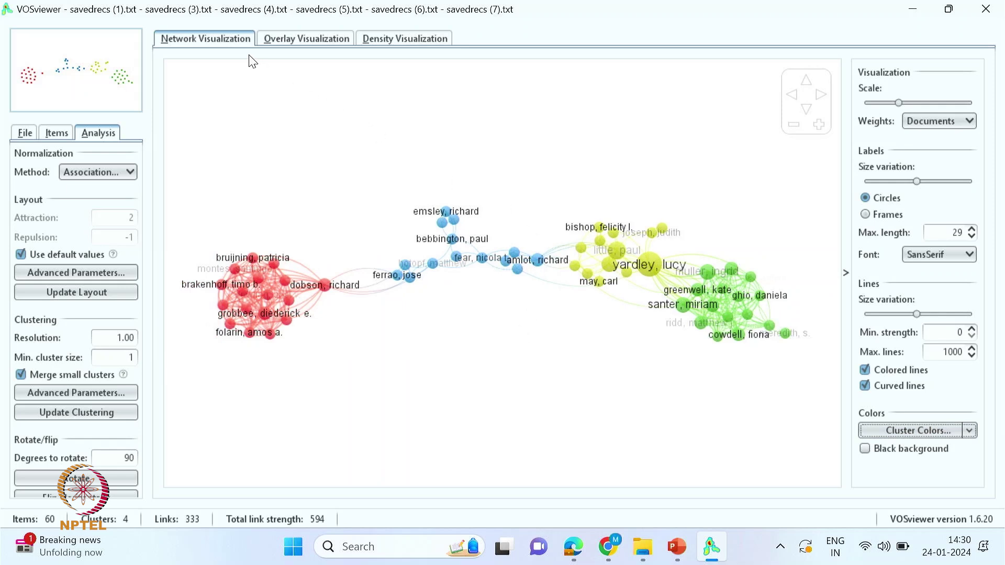
pyautogui.click(300, 40)
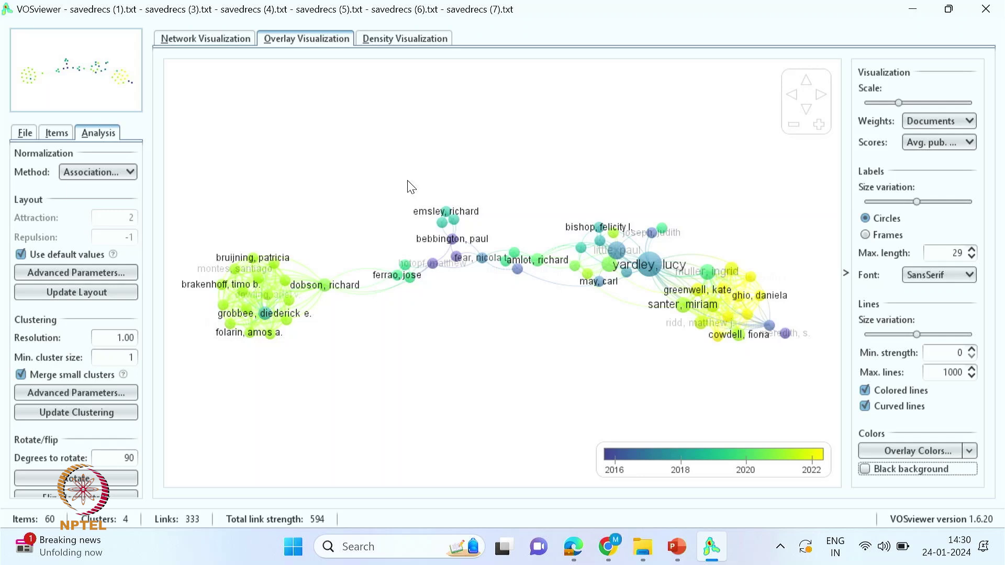
pyautogui.click(387, 40)
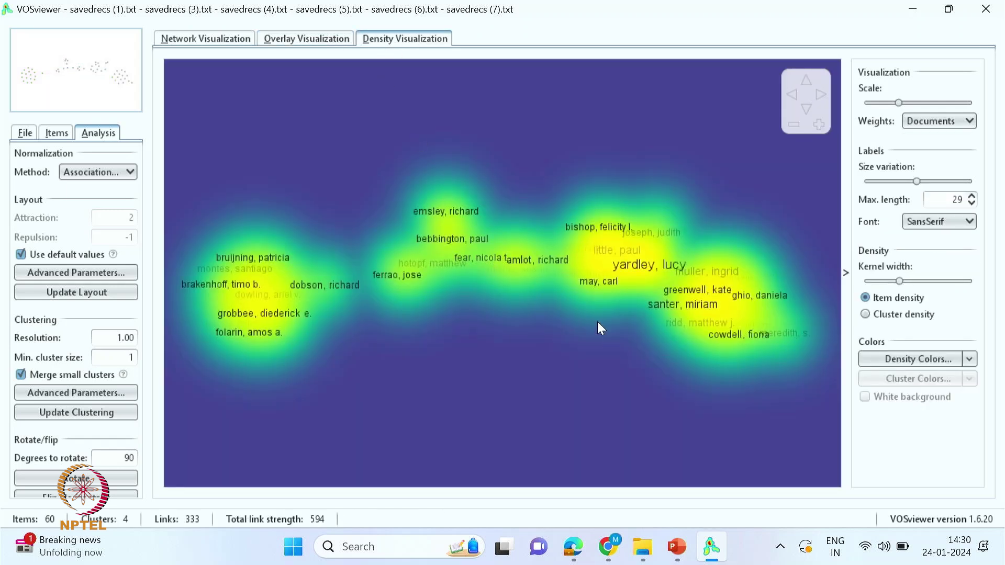
pyautogui.click(285, 44)
pyautogui.click(206, 39)
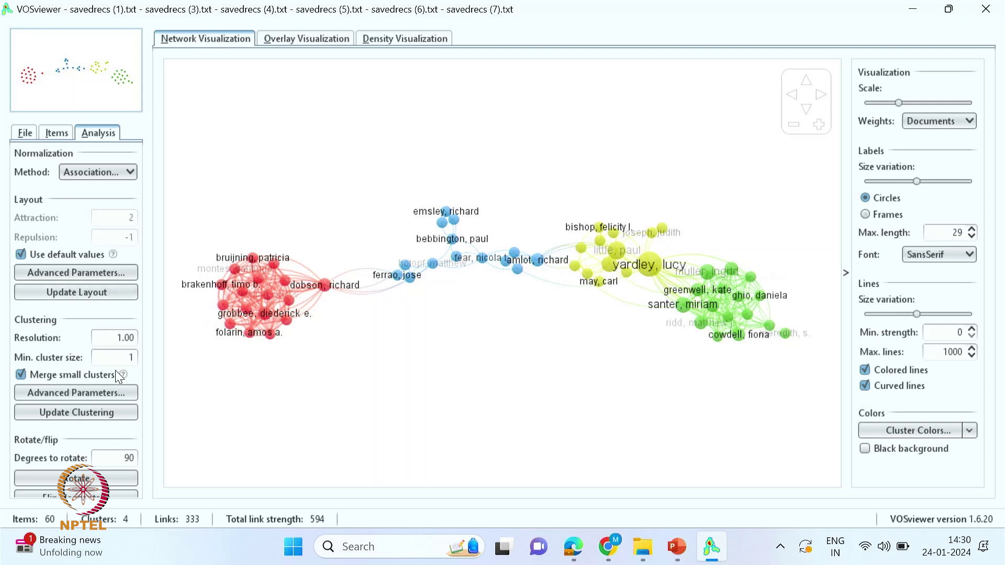
pyautogui.click(56, 133)
pyautogui.click(25, 134)
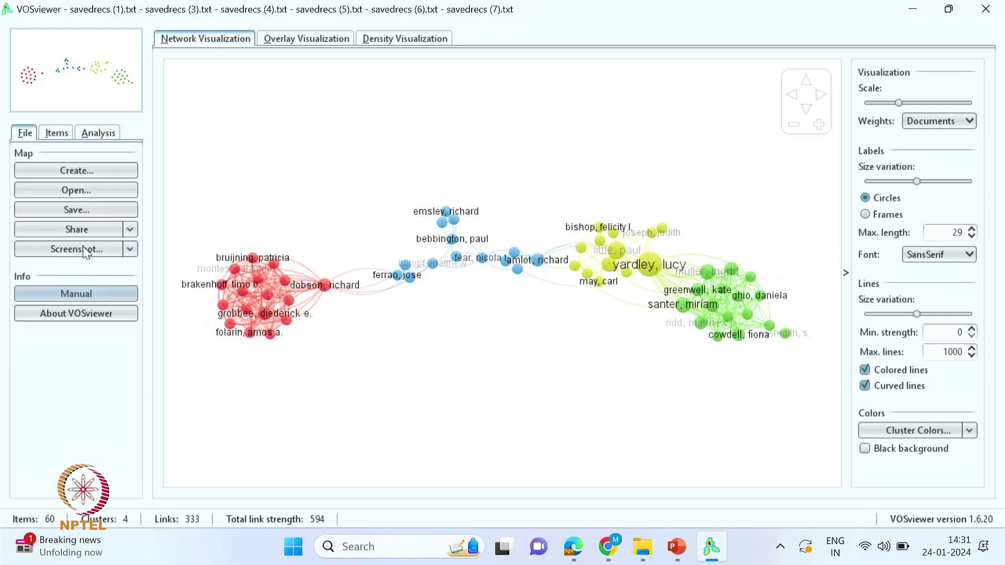
# - Save the map screenshot as Co-Authorship -Author.png in the Web of Science folder, replacing the old file
pyautogui.click(80, 206)
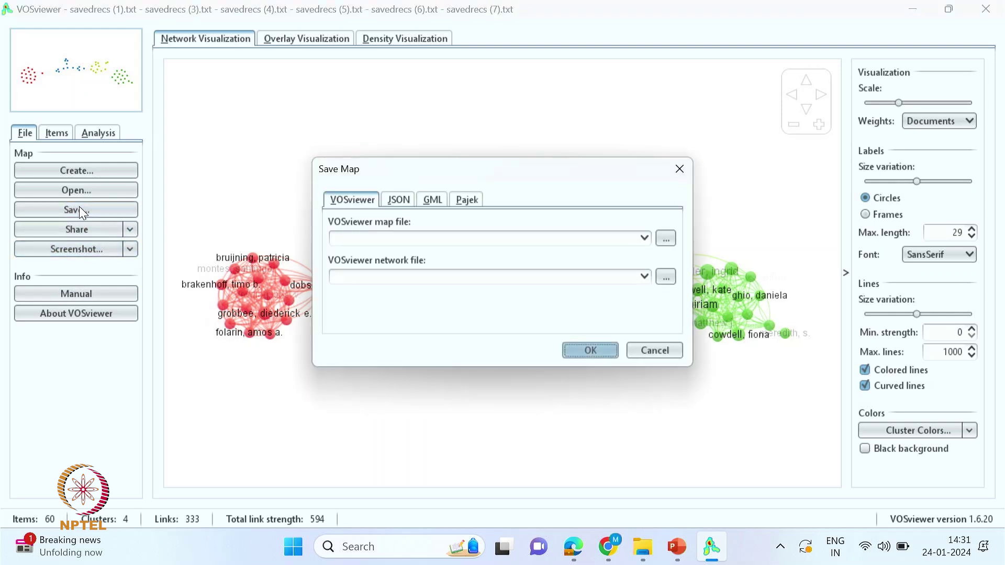
pyautogui.click(680, 169)
pyautogui.click(78, 250)
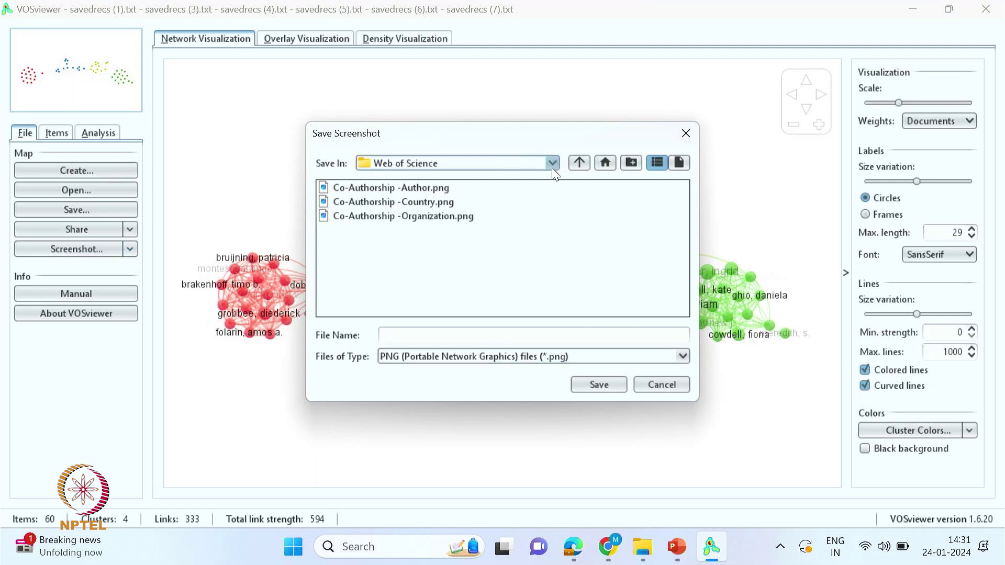
pyautogui.click(377, 187)
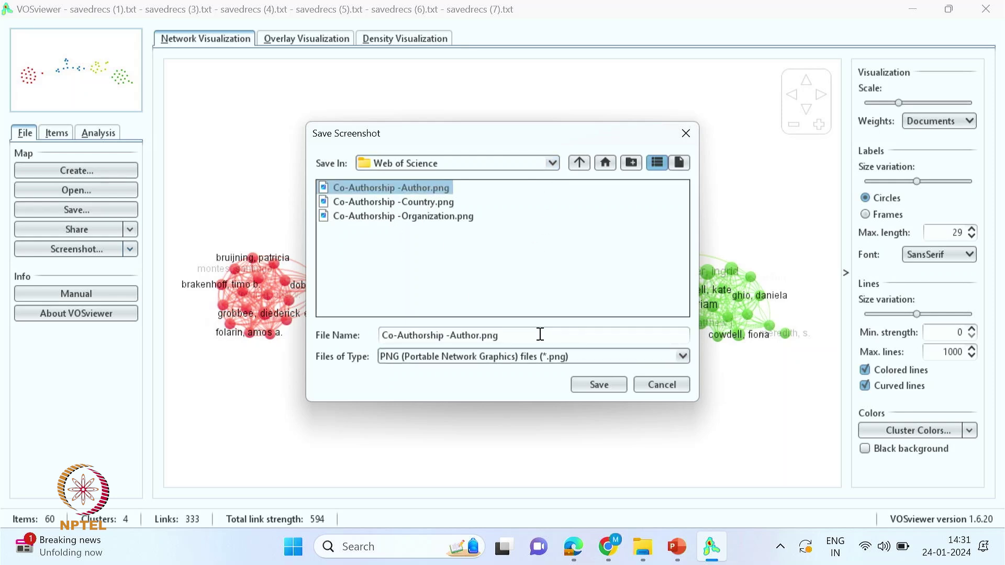
pyautogui.click(601, 386)
pyautogui.press('Return')
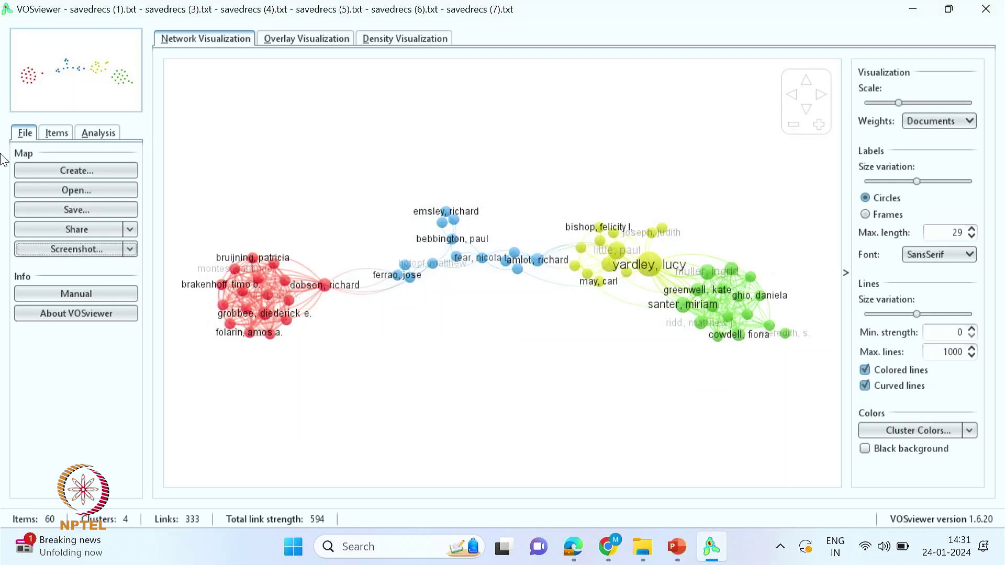
# - Start a new map from the Web of Science files, analysing co-authorship by organizations
pyautogui.click(82, 171)
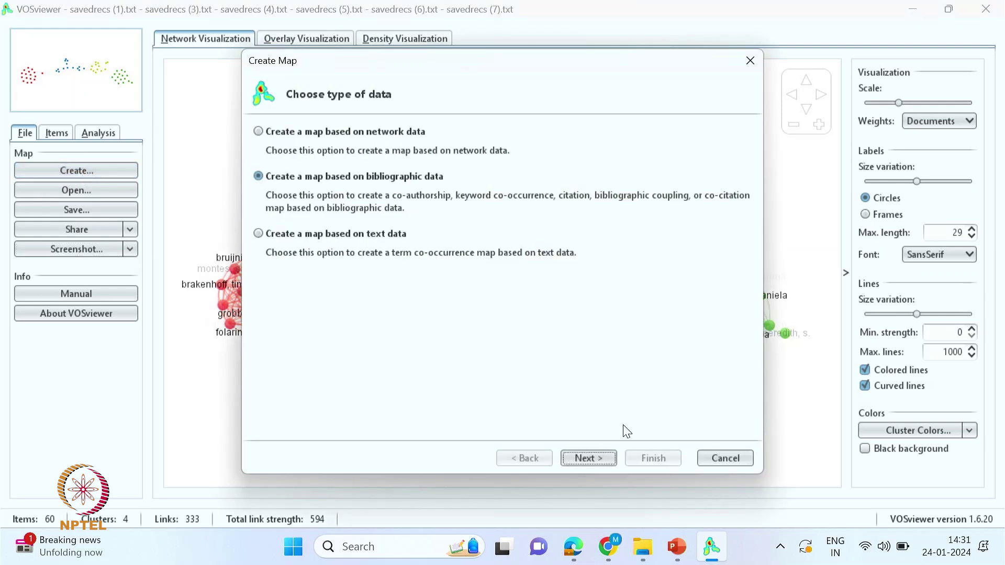
pyautogui.click(588, 457)
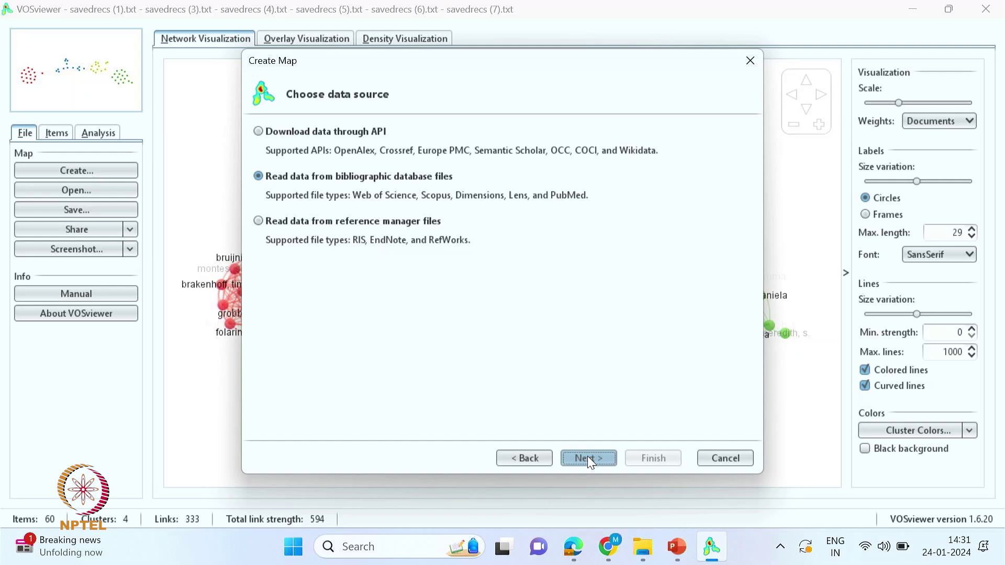
pyautogui.click(588, 456)
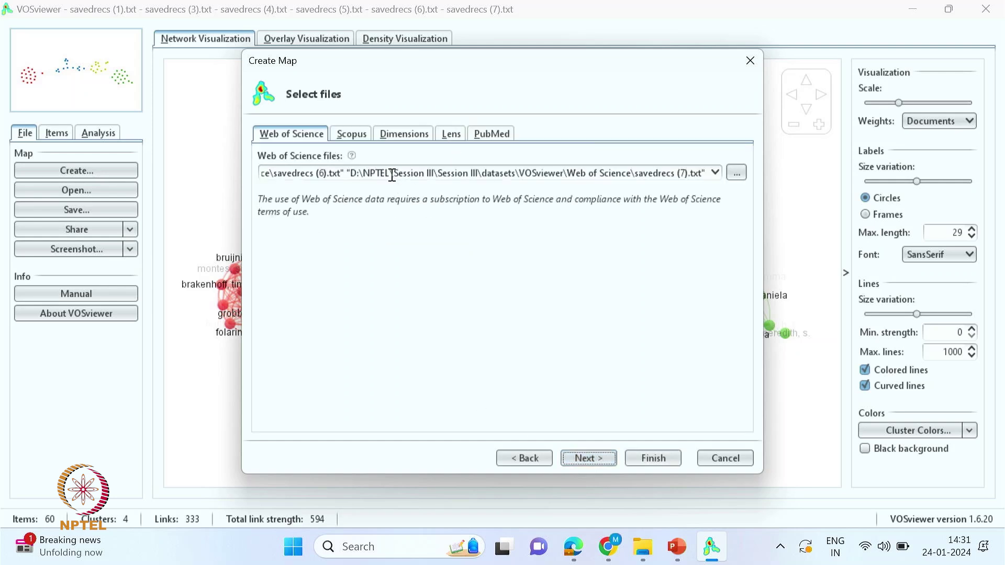
pyautogui.click(584, 460)
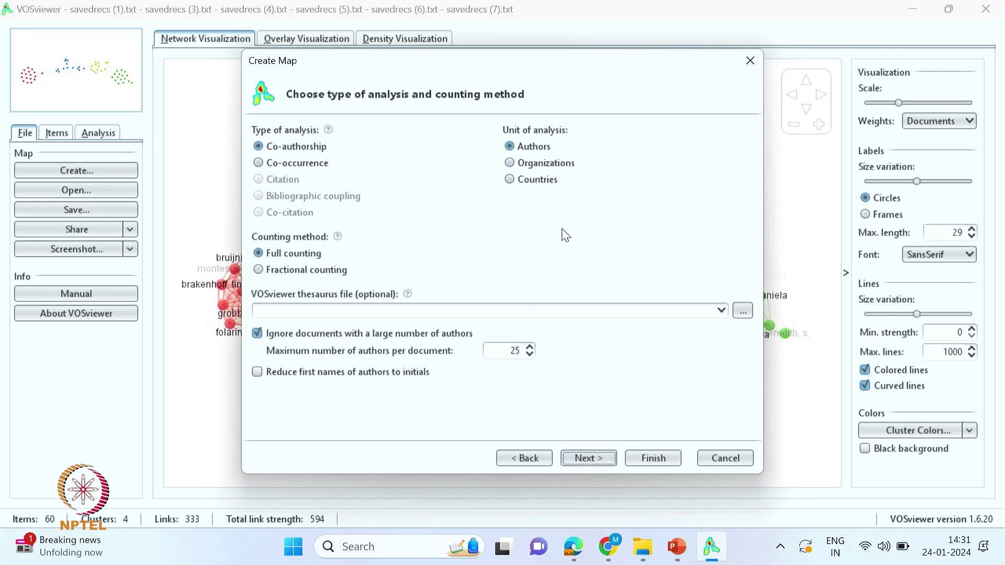
pyautogui.click(511, 164)
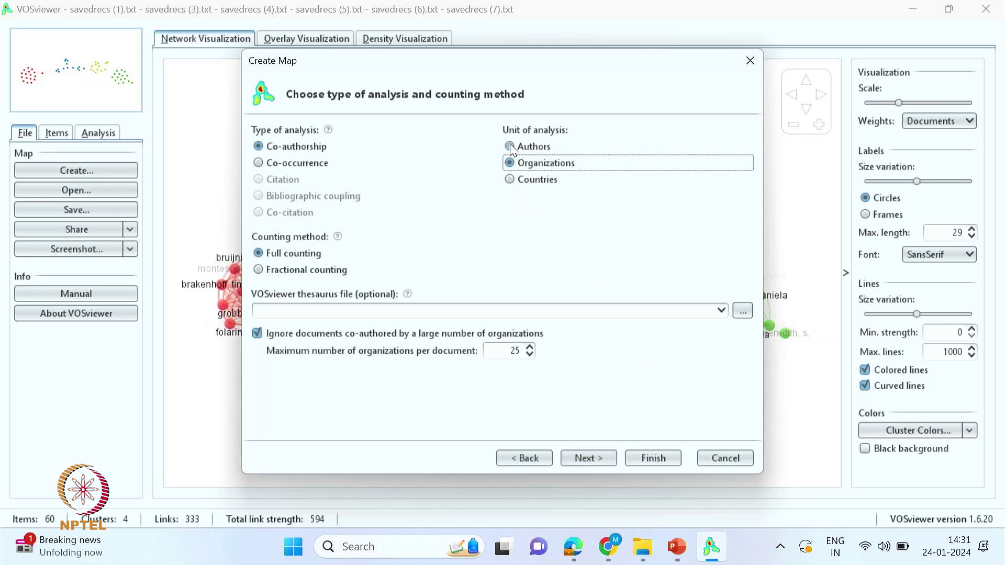
pyautogui.click(586, 458)
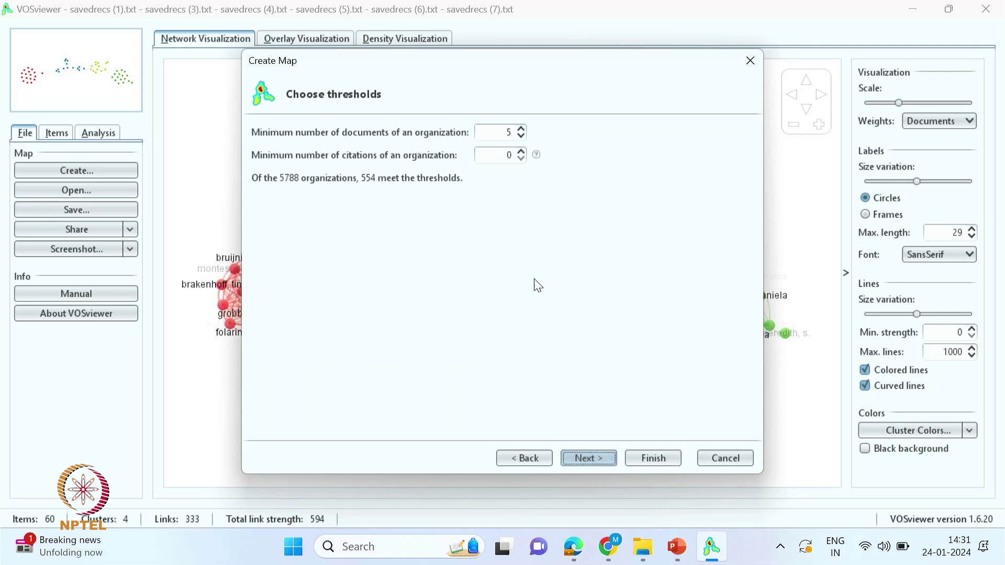
# - Set the minimum documents per organization to 4 and build the map with 705 organizations
pyautogui.click(521, 137)
pyautogui.click(521, 137)
pyautogui.click(521, 137)
pyautogui.click(521, 129)
pyautogui.click(521, 128)
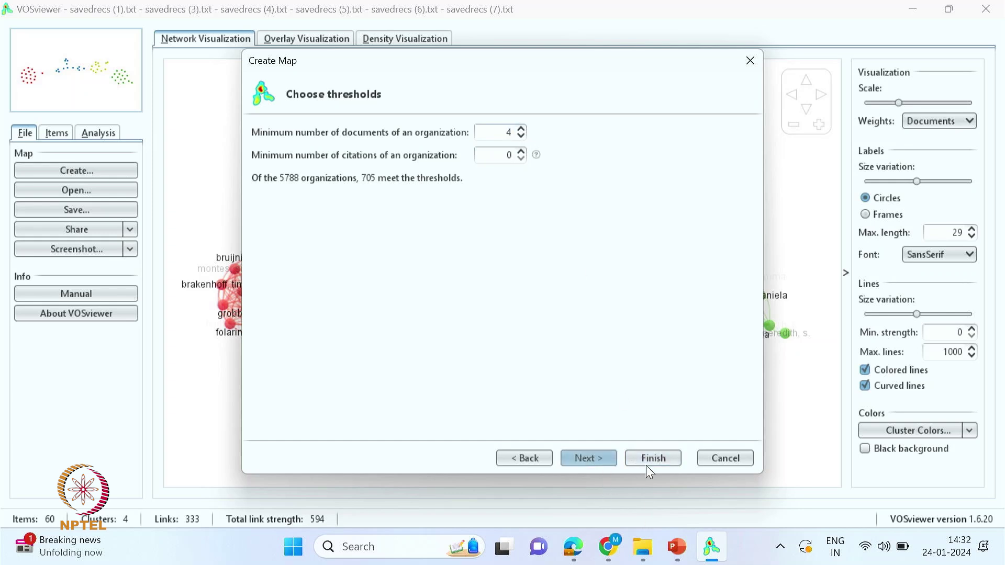
pyautogui.click(592, 463)
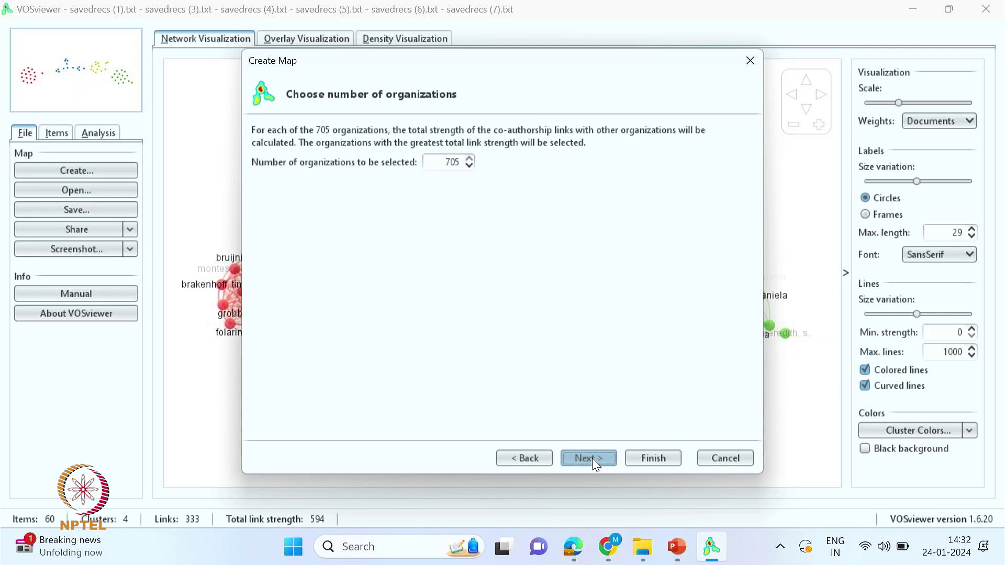
pyautogui.doubleClick(442, 163)
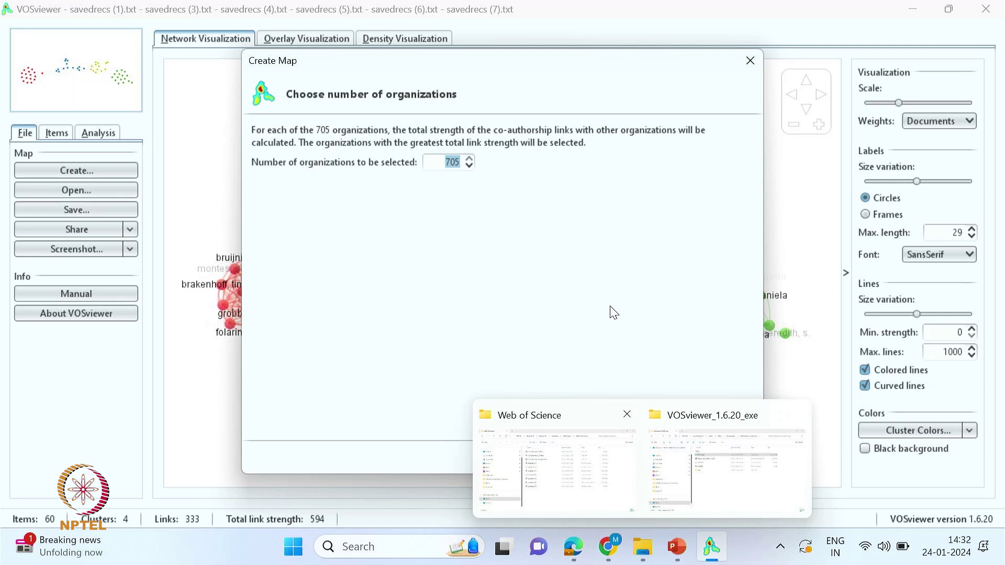
pyautogui.click(579, 460)
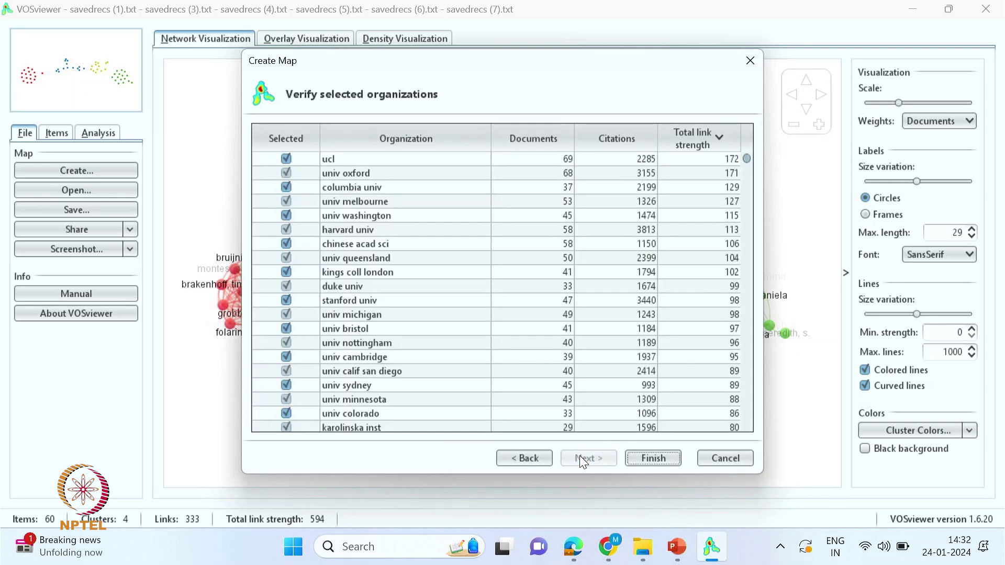
pyautogui.moveTo(747, 163); pyautogui.dragTo(743, 184)
pyautogui.click(653, 458)
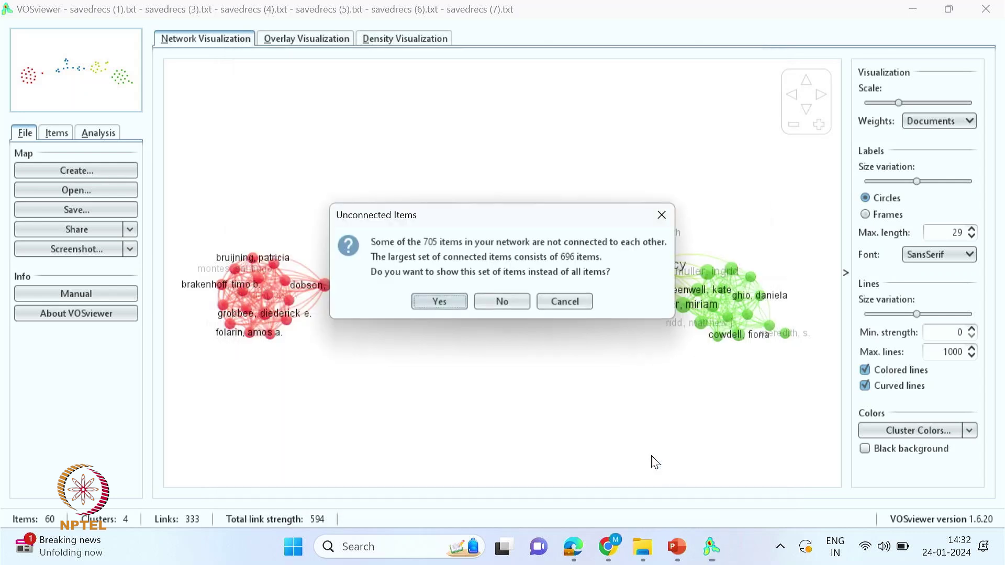
# - Keep only the largest connected set, size items by documents and use the Open Sans label font
pyautogui.click(444, 298)
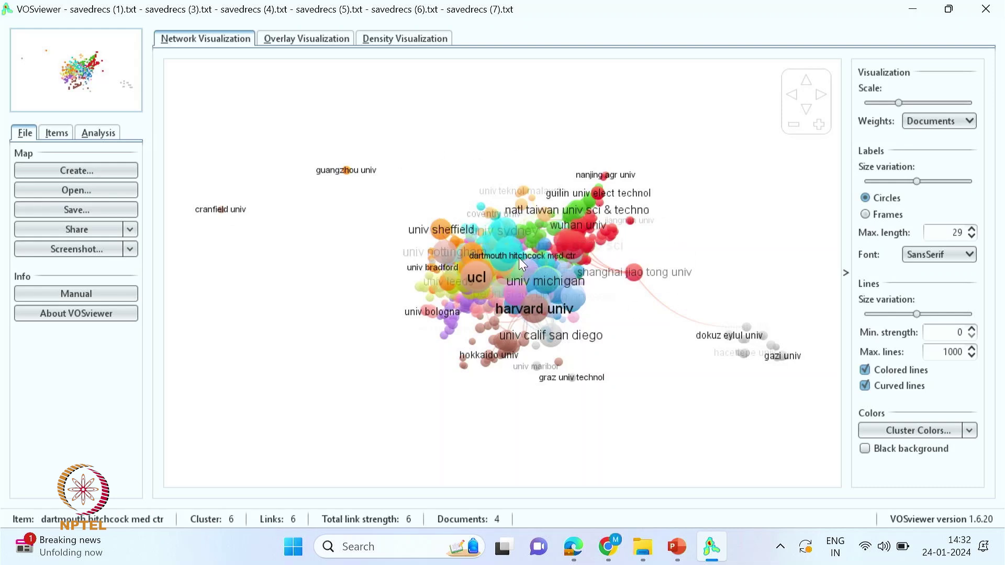
pyautogui.click(937, 121)
pyautogui.click(933, 171)
pyautogui.click(915, 253)
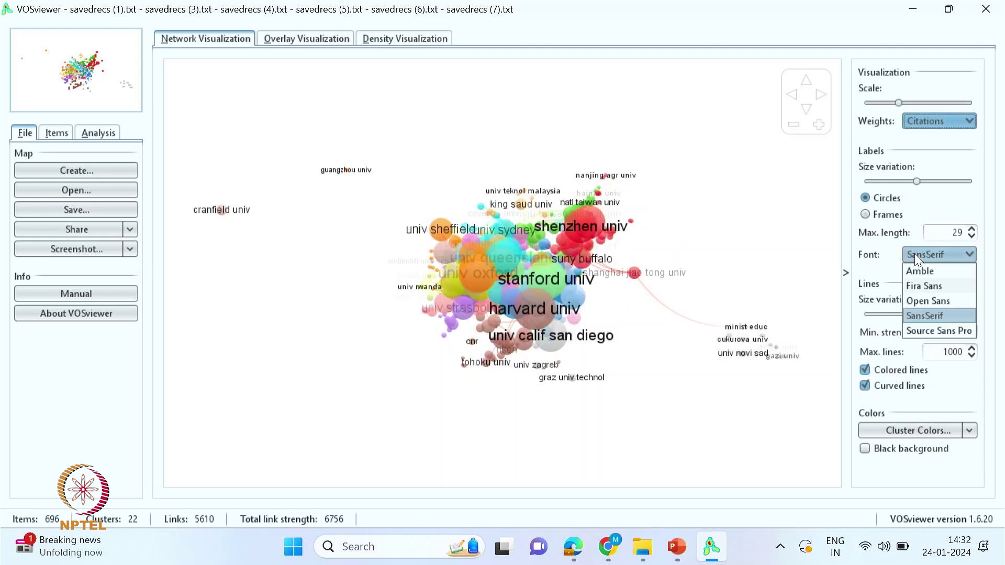
pyautogui.click(925, 298)
pyautogui.click(919, 126)
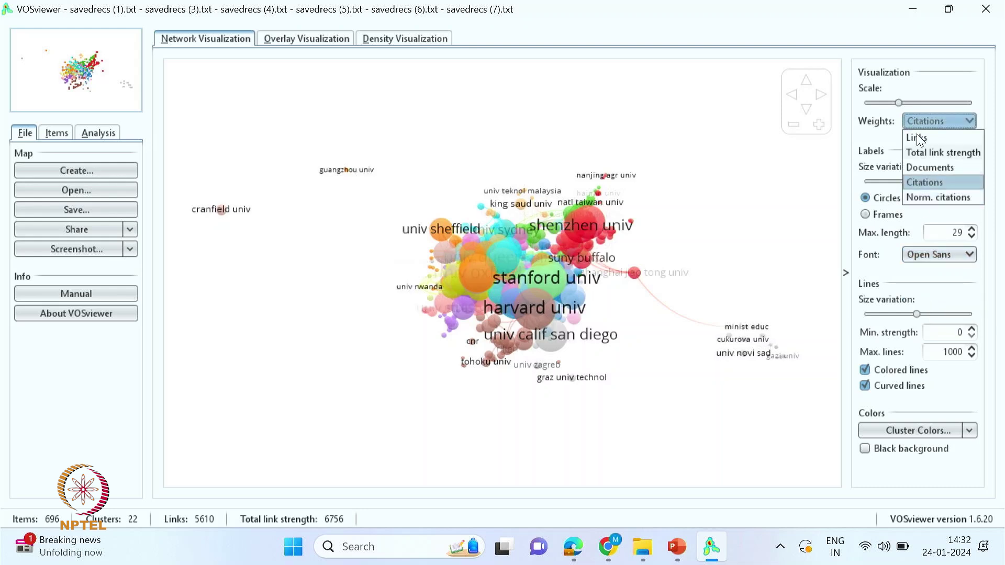
pyautogui.click(925, 166)
pyautogui.click(896, 433)
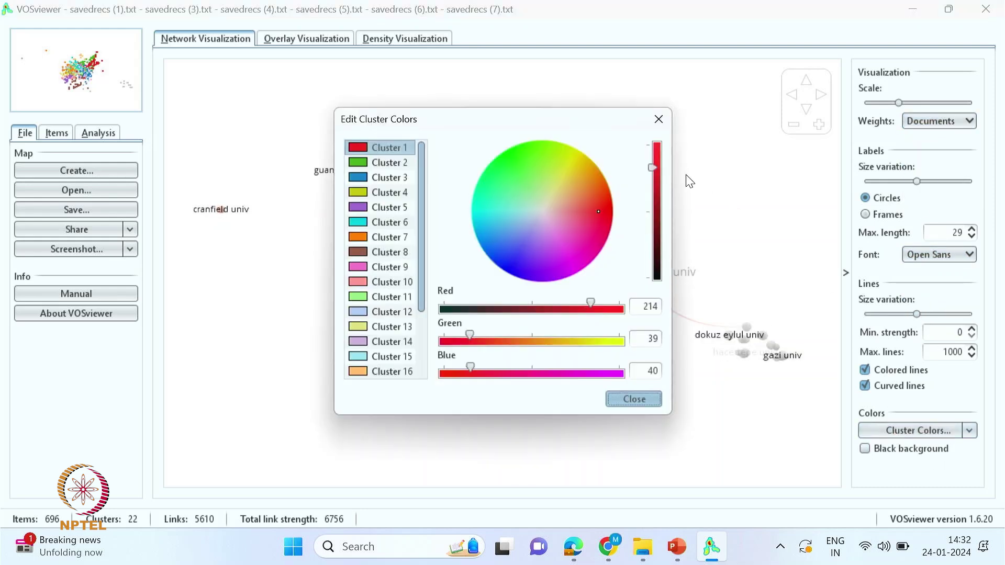
pyautogui.click(661, 117)
# - Browse the organizations by cluster and rotate the map 180 degrees
pyautogui.click(58, 134)
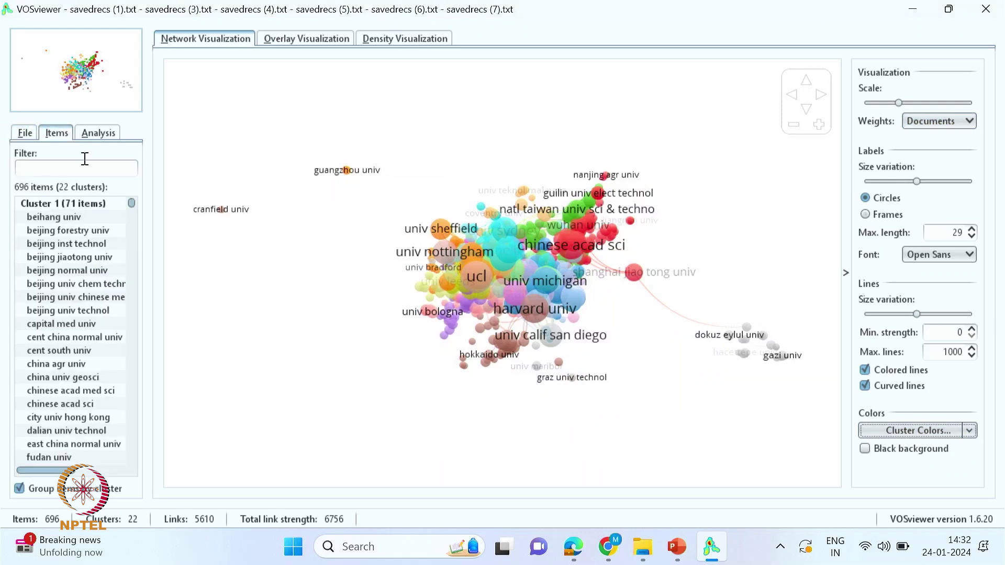
pyautogui.moveTo(132, 204); pyautogui.dragTo(132, 423)
pyautogui.click(98, 133)
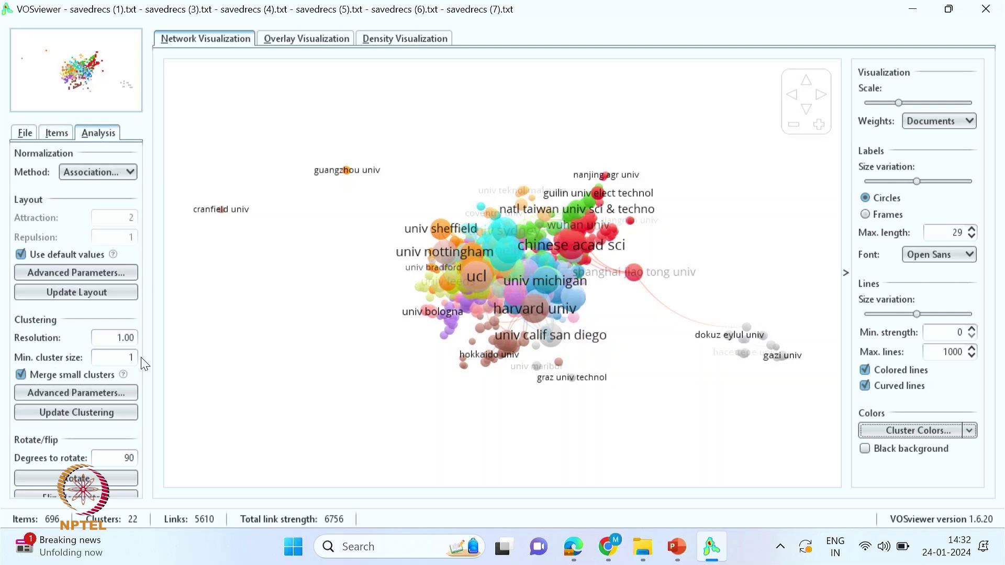
pyautogui.click(85, 478)
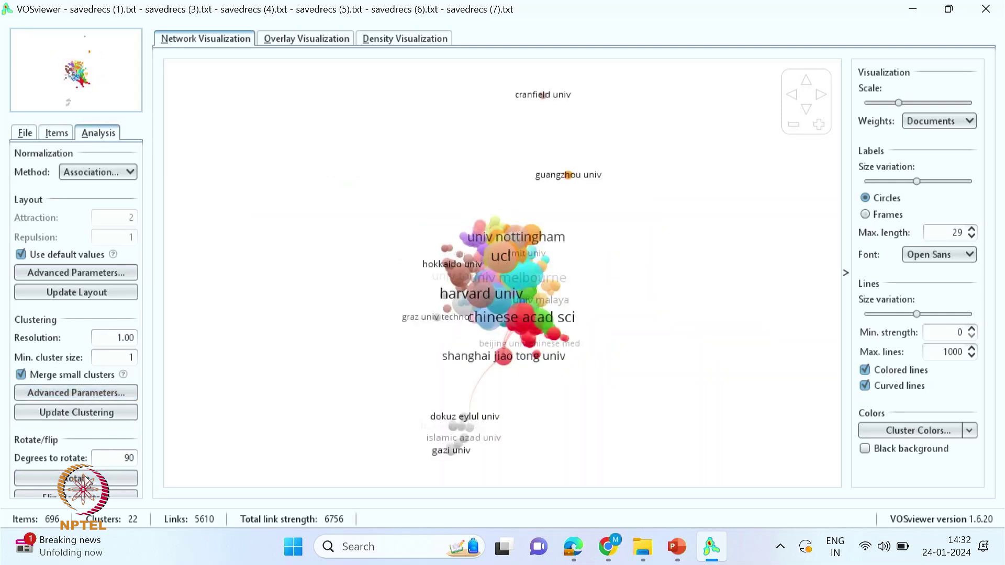
pyautogui.click(86, 478)
pyautogui.click(24, 133)
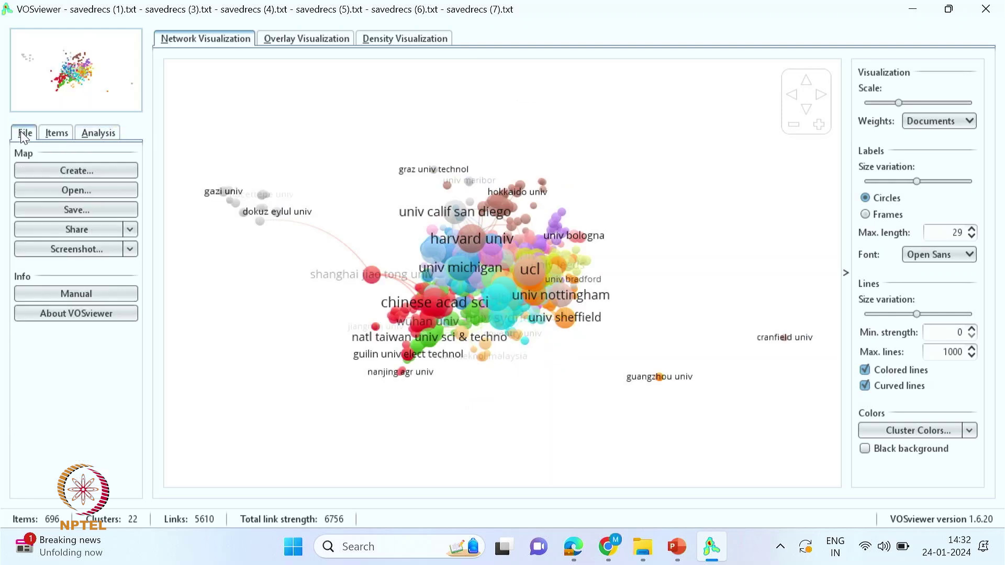
# - Save the map screenshot as Co-Authorship -Organization.png, overwriting the existing file
pyautogui.click(67, 249)
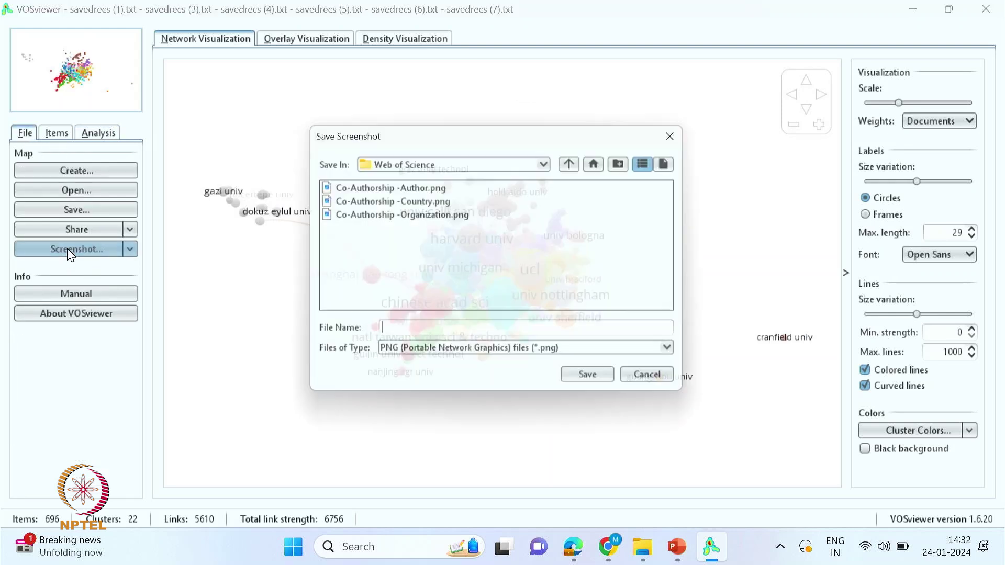
pyautogui.click(404, 217)
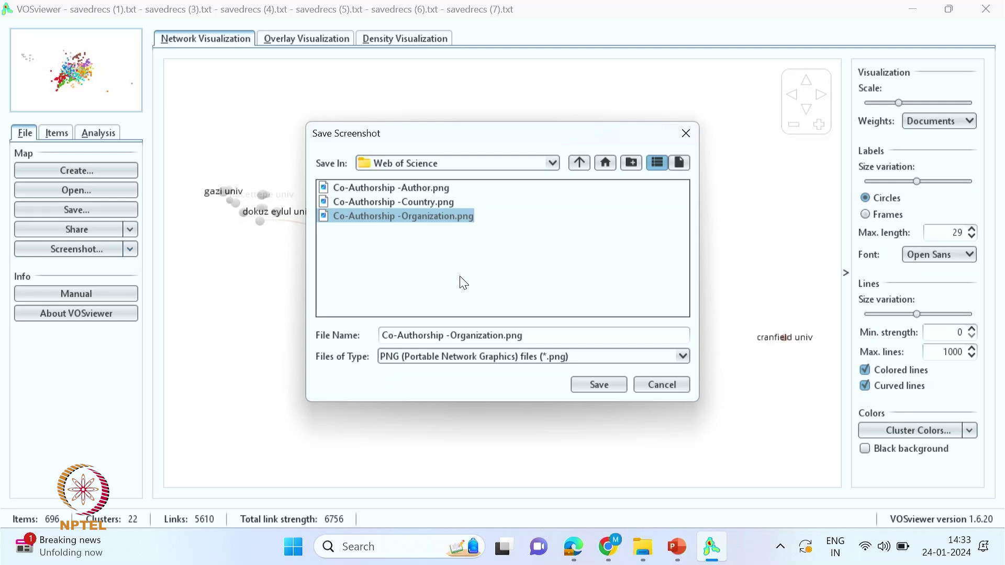
pyautogui.click(595, 386)
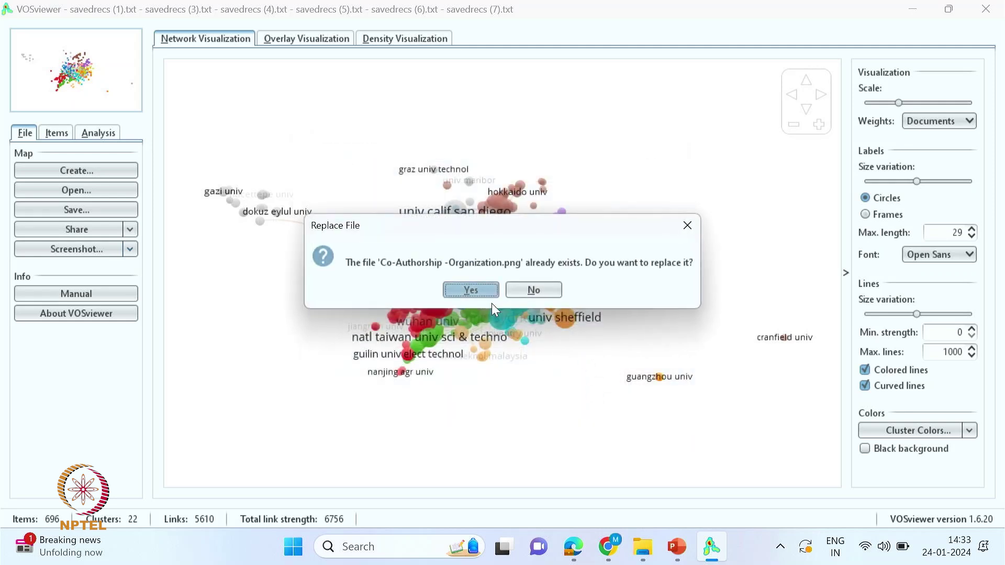
pyautogui.click(472, 288)
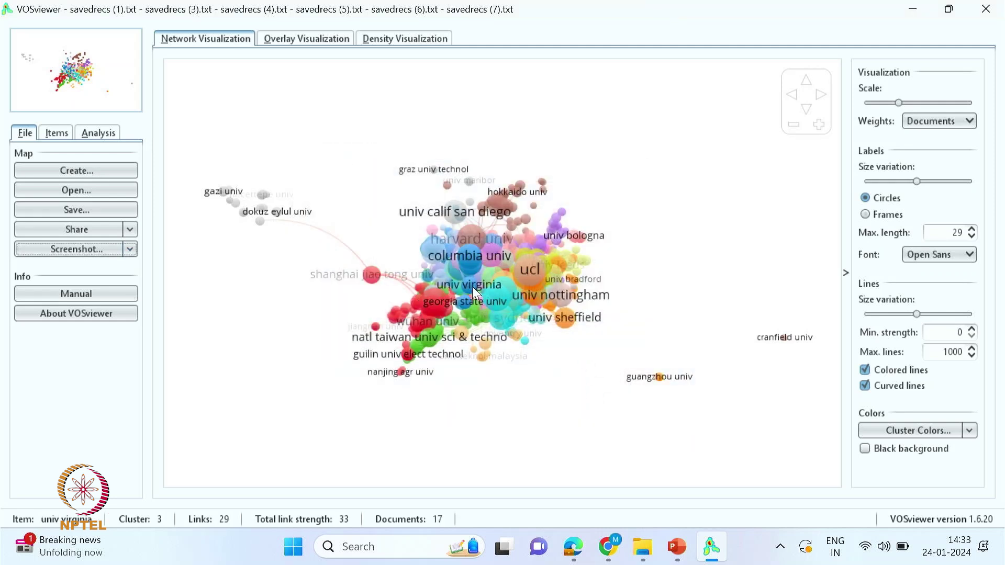
pyautogui.click(72, 169)
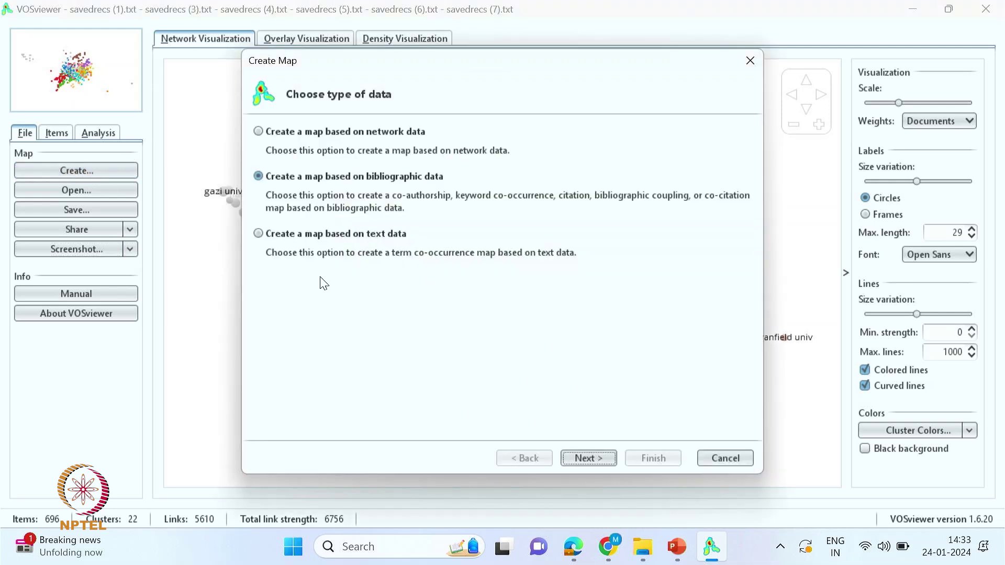
# - Read the Web of Science files and analyse co-authorship by countries
pyautogui.click(597, 460)
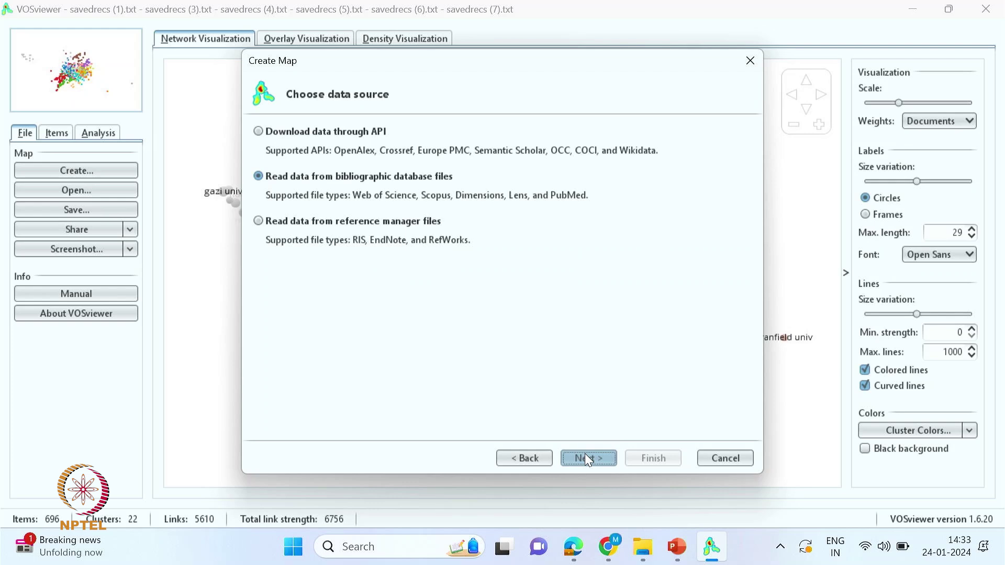
pyautogui.click(590, 459)
pyautogui.click(591, 458)
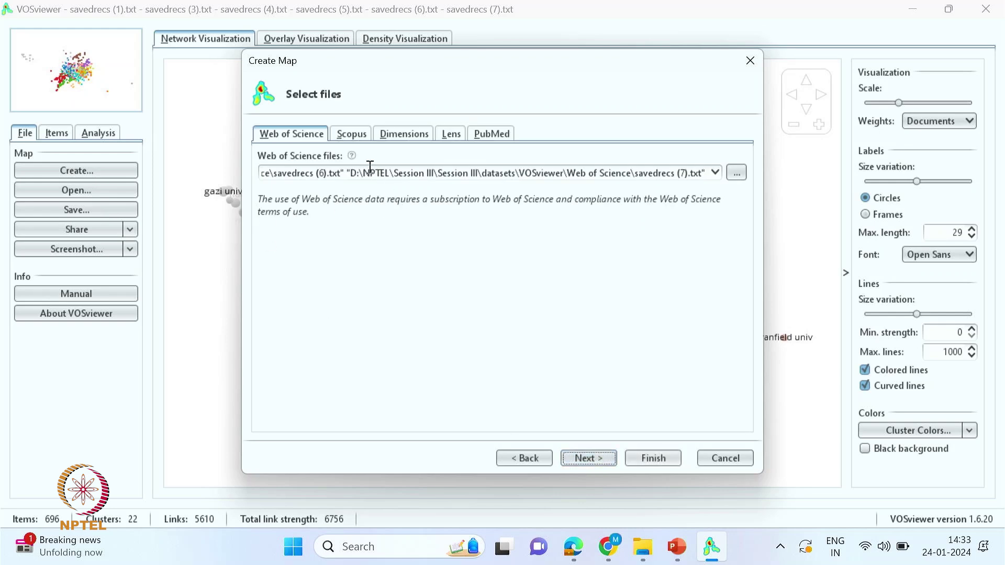
pyautogui.click(589, 460)
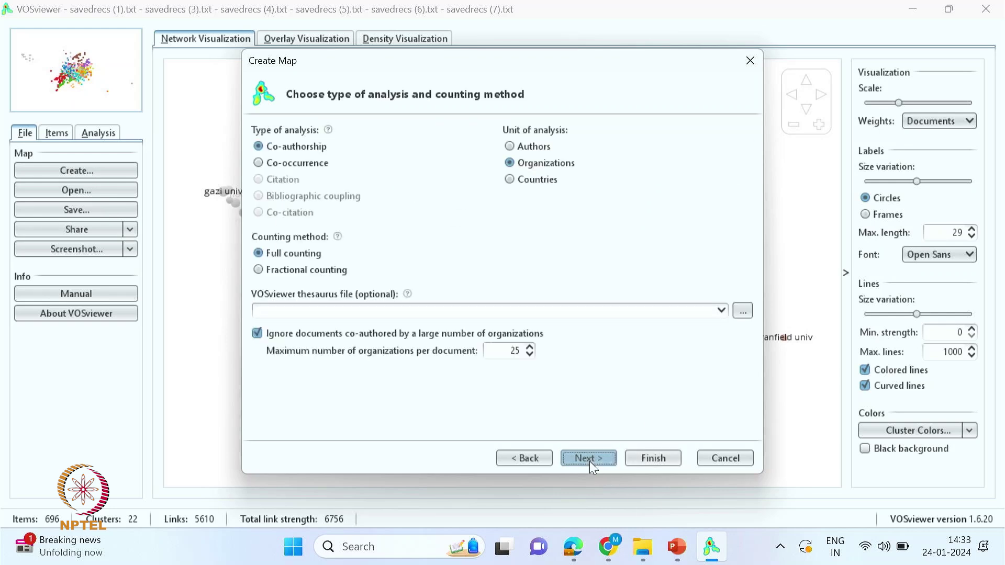
pyautogui.click(514, 182)
pyautogui.click(593, 464)
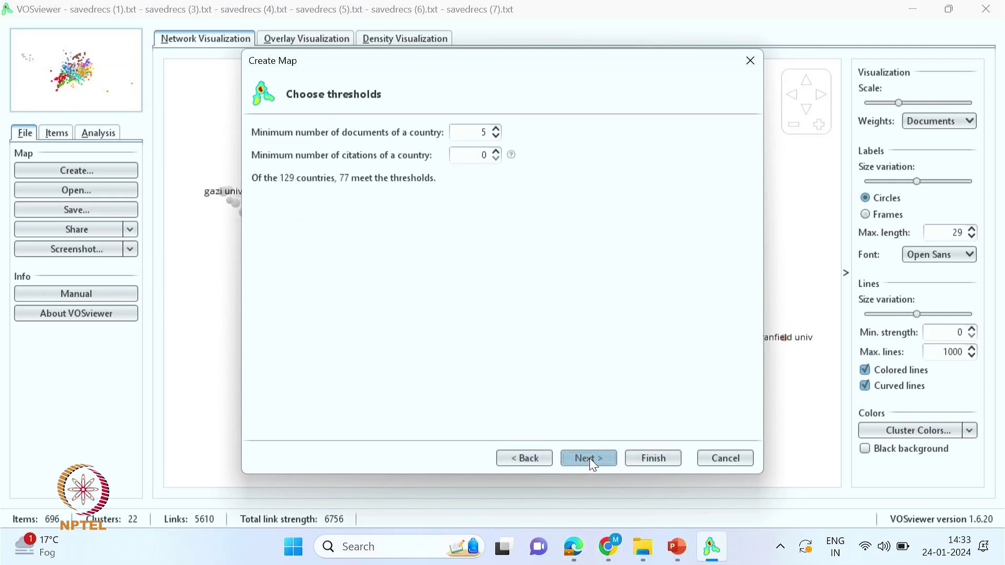
# - Set the minimum documents per country to 3 and build the map of 93 countries
pyautogui.click(496, 137)
pyautogui.click(495, 137)
pyautogui.click(586, 461)
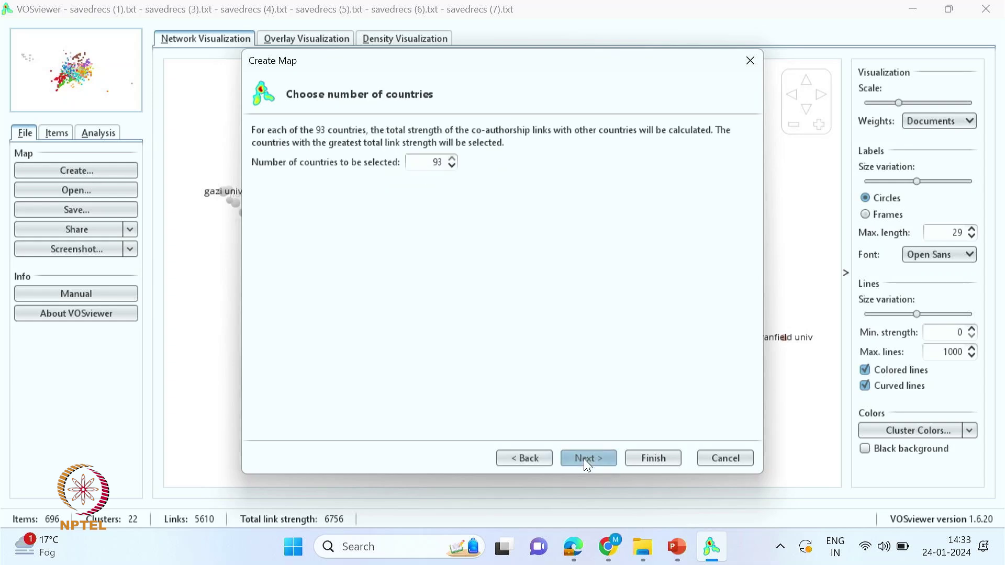
pyautogui.click(585, 459)
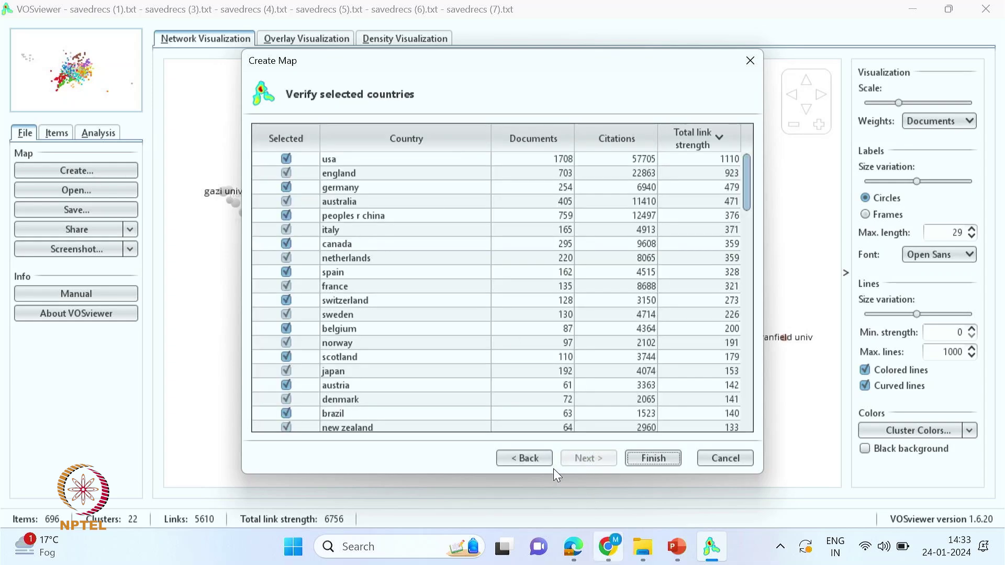
pyautogui.click(642, 456)
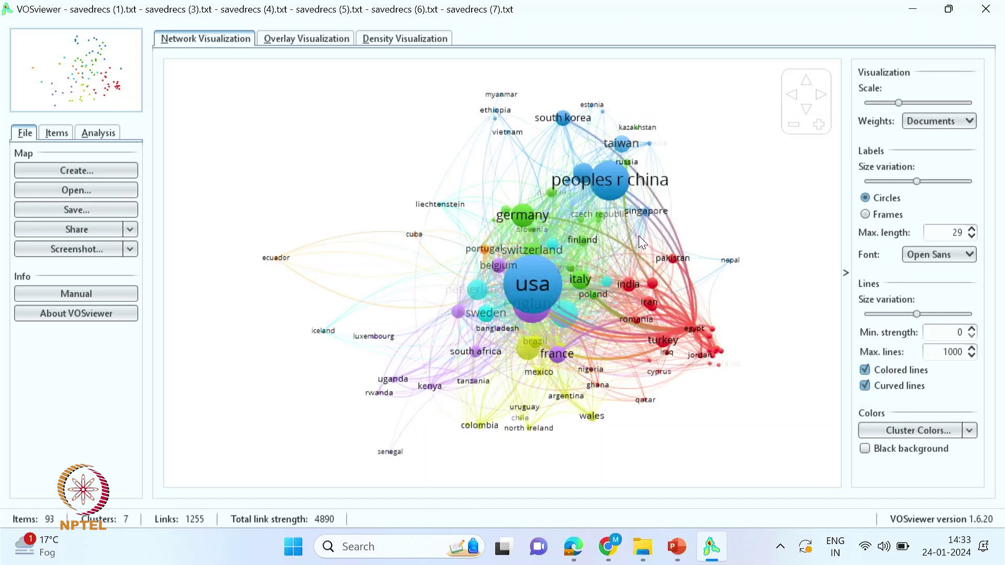
# - Compare curved and straight links on the country map, settling on straight lines
pyautogui.click(866, 386)
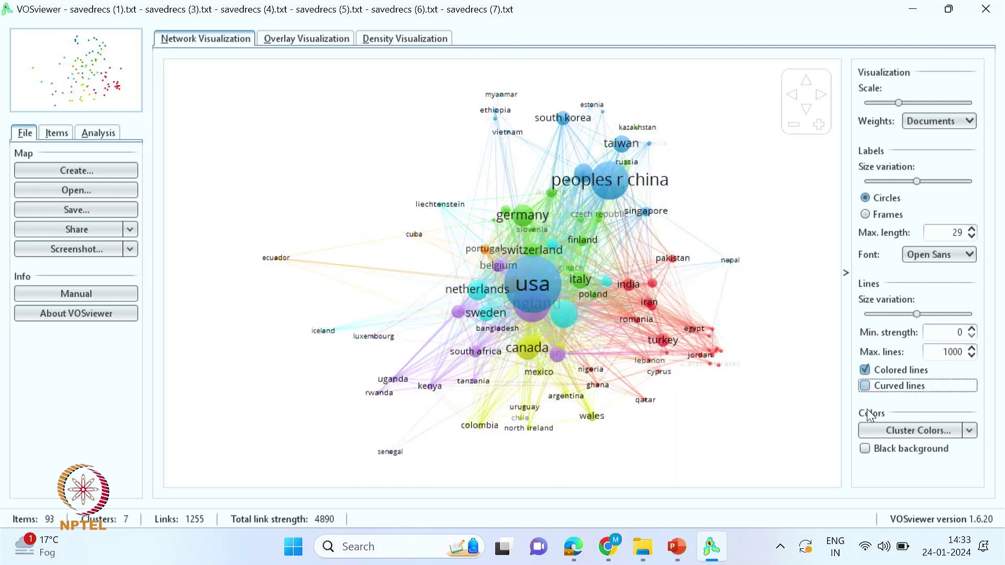
pyautogui.click(865, 385)
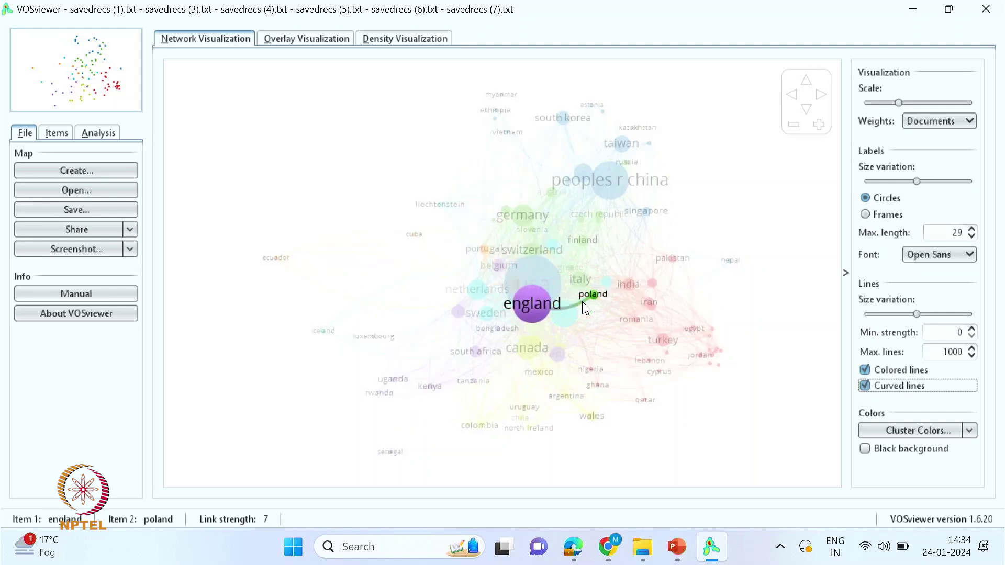
pyautogui.click(865, 386)
pyautogui.click(866, 388)
pyautogui.click(865, 386)
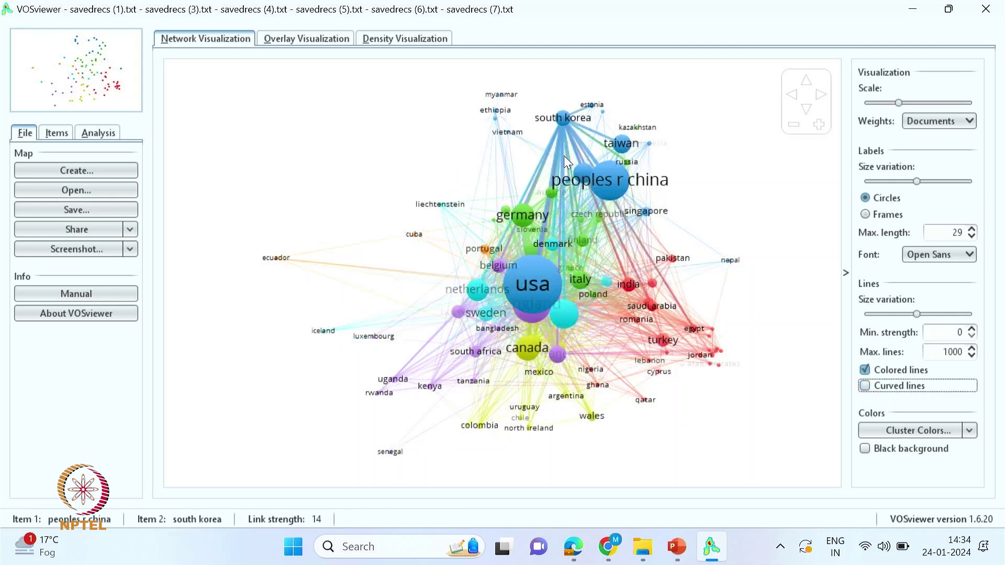
# - Zoom and pan the country map around usa and england, then begin editing the maximum label length
pyautogui.scroll(10, 596, 287)
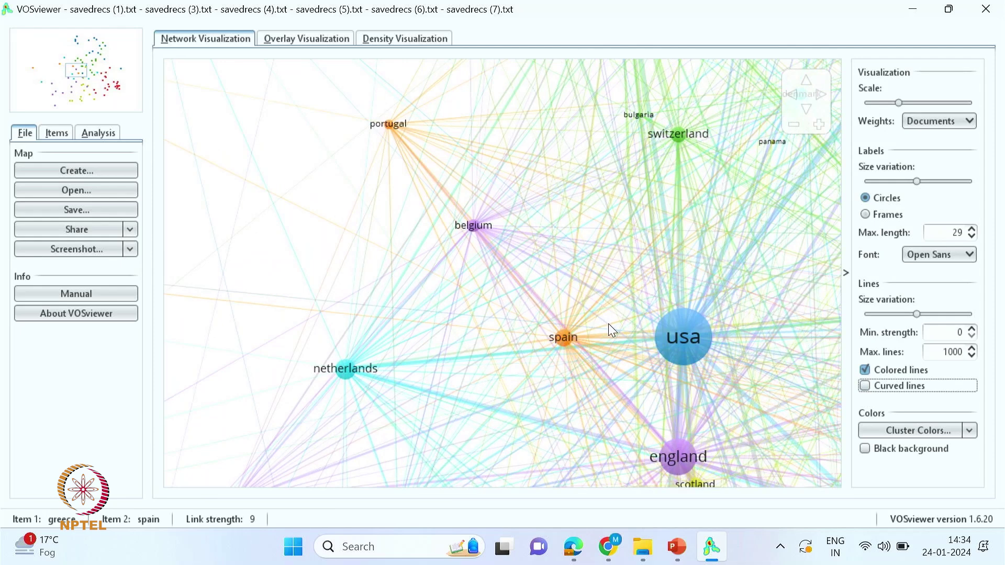
pyautogui.scroll(-1, 607, 308)
pyautogui.scroll(8, 602, 293)
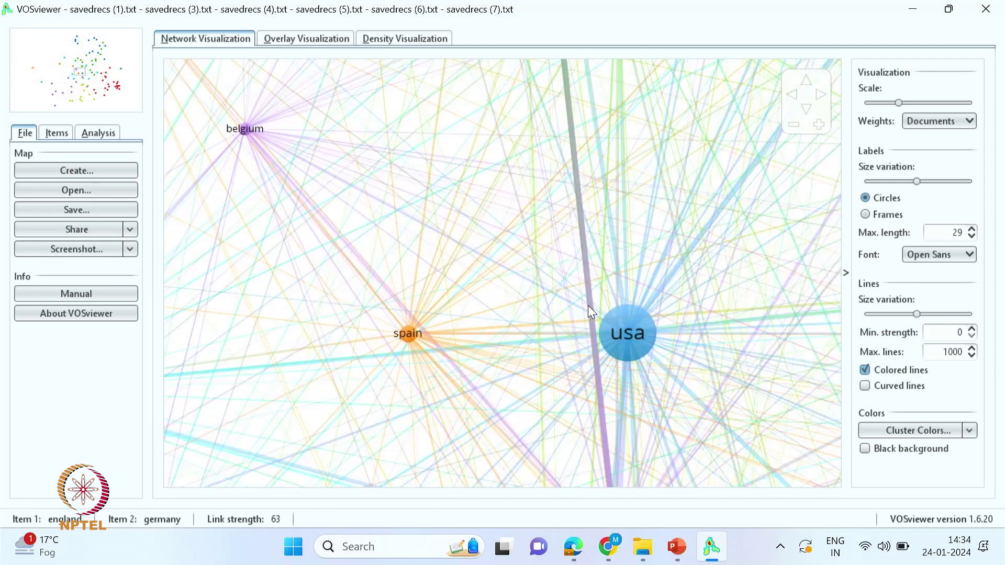
pyautogui.moveTo(732, 348); pyautogui.dragTo(408, 267)
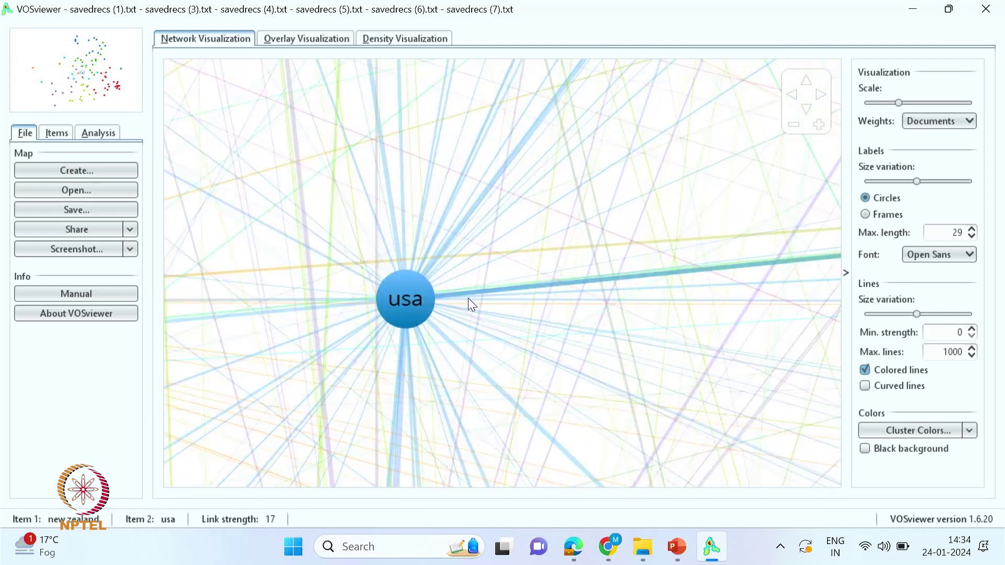
pyautogui.moveTo(394, 303); pyautogui.dragTo(412, 298)
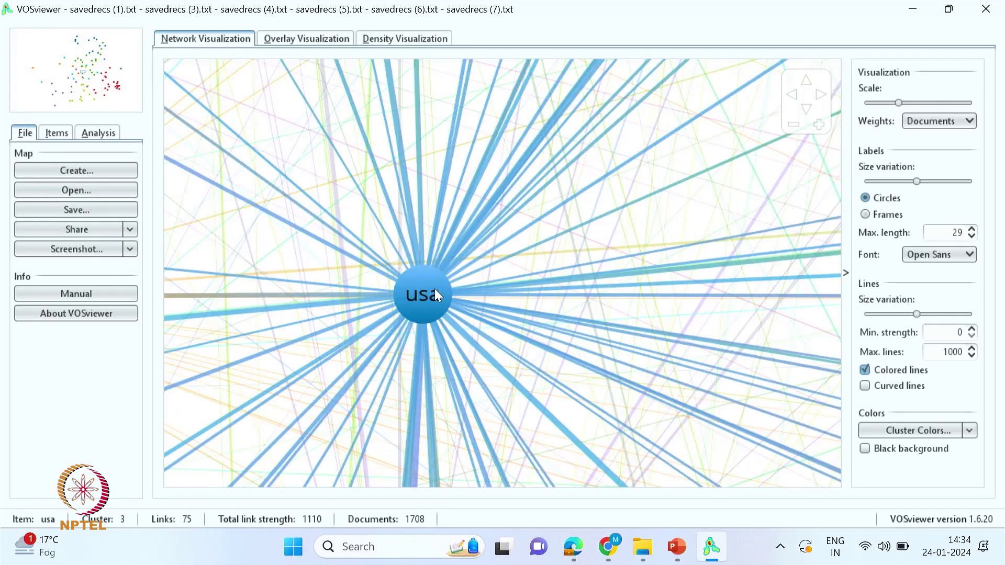
pyautogui.scroll(-5, 435, 288)
pyautogui.scroll(2, 515, 262)
pyautogui.scroll(-2, 515, 263)
pyautogui.scroll(1, 511, 280)
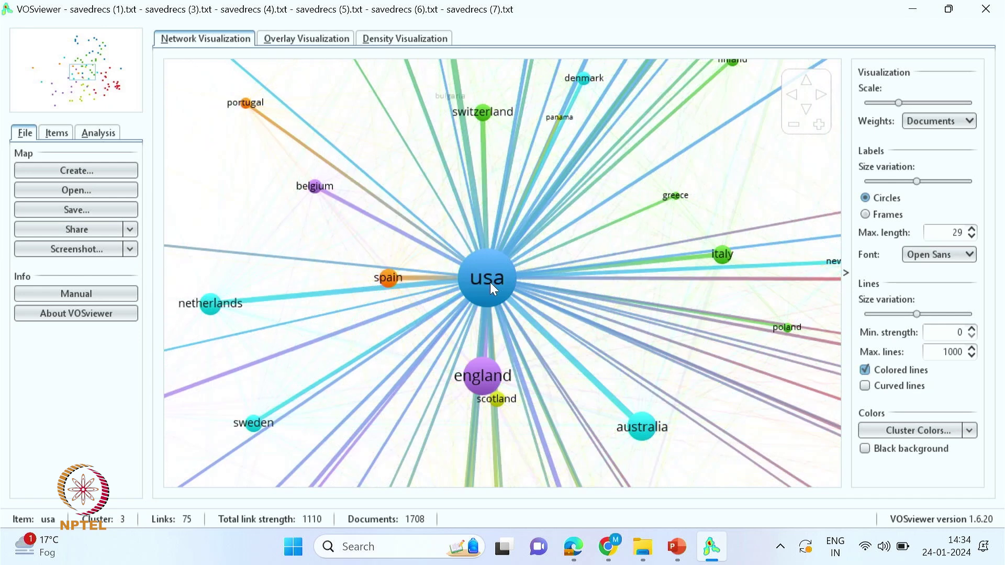
pyautogui.moveTo(490, 290); pyautogui.dragTo(485, 301)
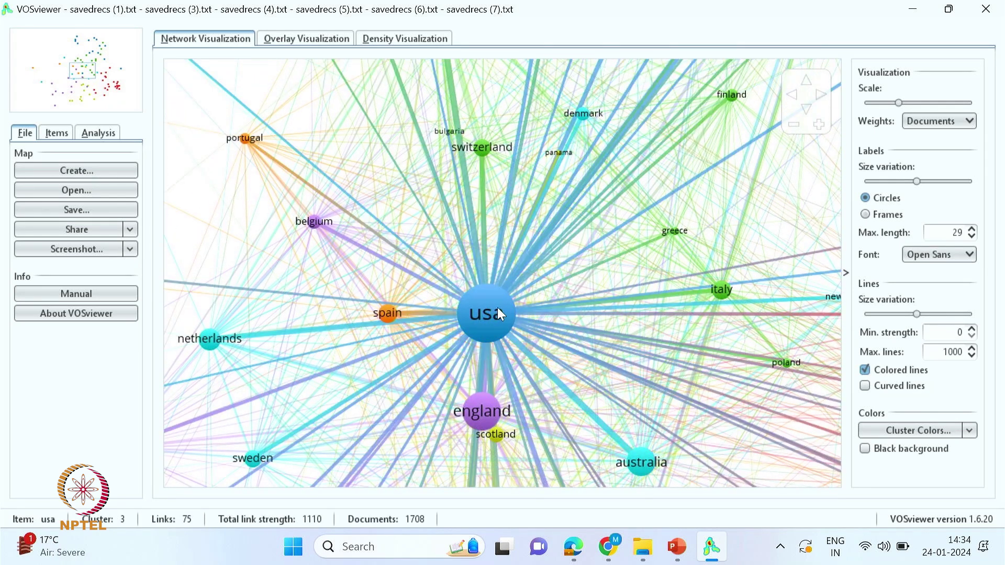
pyautogui.scroll(-4, 497, 306)
pyautogui.scroll(-2, 500, 328)
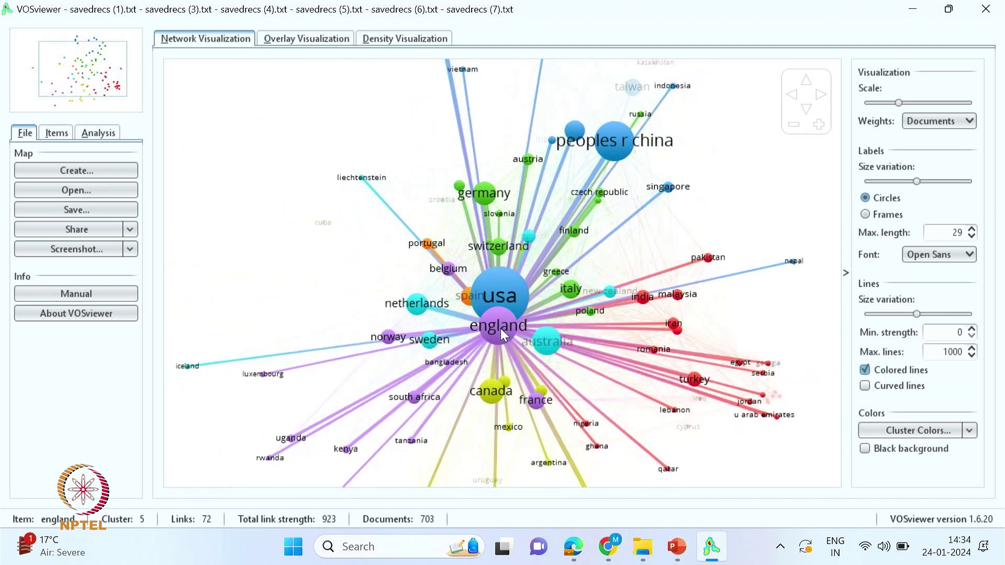
pyautogui.click(972, 235)
# - Raise the label max length to 32, tweak size variation, and set the scale to about 1.15
pyautogui.click(971, 235)
pyautogui.click(972, 236)
pyautogui.click(972, 230)
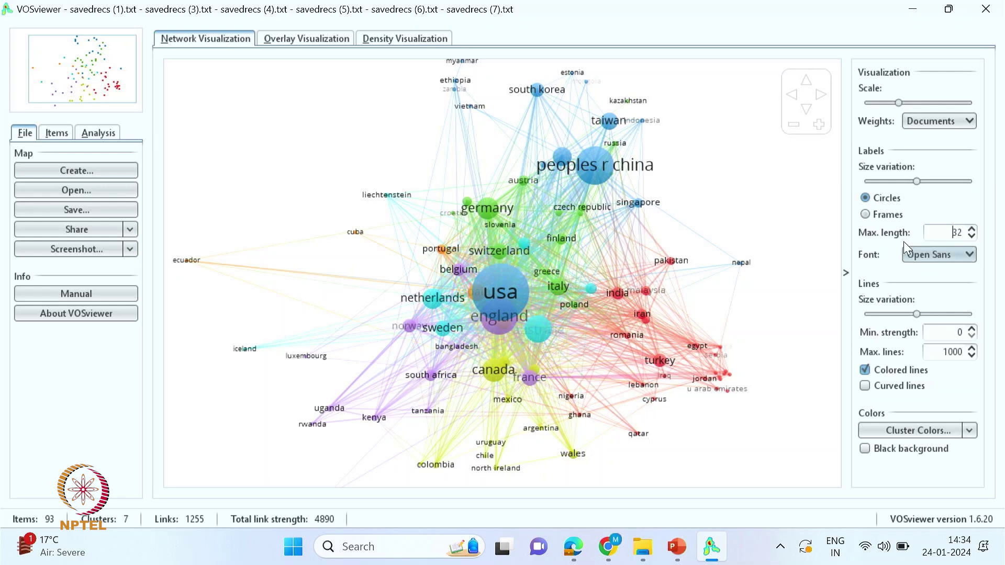
pyautogui.moveTo(917, 181)
pyautogui.mouseDown()
pyautogui.moveTo(890, 183)
pyautogui.moveTo(945, 186)
pyautogui.moveTo(911, 189)
pyautogui.moveTo(921, 184)
pyautogui.mouseUp()
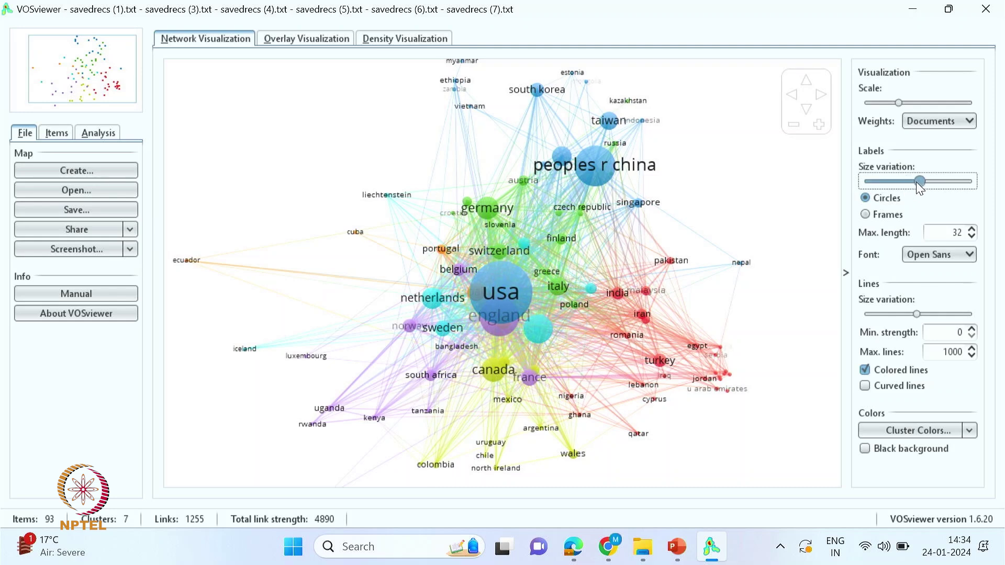
pyautogui.moveTo(899, 102); pyautogui.dragTo(924, 101)
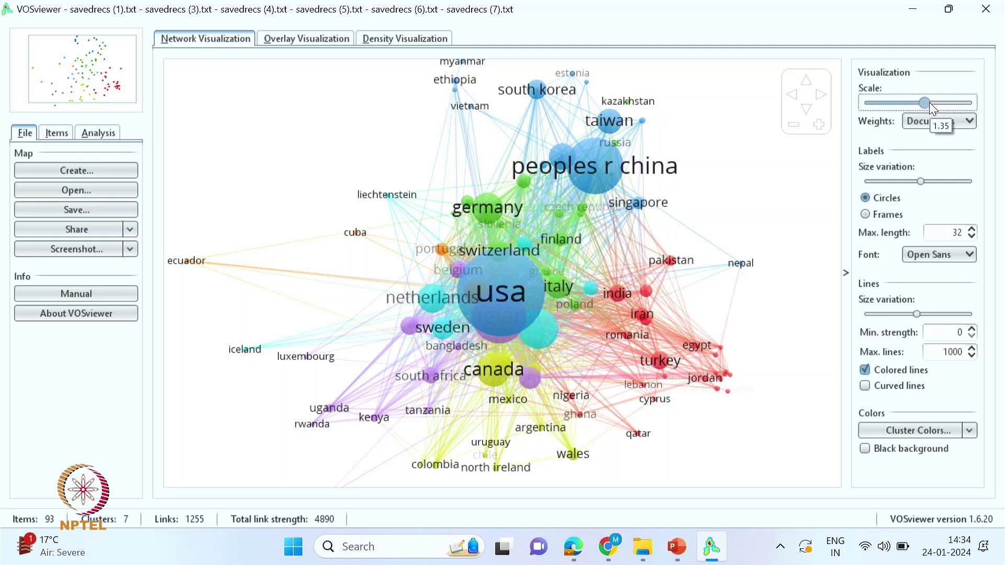
pyautogui.moveTo(927, 100); pyautogui.dragTo(907, 102)
# - Try sizing circles by Citations, then return to sizing them by Documents
pyautogui.click(952, 121)
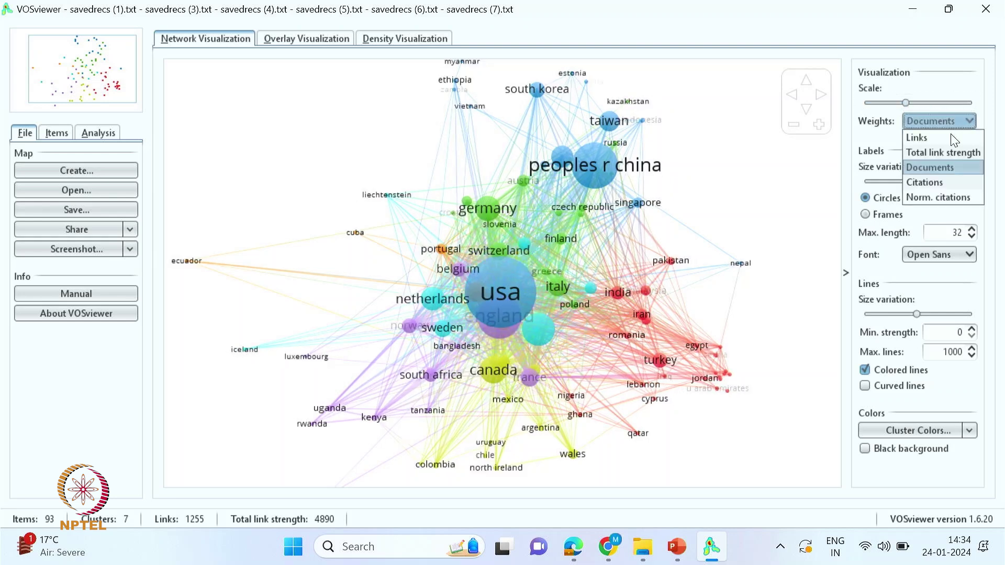
pyautogui.click(924, 181)
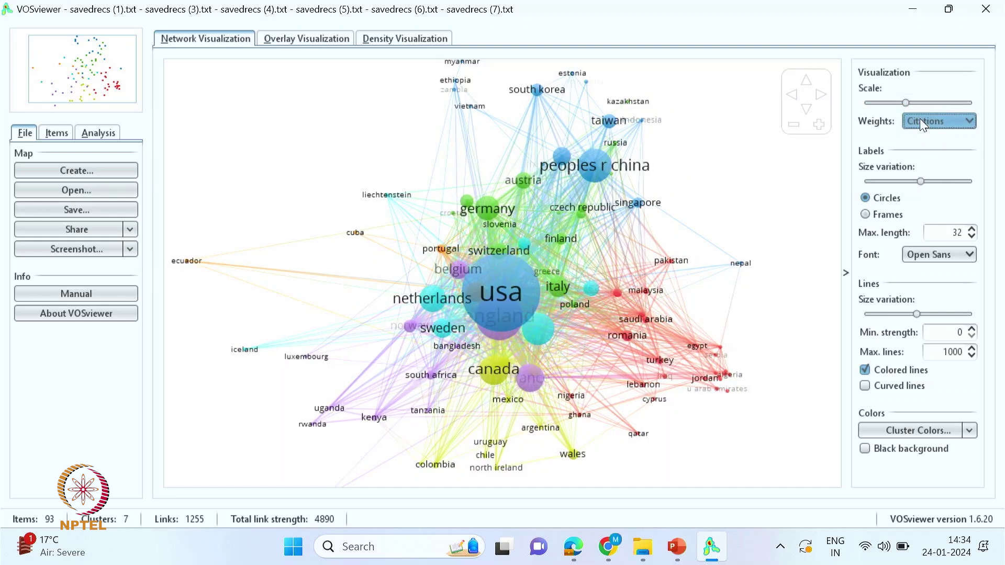
pyautogui.click(920, 123)
pyautogui.click(927, 167)
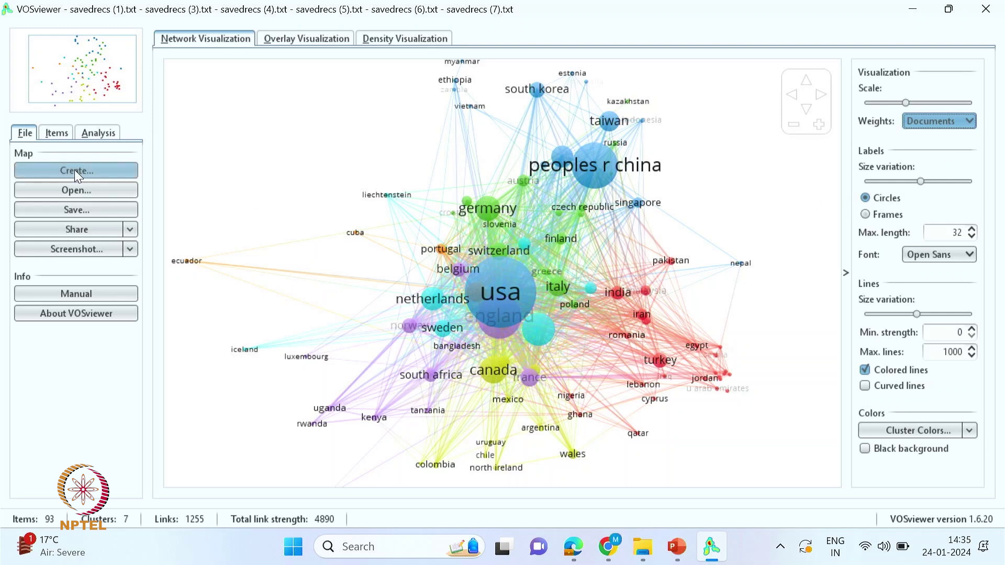
# - Save the map screenshot as Co-Authorship -Organization.png
pyautogui.click(76, 249)
pyautogui.click(418, 218)
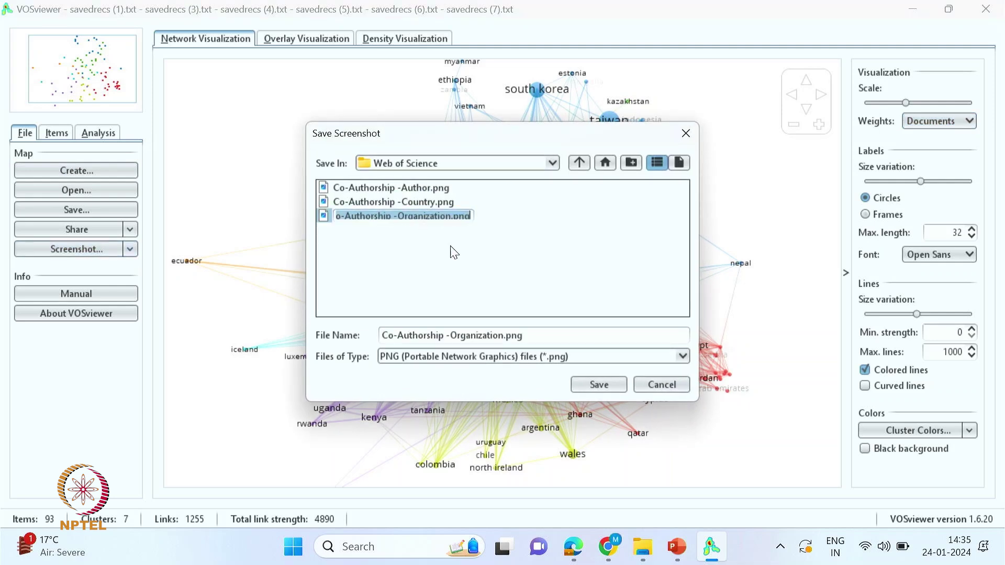
pyautogui.click(573, 383)
# - Start a new map from bibliographic database files and switch to the Scopus files input
pyautogui.click(67, 171)
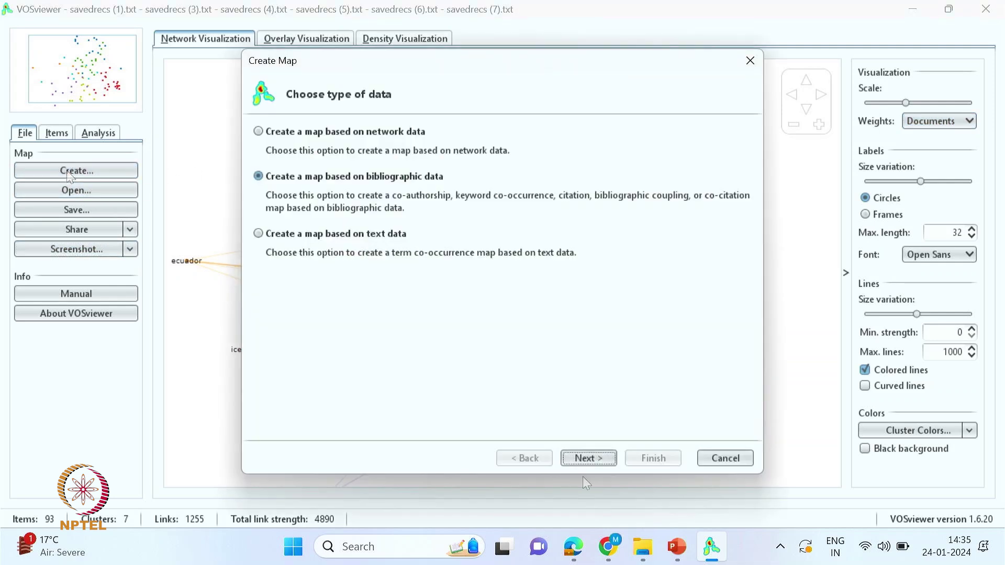
pyautogui.click(589, 466)
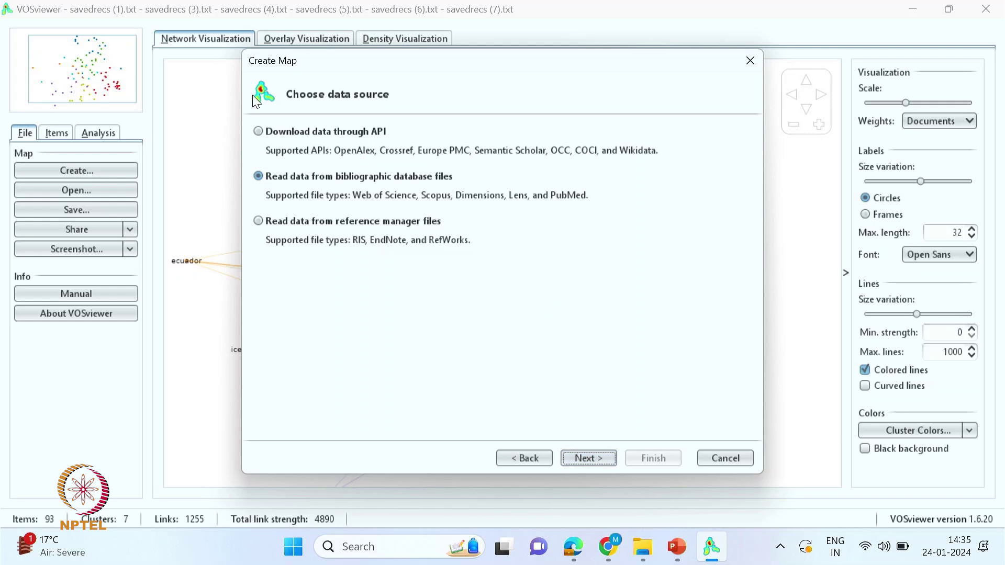
pyautogui.click(589, 458)
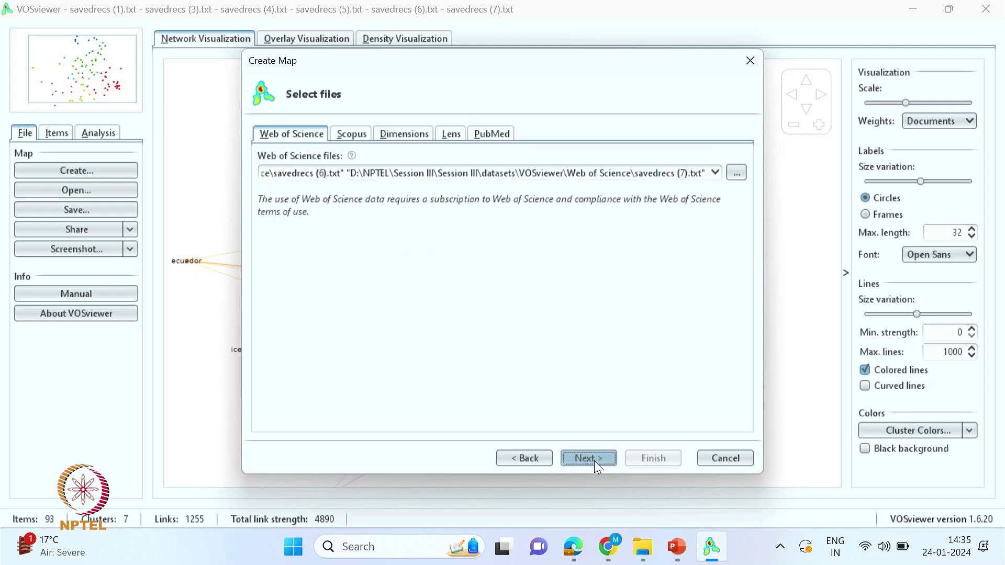
pyautogui.click(349, 136)
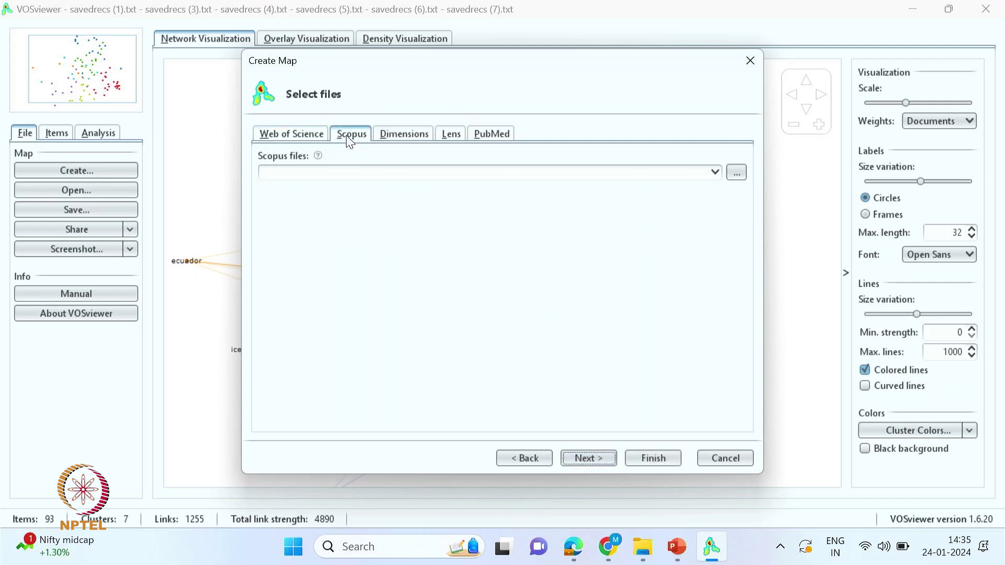
pyautogui.click(277, 137)
pyautogui.click(289, 173)
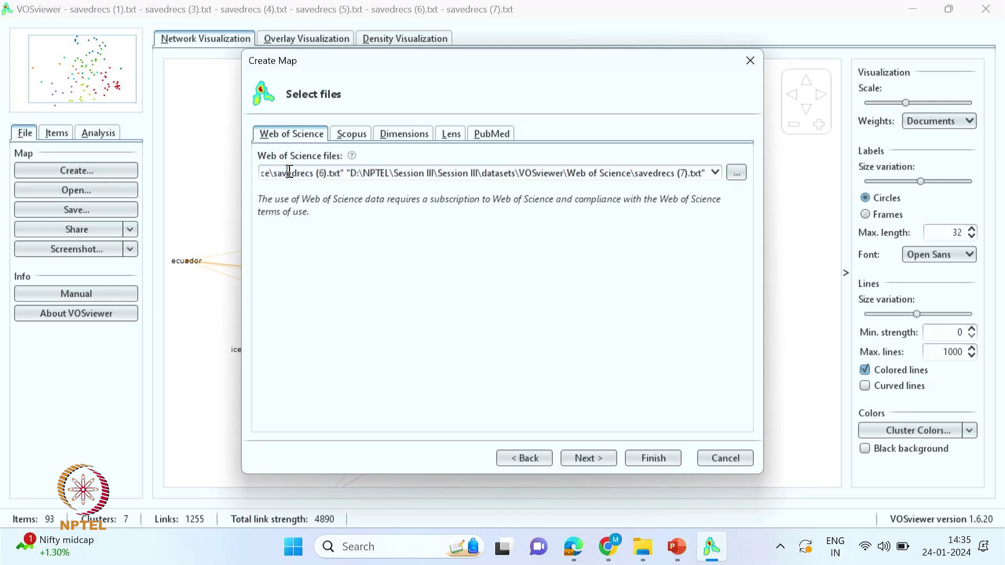
pyautogui.click(356, 136)
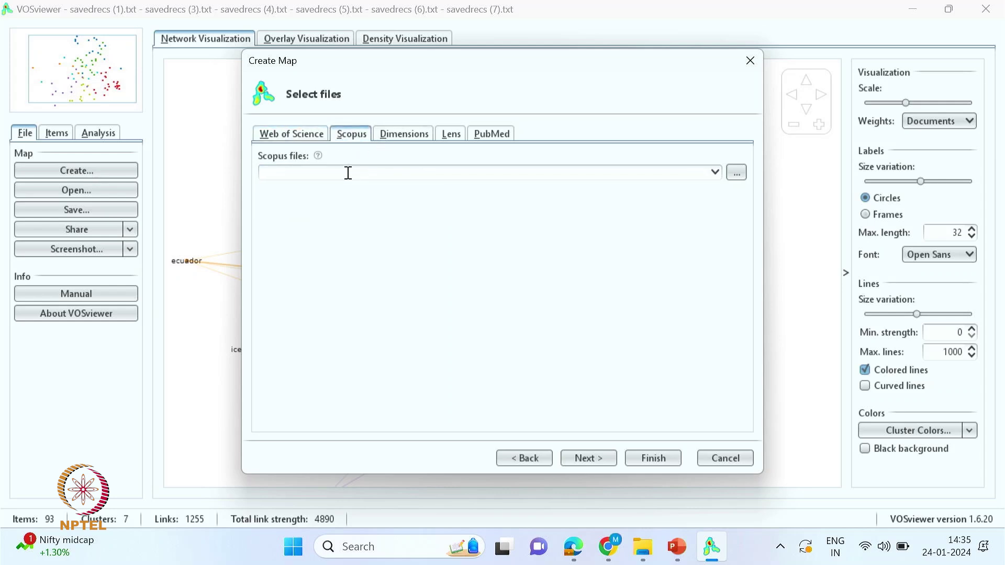
# - Browse for the Scopus data file and bring the VOSviewer folder in File Explorer forward
pyautogui.click(736, 172)
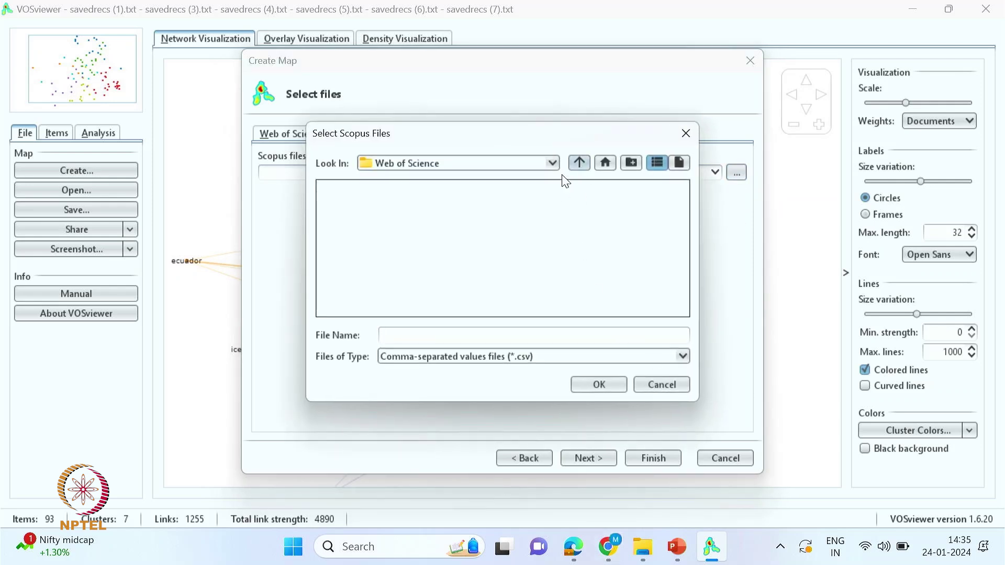
pyautogui.click(556, 164)
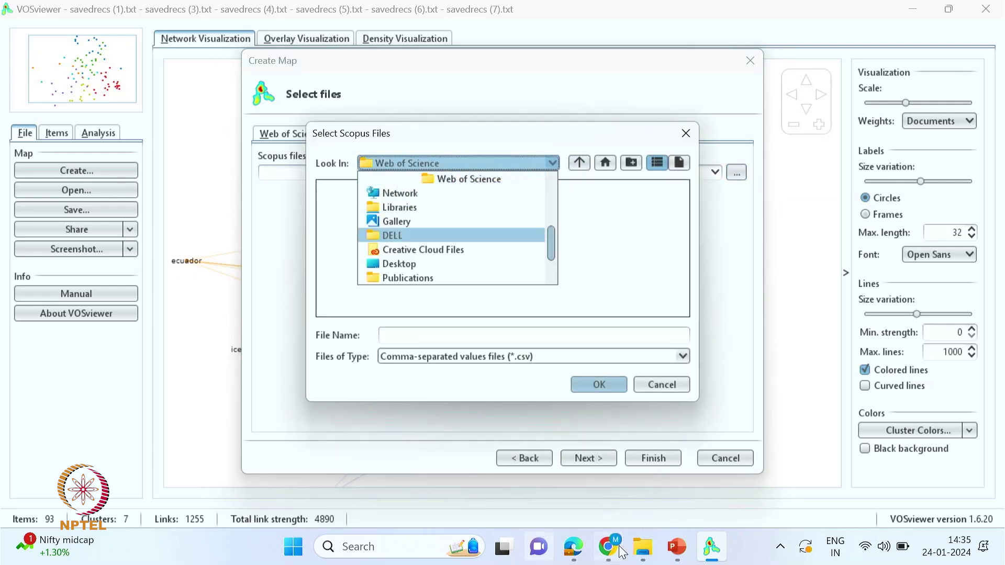
pyautogui.moveTo(655, 549)
pyautogui.click(718, 495)
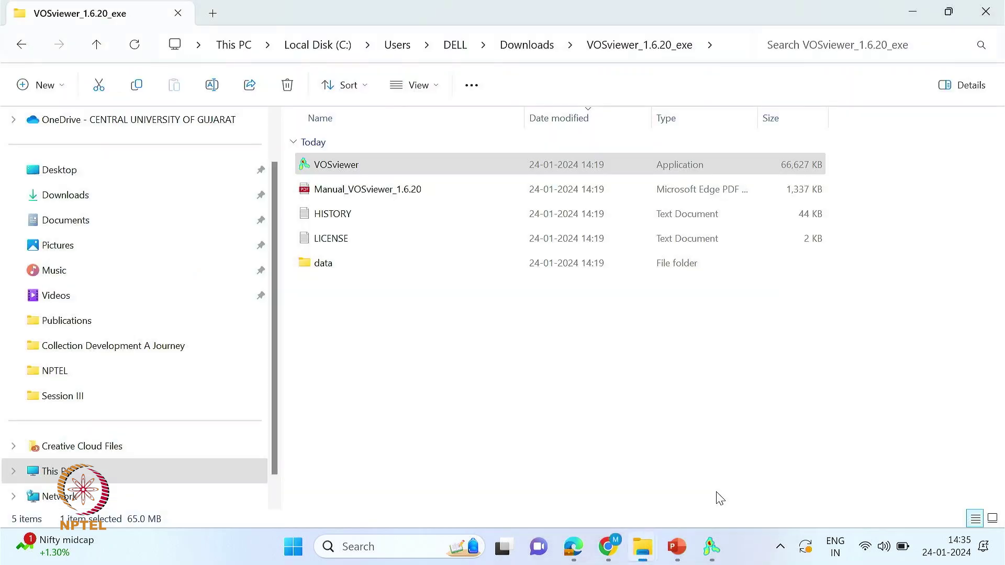
# - Copy the full path of the VOSviewer datasets folder in File Explorer
pyautogui.moveTo(643, 547)
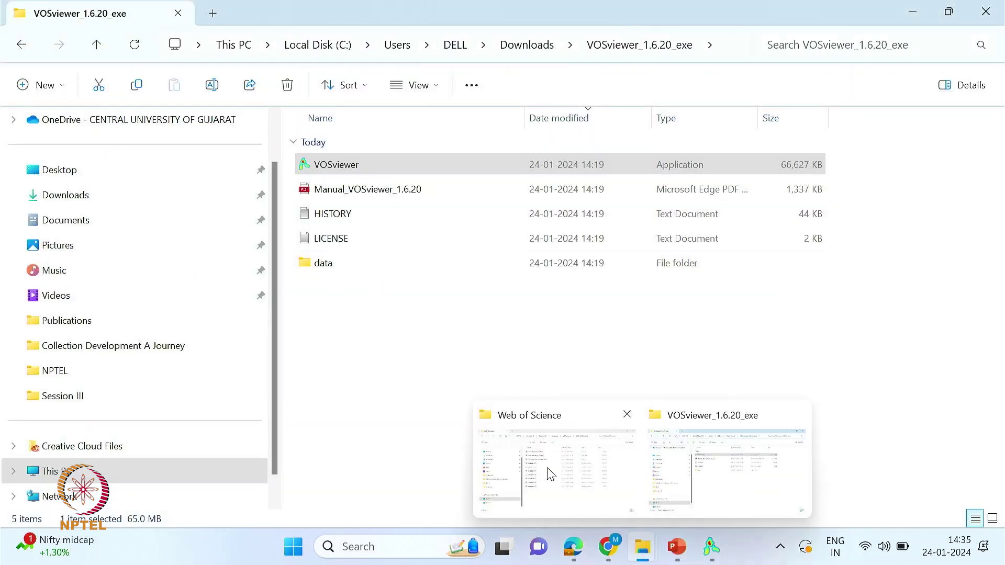
pyautogui.click(545, 466)
pyautogui.click(21, 45)
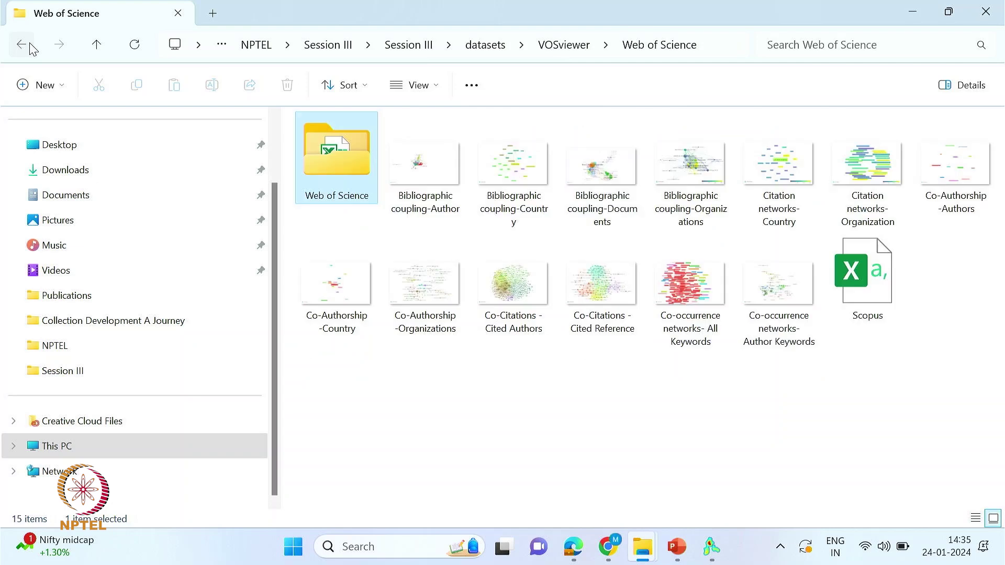
pyautogui.press('F4')
pyautogui.hotkey('ctrl', 'c')
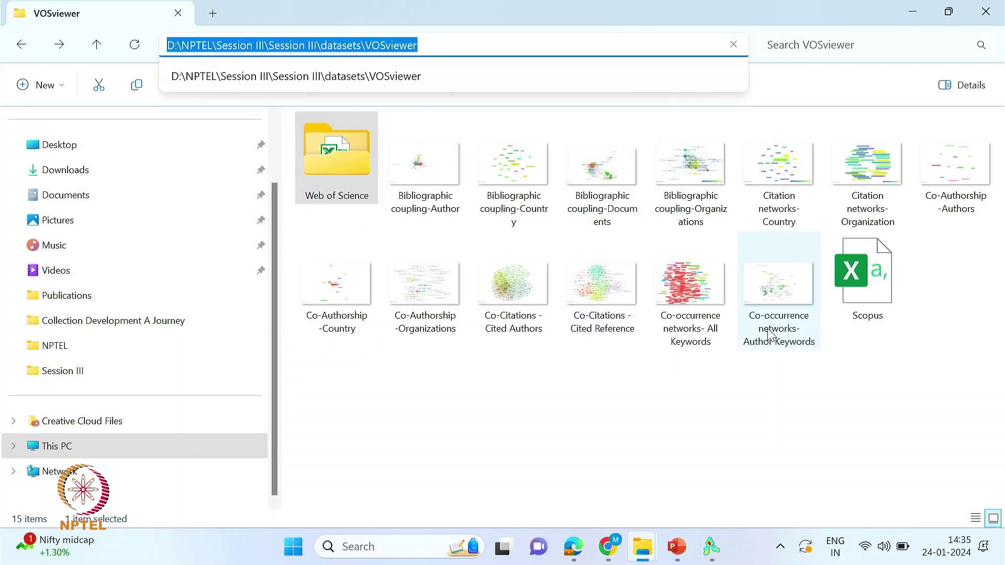
pyautogui.hotkey('alt', 'F4')
# - Paste the datasets path into the file chooser and pick Scopus.csv as the Scopus file
pyautogui.click(712, 555)
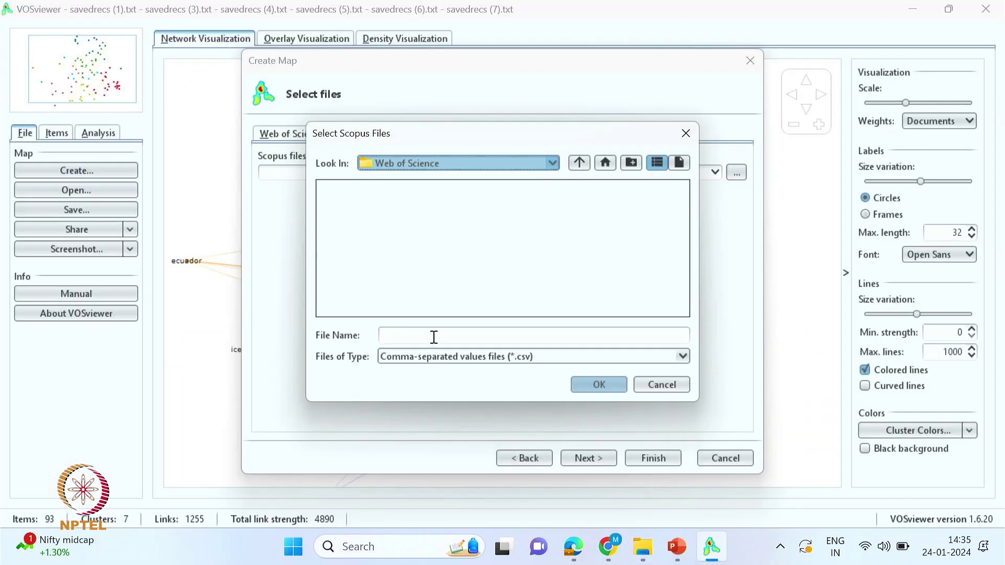
pyautogui.click(464, 340)
pyautogui.hotkey('ctrl', 'v')
pyautogui.press('Return')
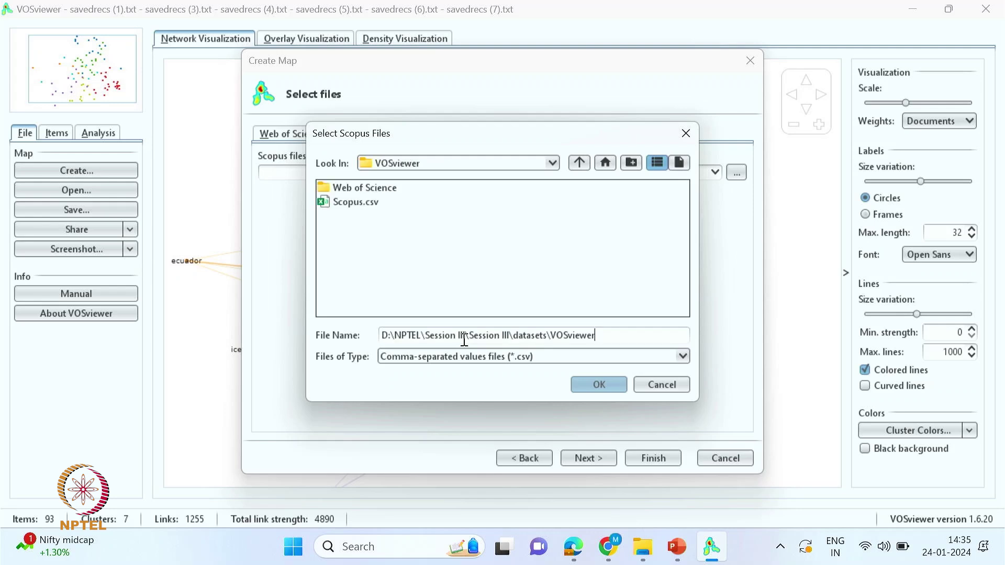
pyautogui.click(356, 204)
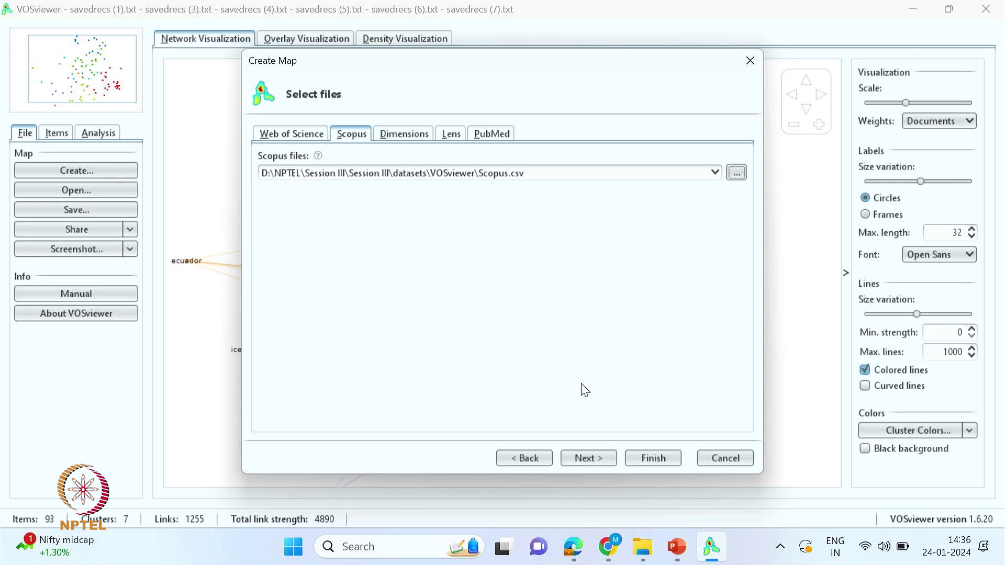
pyautogui.click(568, 173)
# - Read the Scopus file, compare the analysis types, and choose Co-occurrence analysis
pyautogui.click(590, 459)
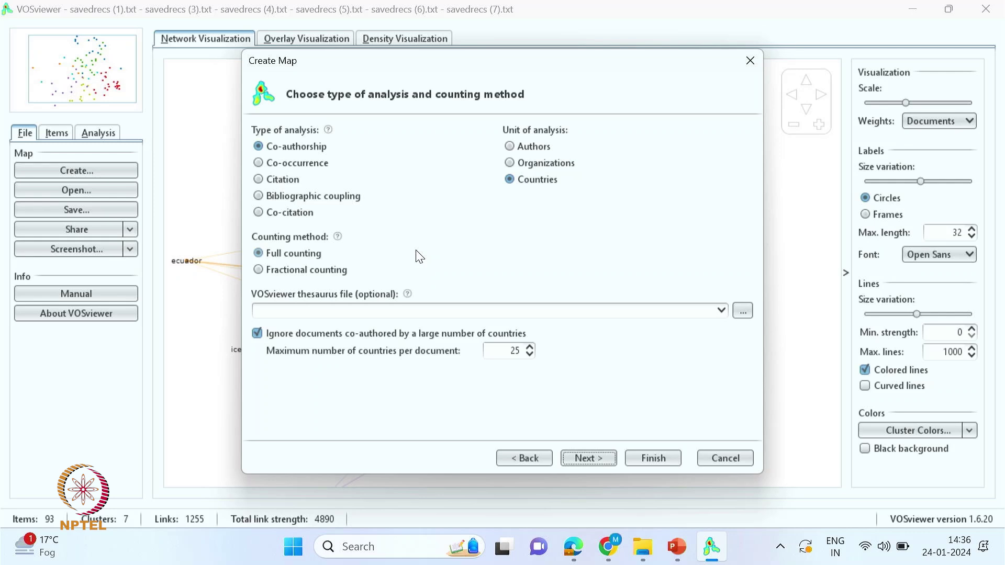
pyautogui.click(257, 183)
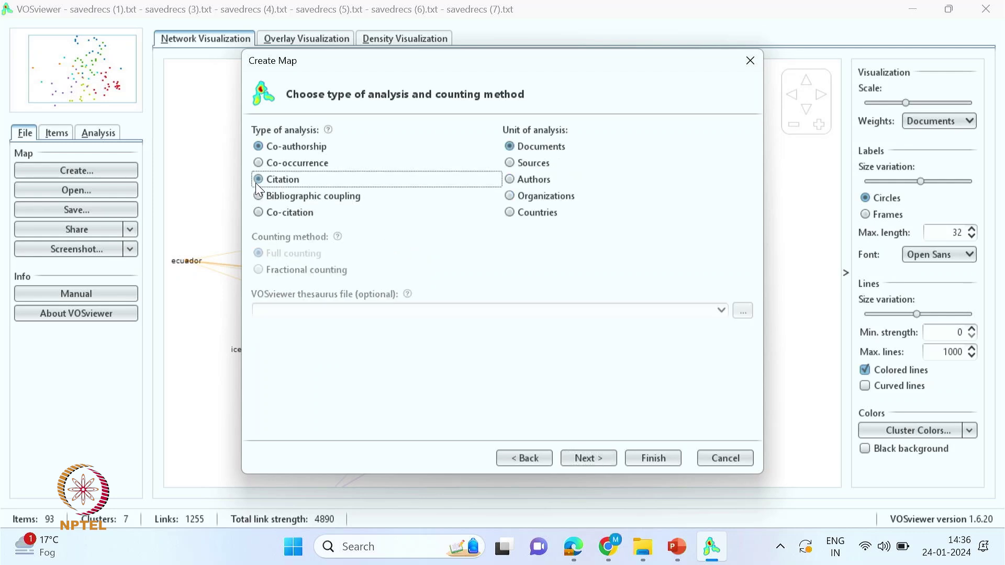
pyautogui.click(259, 197)
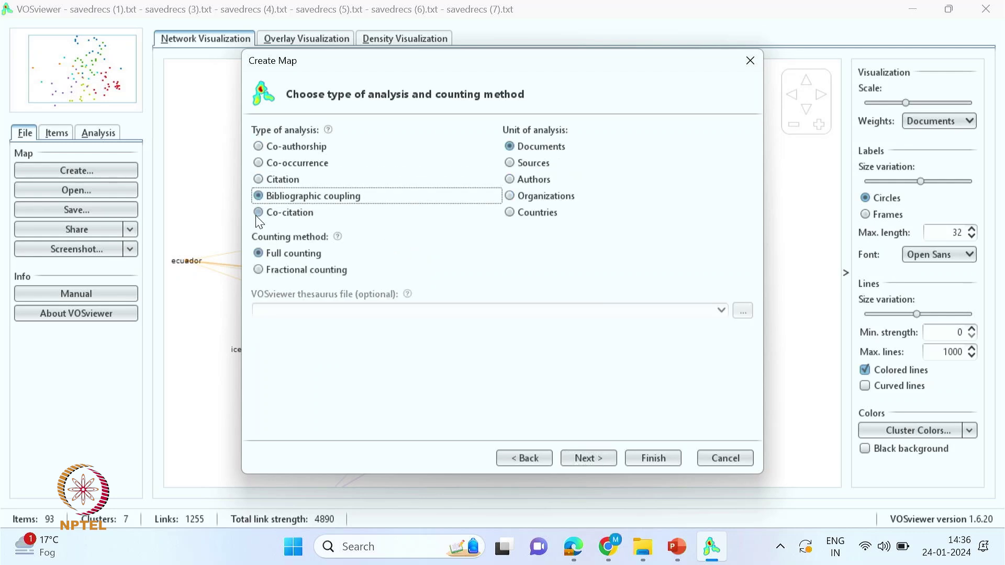
pyautogui.click(258, 212)
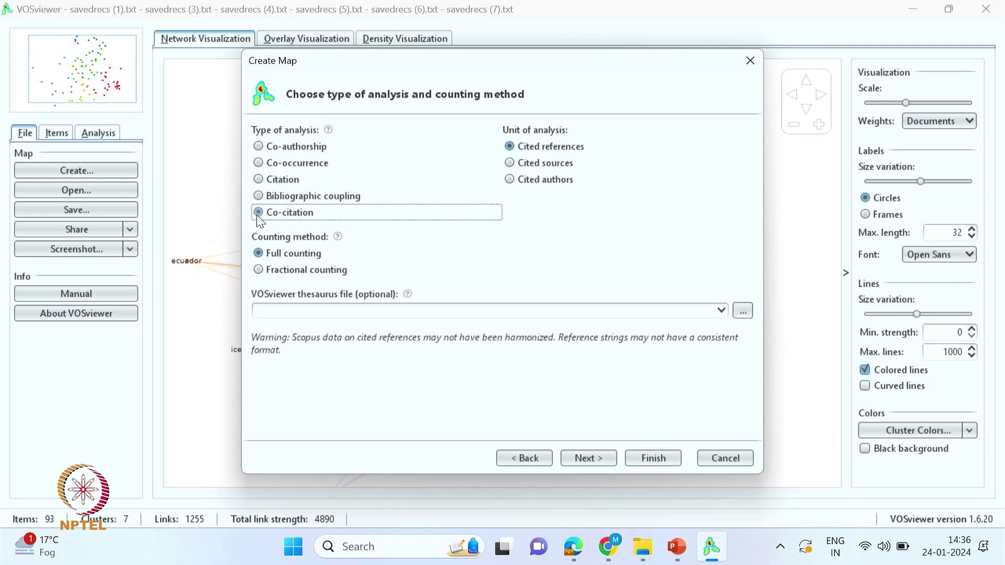
pyautogui.click(258, 163)
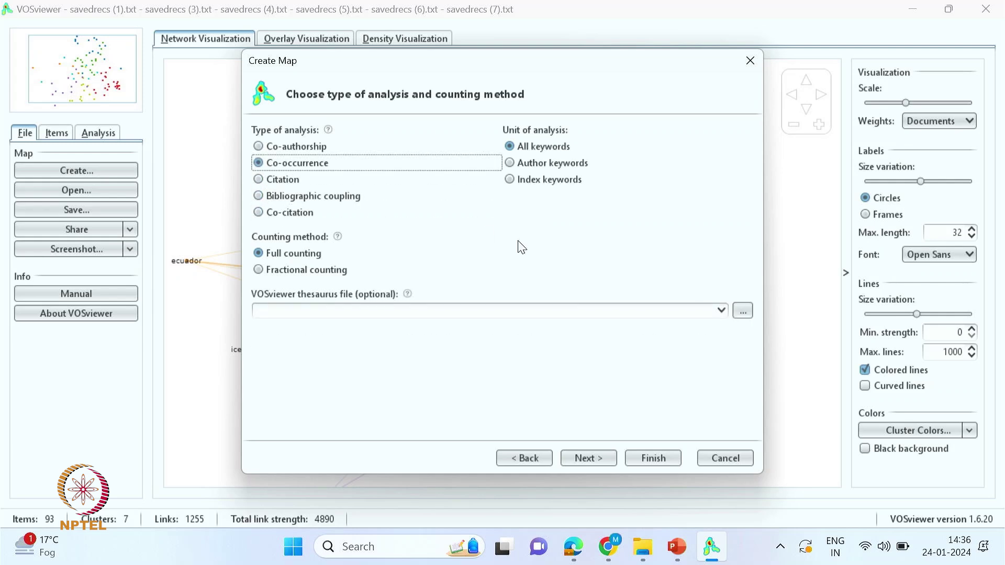
pyautogui.click(259, 147)
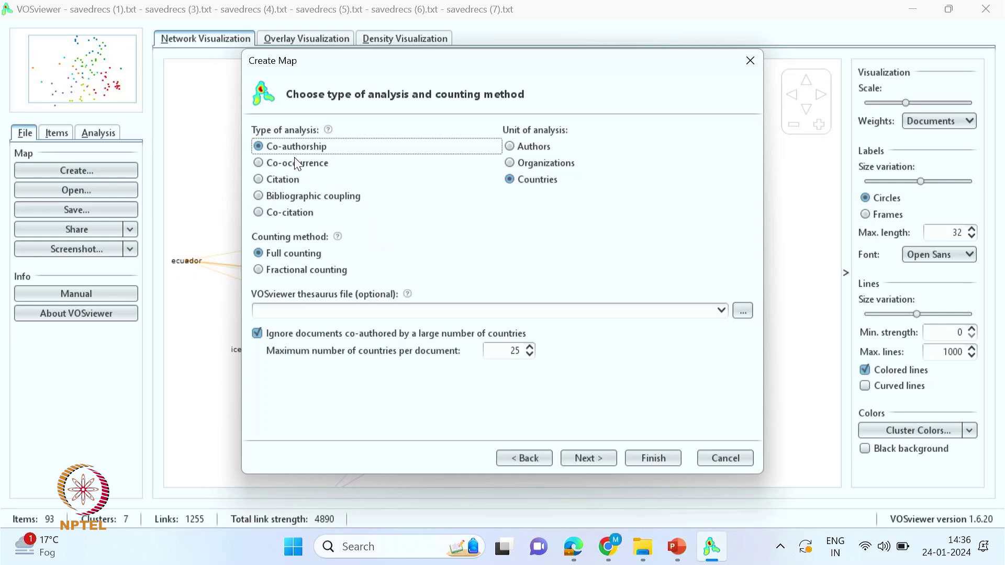
pyautogui.click(257, 163)
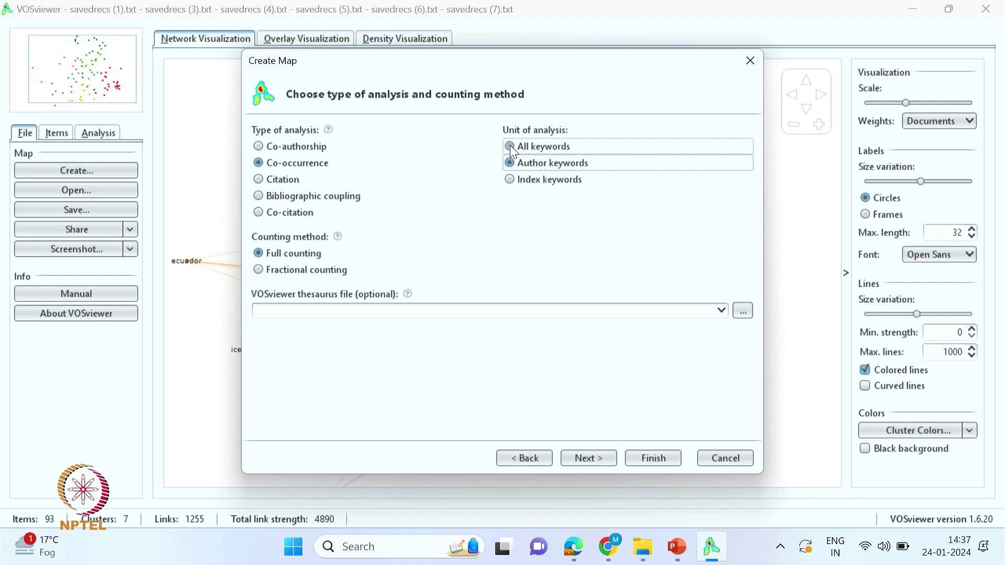
pyautogui.click(510, 146)
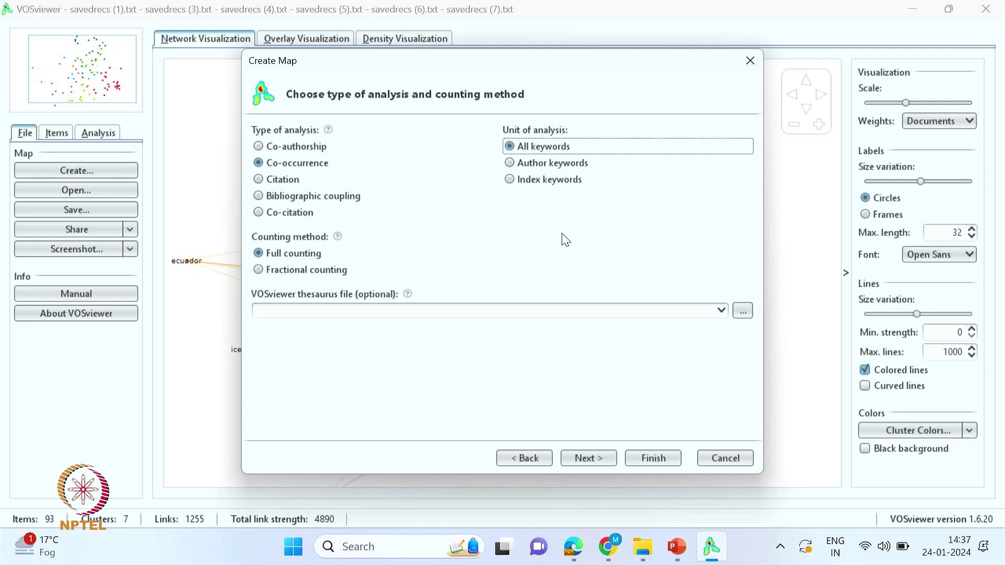
# - Keep Co-occurrence of All keywords as the unit and advance to the occurrence threshold step
pyautogui.click(510, 163)
pyautogui.click(510, 181)
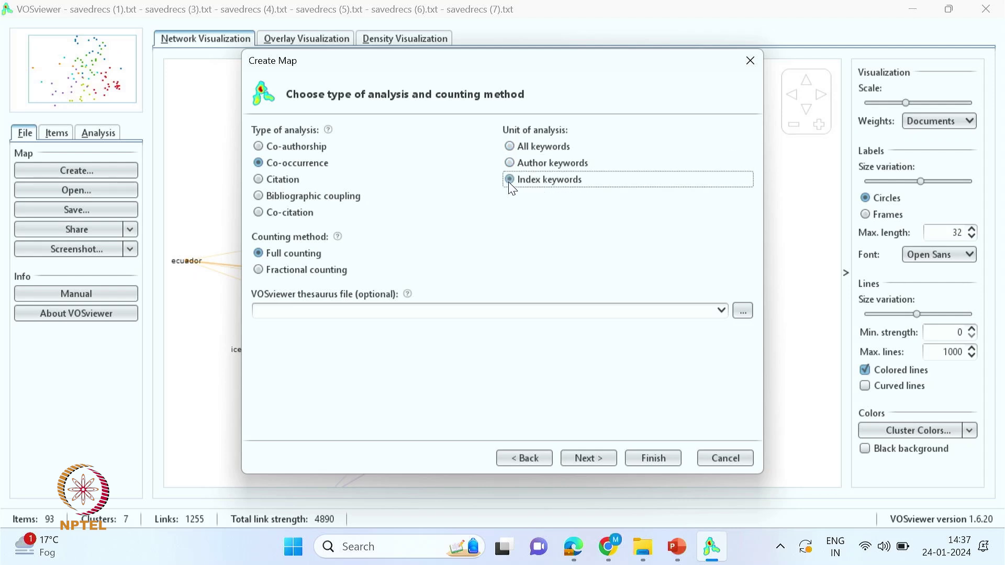
pyautogui.click(510, 147)
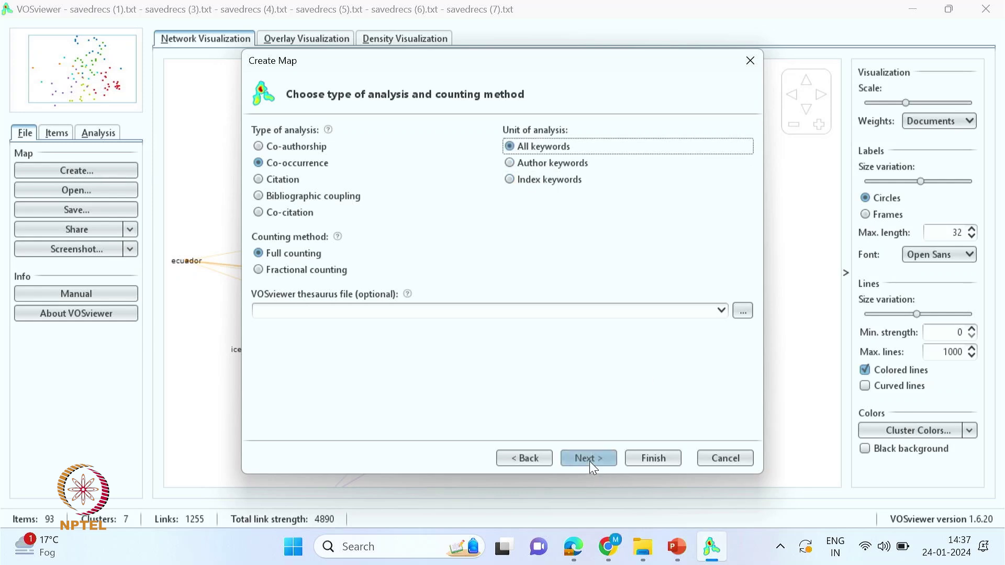
pyautogui.click(260, 180)
pyautogui.click(260, 163)
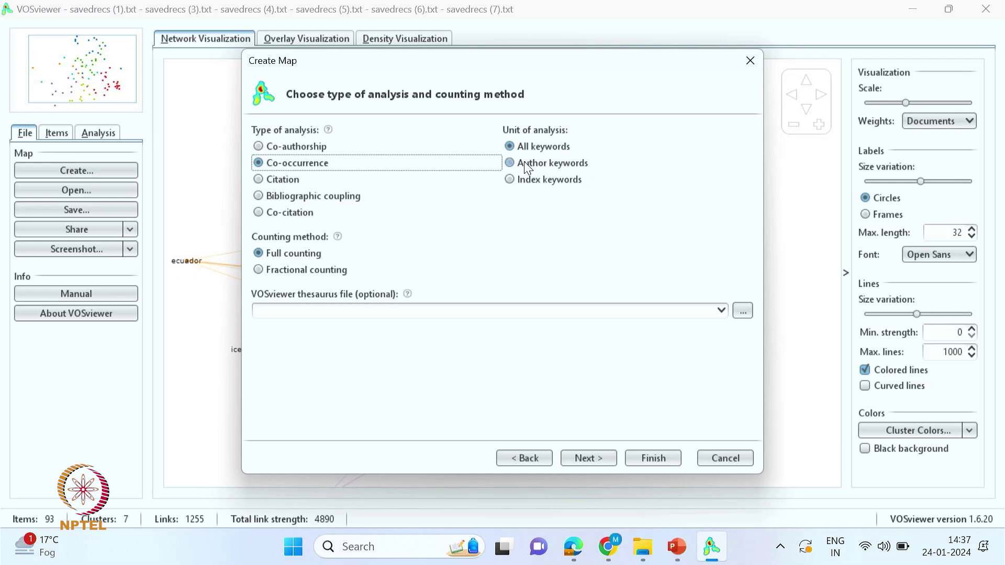
pyautogui.click(586, 458)
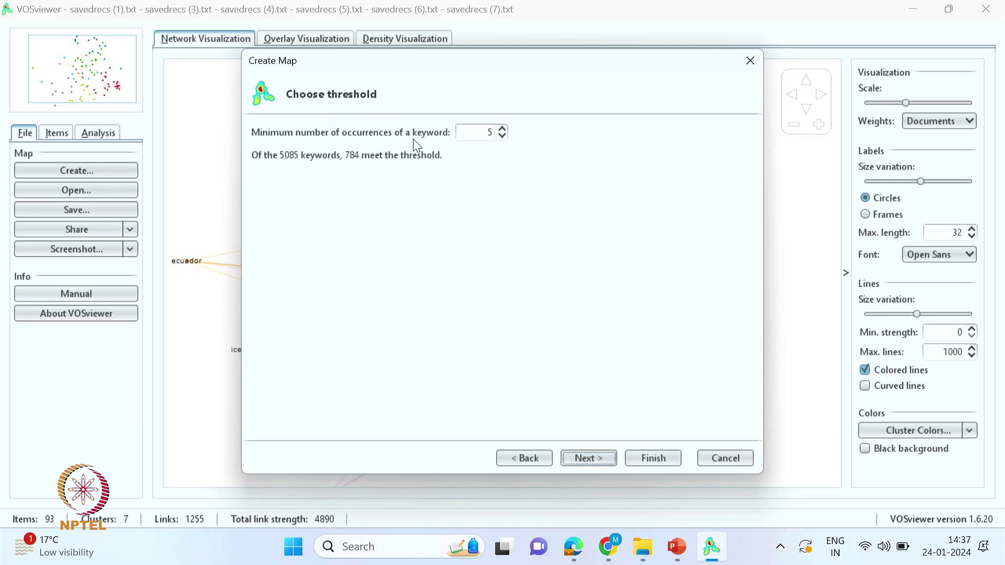
# - Set the minimum occurrences to 3, keep 1000 keywords, and finish building the keyword map
pyautogui.click(503, 137)
pyautogui.click(503, 137)
pyautogui.click(502, 138)
pyautogui.click(503, 129)
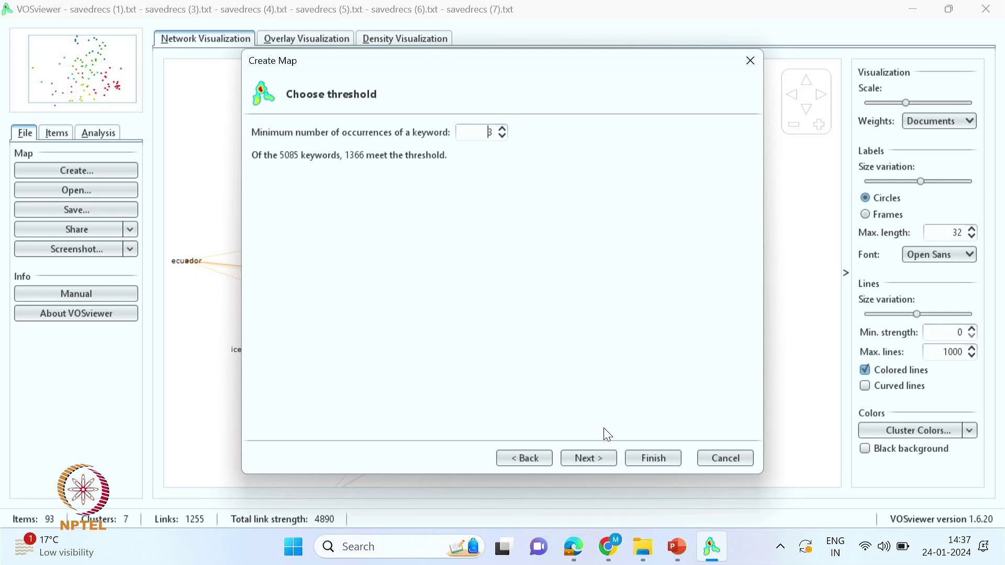
pyautogui.click(585, 459)
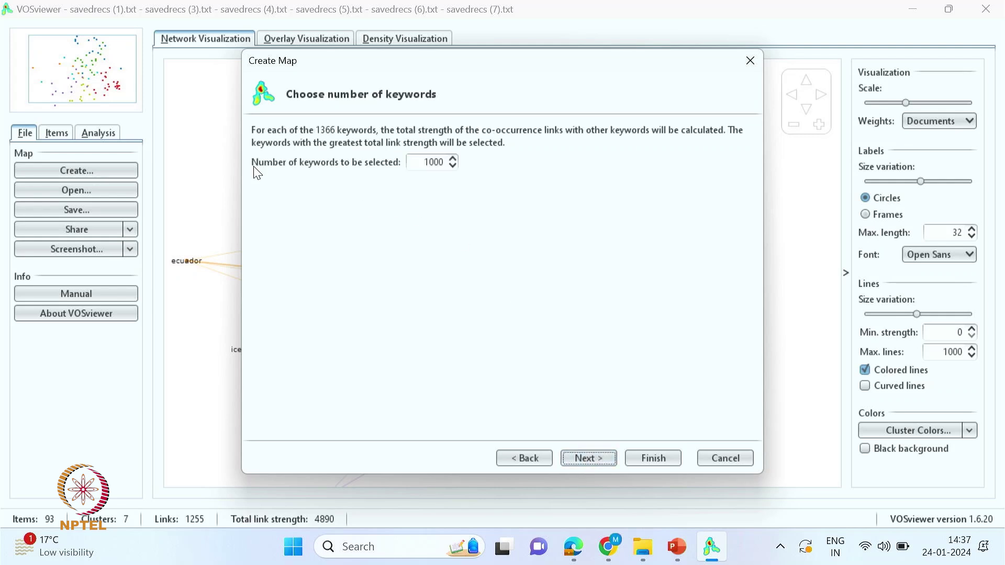
pyautogui.doubleClick(427, 162)
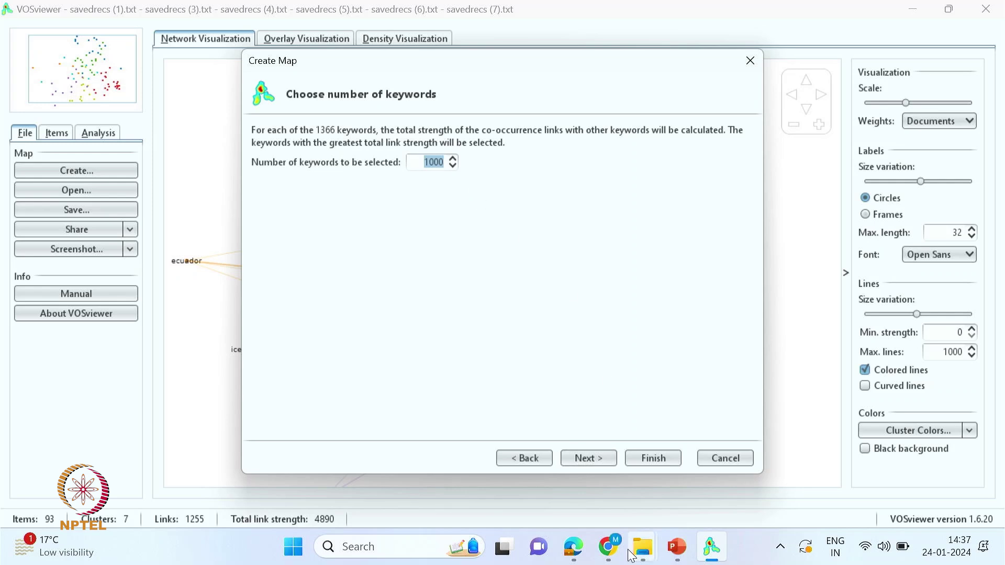
pyautogui.click(586, 460)
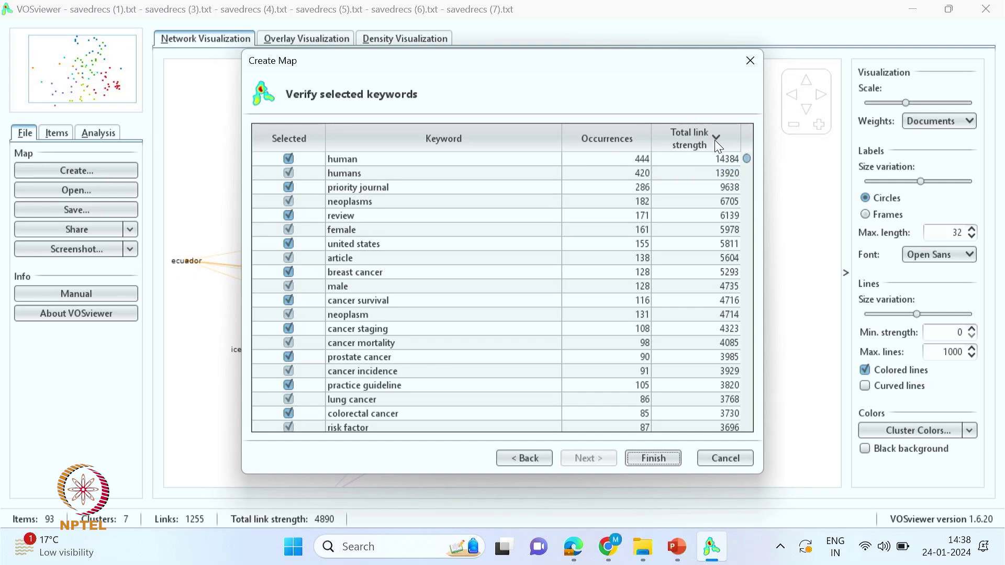
pyautogui.click(651, 460)
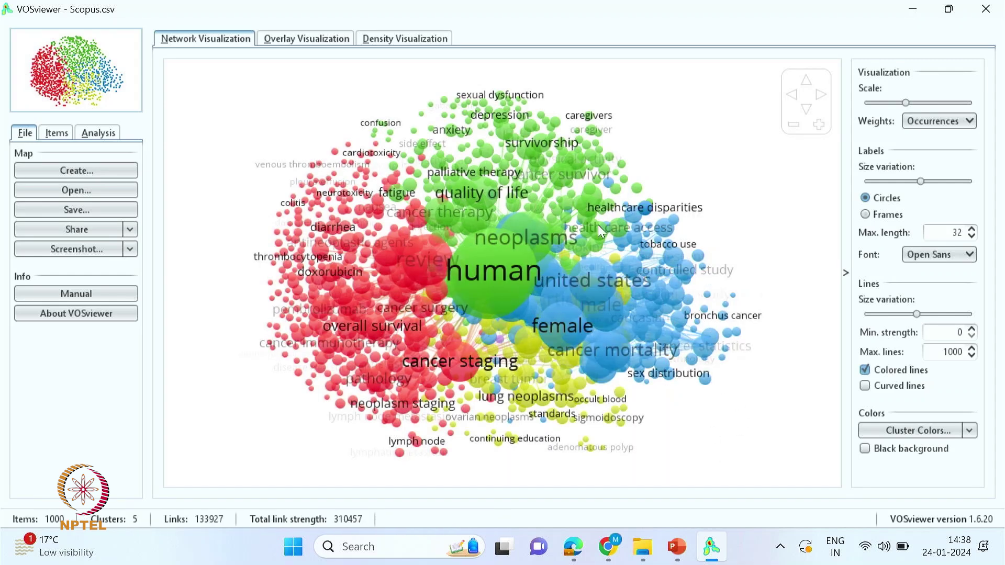
# - Zoom around the human node, then show the keyword map as an overlay by publication year
pyautogui.scroll(5, 499, 268)
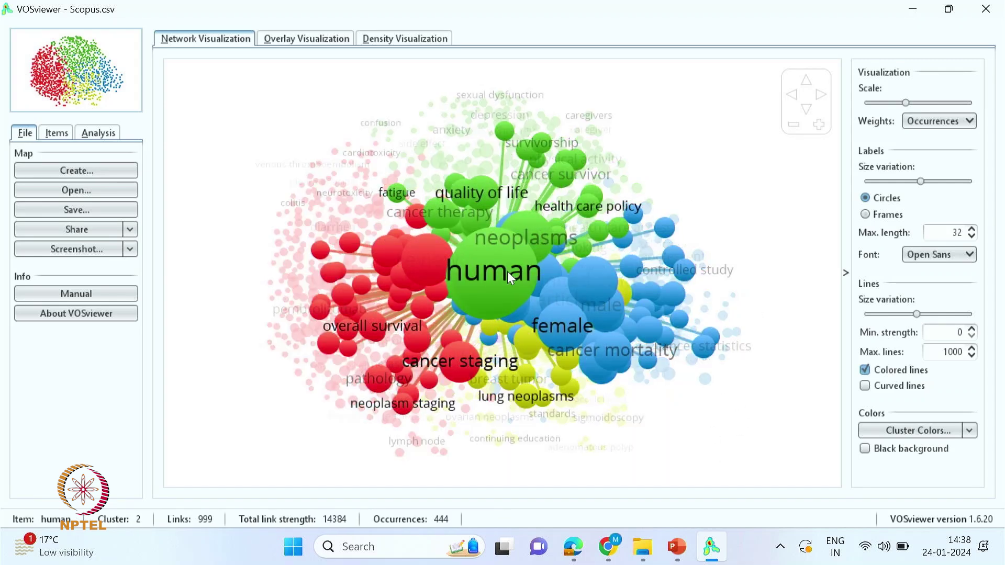
pyautogui.scroll(5, 517, 276)
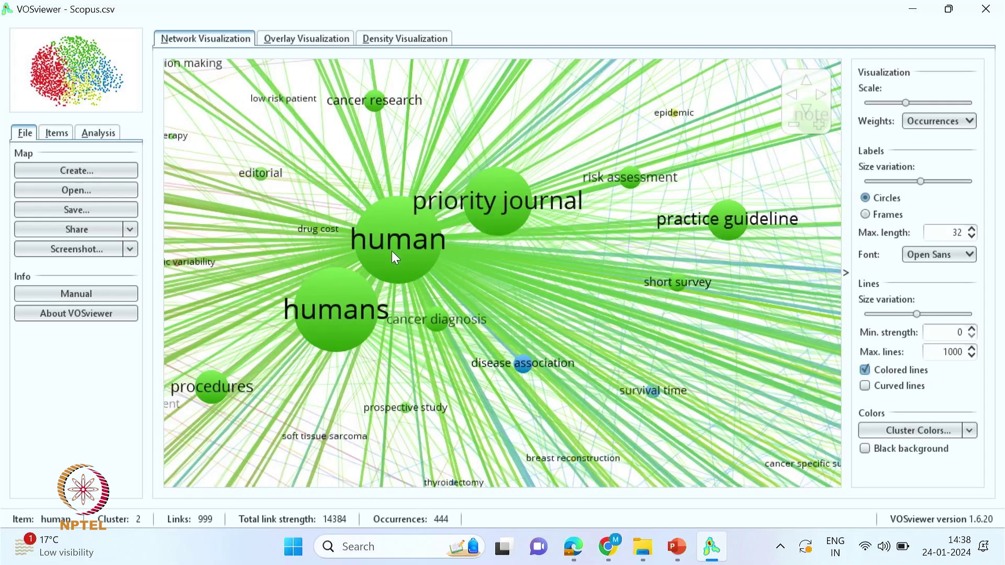
pyautogui.scroll(-8, 421, 259)
pyautogui.scroll(2, 529, 303)
pyautogui.scroll(2, 534, 301)
pyautogui.scroll(-3, 529, 300)
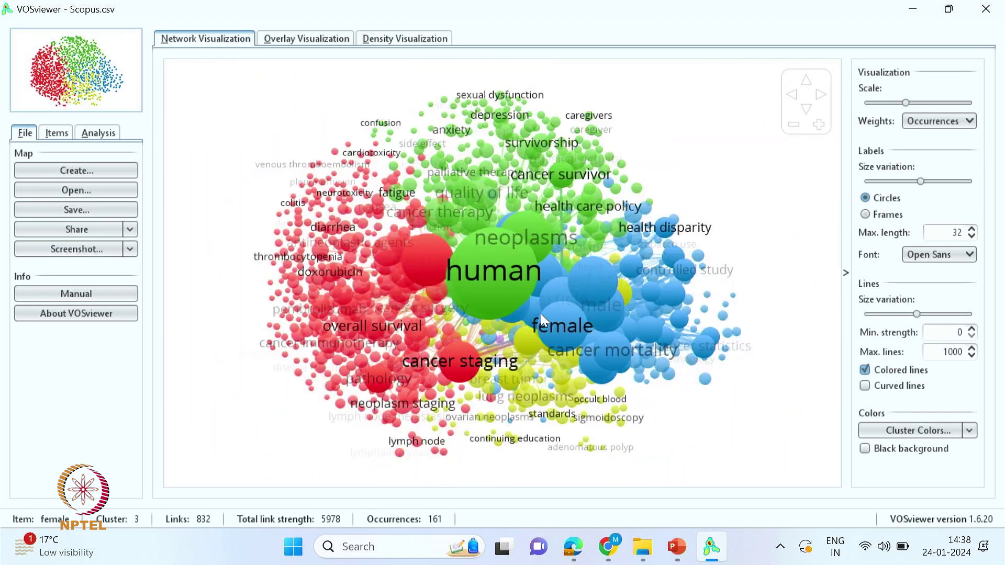
pyautogui.click(311, 39)
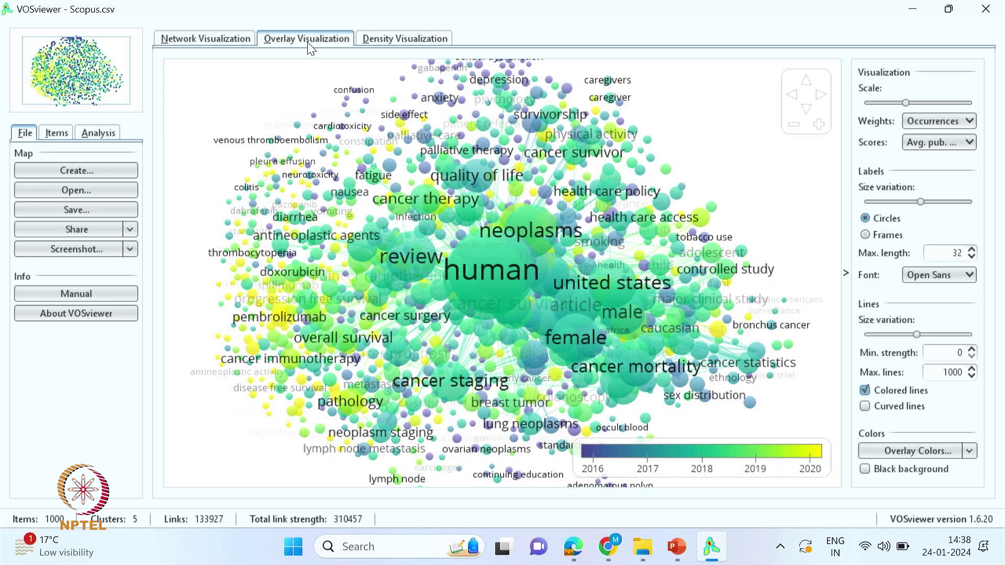
# - Check the overlay colour range settings and preview the density view before returning to overlay
pyautogui.click(592, 472)
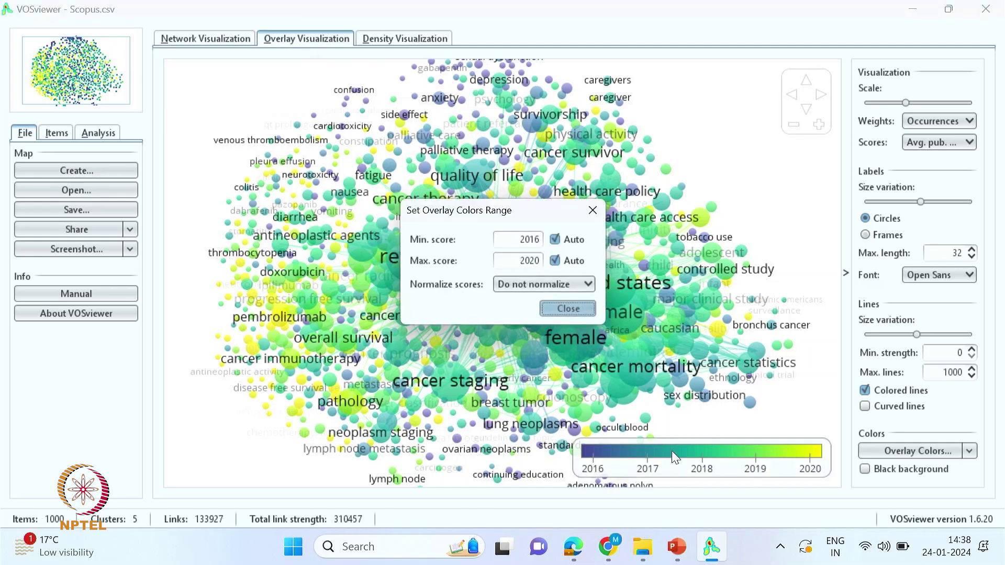
pyautogui.click(556, 241)
pyautogui.click(555, 242)
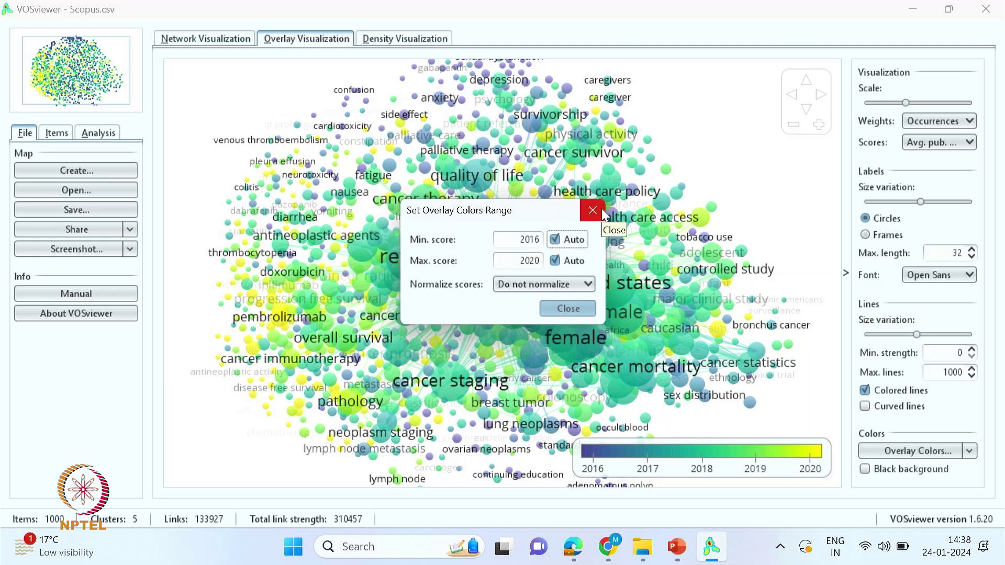
pyautogui.click(601, 209)
pyautogui.click(417, 38)
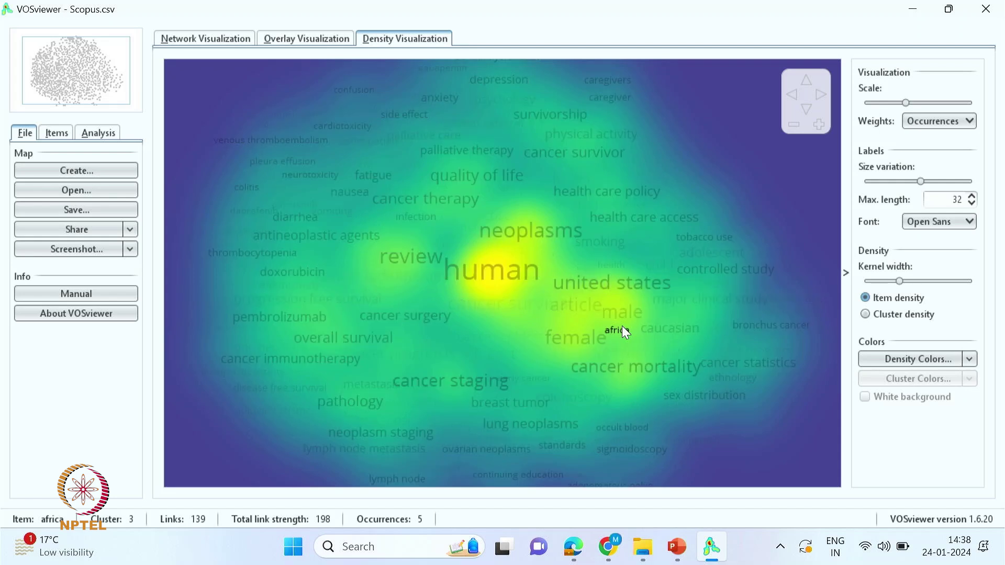
pyautogui.click(300, 39)
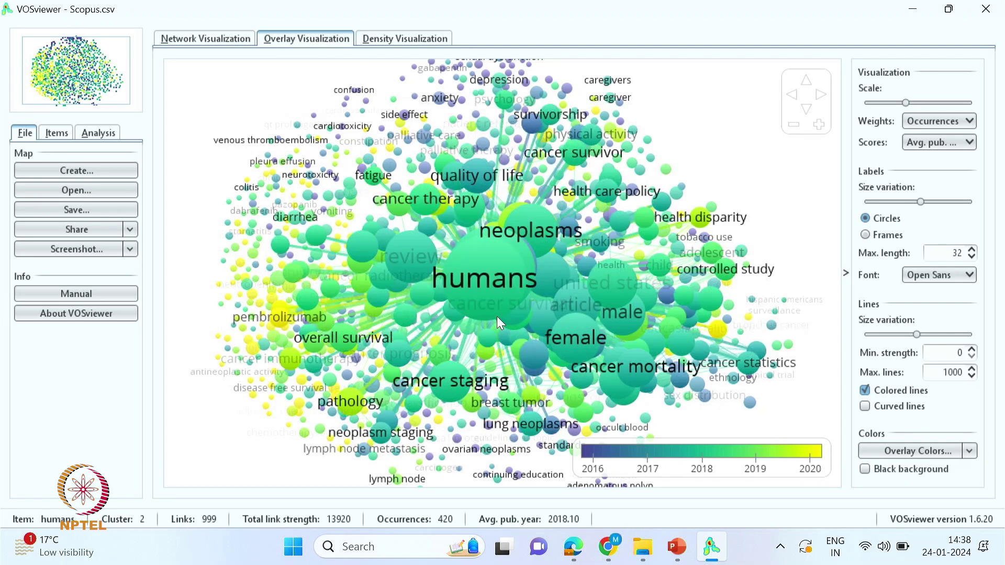
# - Set the overlay Scores to Avg. citations
pyautogui.click(938, 142)
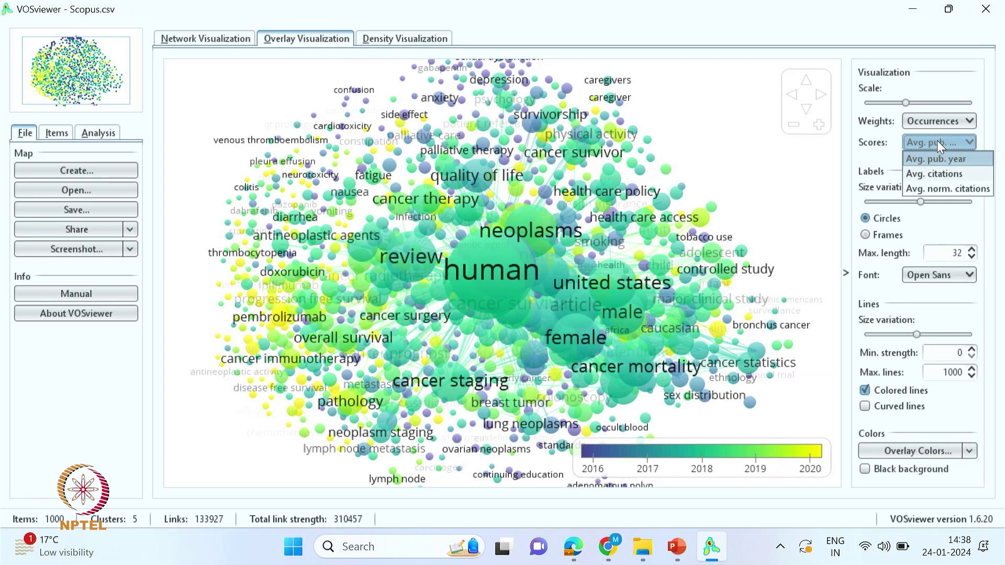
pyautogui.click(931, 126)
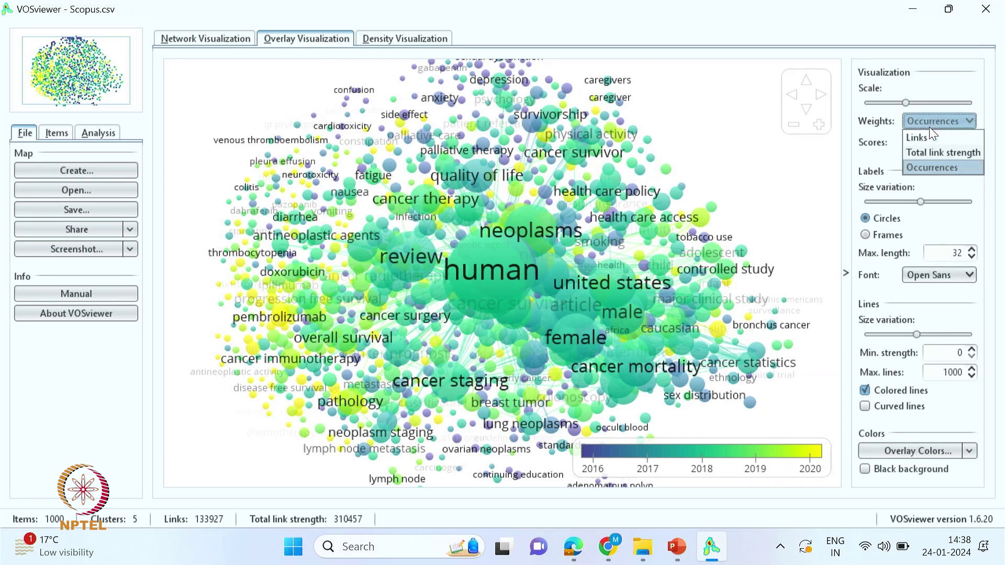
pyautogui.click(928, 127)
pyautogui.click(930, 142)
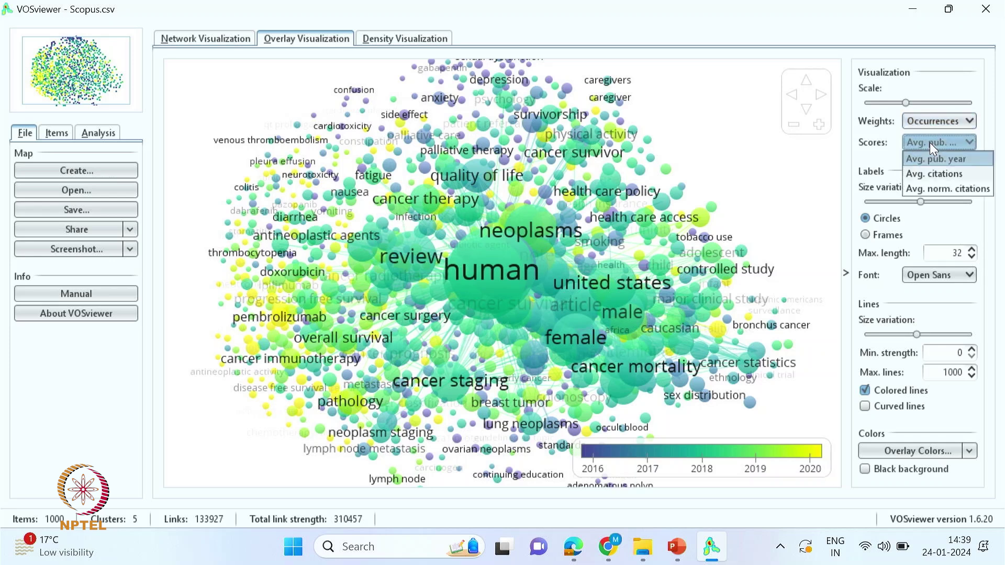
pyautogui.click(934, 174)
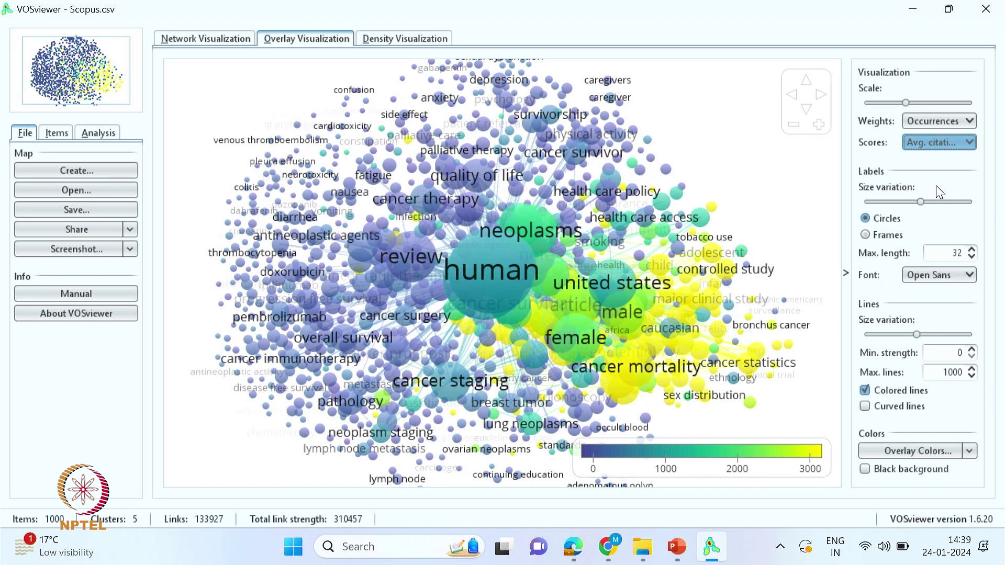
# - Show keywords as framed SansSerif labels, maximum label length 31, with curved link lines
pyautogui.moveTo(921, 203)
pyautogui.mouseDown()
pyautogui.moveTo(908, 204)
pyautogui.moveTo(928, 203)
pyautogui.mouseUp()
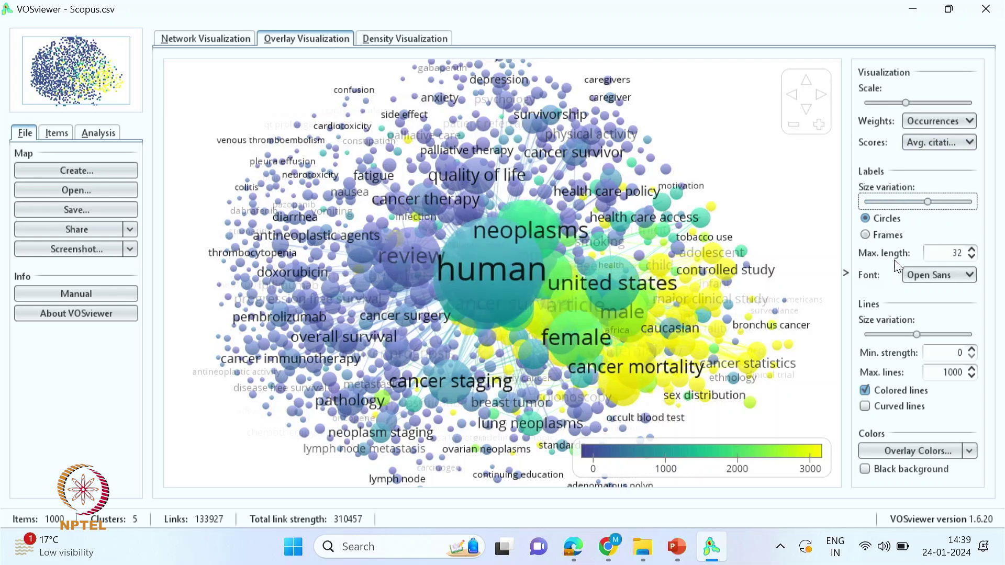
pyautogui.click(866, 236)
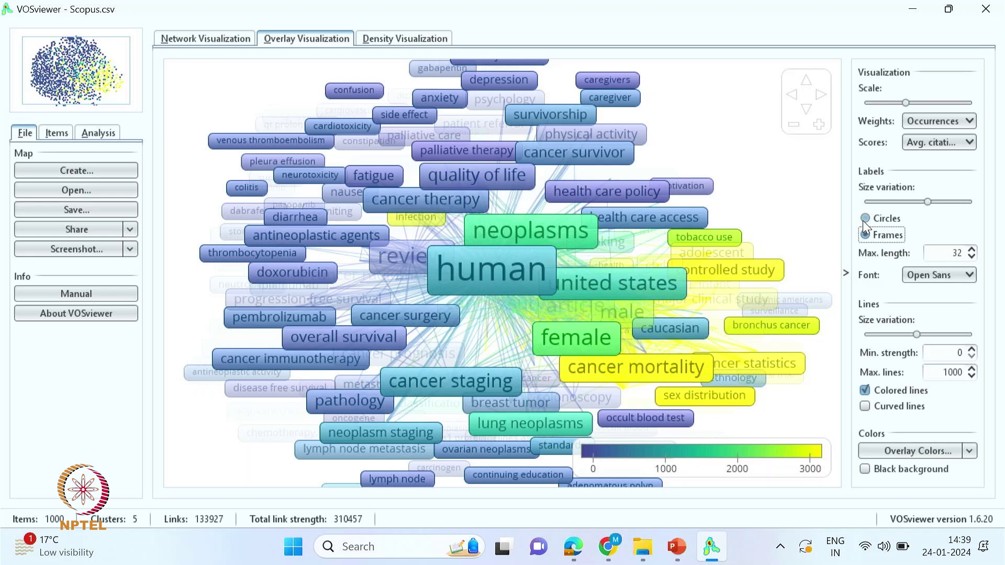
pyautogui.click(863, 220)
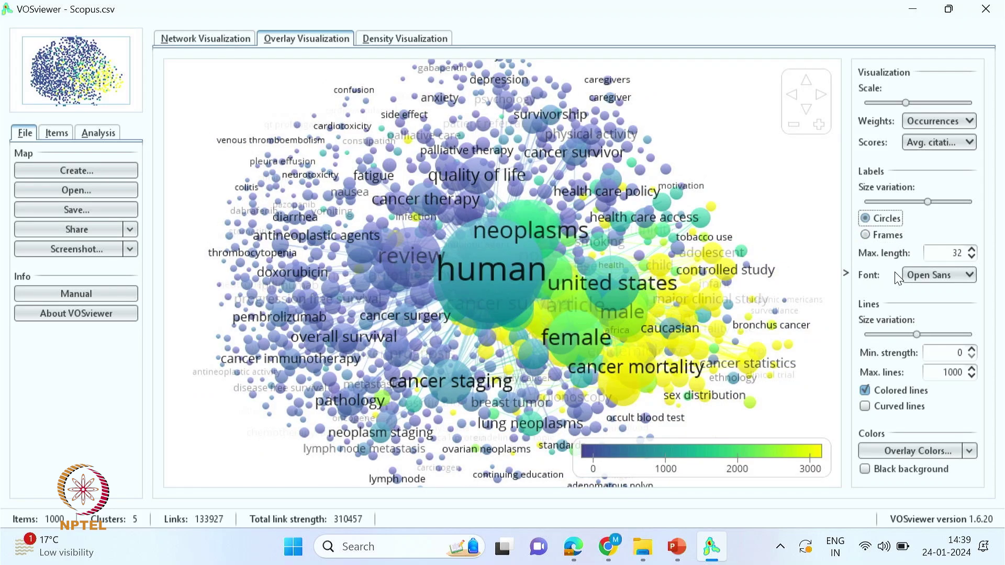
pyautogui.click(865, 236)
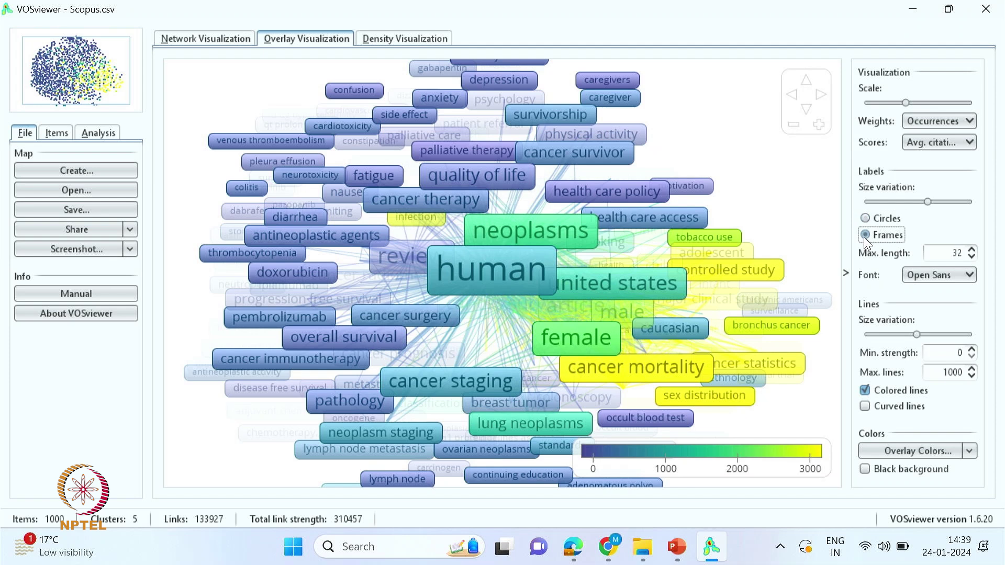
pyautogui.click(969, 276)
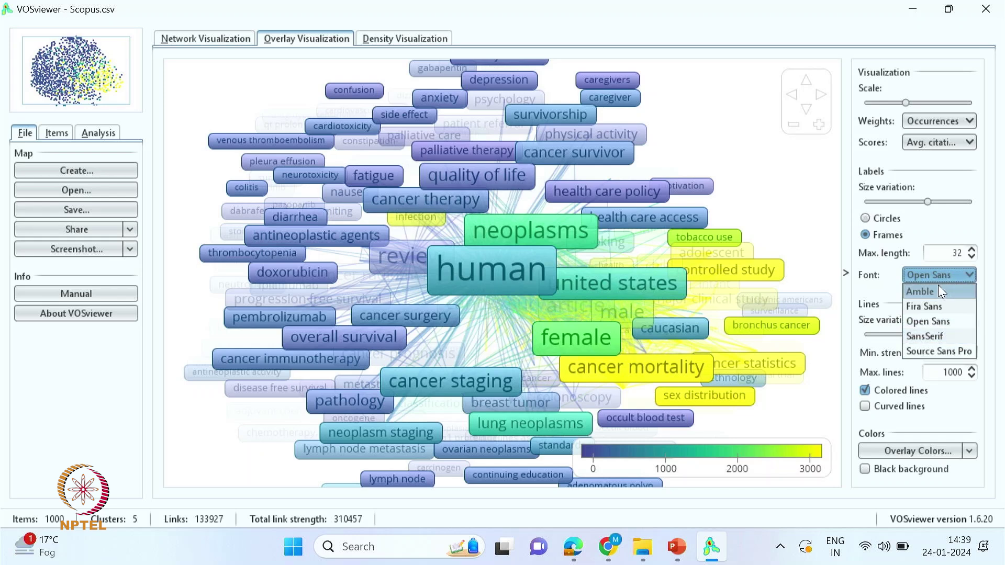
pyautogui.click(932, 336)
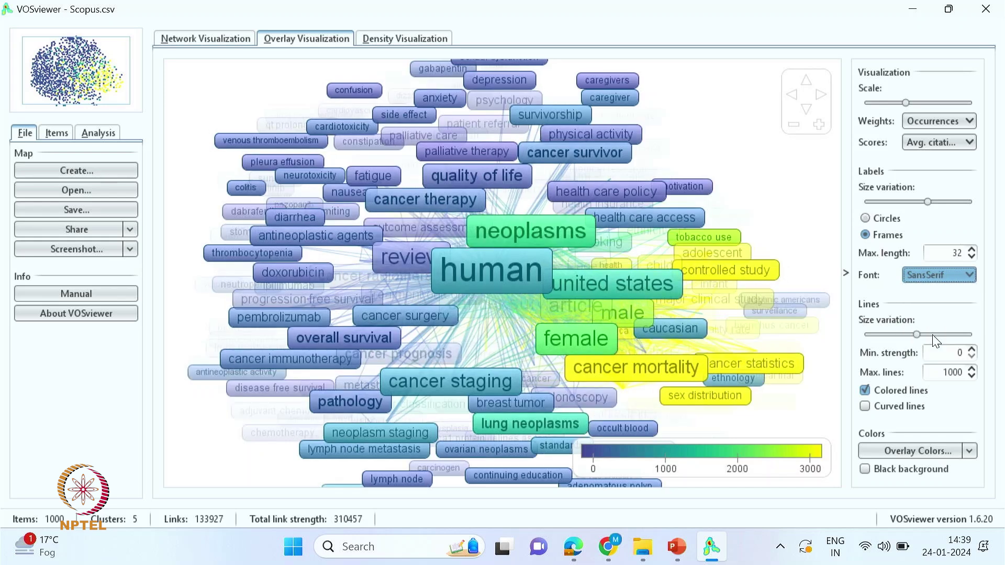
pyautogui.click(972, 257)
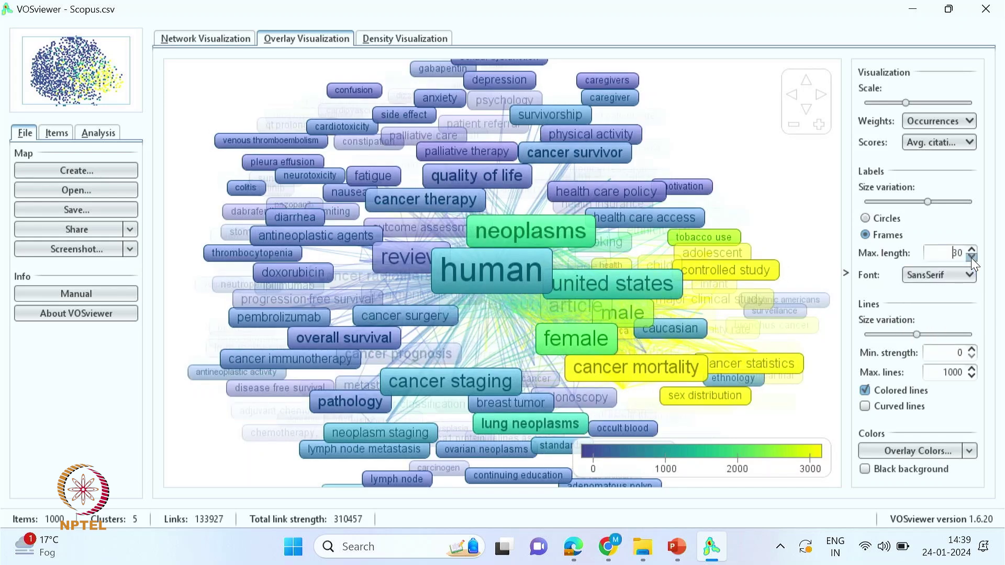
pyautogui.click(972, 247)
pyautogui.click(865, 407)
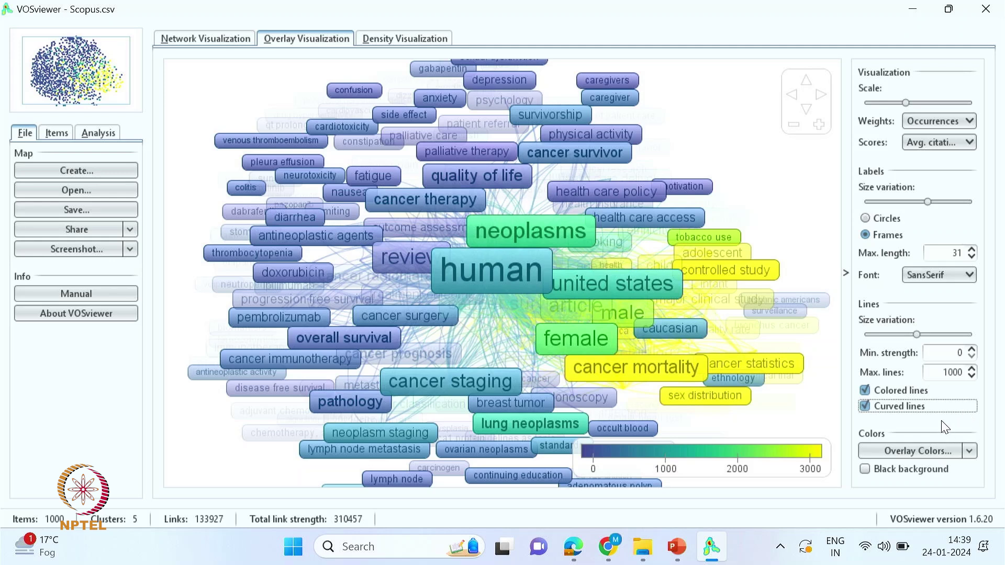
# - Check the overlay colour range settings and try a black background before returning to white
pyautogui.click(959, 455)
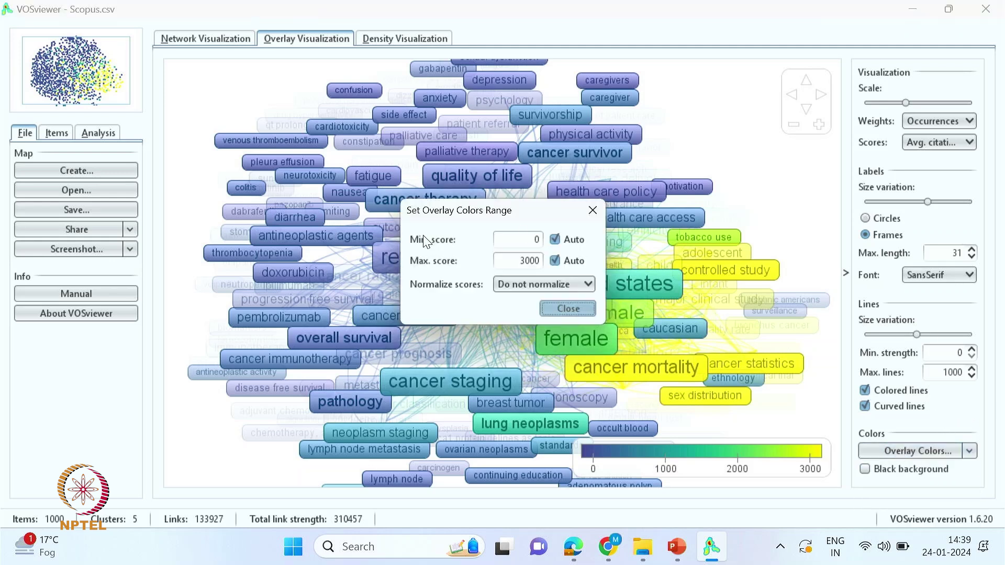
pyautogui.press('Escape')
pyautogui.click(867, 470)
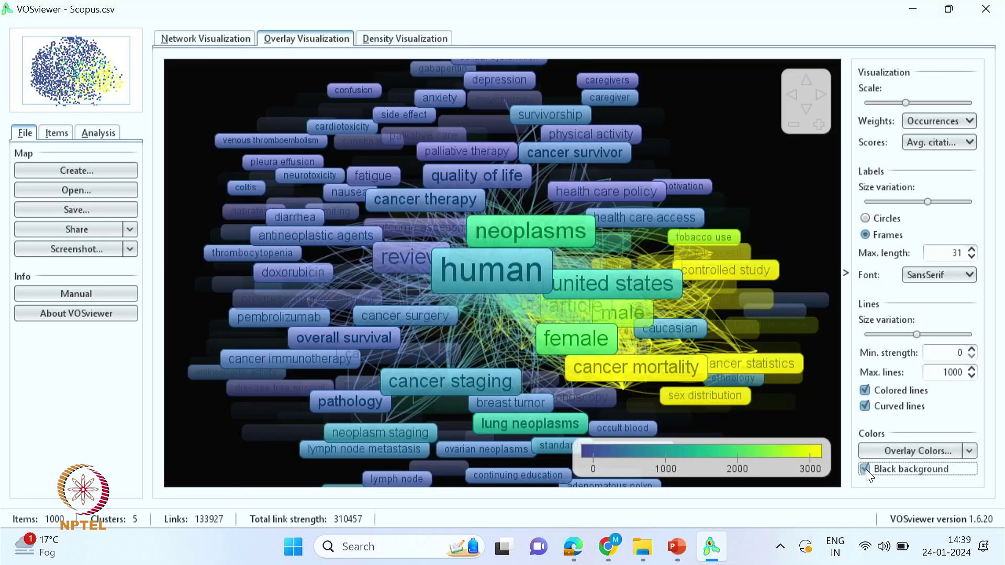
pyautogui.click(865, 470)
pyautogui.click(889, 451)
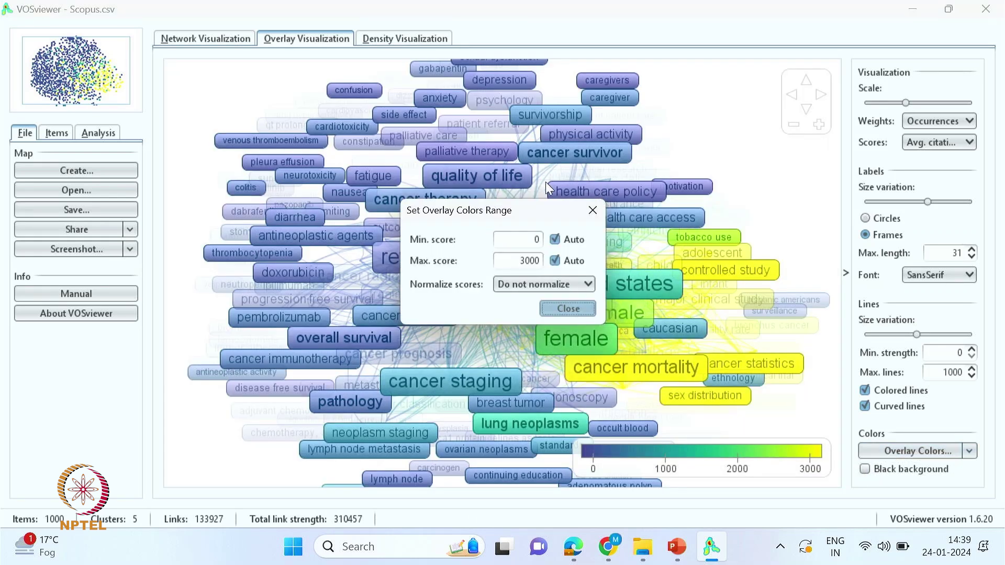
pyautogui.click(594, 216)
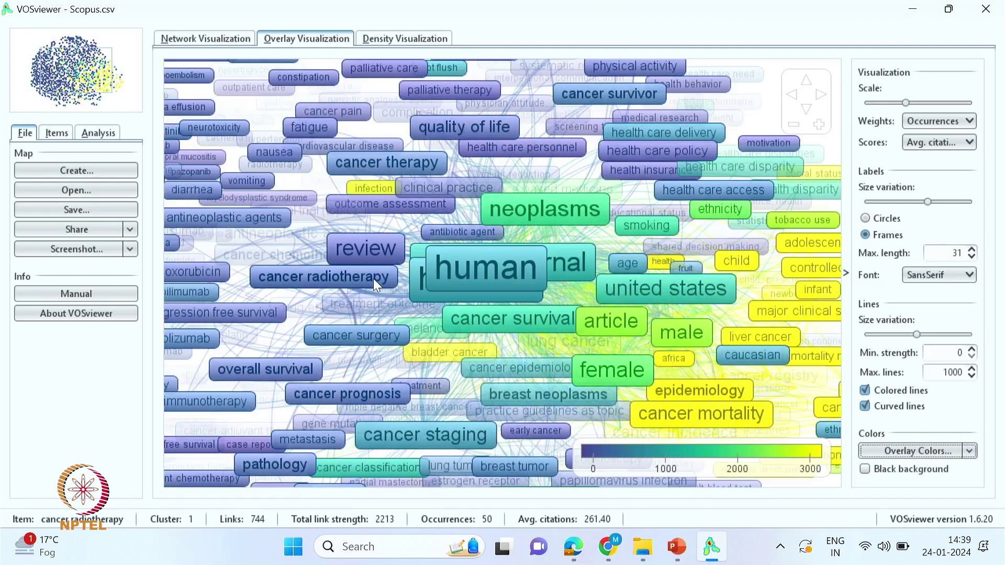
# - Zoom in and save the map over Co-occurrence networks- All Keywords.png
pyautogui.scroll(4, 490, 268)
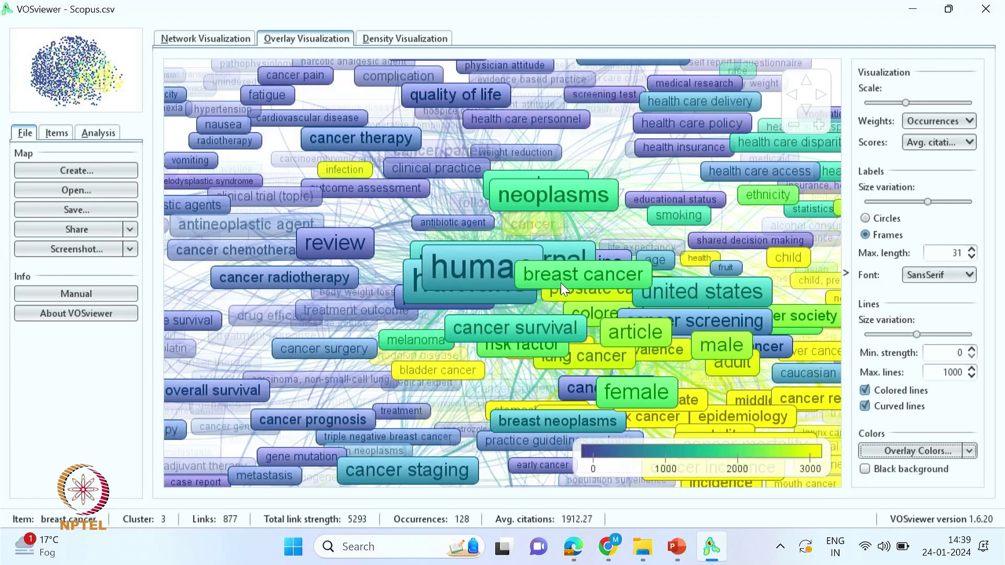
pyautogui.click(78, 249)
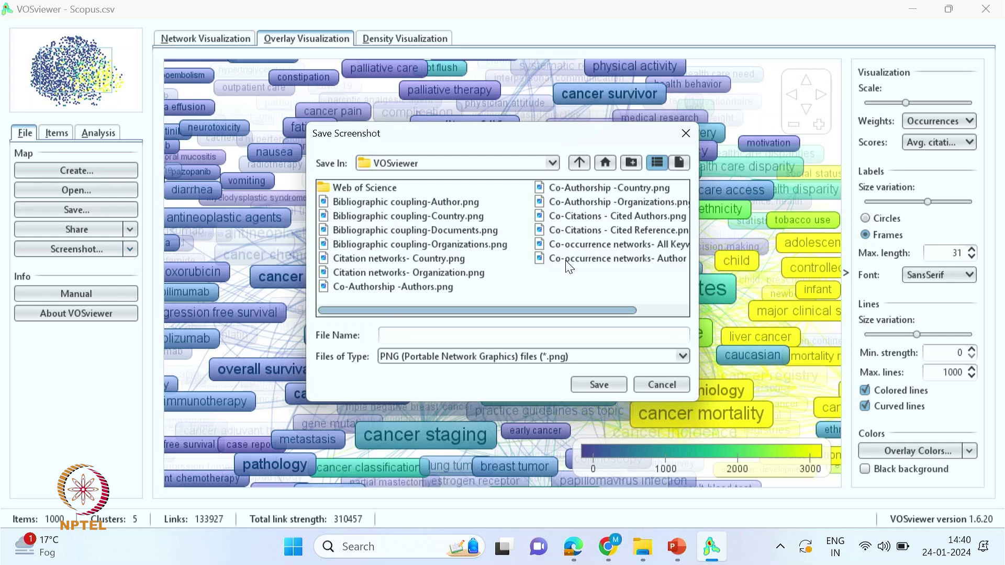
pyautogui.click(572, 246)
pyautogui.click(599, 385)
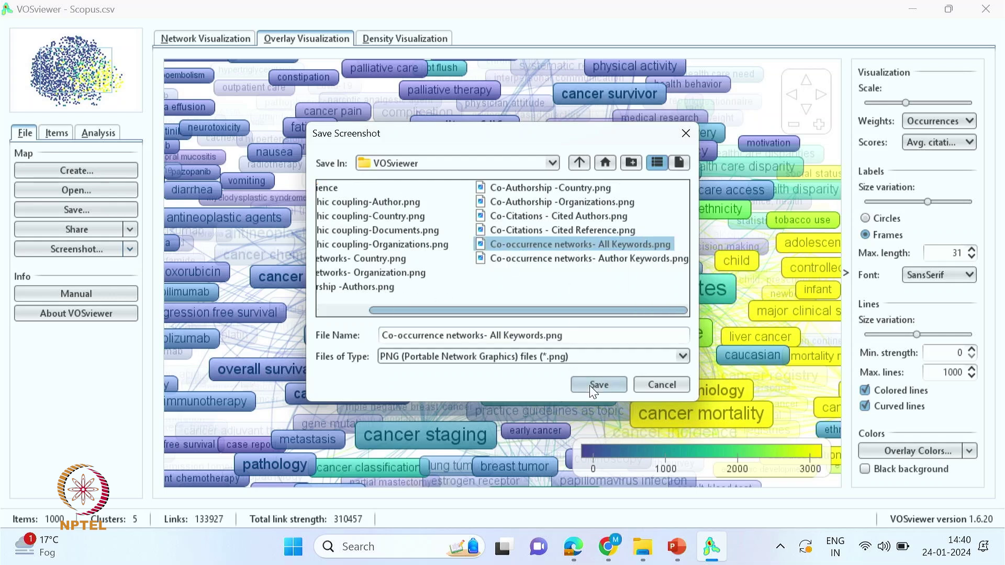
pyautogui.click(458, 293)
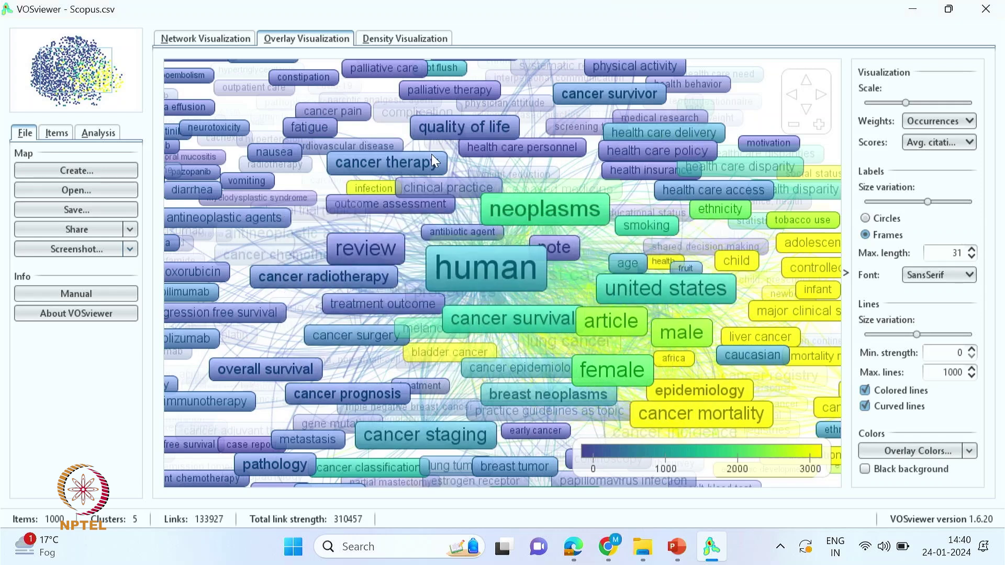
# - Create an author-keyword co-occurrence map with minimum 2 occurrences, keeping all 201 keywords
pyautogui.click(88, 171)
pyautogui.click(589, 457)
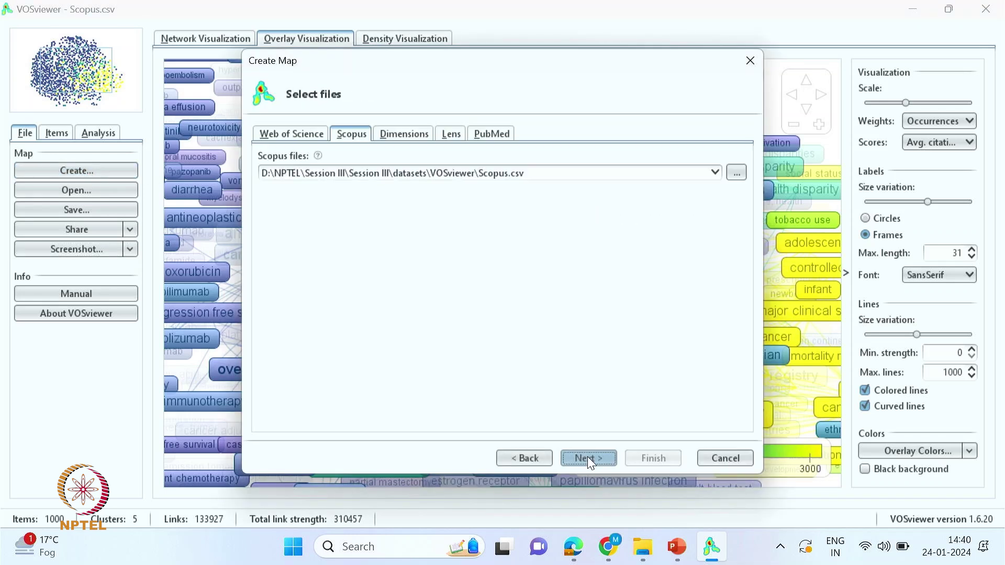
pyautogui.click(587, 457)
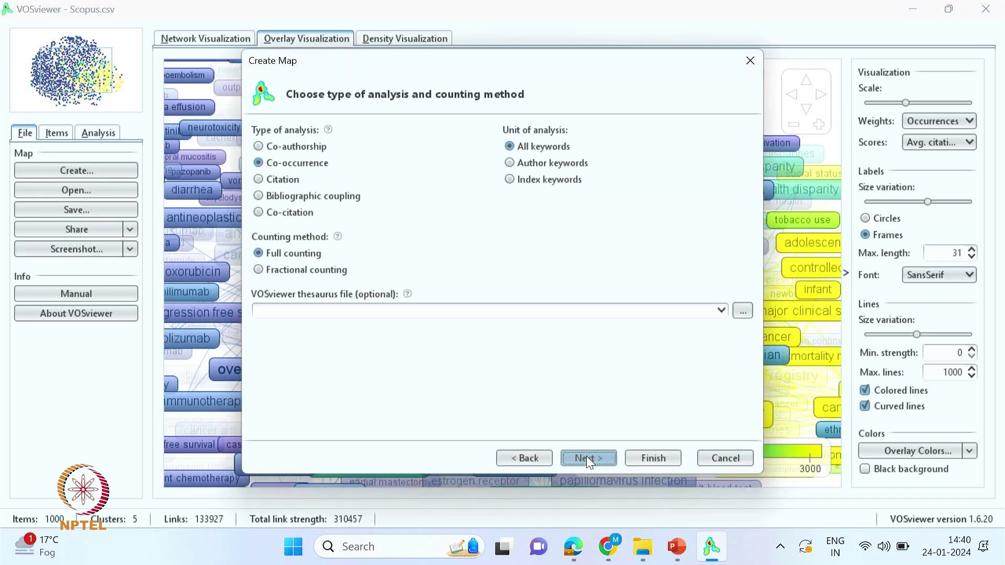
pyautogui.click(510, 164)
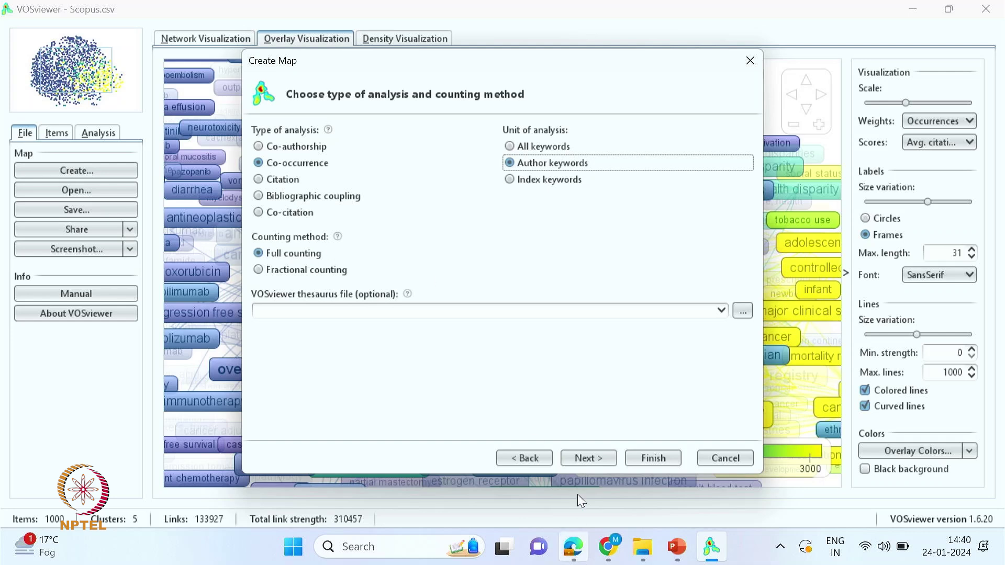
pyautogui.click(590, 457)
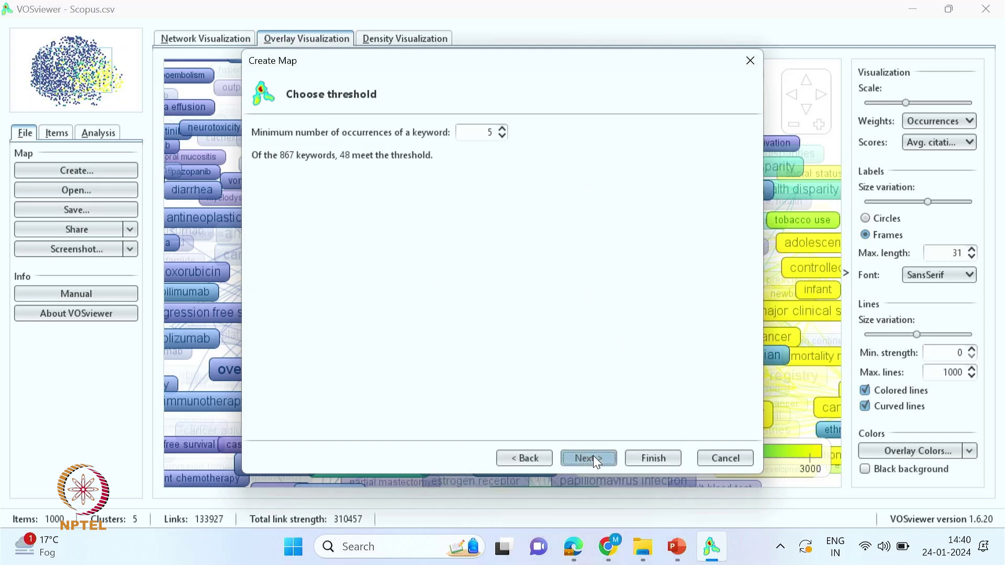
pyautogui.tripleClick(502, 136)
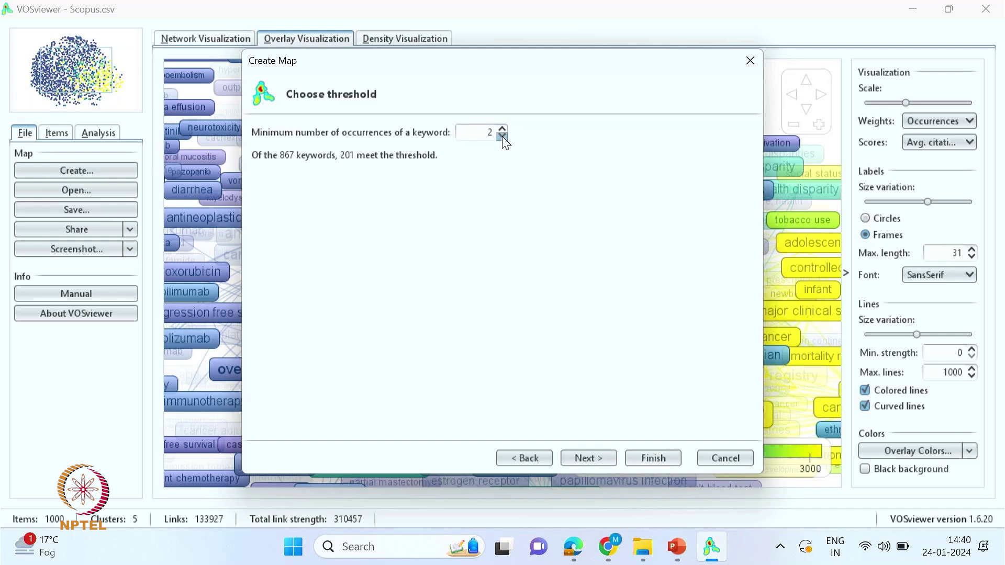
pyautogui.click(588, 458)
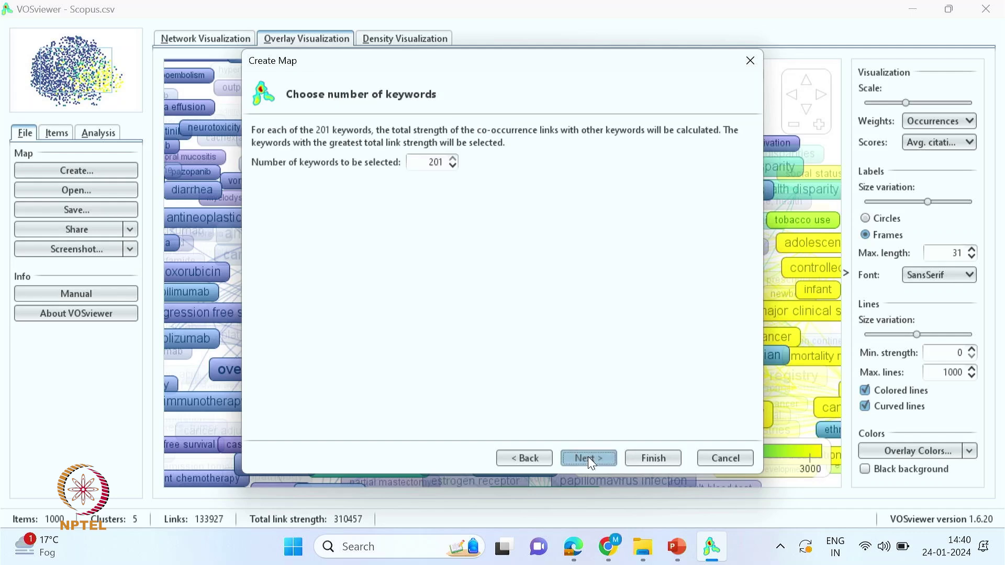
pyautogui.click(589, 458)
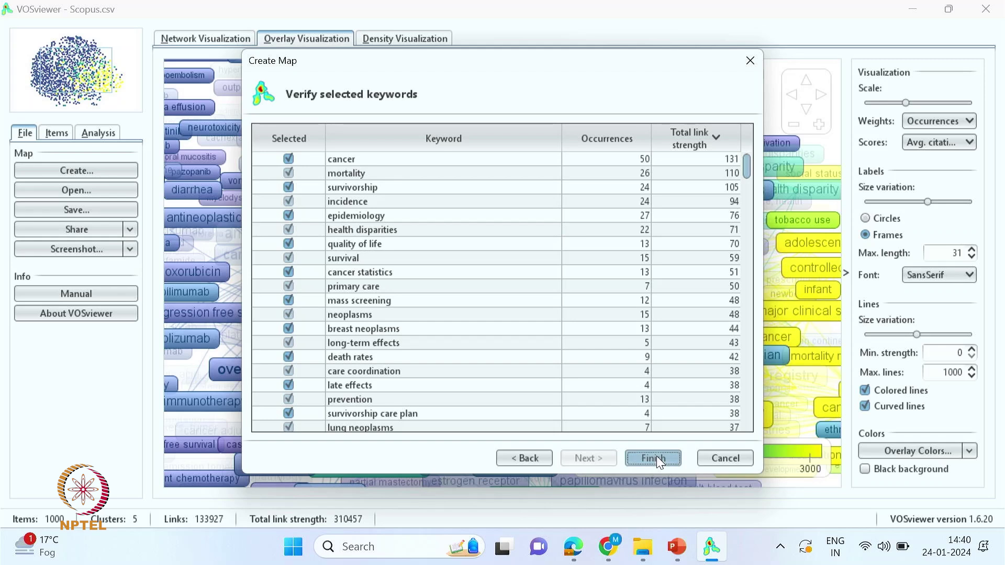
pyautogui.click(657, 457)
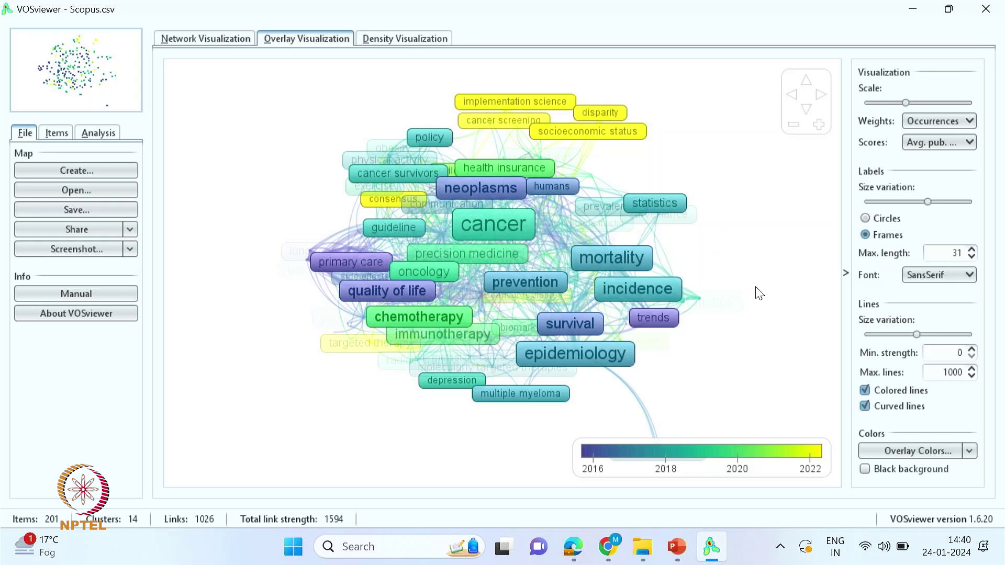
# - Switch to the cluster-coloured network view and save it over Co-occurrence networks- Author Keywords.png
pyautogui.click(205, 39)
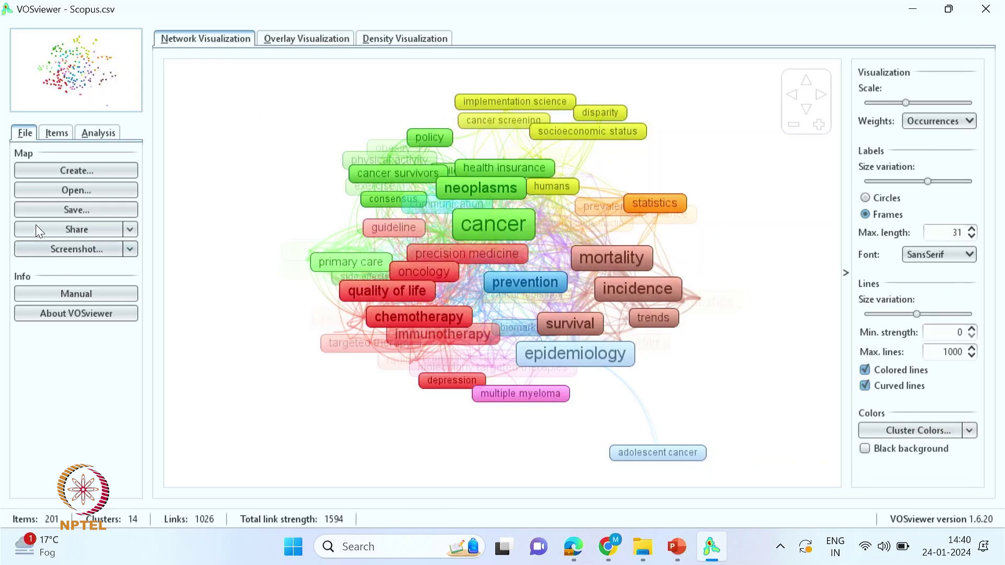
pyautogui.click(86, 251)
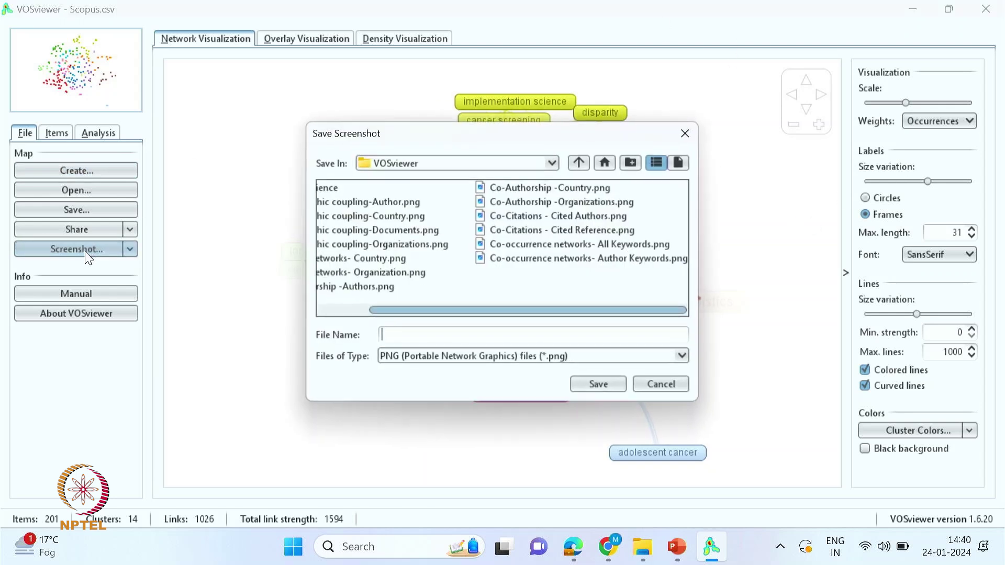
pyautogui.click(557, 259)
pyautogui.click(603, 388)
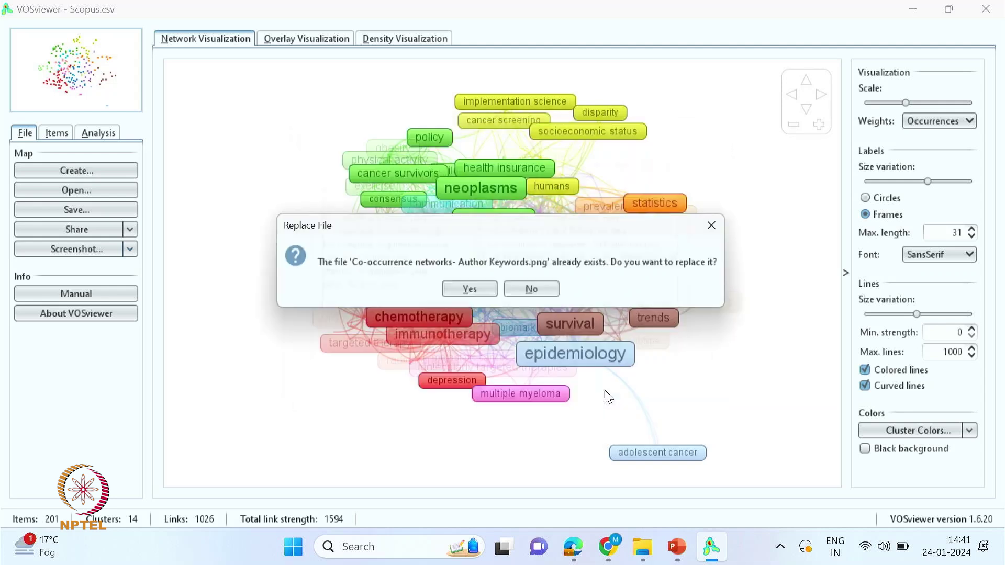
pyautogui.click(470, 292)
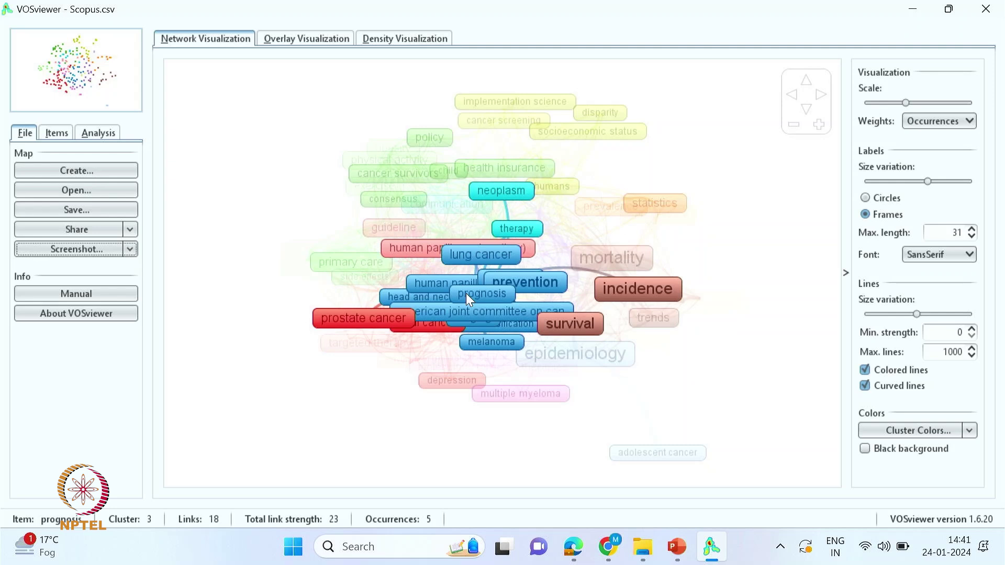
# - Start a new map from the Scopus data, choosing citation analysis with organizations as the unit
pyautogui.click(76, 170)
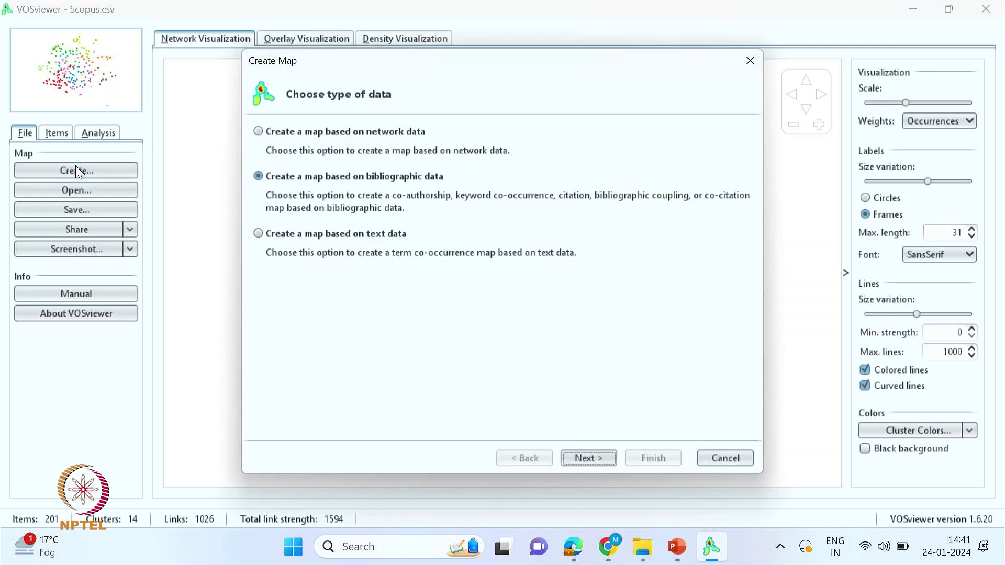
pyautogui.click(607, 464)
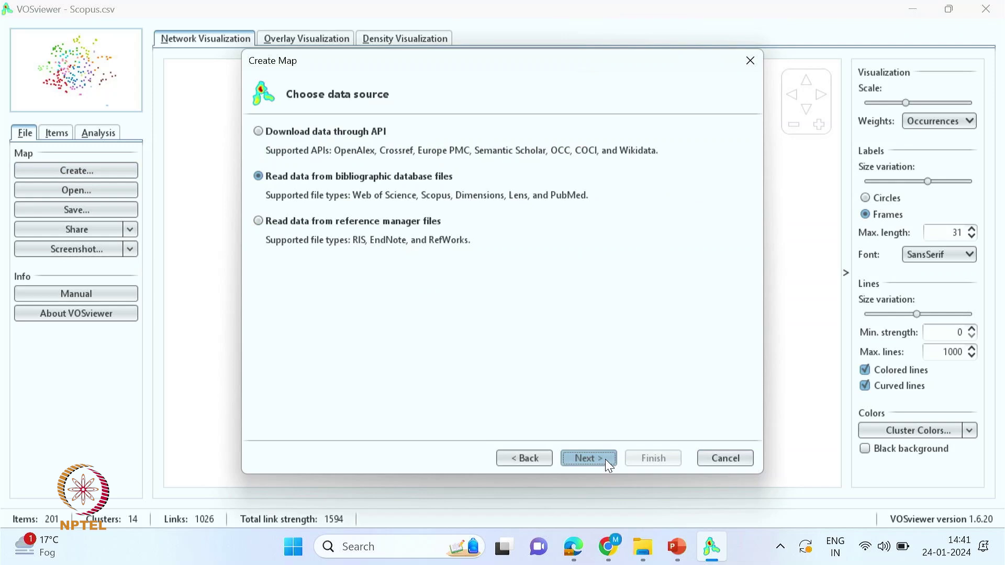
pyautogui.click(589, 465)
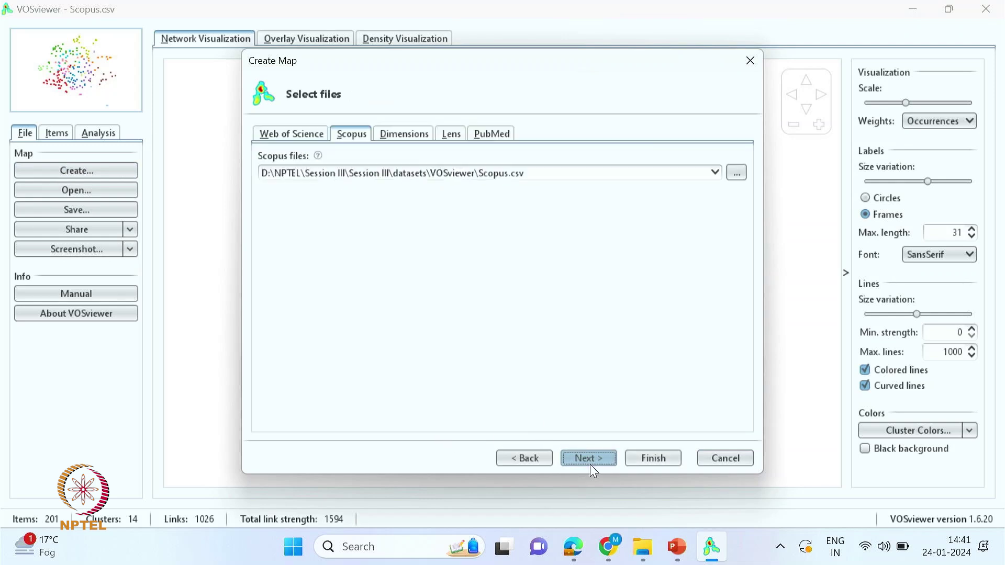
pyautogui.click(584, 464)
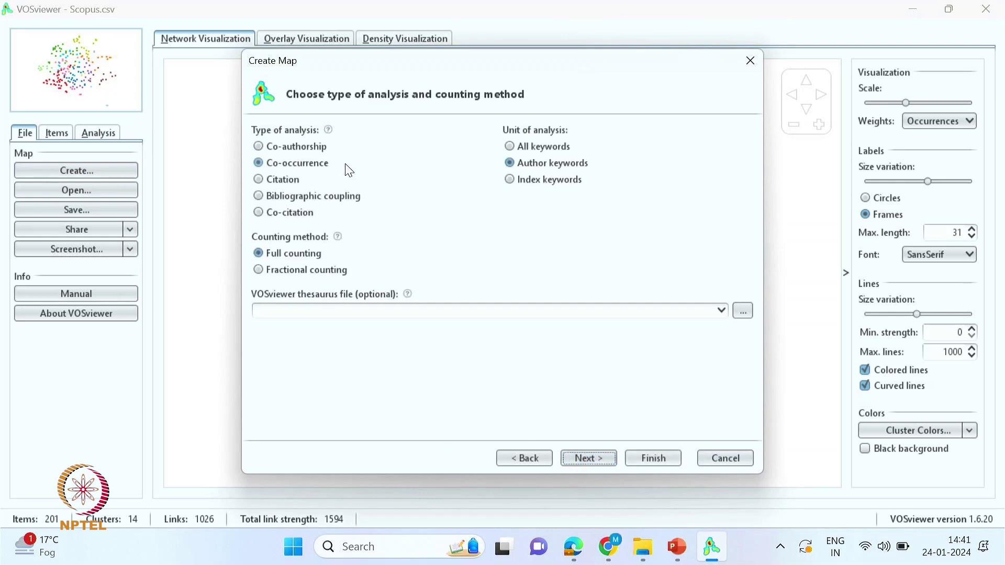
pyautogui.click(357, 180)
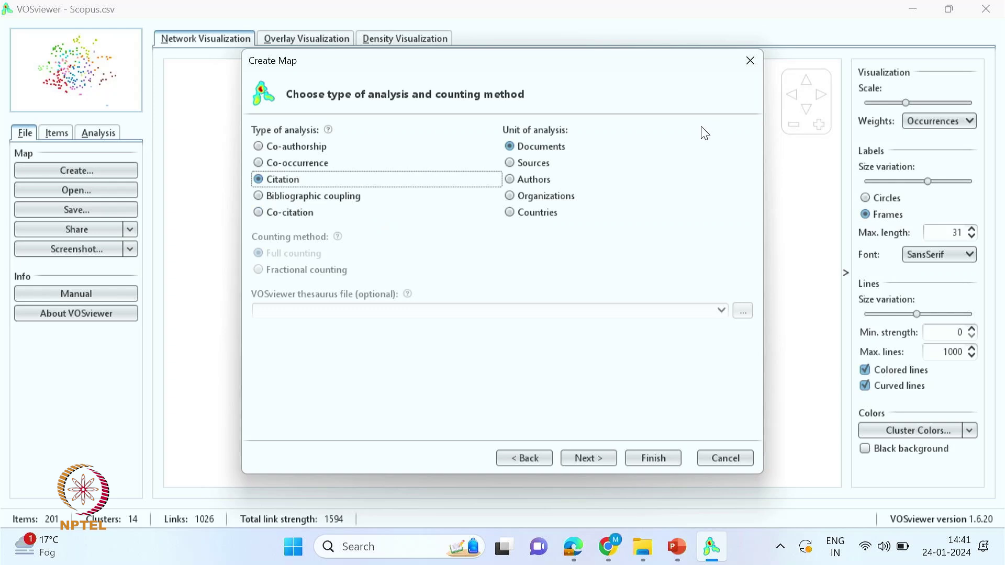
pyautogui.click(513, 163)
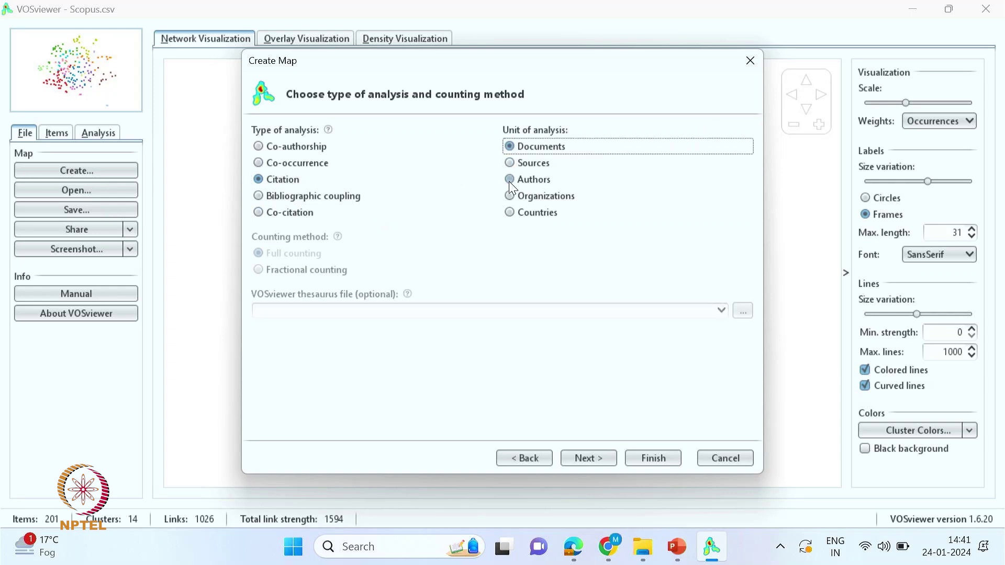
pyautogui.click(509, 181)
pyautogui.click(511, 198)
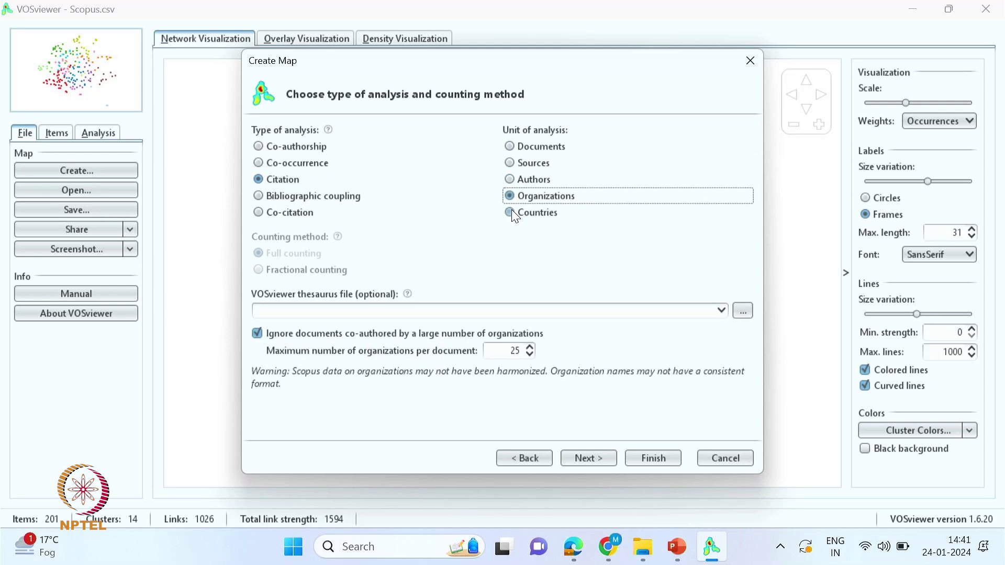
pyautogui.click(511, 212)
pyautogui.click(507, 198)
pyautogui.click(510, 213)
pyautogui.click(510, 197)
# - Set minimum documents per organization to 2, keep all 99, and show only connected organizations
pyautogui.click(589, 458)
pyautogui.click(521, 137)
pyautogui.click(521, 138)
pyautogui.click(522, 137)
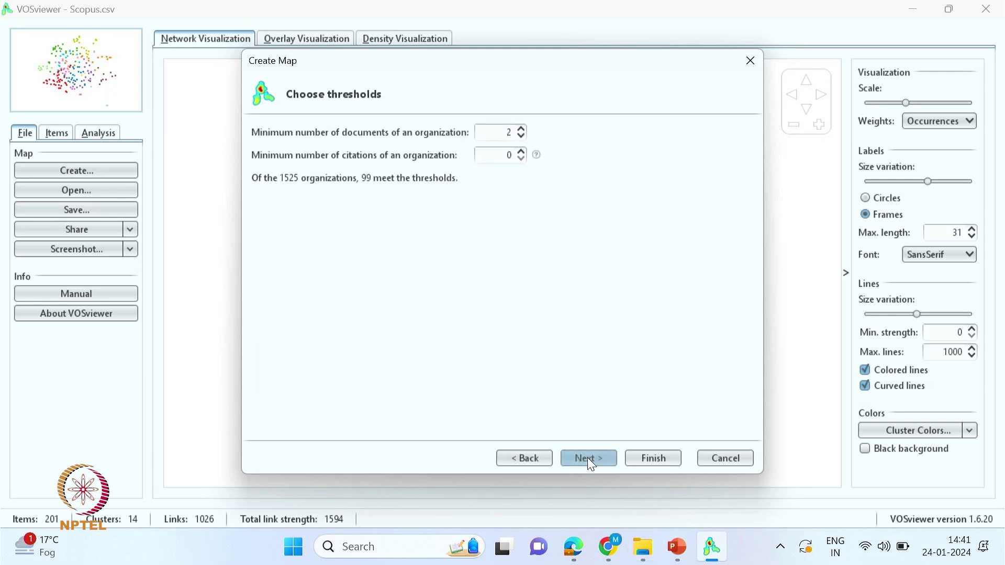
pyautogui.click(588, 460)
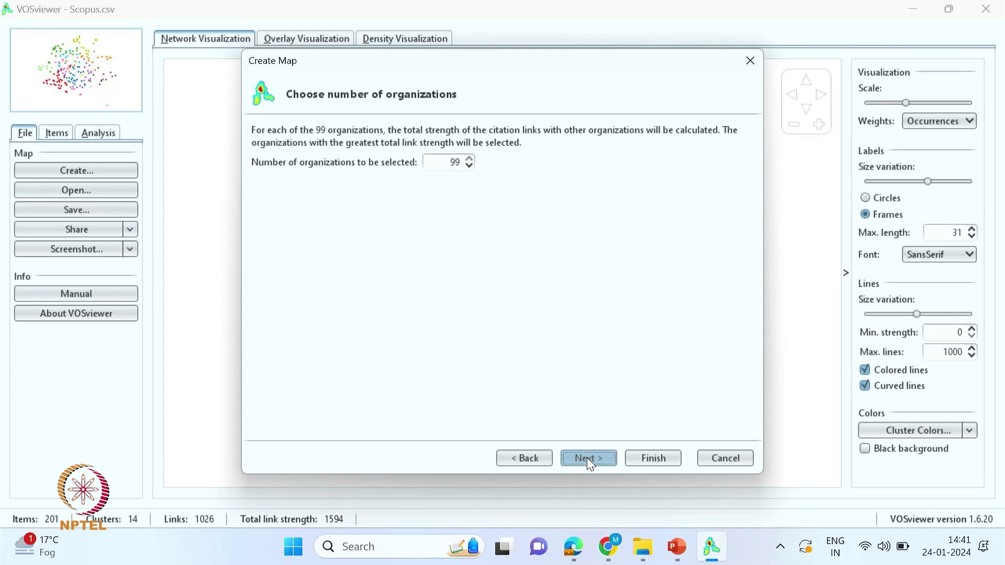
pyautogui.click(589, 461)
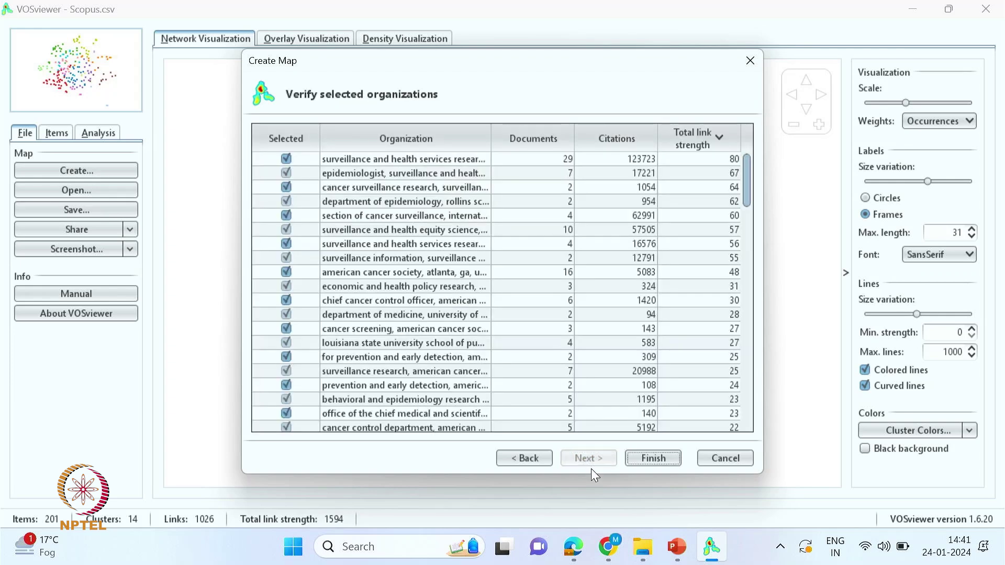
pyautogui.click(653, 461)
pyautogui.click(440, 302)
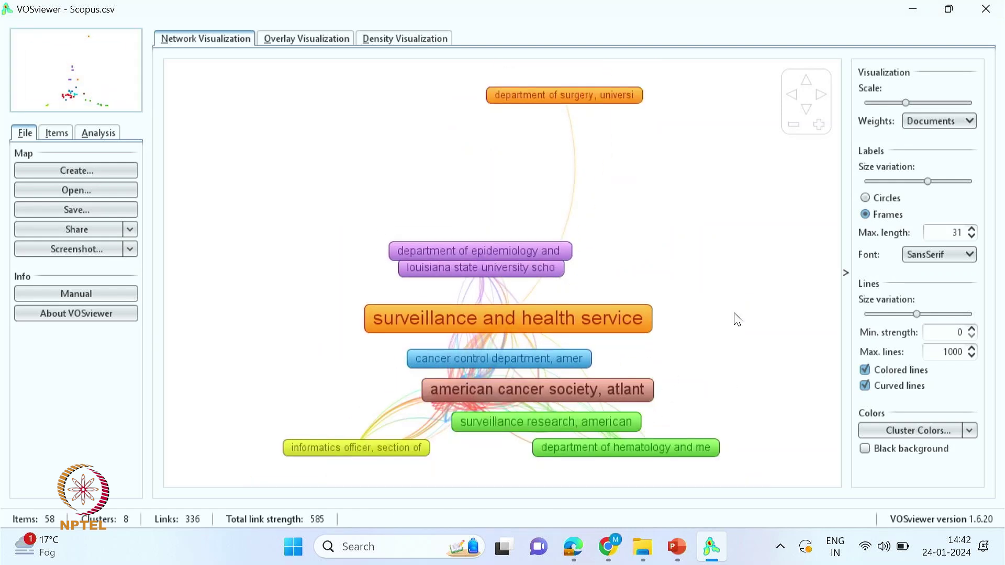
# - Display the organization map nodes as circles and adjust the zoom
pyautogui.click(866, 199)
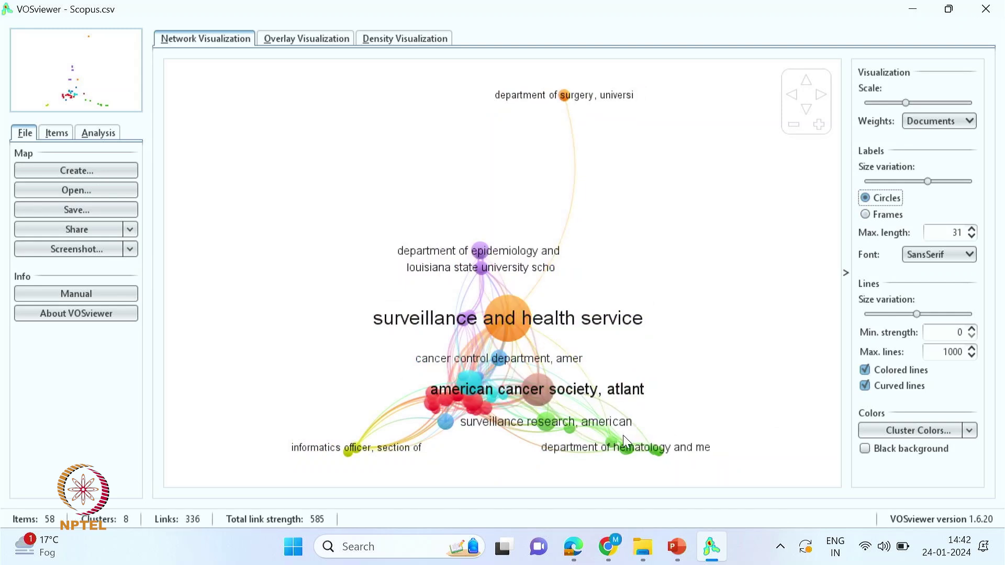
pyautogui.scroll(7, 539, 346)
pyautogui.scroll(-7, 398, 367)
pyautogui.scroll(4, 600, 413)
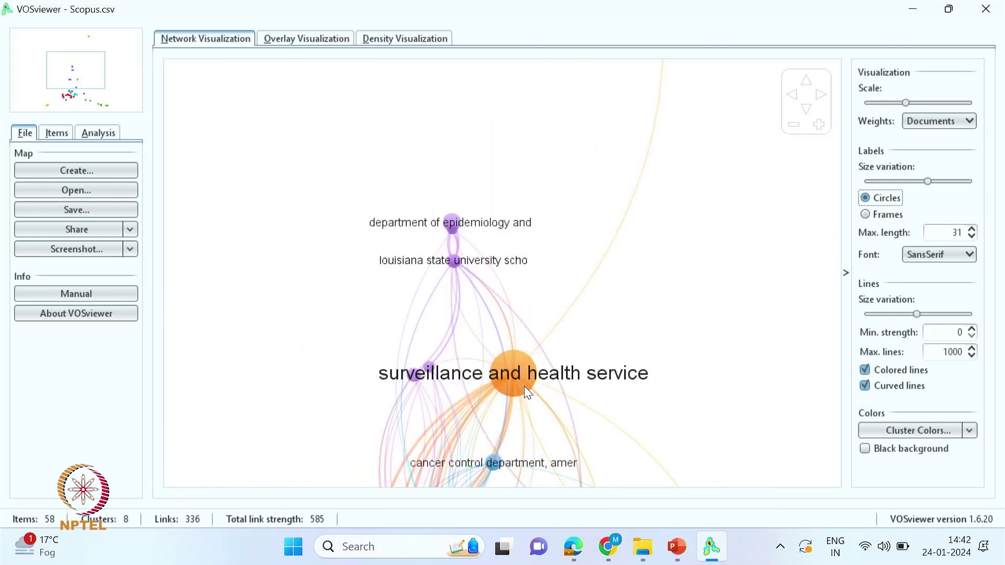
pyautogui.scroll(-2, 614, 371)
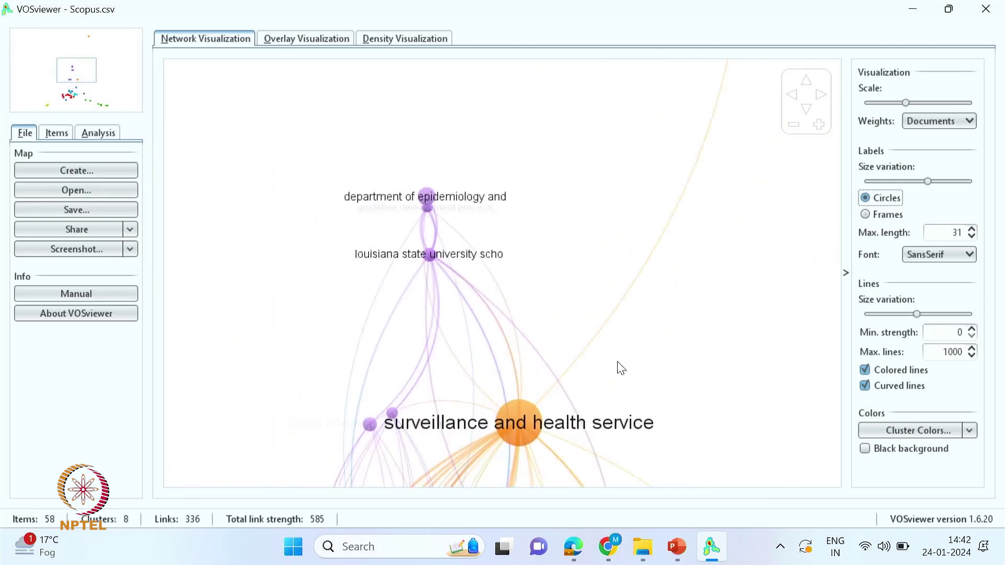
# - Save the map screenshot over Citation networks- Organization.png
pyautogui.click(63, 250)
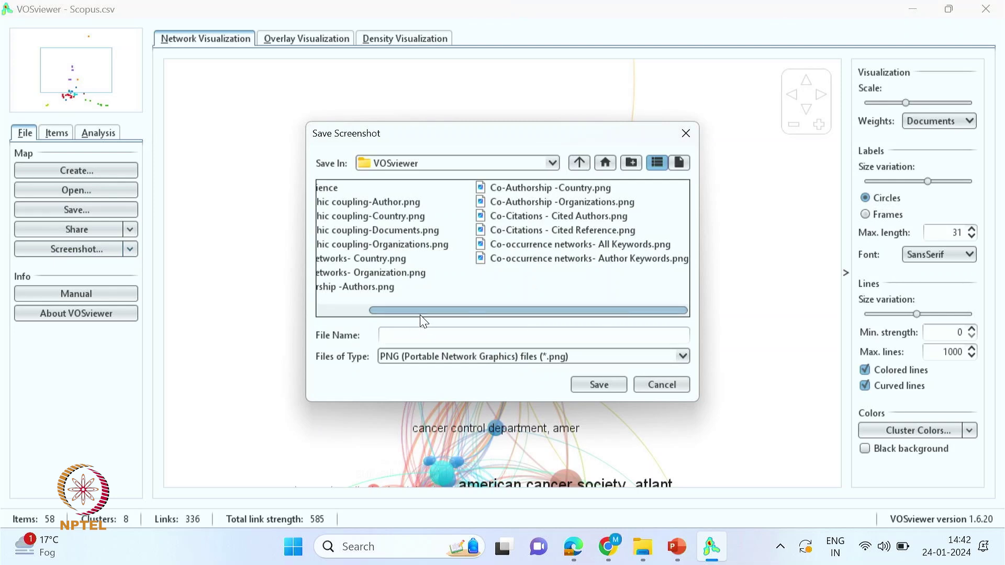
pyautogui.moveTo(414, 312); pyautogui.dragTo(326, 300)
pyautogui.click(357, 257)
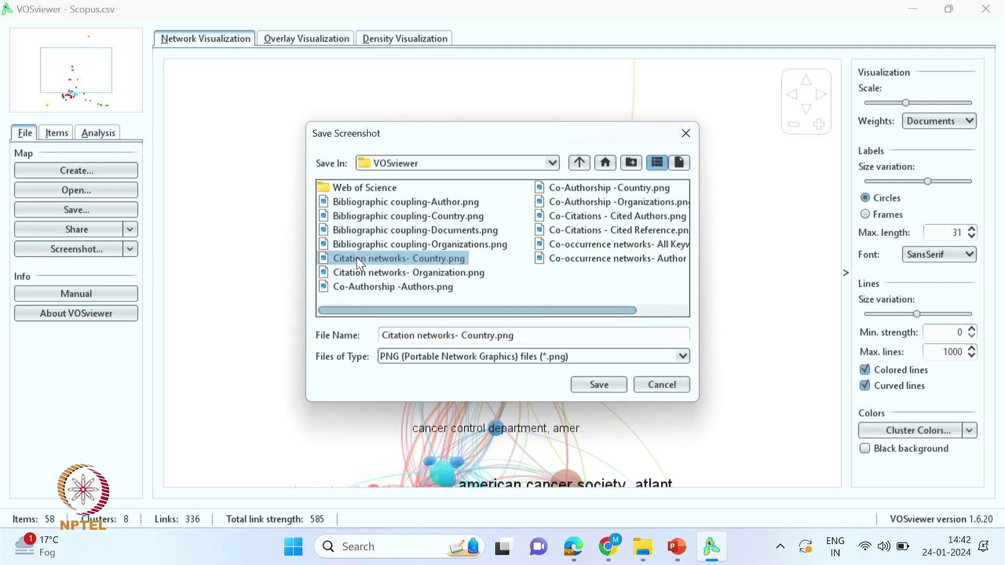
pyautogui.click(366, 271)
pyautogui.click(599, 385)
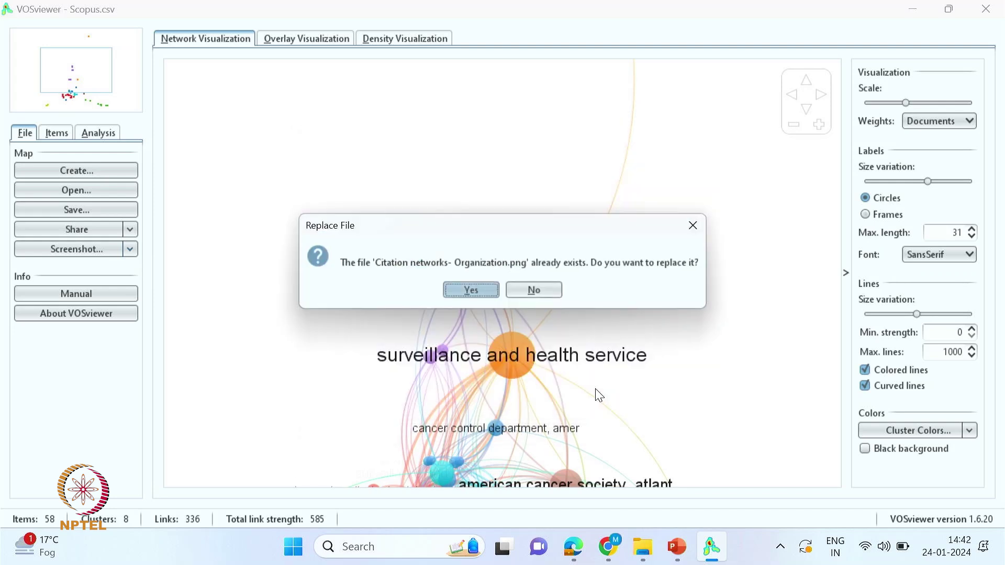
pyautogui.click(484, 294)
pyautogui.click(84, 171)
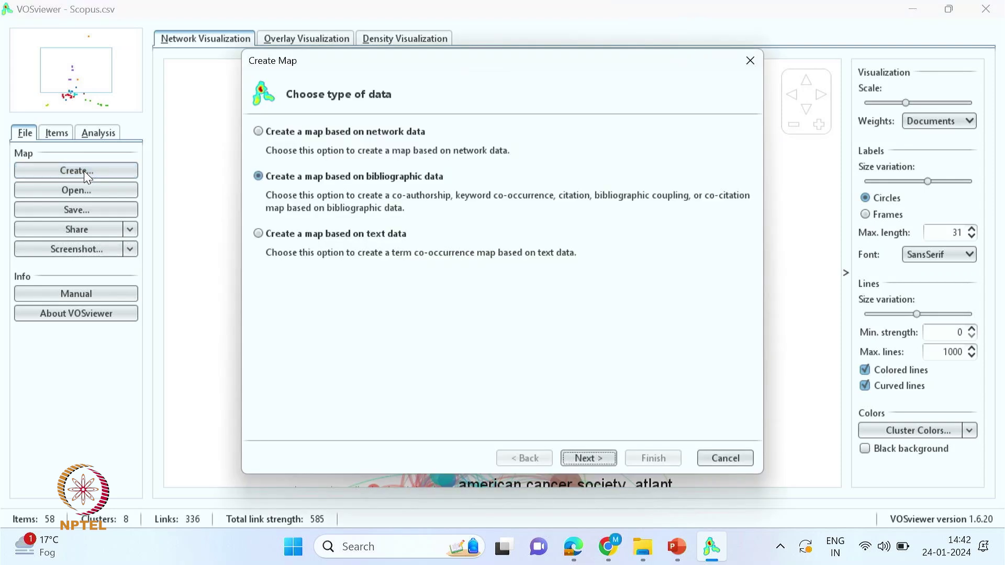
# - Build a country citation map with minimum 2 documents, keeping only the connected countries of 24
pyautogui.click(576, 460)
pyautogui.click(581, 455)
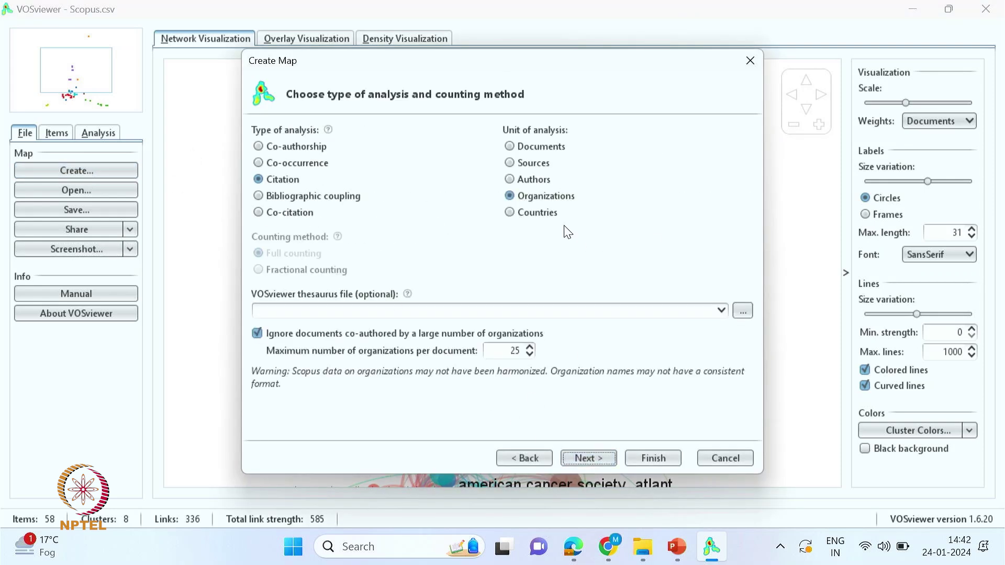
pyautogui.click(512, 215)
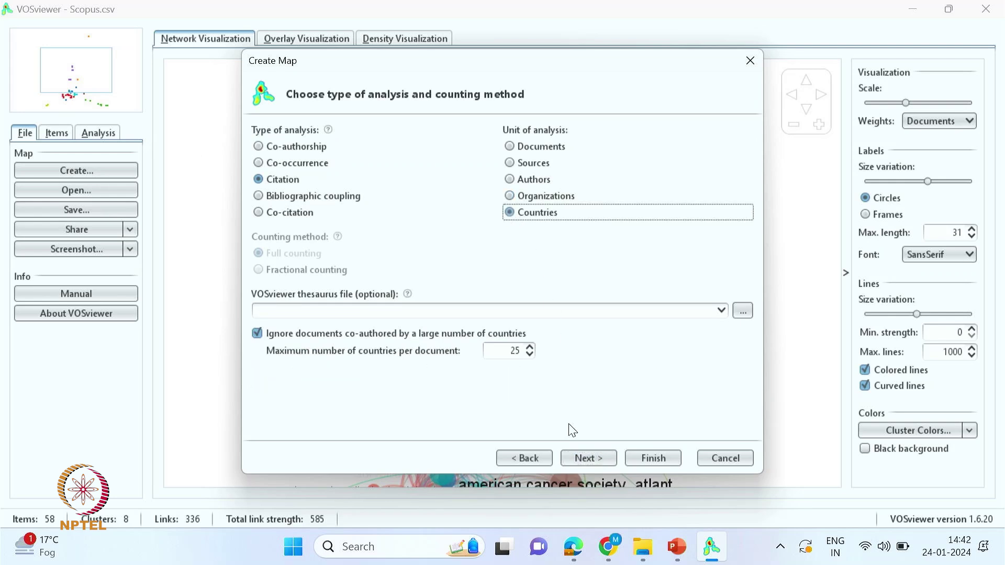
pyautogui.click(588, 461)
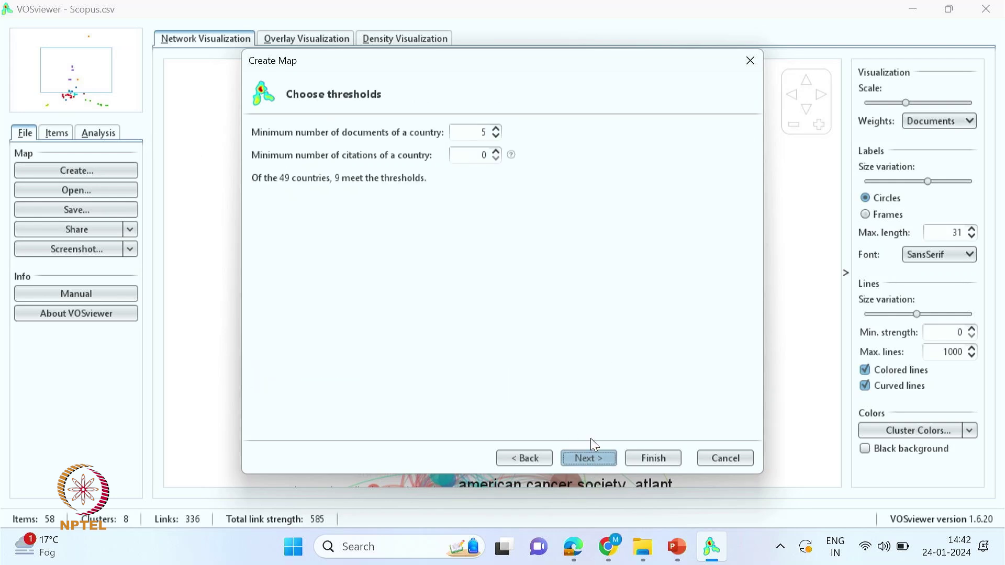
pyautogui.click(495, 137)
pyautogui.click(495, 137)
pyautogui.click(494, 137)
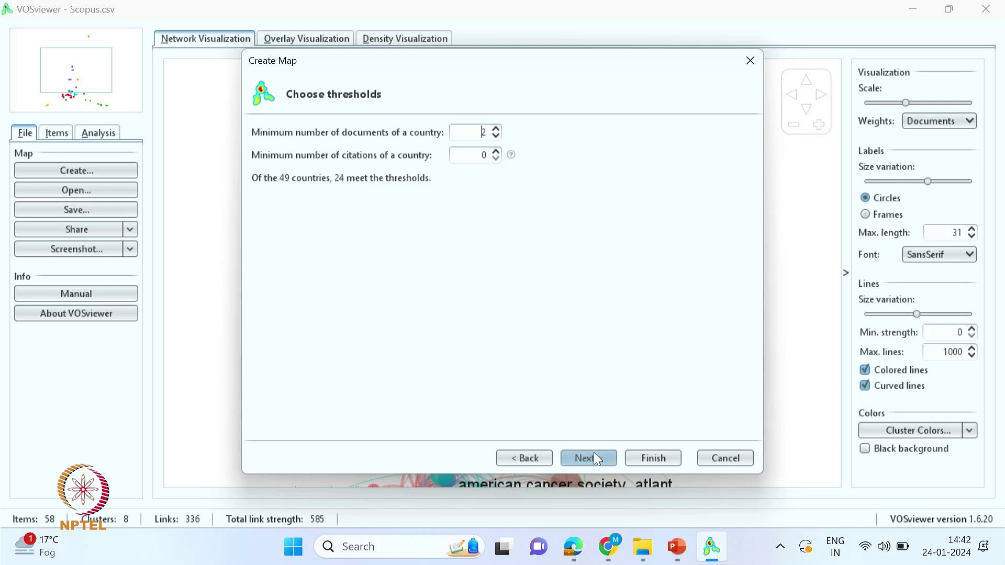
pyautogui.click(583, 460)
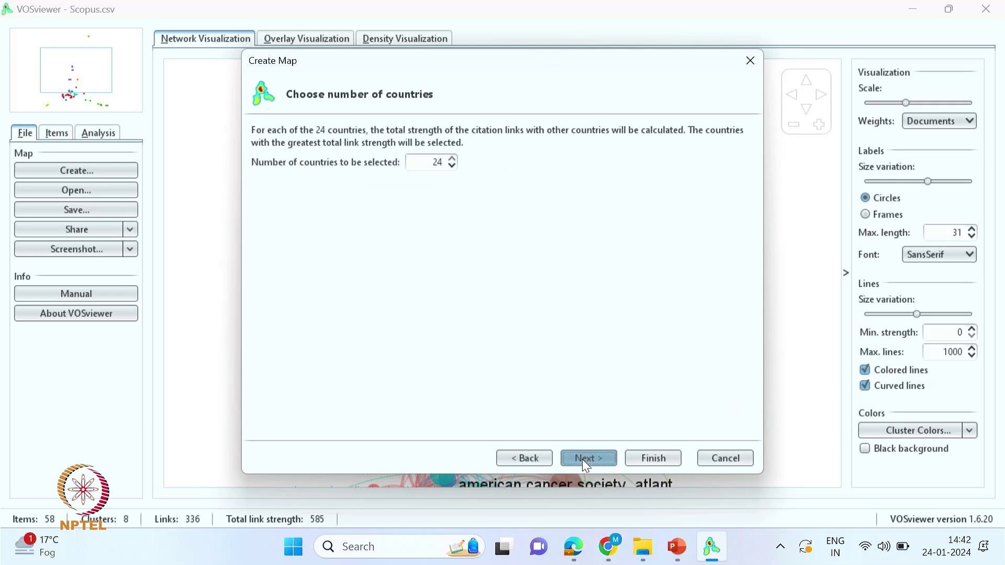
pyautogui.click(589, 460)
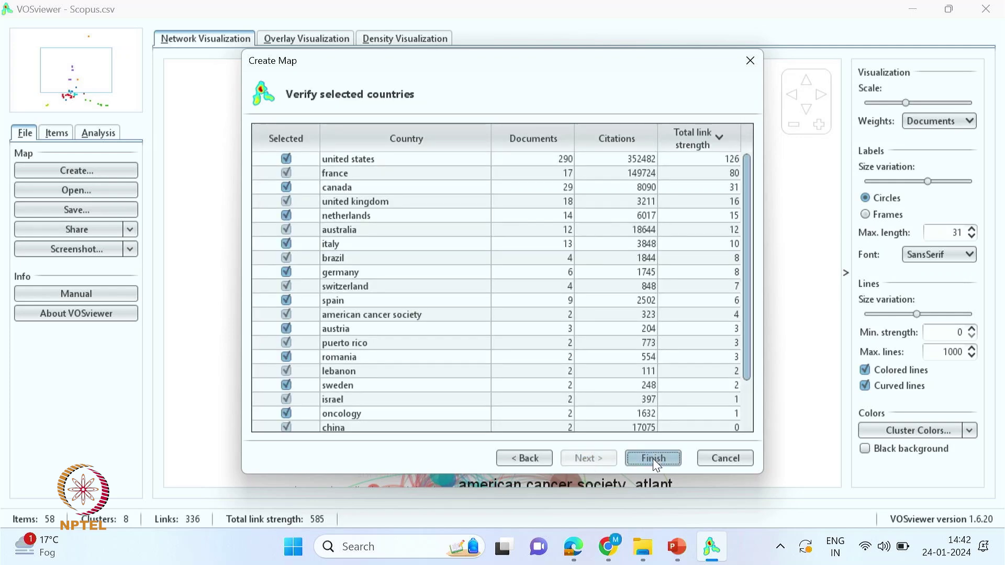
pyautogui.click(654, 459)
pyautogui.click(441, 302)
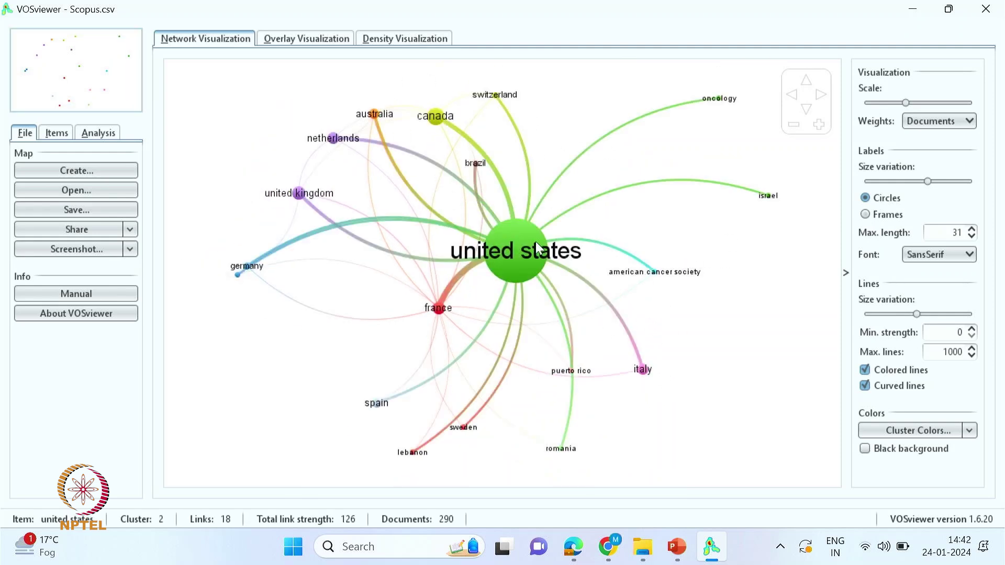
# - Zoom in and out to inspect the 19-country citation network centred on united states
pyautogui.scroll(1, 536, 241)
pyautogui.scroll(1, 525, 252)
pyautogui.scroll(-2, 525, 252)
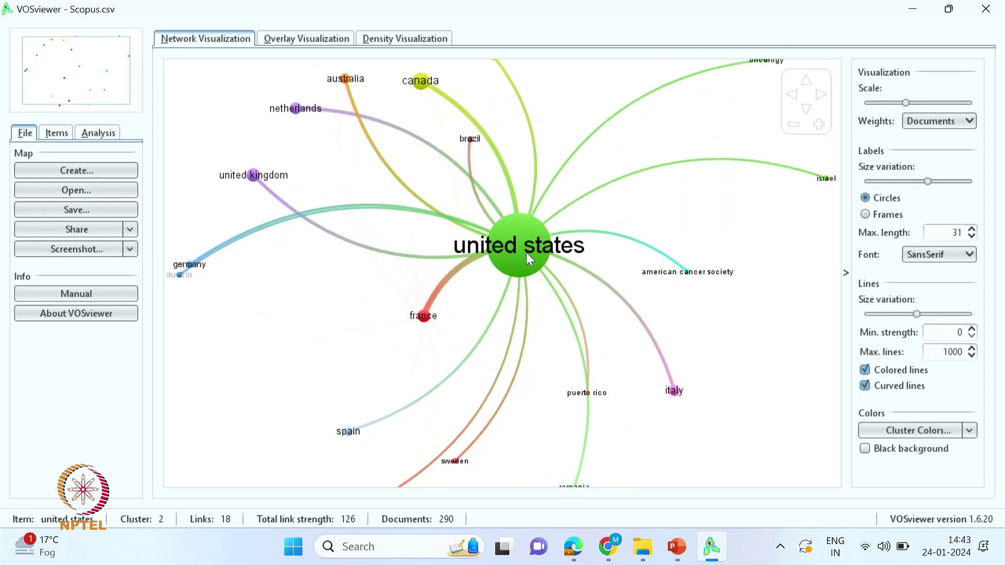
pyautogui.scroll(1, 566, 274)
pyautogui.scroll(-1, 565, 274)
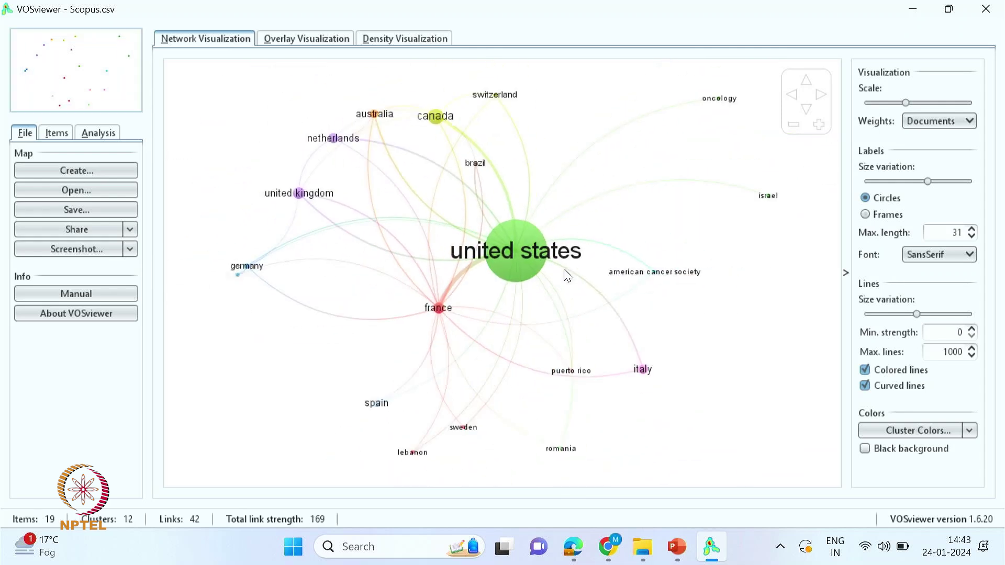
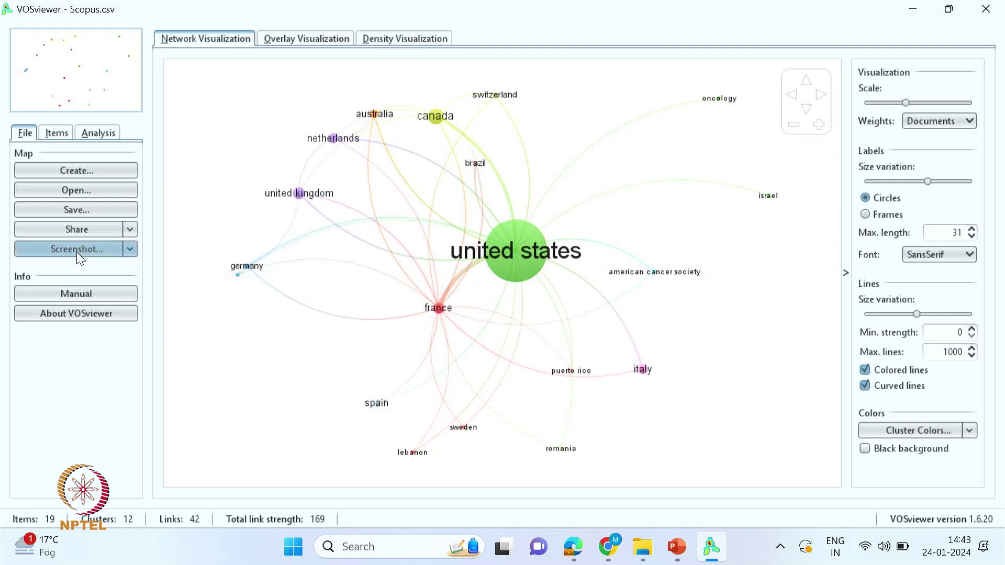
# - Show framed labels and uncoloured straight links, size countries by citations, in overlay view
pyautogui.click(867, 215)
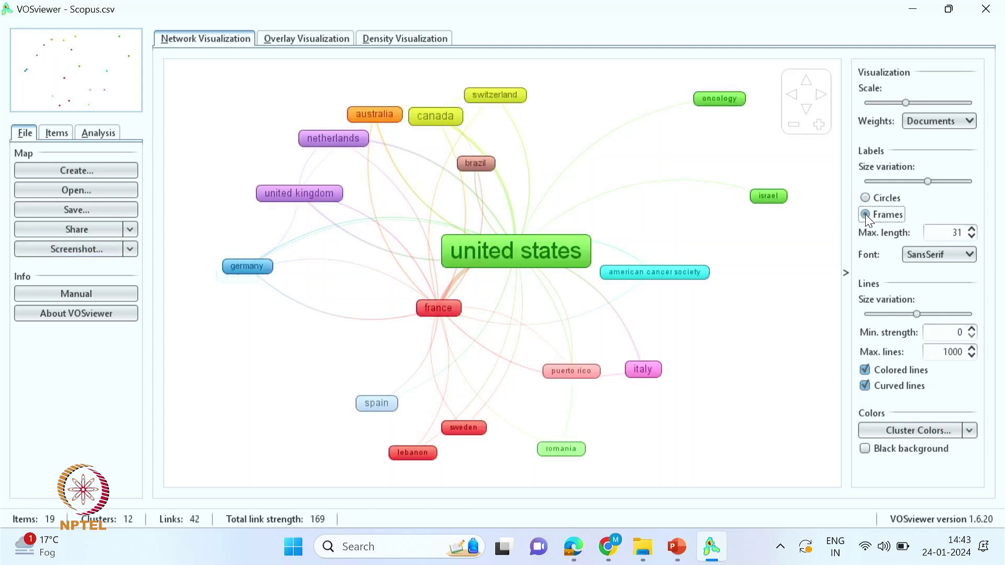
pyautogui.click(865, 198)
pyautogui.click(868, 215)
pyautogui.click(865, 370)
pyautogui.click(866, 385)
pyautogui.click(936, 123)
pyautogui.click(925, 183)
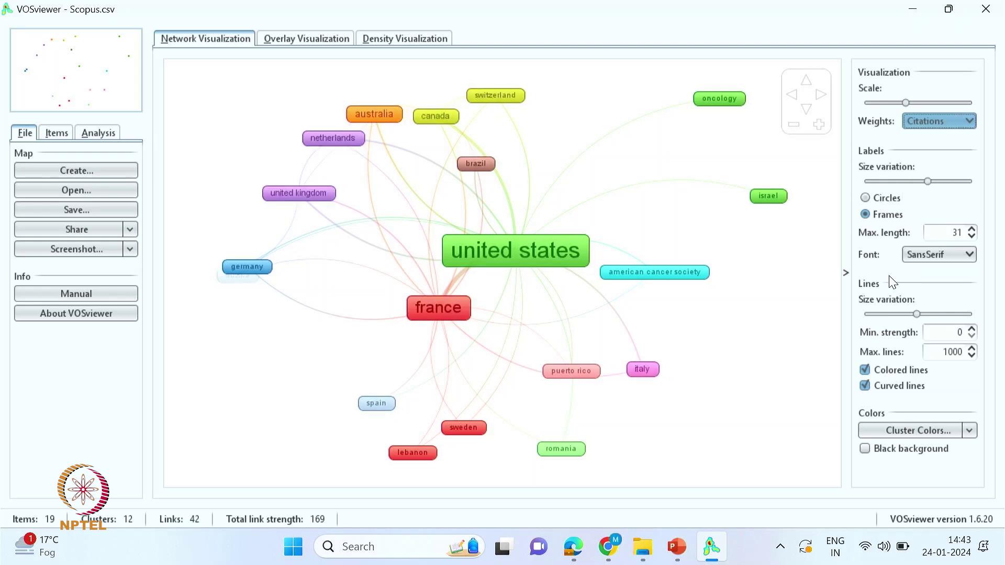
pyautogui.click(296, 42)
pyautogui.click(404, 42)
pyautogui.click(346, 42)
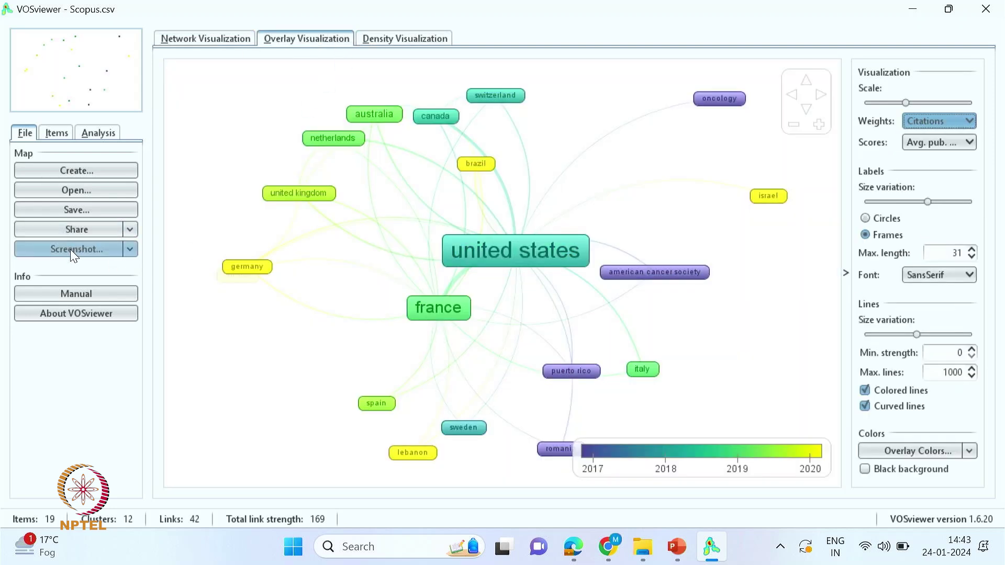
# - Look at the map-saving and online-sharing options, closing both without saving
pyautogui.click(74, 206)
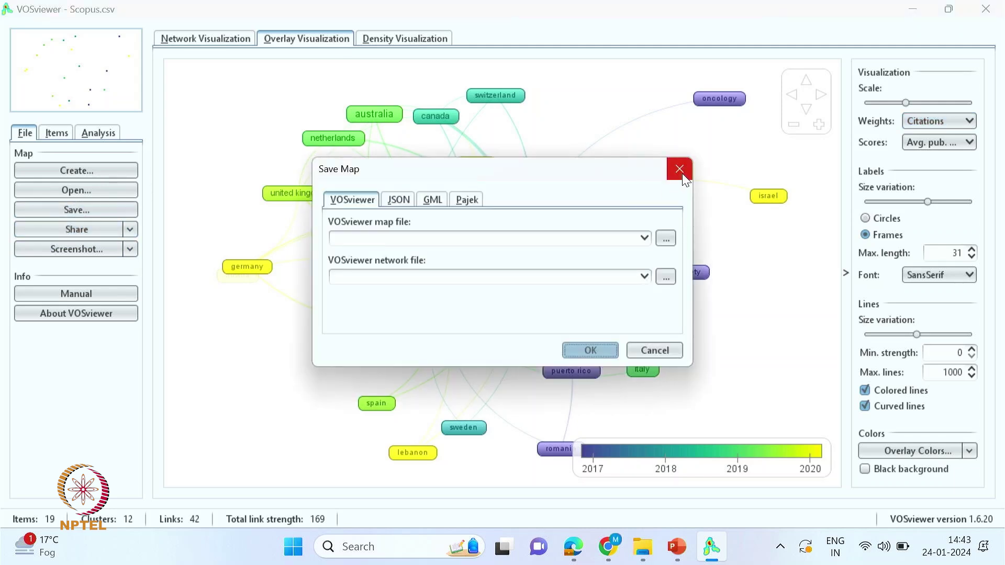
pyautogui.click(680, 169)
pyautogui.click(73, 229)
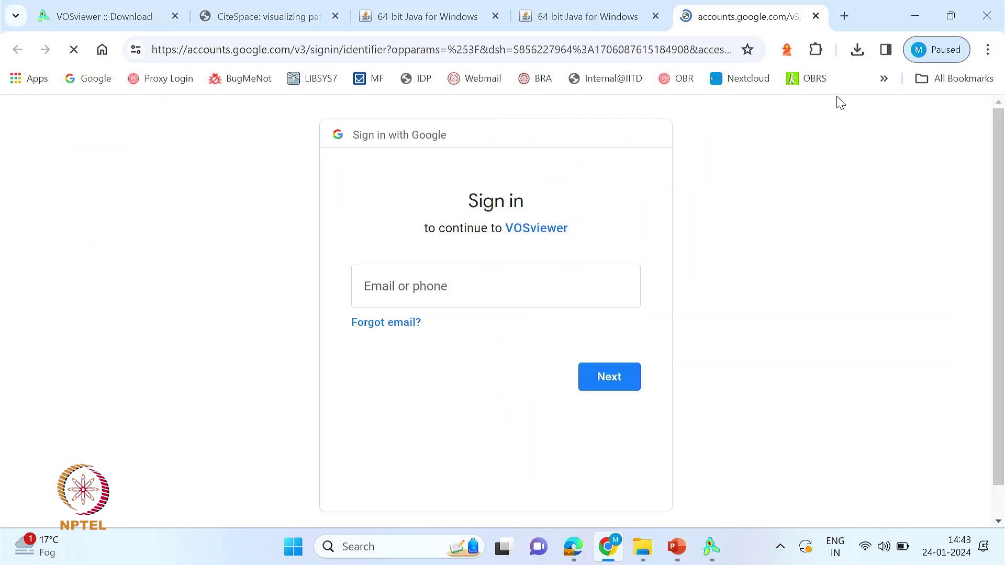
pyautogui.click(818, 16)
pyautogui.click(713, 548)
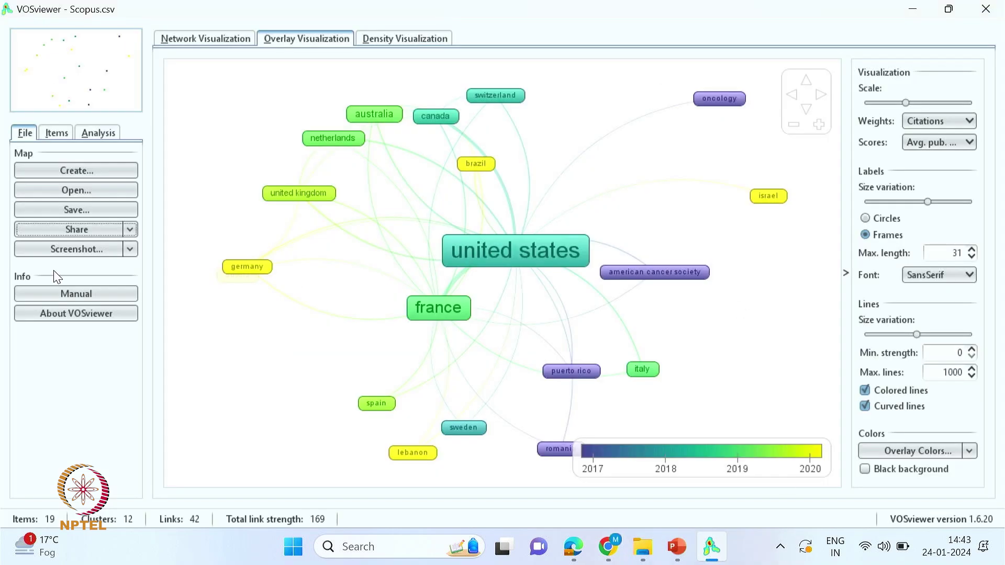
# - Save the overlay screenshot over Citation networks- Organization.png, confirming the replacement
pyautogui.click(49, 255)
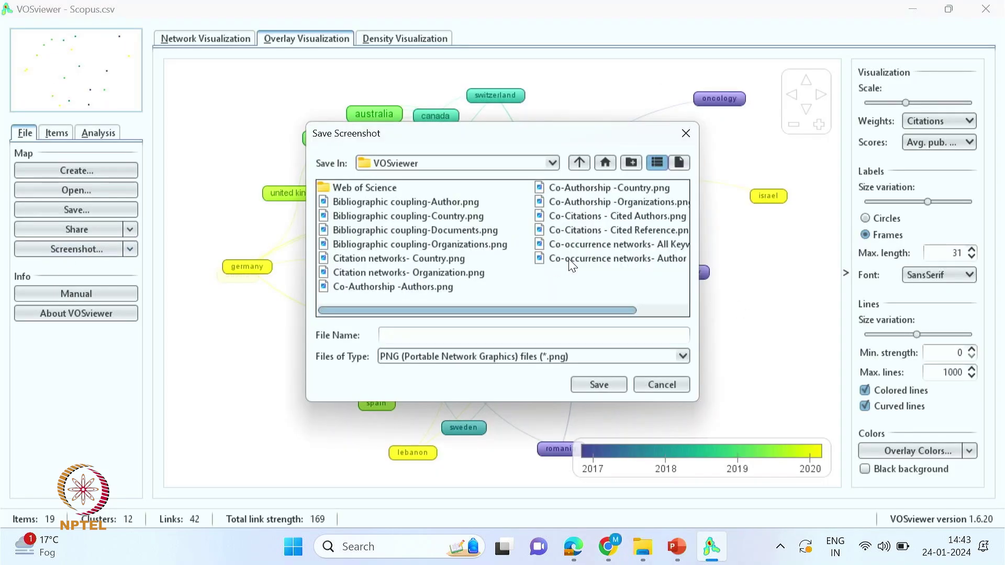
pyautogui.click(417, 273)
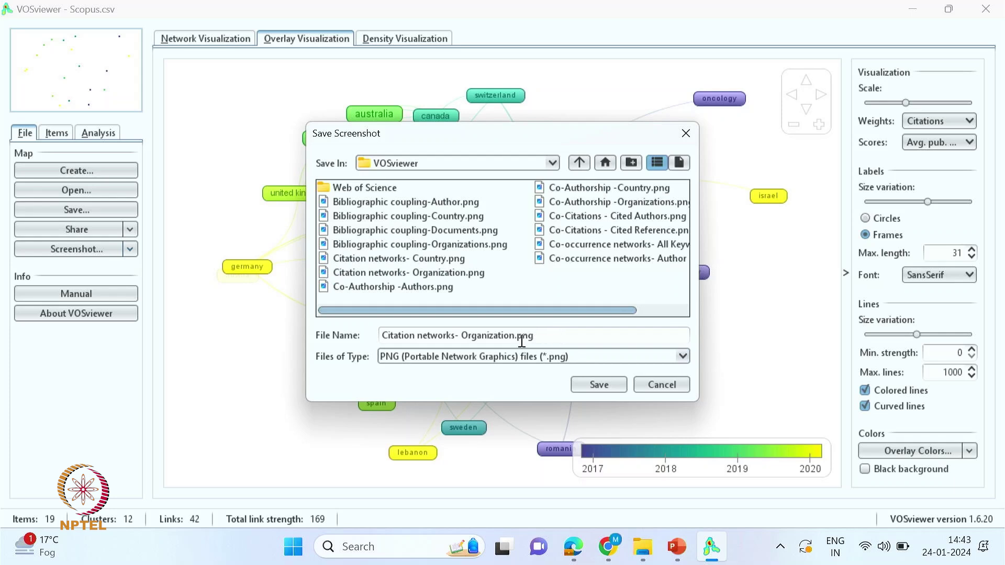
pyautogui.click(599, 385)
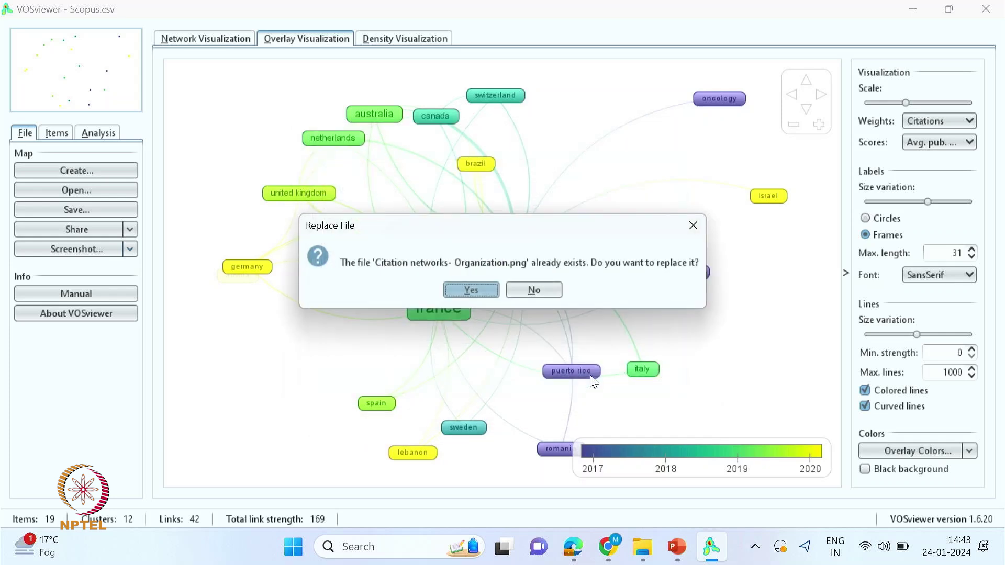
pyautogui.click(471, 292)
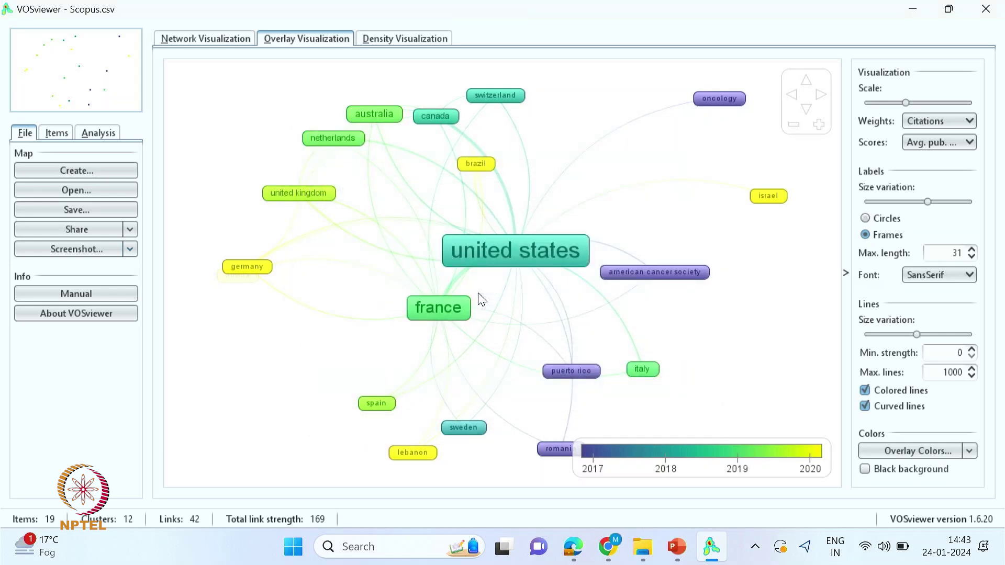
# - Start a new Scopus citation map and settle on authors as the unit of analysis
pyautogui.click(55, 173)
pyautogui.click(583, 458)
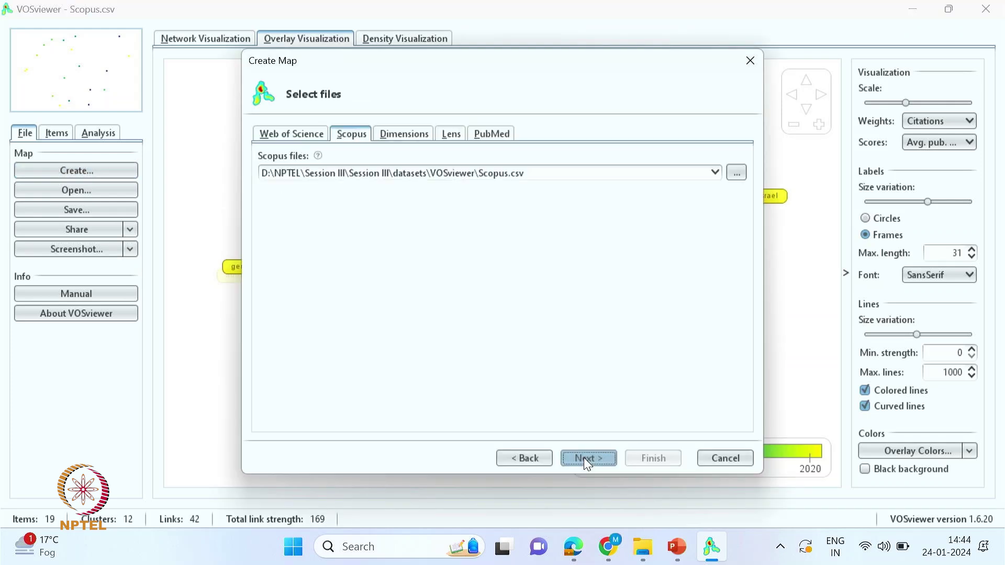
pyautogui.click(583, 457)
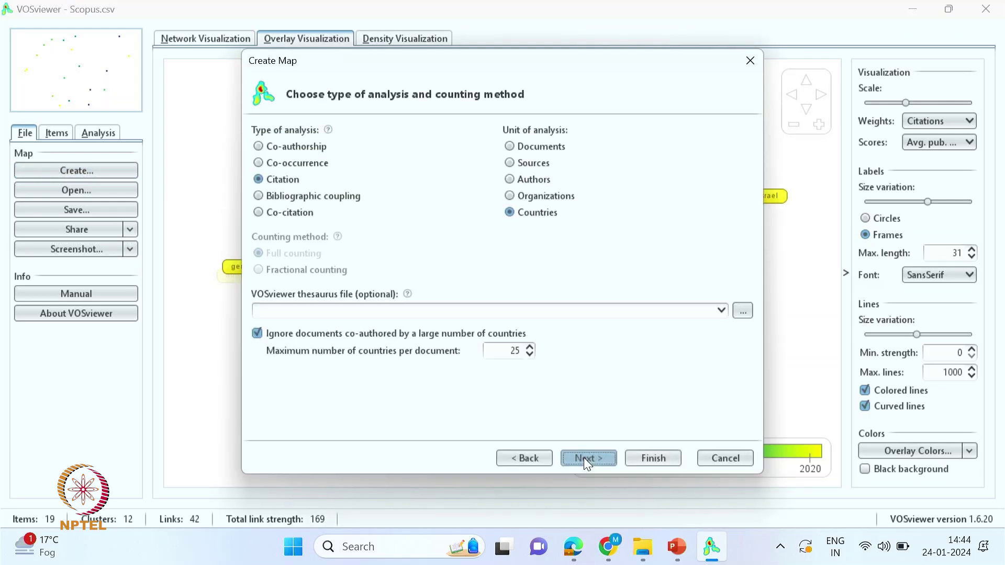
pyautogui.click(511, 180)
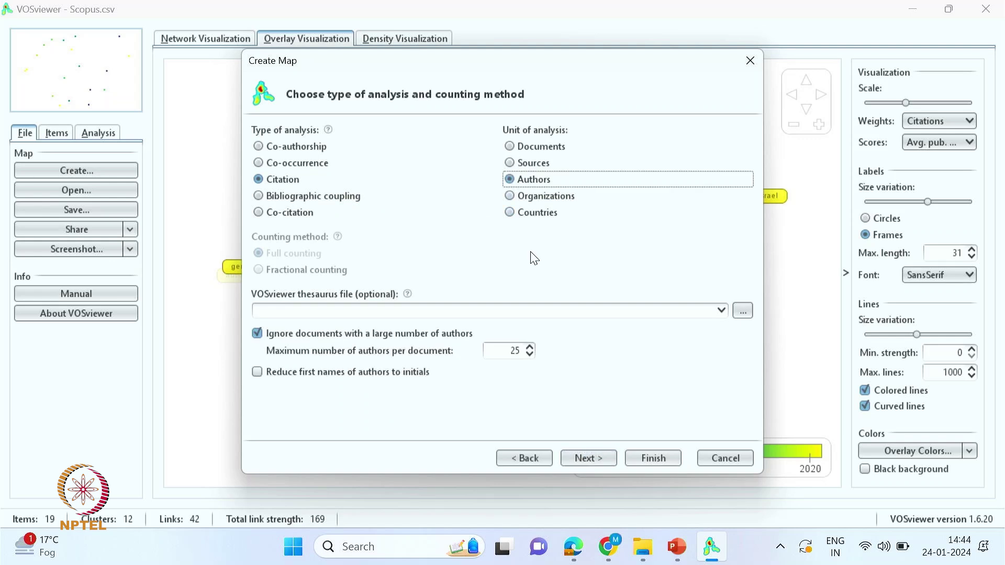
pyautogui.click(510, 164)
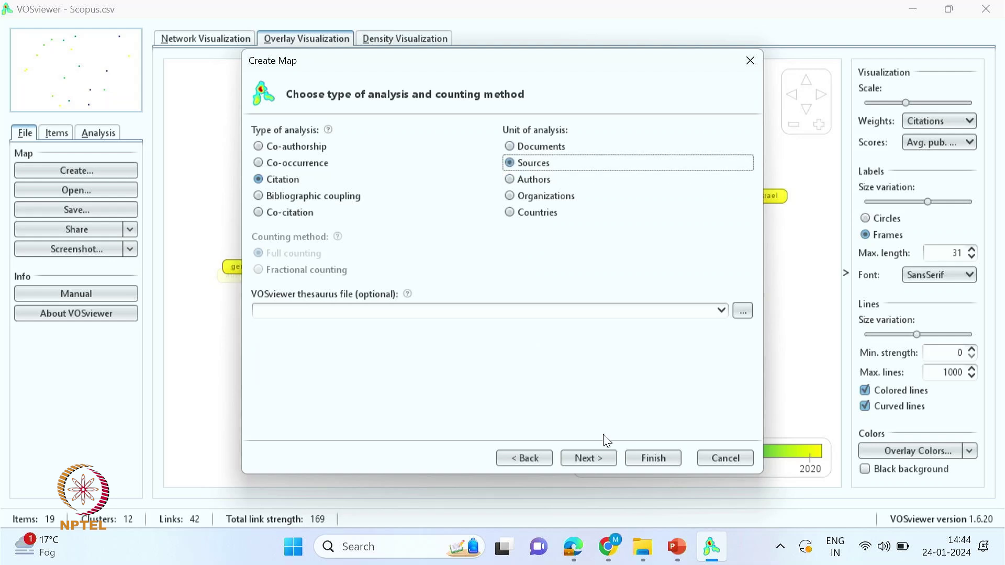
pyautogui.click(510, 179)
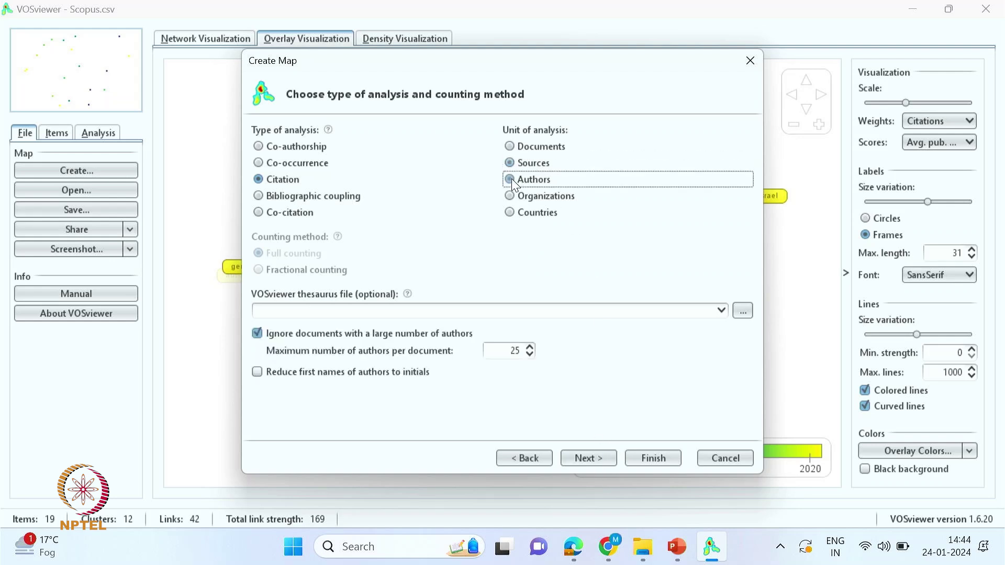
pyautogui.click(510, 147)
pyautogui.click(510, 163)
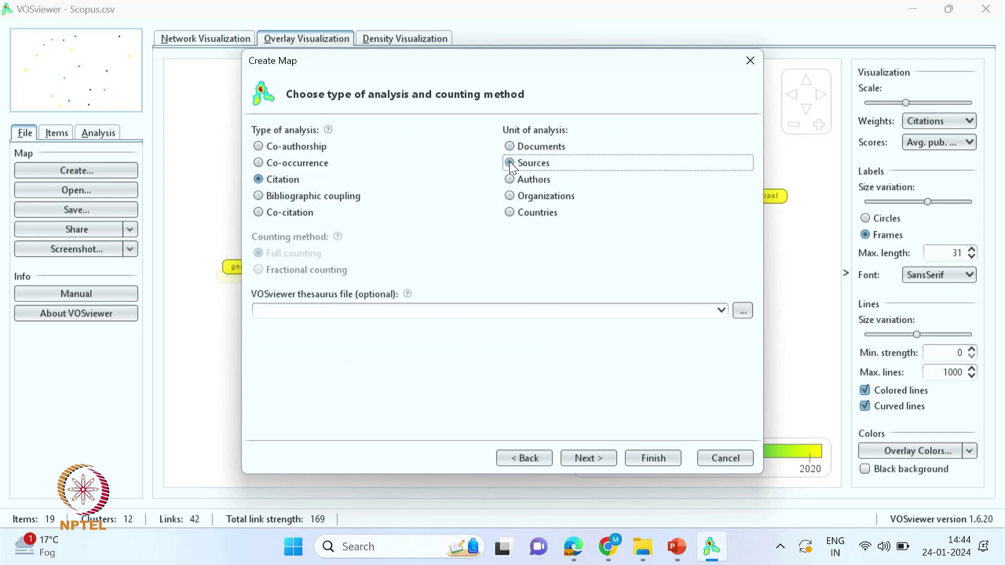
pyautogui.click(509, 180)
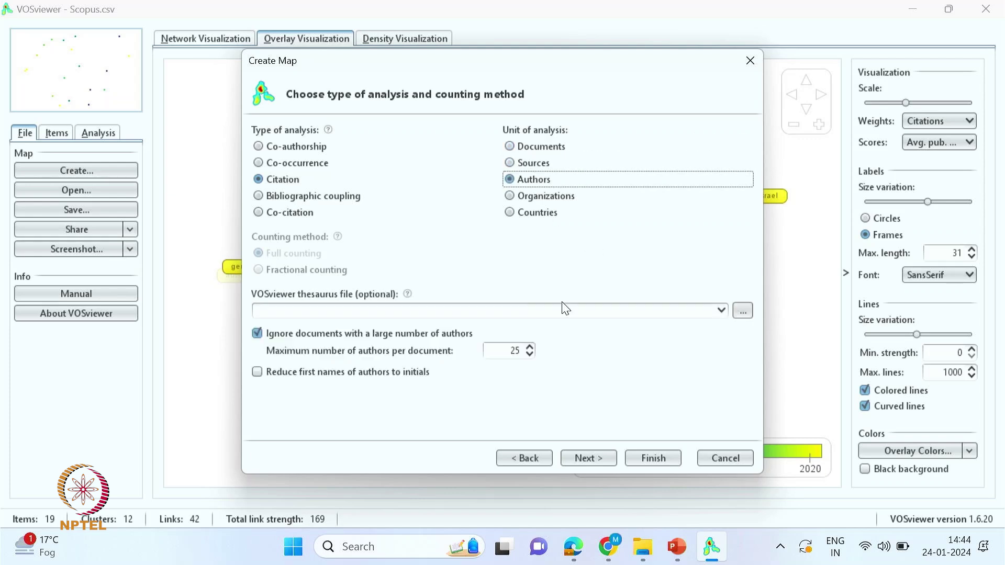
# - Require 2 documents per author, build the 180-author map, keep the 130 connected authors
pyautogui.click(588, 459)
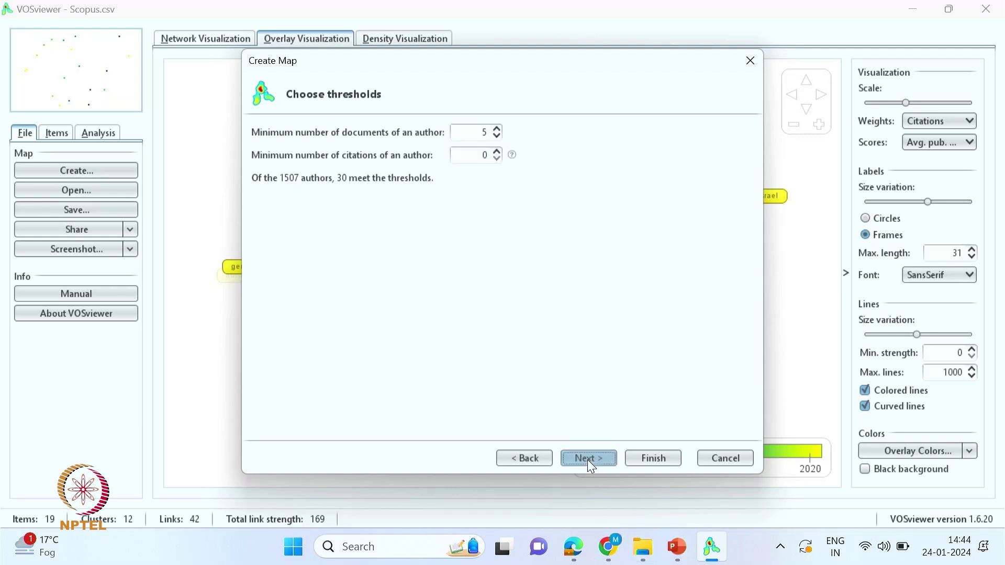
pyautogui.click(497, 136)
pyautogui.click(497, 137)
pyautogui.click(496, 136)
pyautogui.click(496, 137)
pyautogui.click(495, 128)
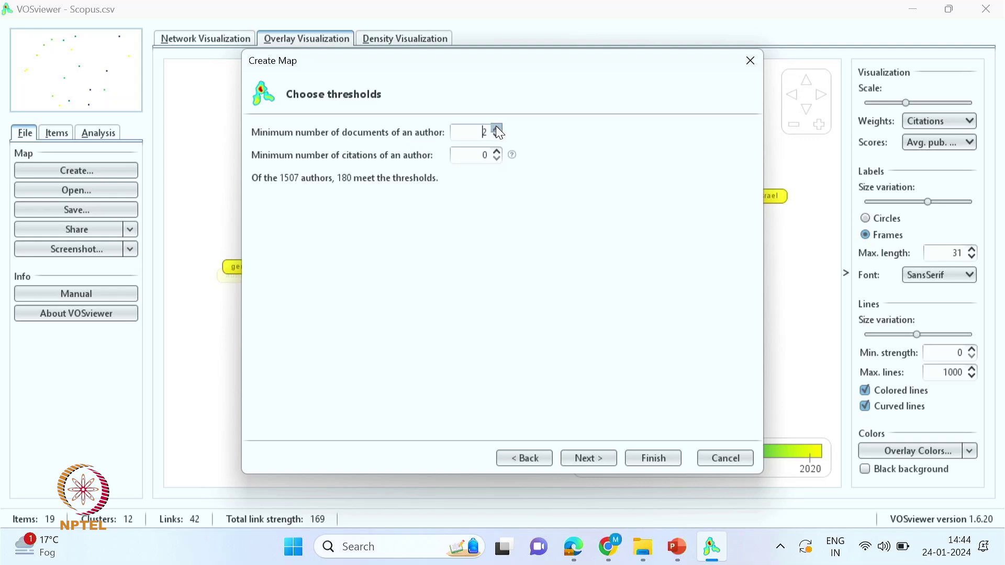
pyautogui.click(590, 461)
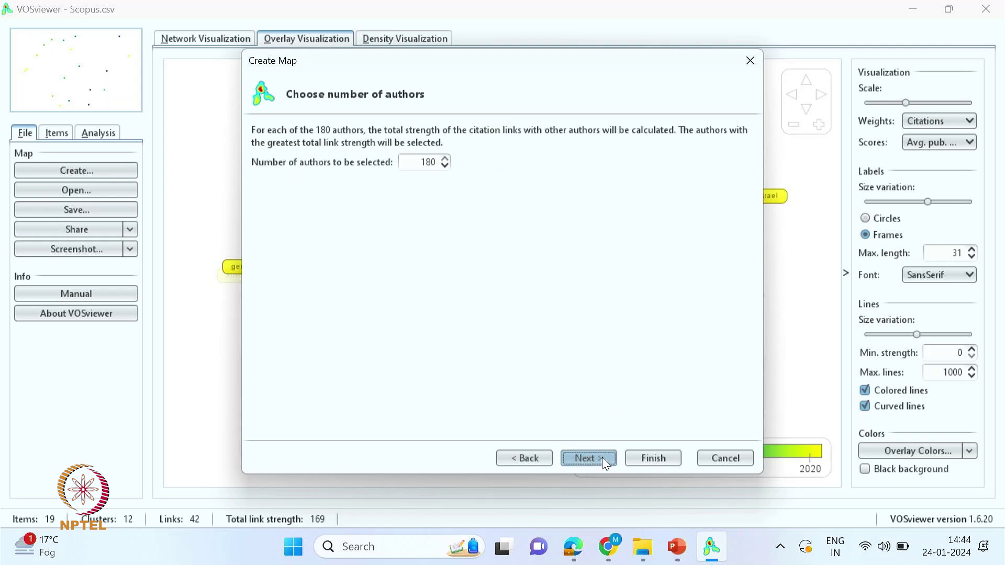
pyautogui.click(602, 457)
pyautogui.click(649, 458)
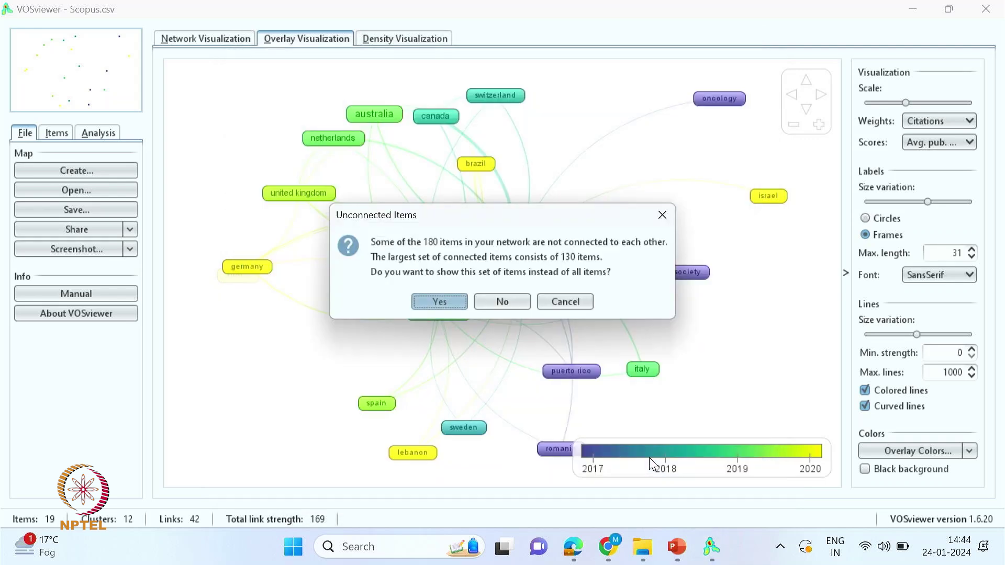
pyautogui.click(438, 302)
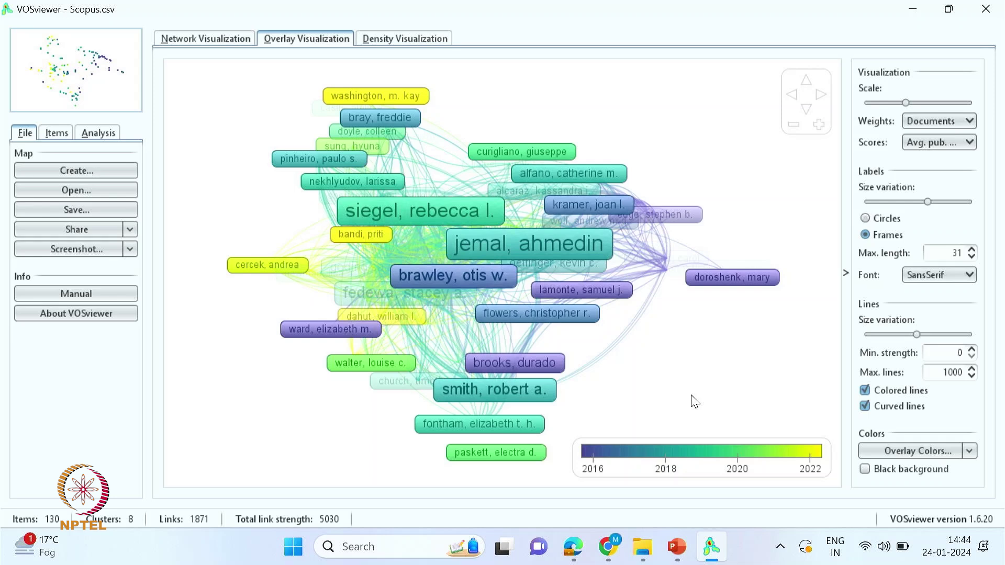
pyautogui.click(193, 35)
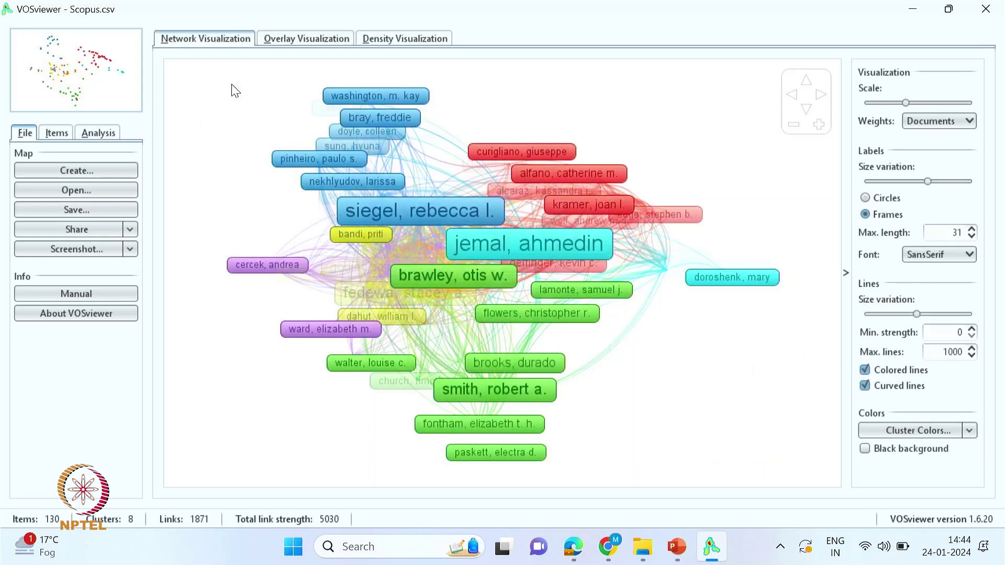
# - Save the map screenshot, reusing the country citation file name with 'Country' replaced by 'Author'
pyautogui.click(77, 249)
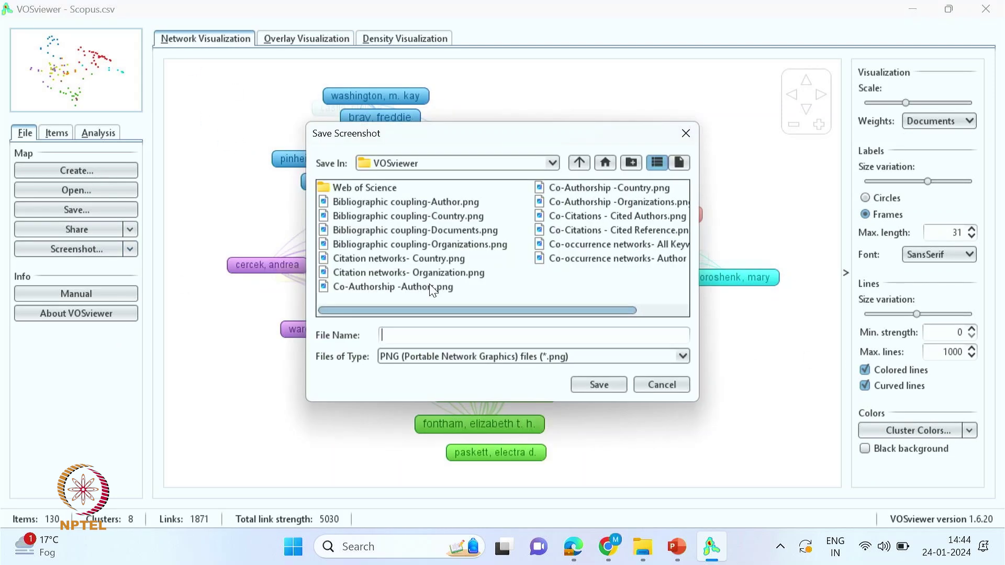
pyautogui.click(419, 258)
pyautogui.doubleClick(484, 335)
pyautogui.press('Left')
pyautogui.hotkey('ctrl', 'shift', 'Left')
pyautogui.write('Author')
pyautogui.press('Return')
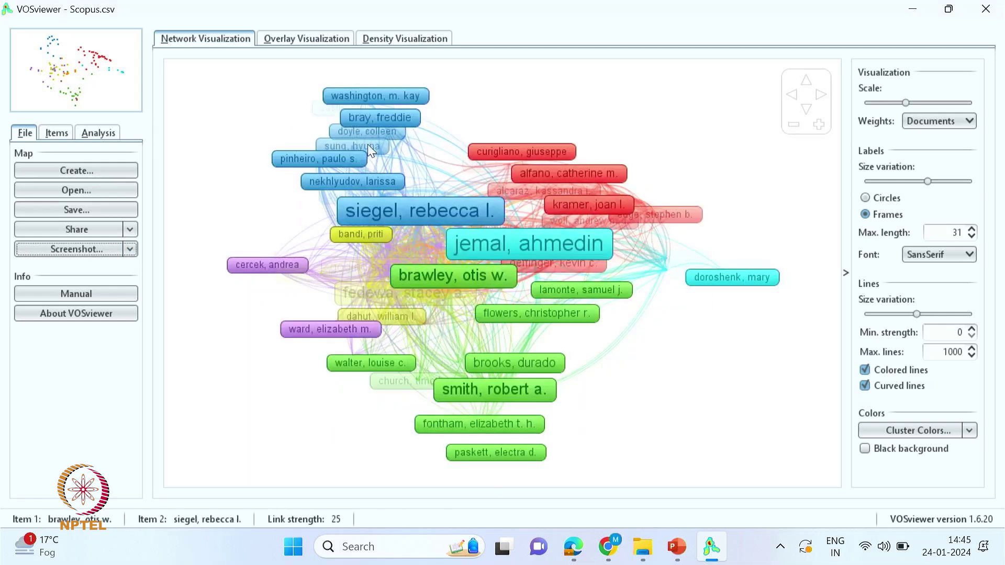
# - Start another map from bibliographic data and reach the file-selection step
pyautogui.click(95, 170)
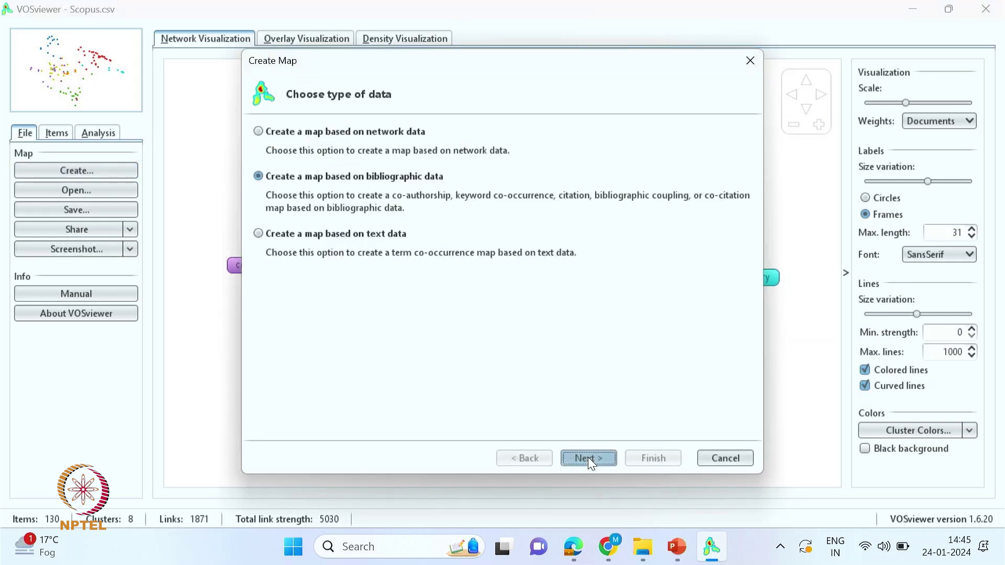
pyautogui.click(588, 458)
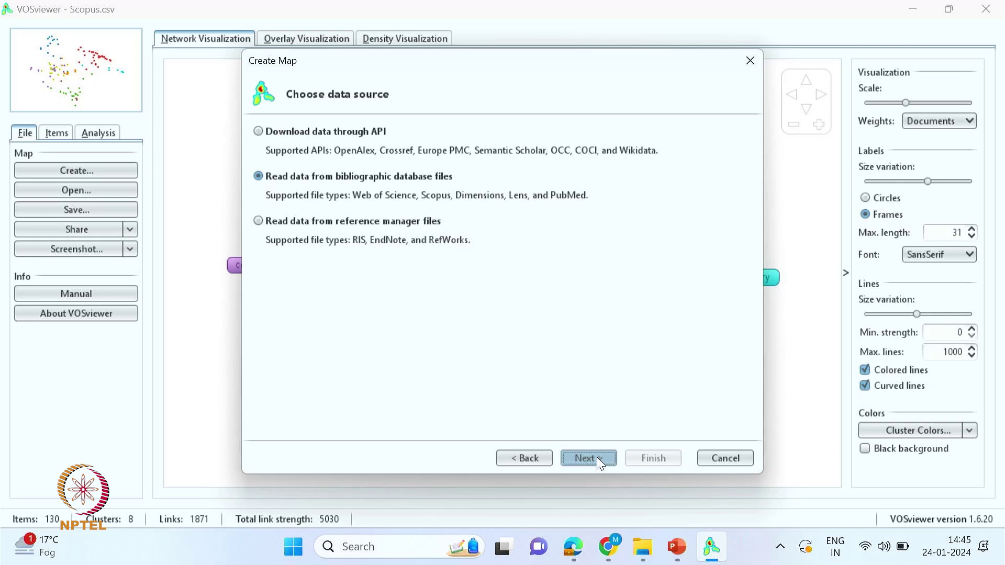
pyautogui.click(597, 460)
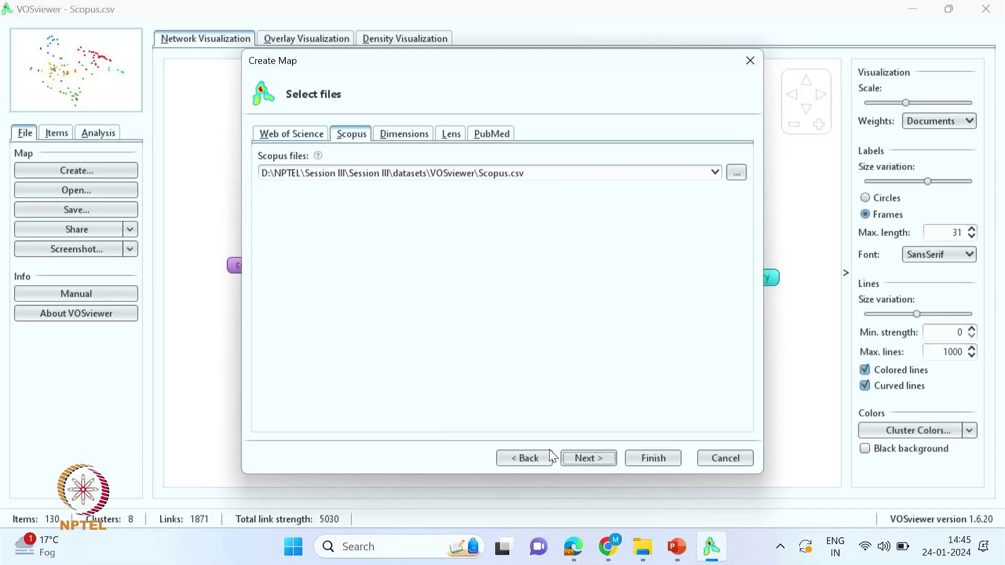
# - Move past the already-chosen Scopus file to the analysis-type step
pyautogui.click(583, 457)
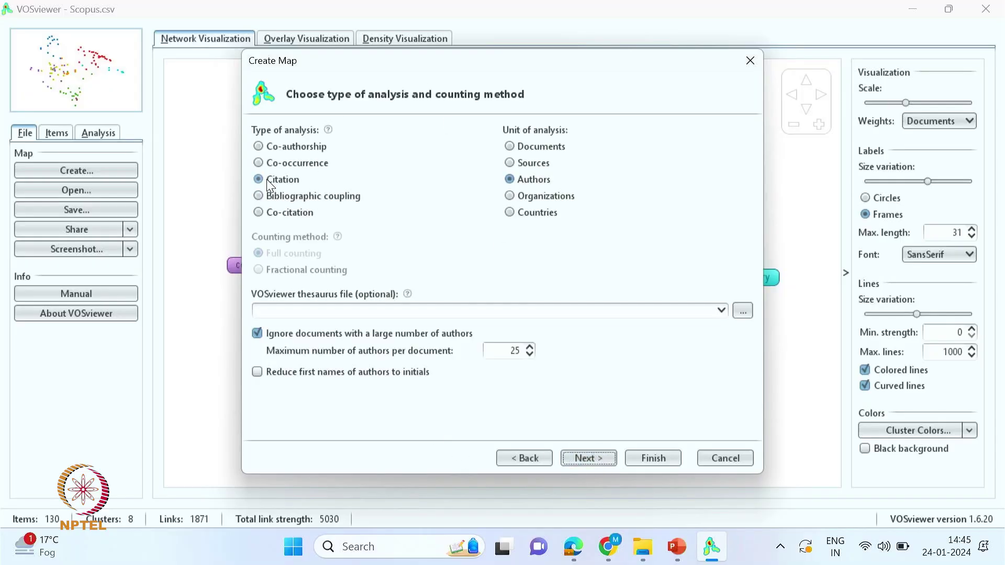
# - Choose bibliographic coupling with documents as the unit of analysis
pyautogui.click(260, 198)
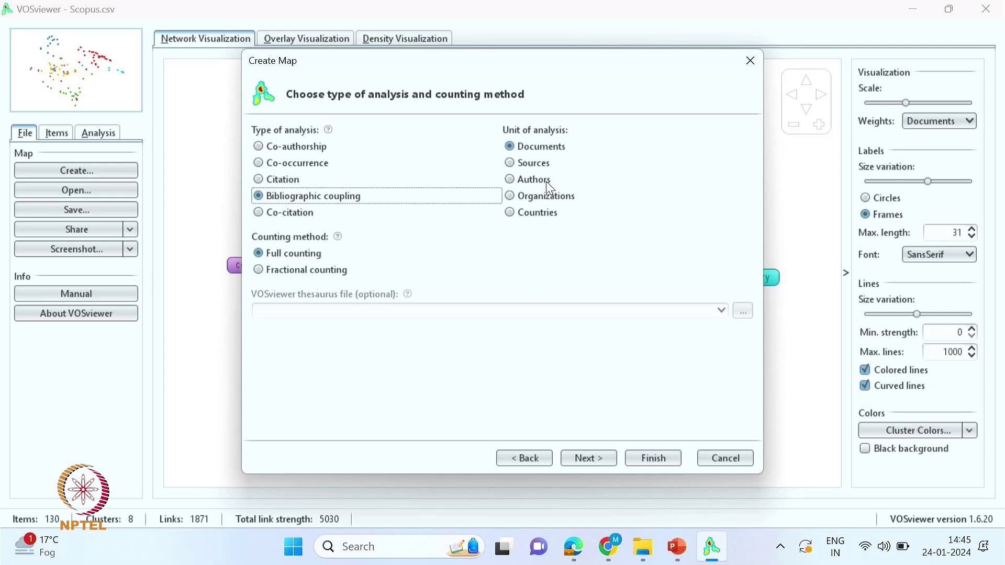
pyautogui.click(510, 181)
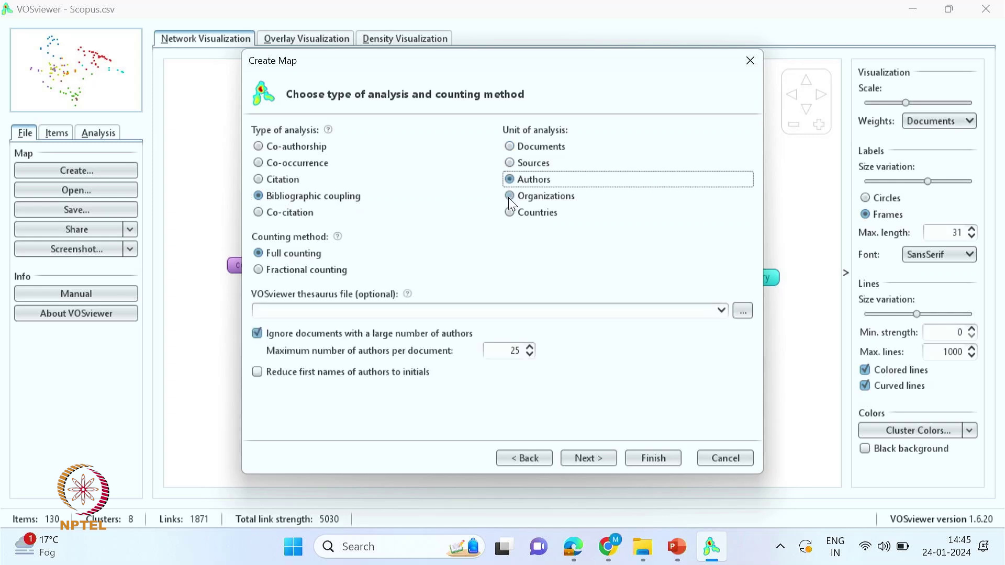
pyautogui.click(509, 197)
pyautogui.click(510, 212)
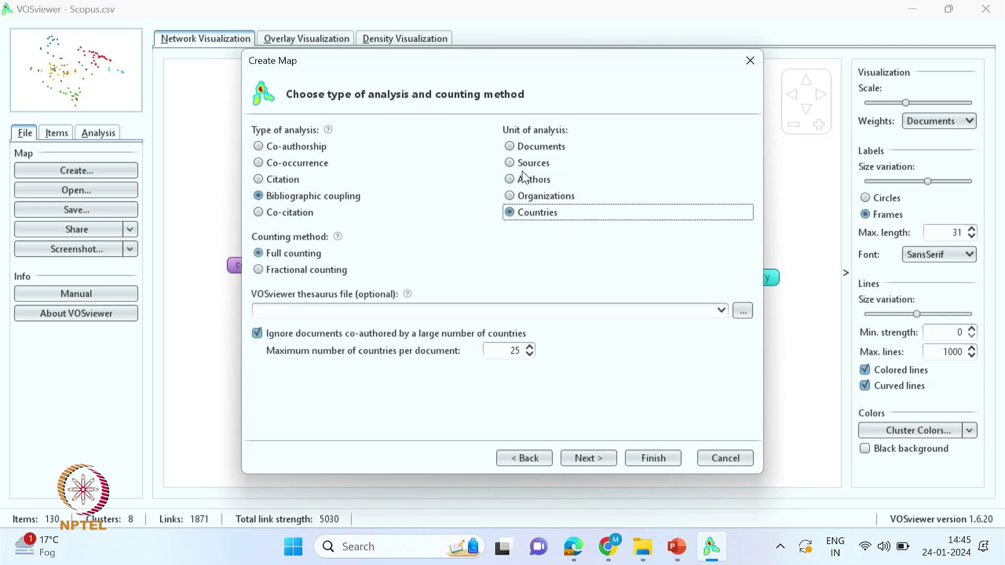
pyautogui.click(510, 147)
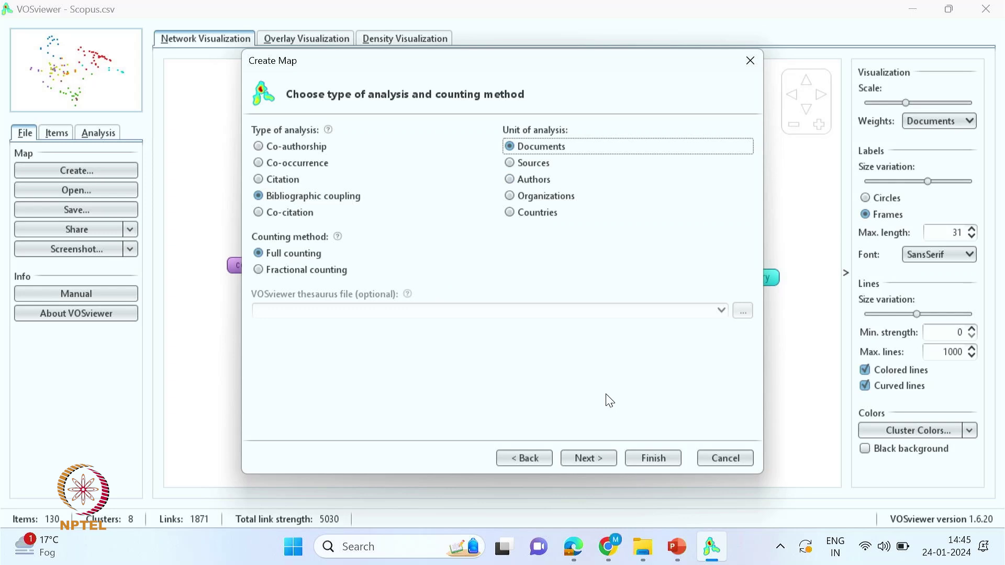
# - Require at least 1 citation, build the map from 398 documents, keep only connected ones
pyautogui.click(587, 460)
pyautogui.click(508, 133)
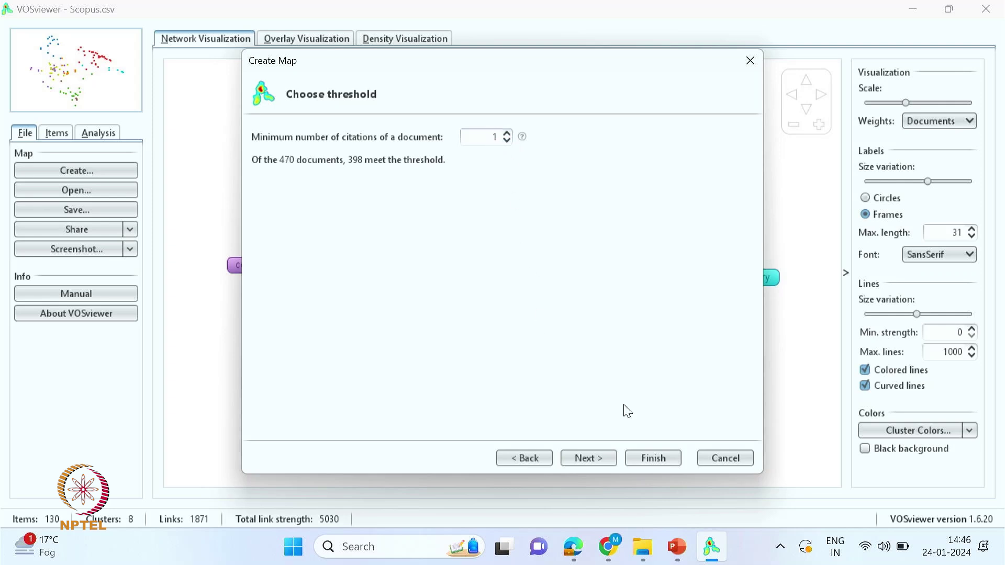
pyautogui.click(588, 461)
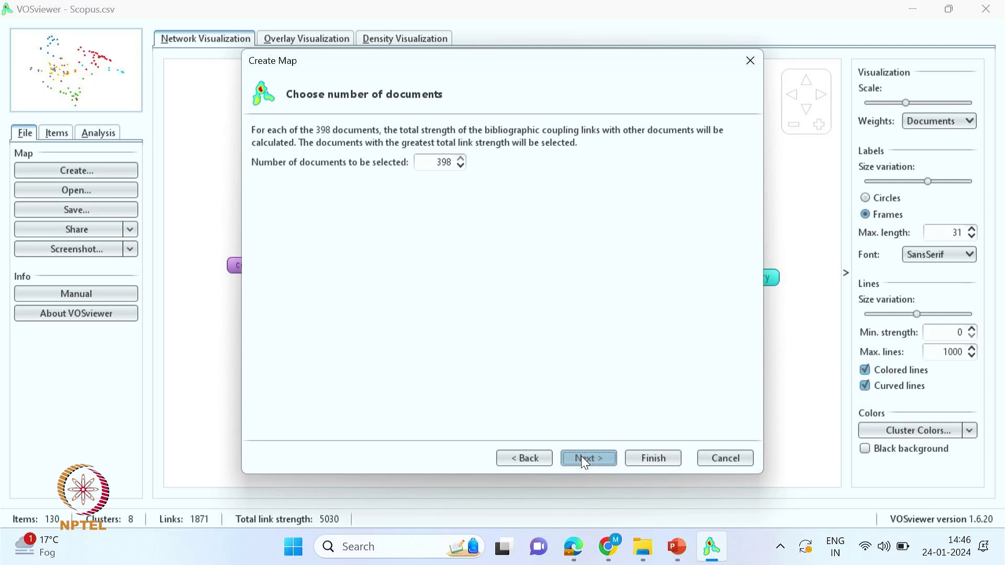
pyautogui.click(583, 458)
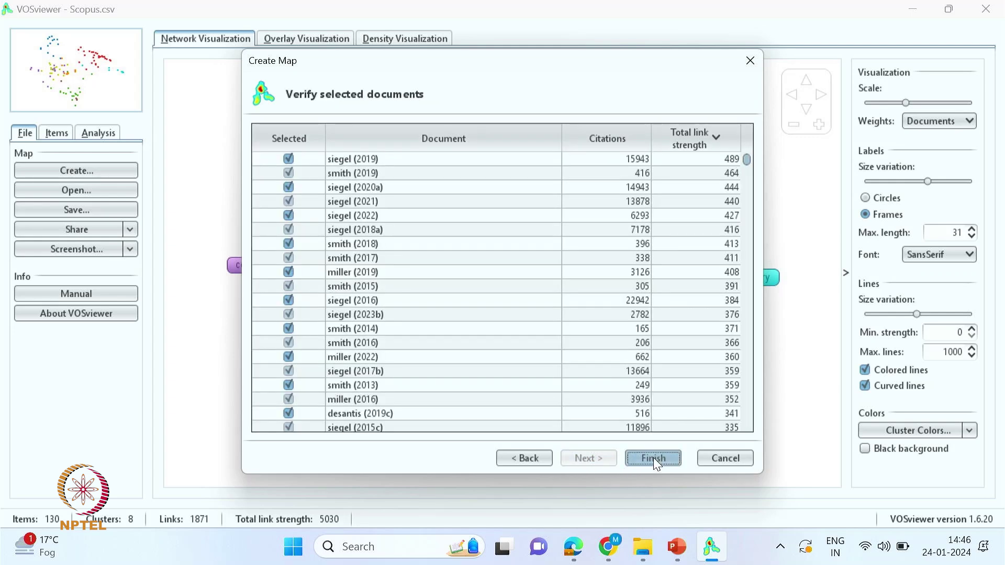
pyautogui.click(654, 458)
pyautogui.click(439, 302)
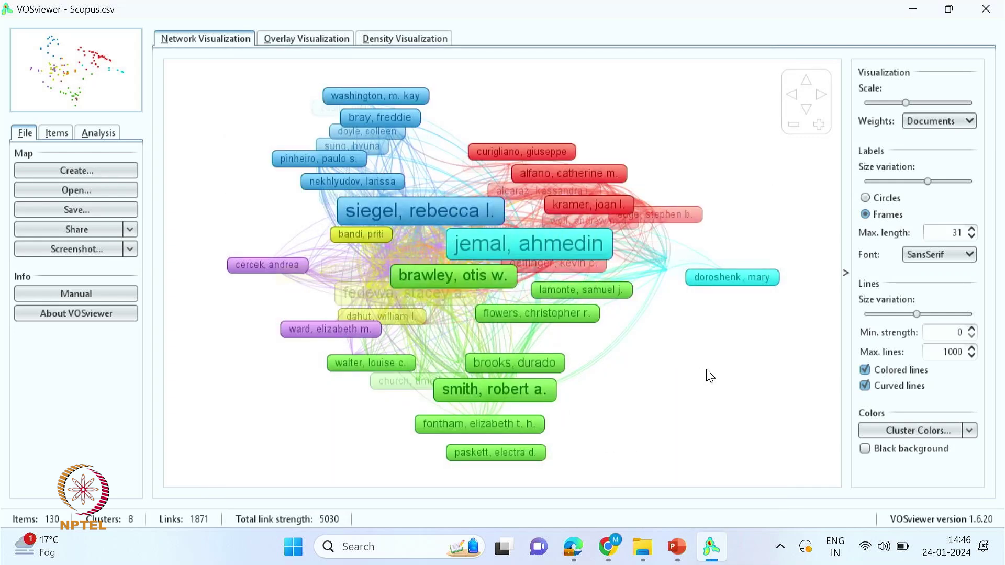
# - Enlarge the map panel and start a new map from the Scopus database file
pyautogui.moveTo(502, 398); pyautogui.dragTo(504, 460)
pyautogui.moveTo(547, 343)
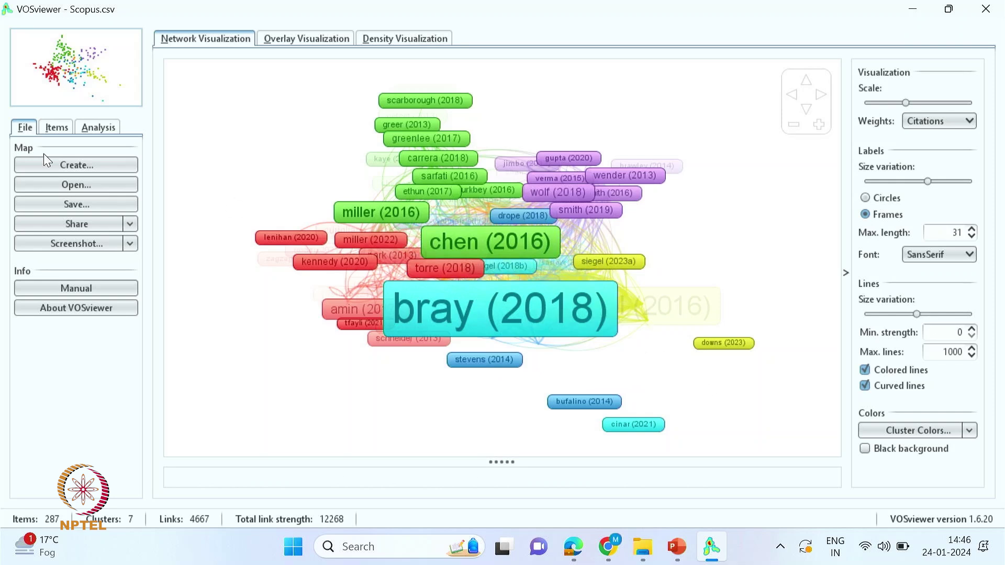
pyautogui.click(76, 166)
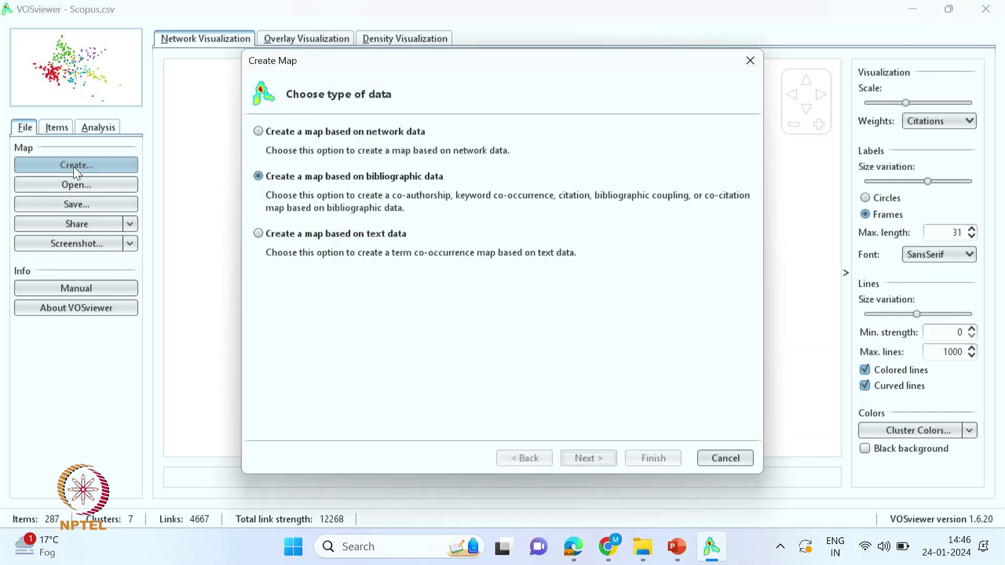
pyautogui.click(590, 456)
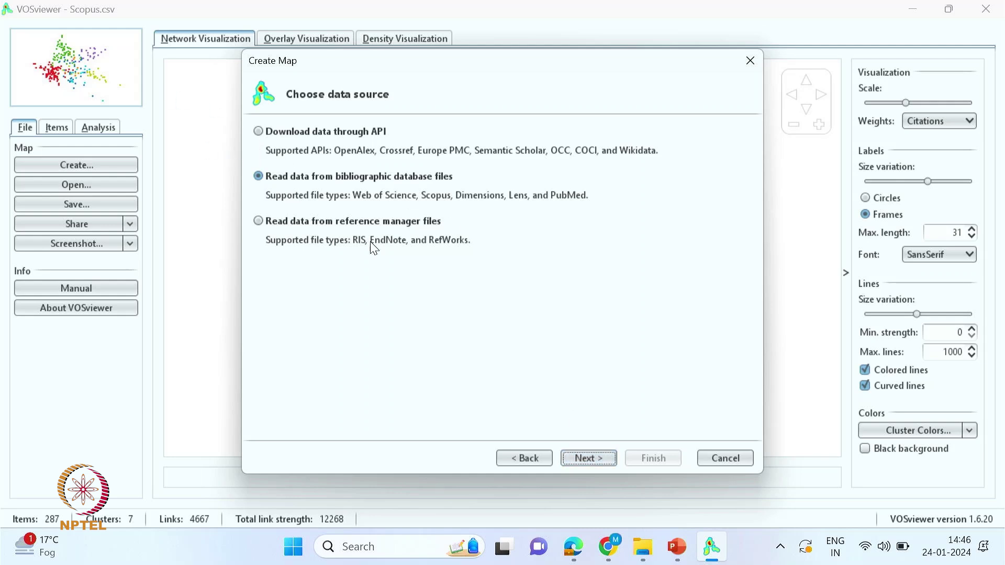
pyautogui.click(594, 460)
pyautogui.click(594, 459)
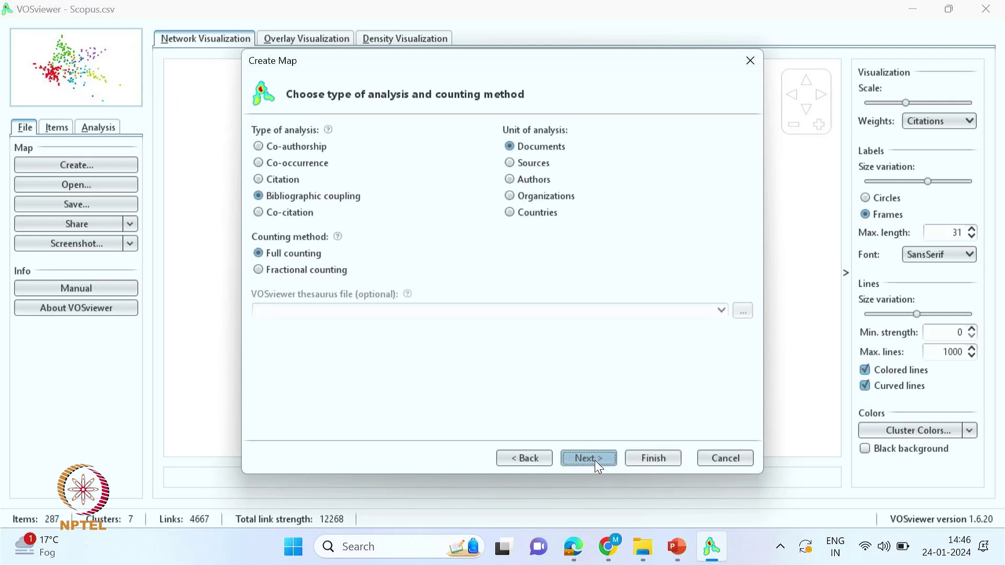
# - Try sources as the unit, dismiss the fewer-than-three-sources error twice, then choose authors
pyautogui.click(510, 162)
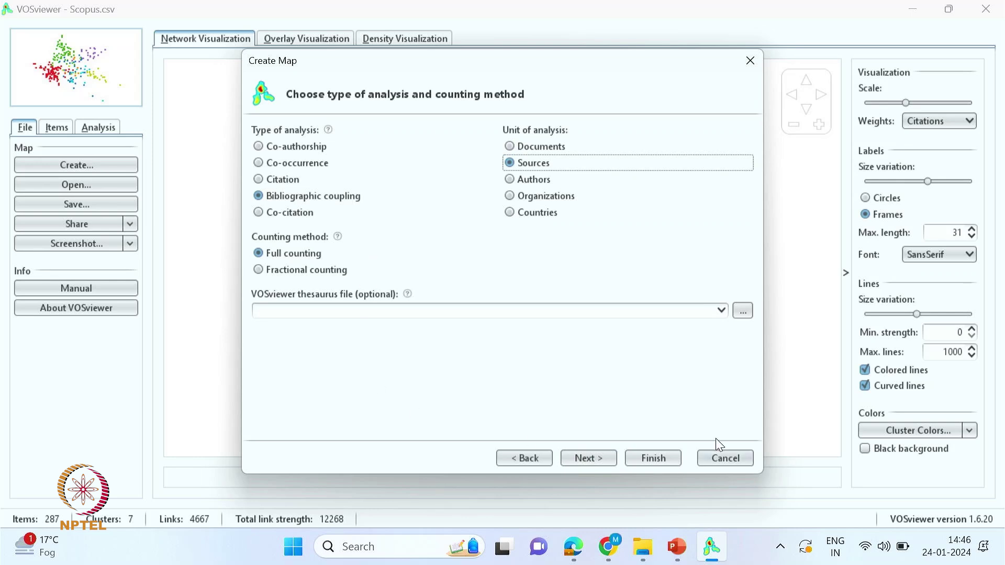
pyautogui.click(593, 460)
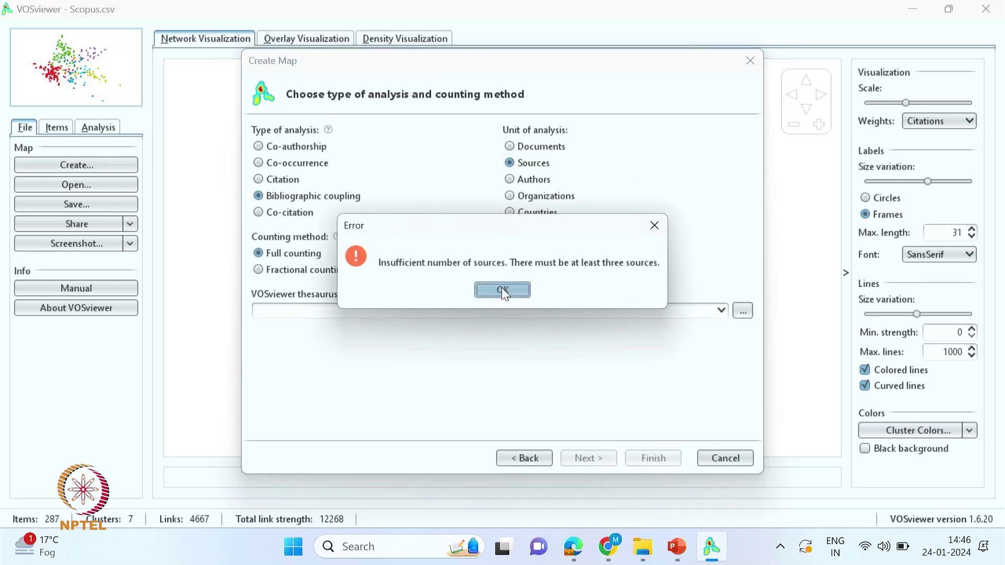
pyautogui.click(501, 288)
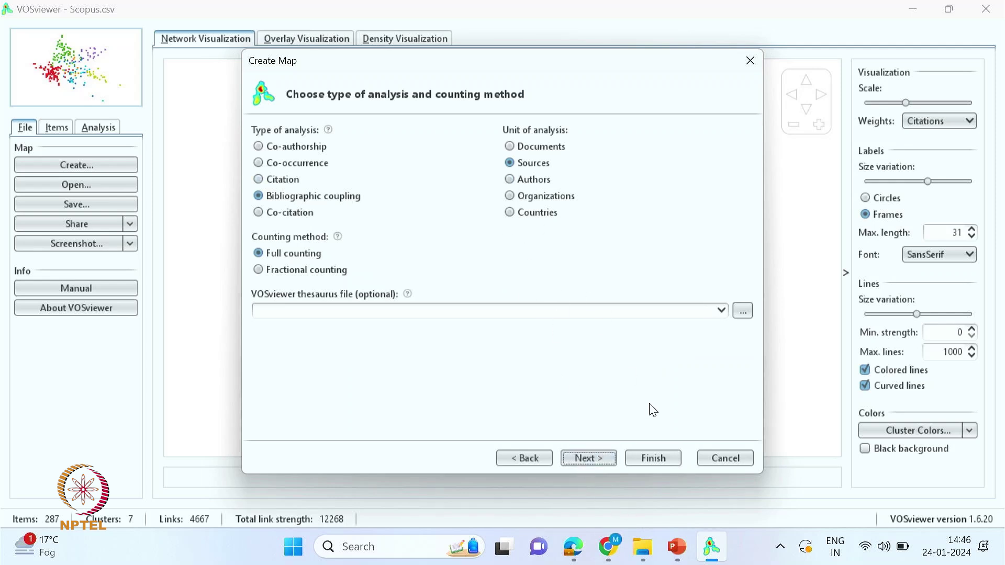
pyautogui.click(590, 449)
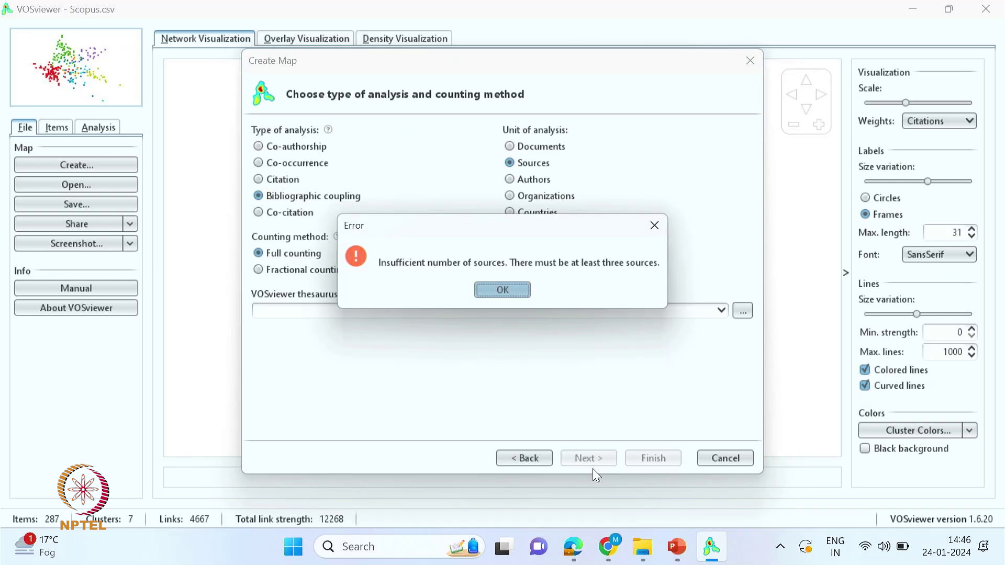
pyautogui.click(504, 290)
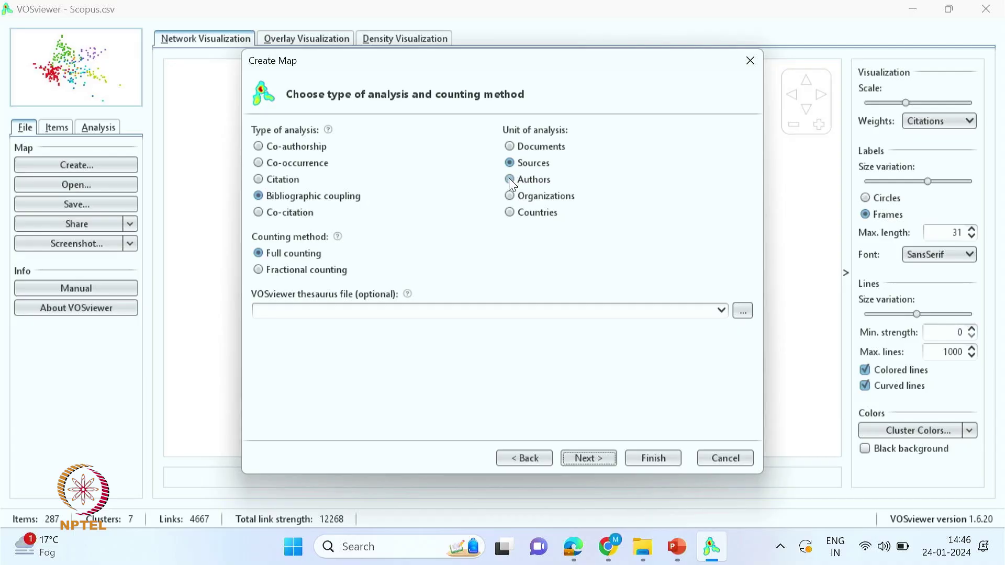
pyautogui.click(511, 180)
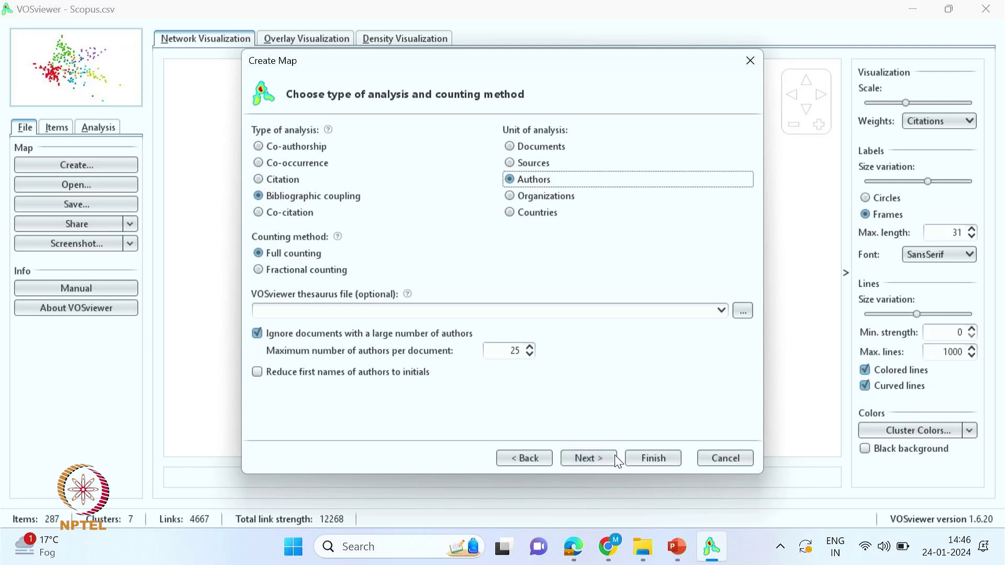
# - Set minimum documents per author to 2 and build the map from all 180 authors
pyautogui.click(582, 458)
pyautogui.click(497, 137)
pyautogui.click(496, 136)
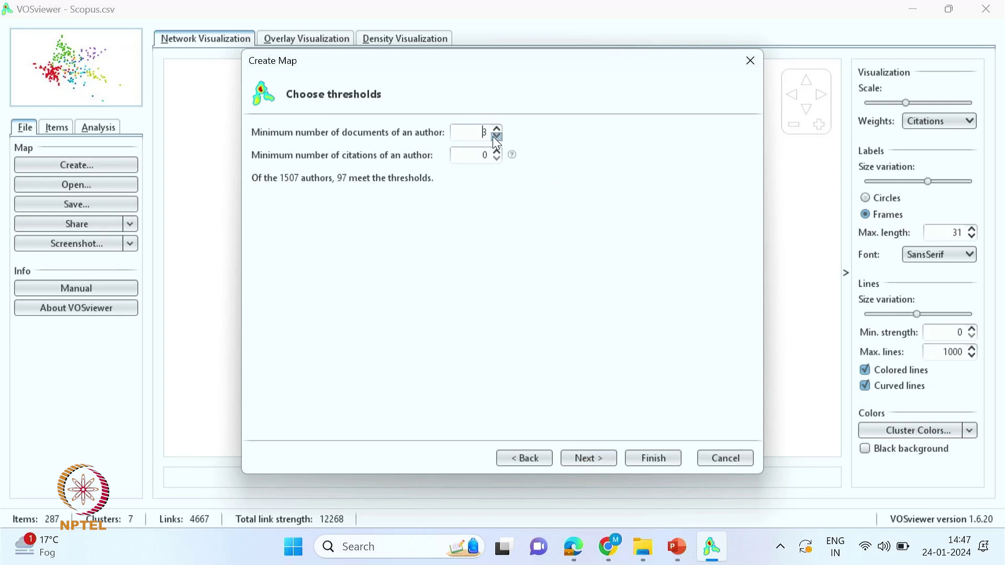
pyautogui.click(496, 137)
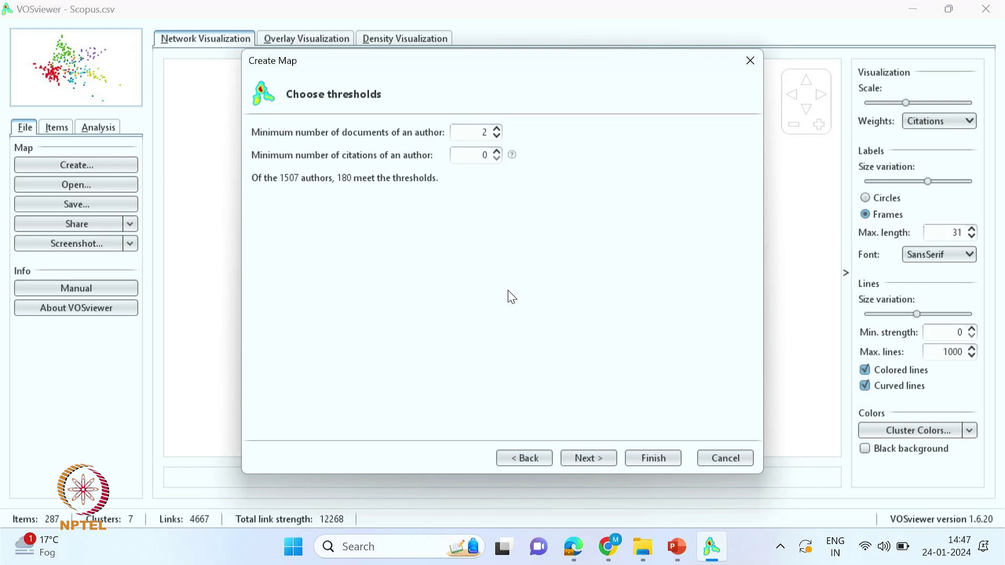
pyautogui.click(589, 459)
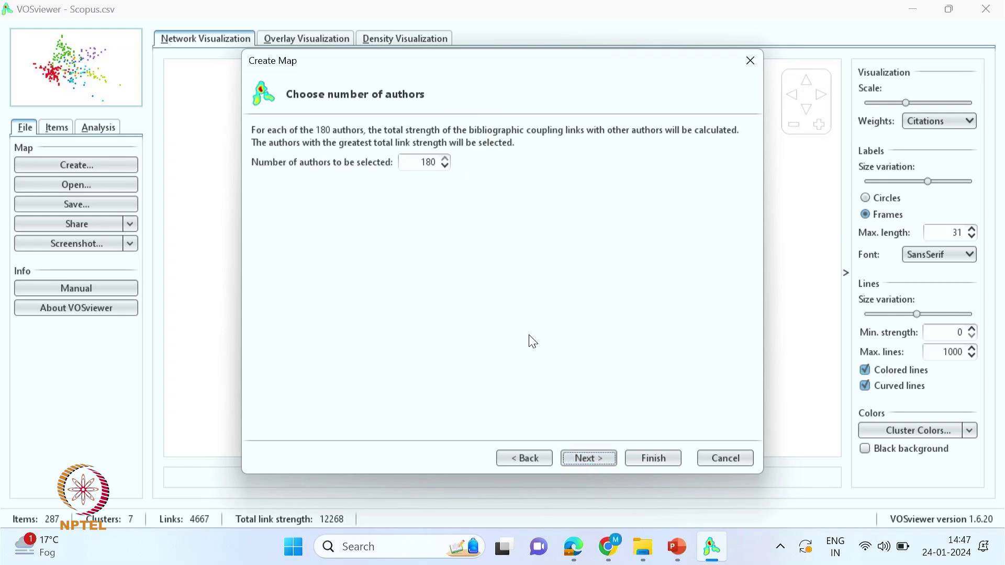
pyautogui.click(587, 460)
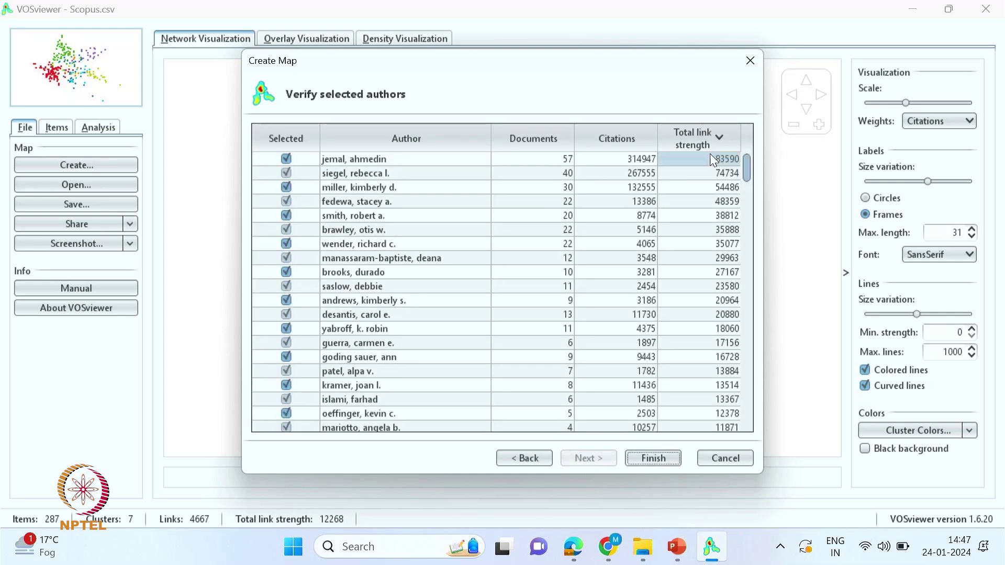
pyautogui.moveTo(748, 171); pyautogui.dragTo(756, 316)
pyautogui.click(653, 460)
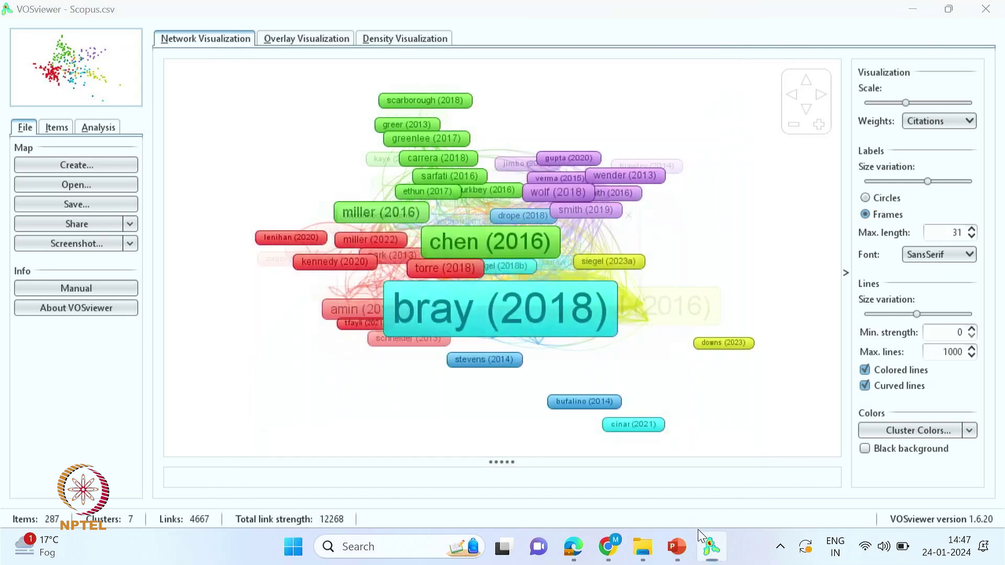
# - Keep only connected authors and zoom and pan the map toward guerra, carmen e
pyautogui.click(439, 303)
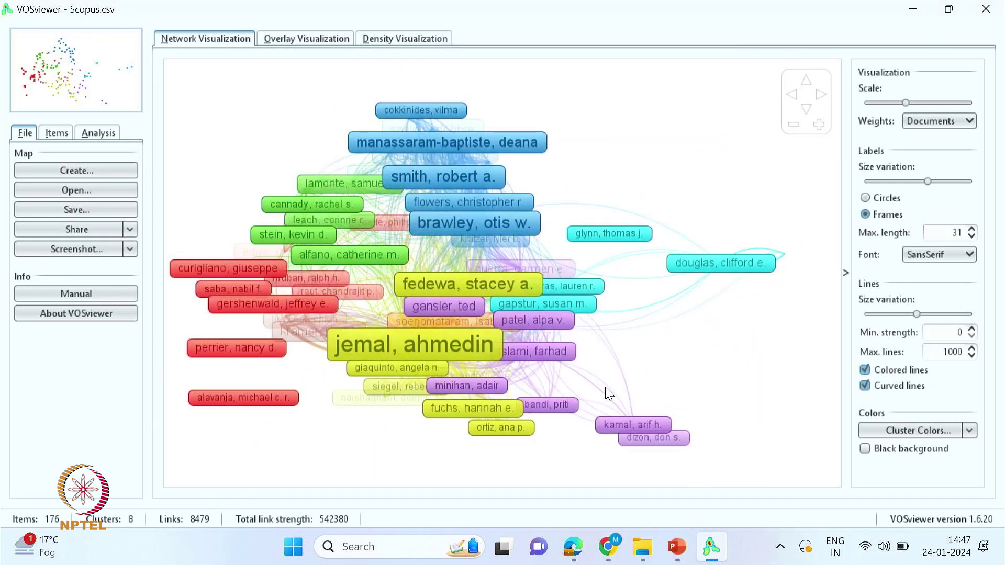
pyautogui.scroll(1, 609, 394)
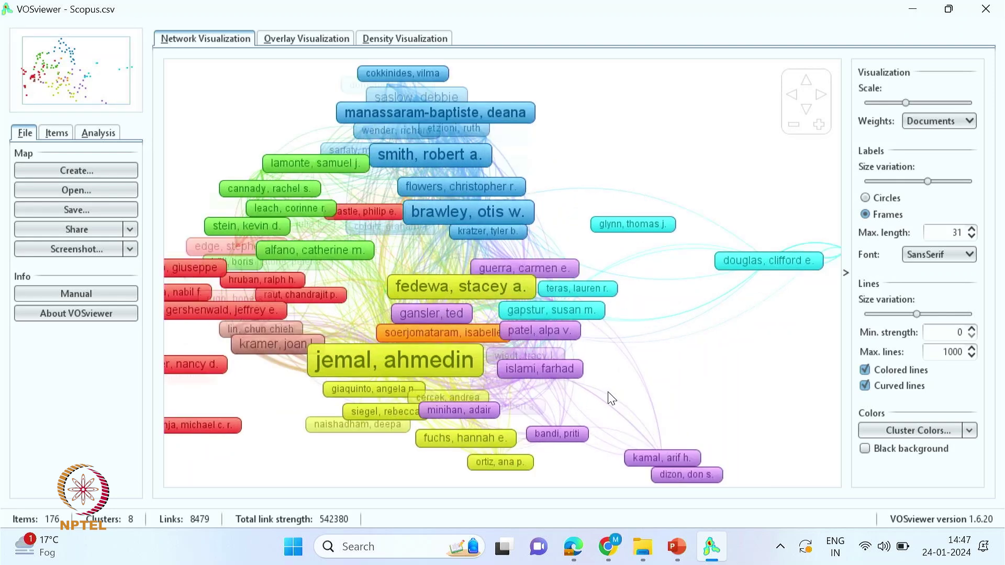
pyautogui.scroll(6, 522, 380)
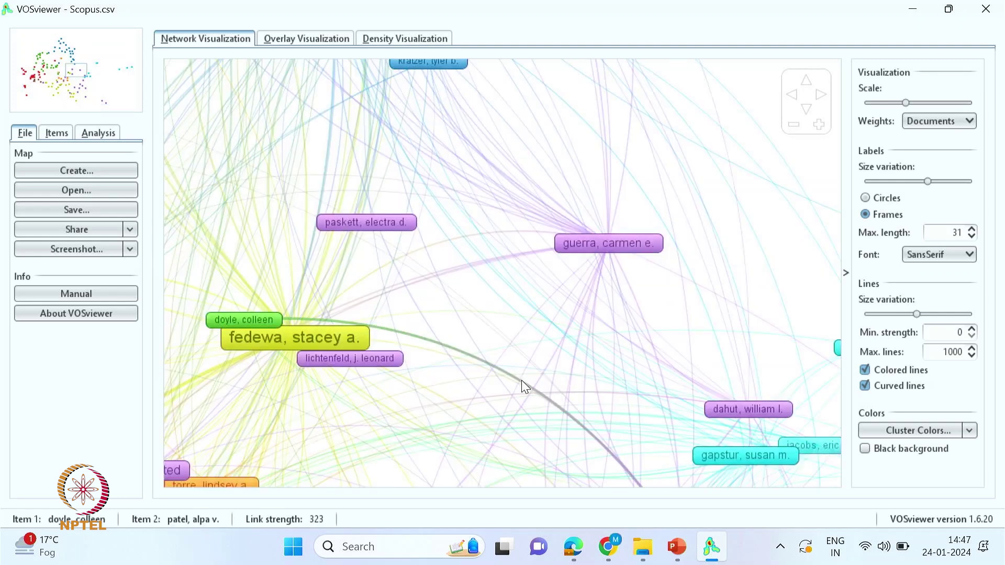
pyautogui.scroll(-2, 657, 359)
pyautogui.scroll(3, 574, 346)
pyautogui.scroll(-1, 642, 355)
pyautogui.scroll(3, 644, 354)
pyautogui.moveTo(697, 274); pyautogui.dragTo(582, 452)
pyautogui.moveTo(621, 383)
pyautogui.scroll(-5, 621, 383)
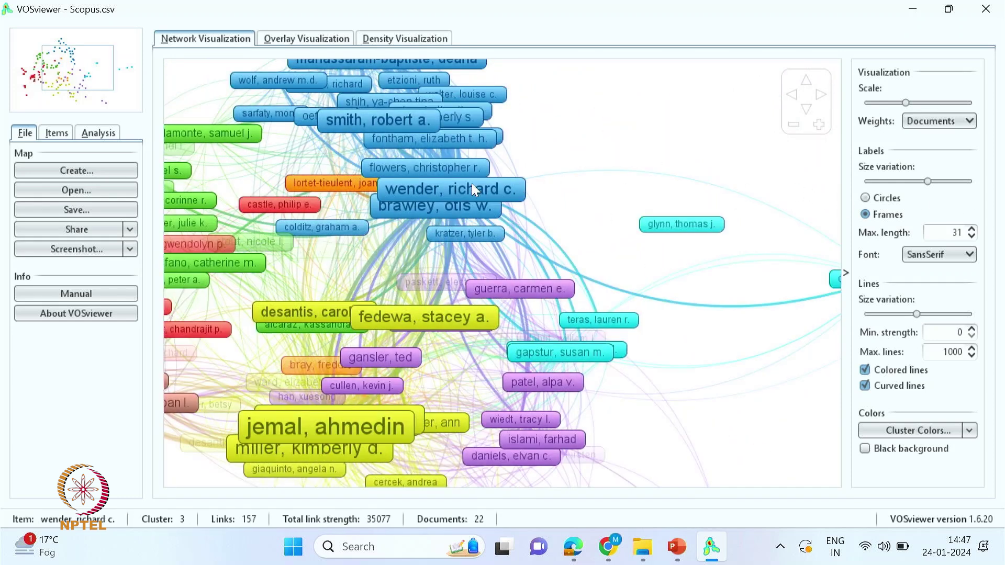
# - Size the authors by citations and shift the map view
pyautogui.click(936, 121)
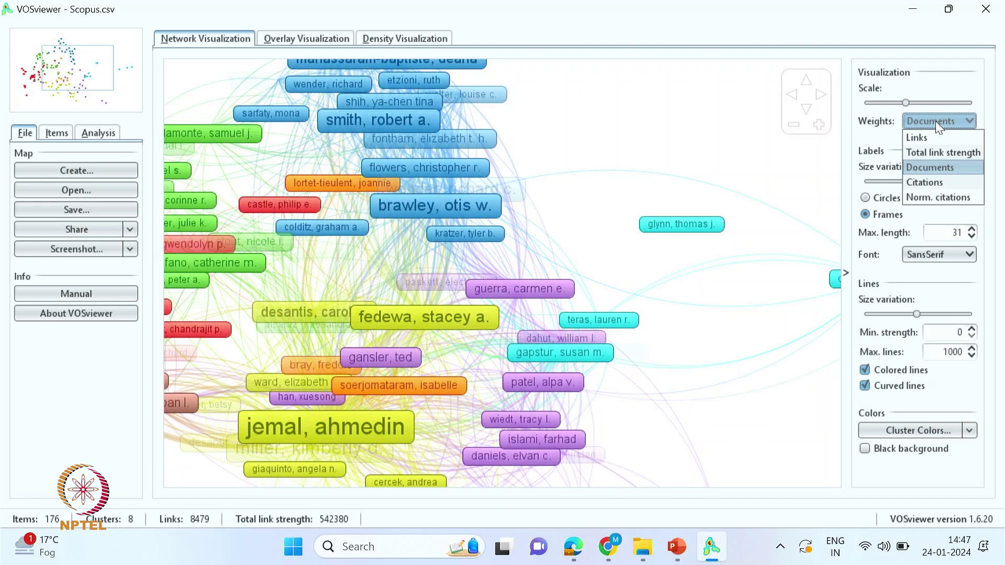
pyautogui.click(919, 182)
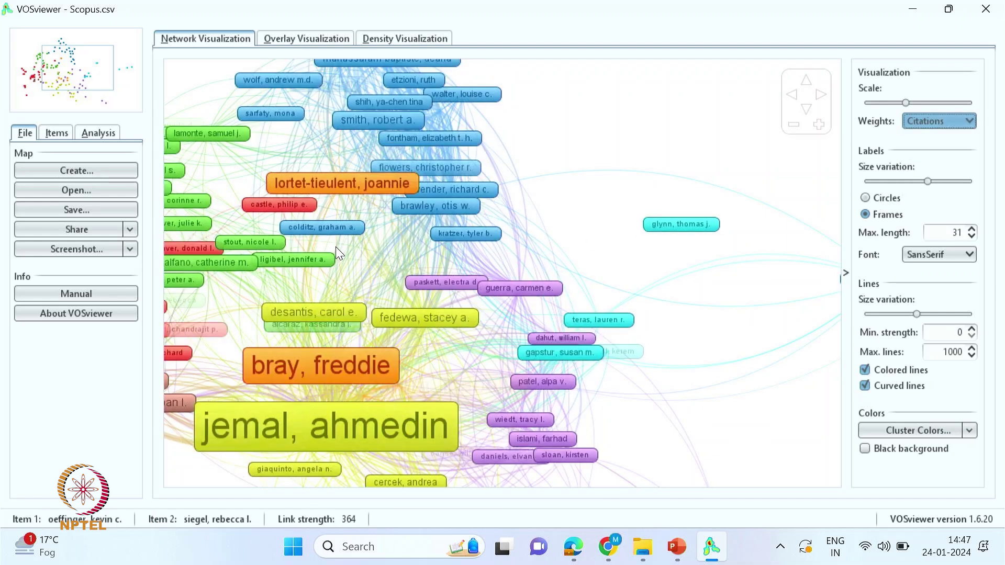
pyautogui.scroll(-3, 480, 235)
pyautogui.scroll(4, 473, 230)
pyautogui.scroll(-2, 407, 216)
pyautogui.moveTo(393, 222); pyautogui.dragTo(527, 248)
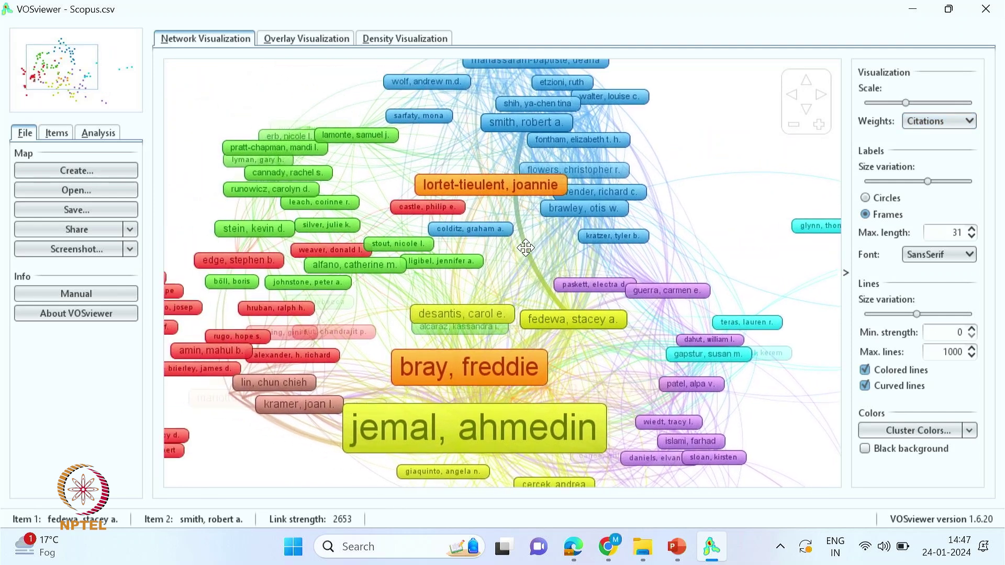
# - Compare weighting by documents, return to citations, and show items as circles
pyautogui.click(960, 121)
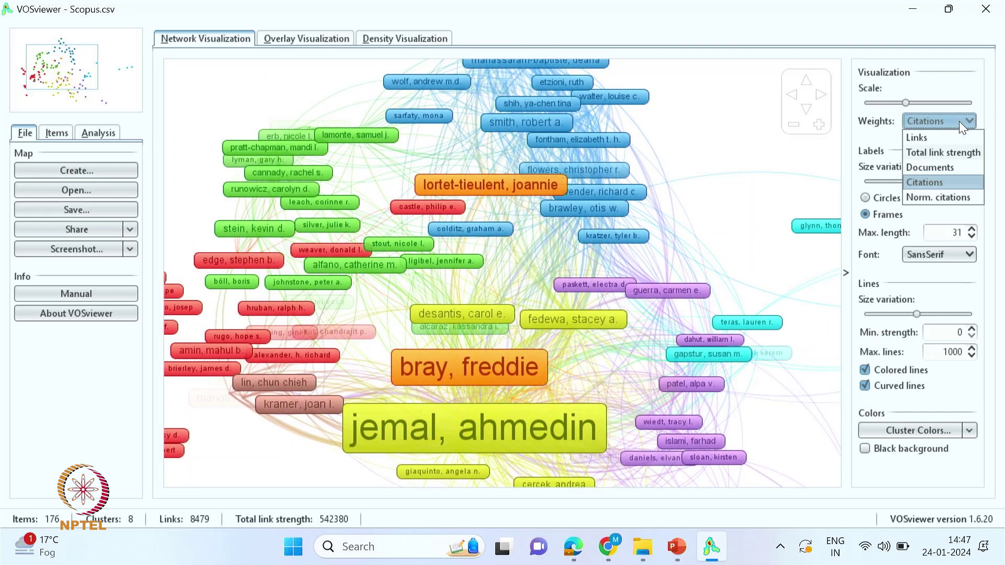
pyautogui.click(922, 168)
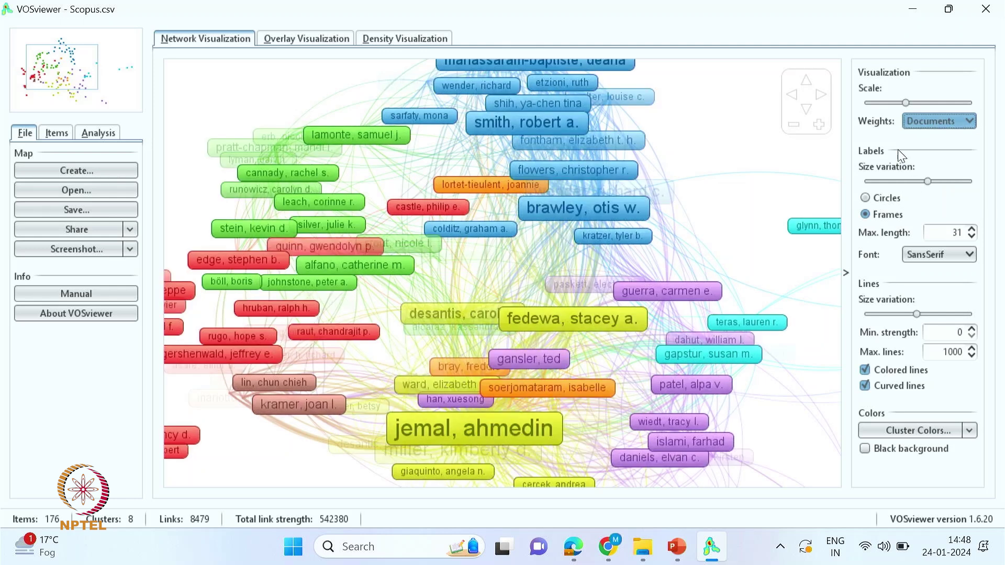
pyautogui.click(956, 121)
pyautogui.click(931, 166)
pyautogui.click(927, 121)
pyautogui.click(927, 120)
pyautogui.click(927, 120)
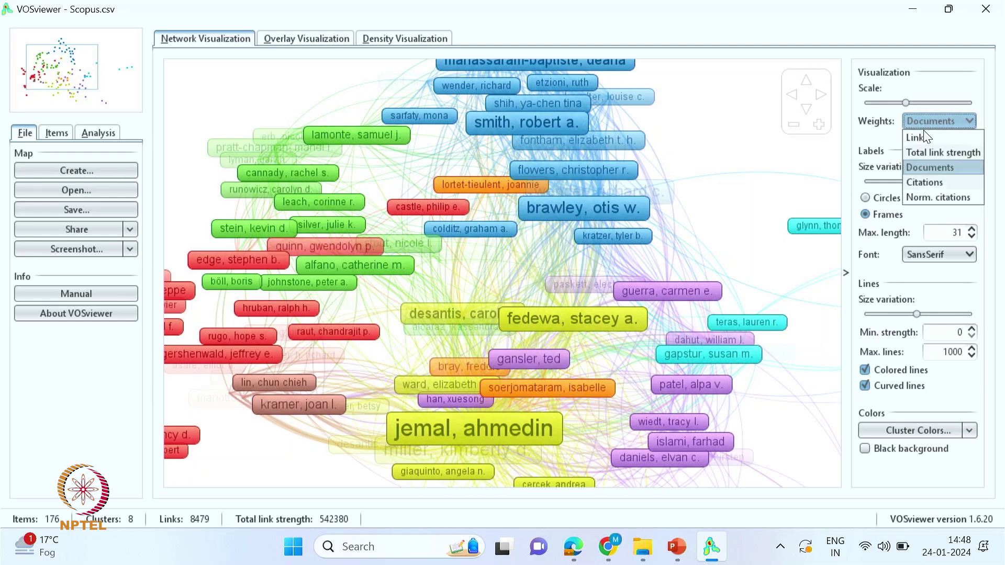
pyautogui.click(924, 181)
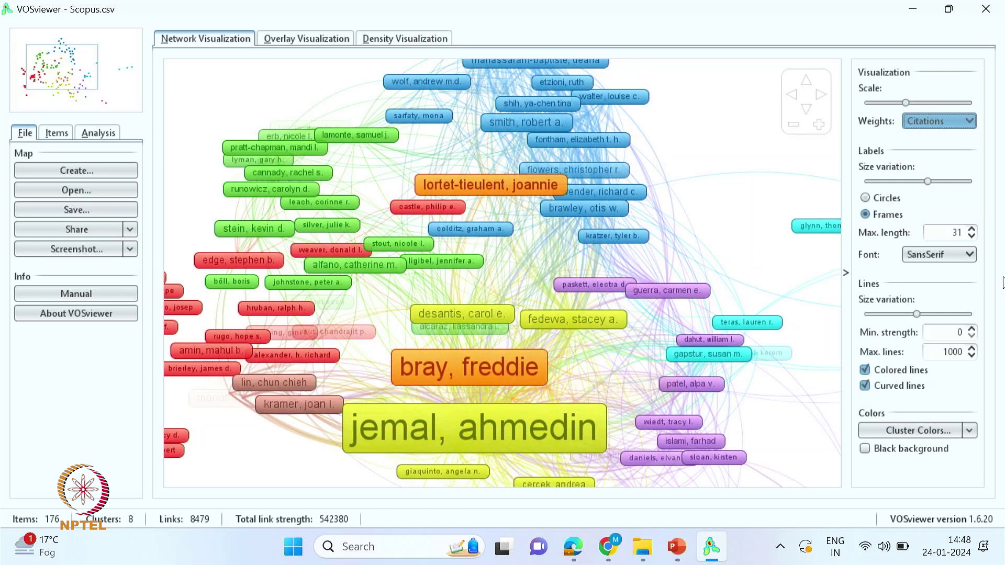
pyautogui.click(863, 197)
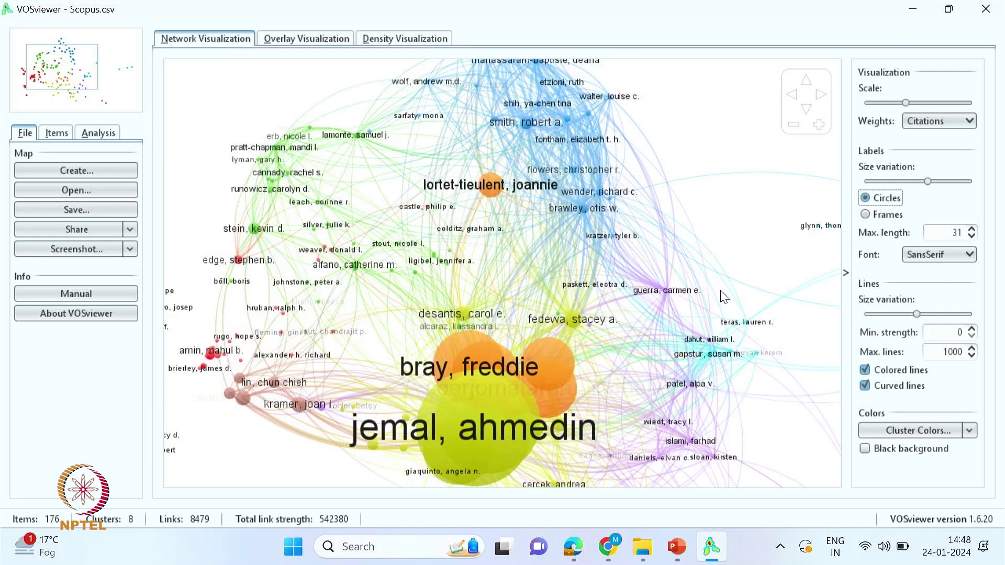
# - Keep circle items after comparing frames, and set the label font to Open Sans
pyautogui.scroll(-2, 725, 297)
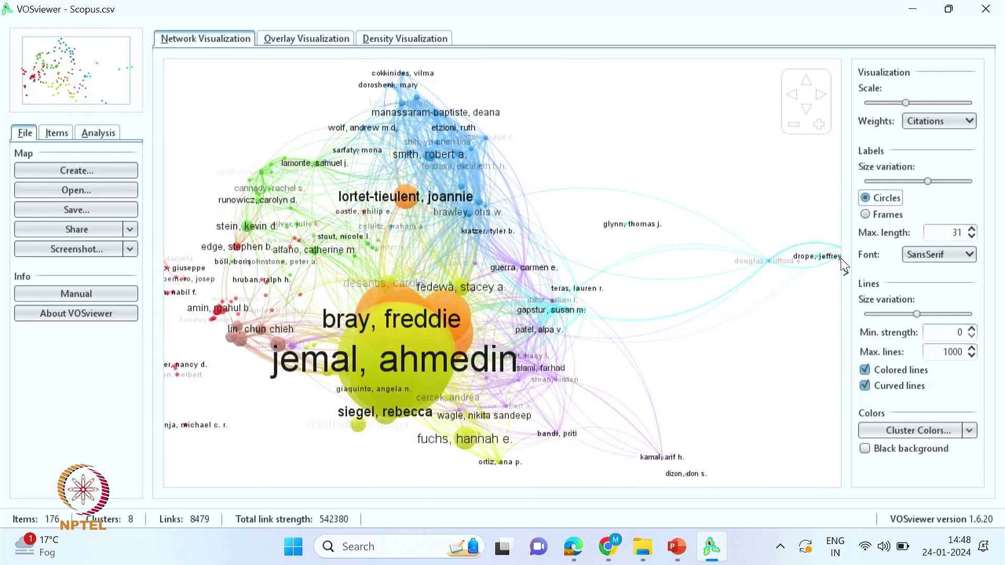
pyautogui.click(866, 215)
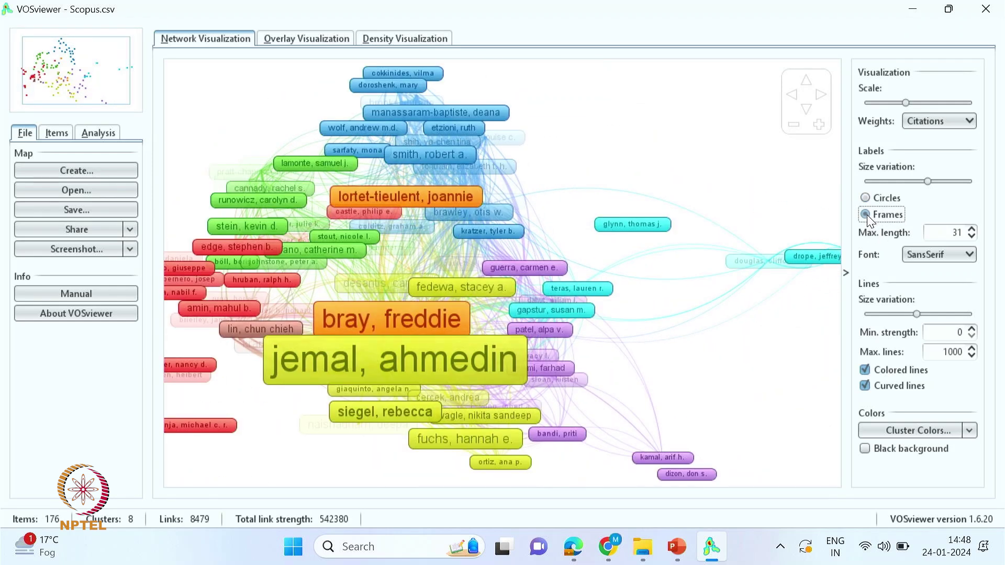
pyautogui.click(864, 199)
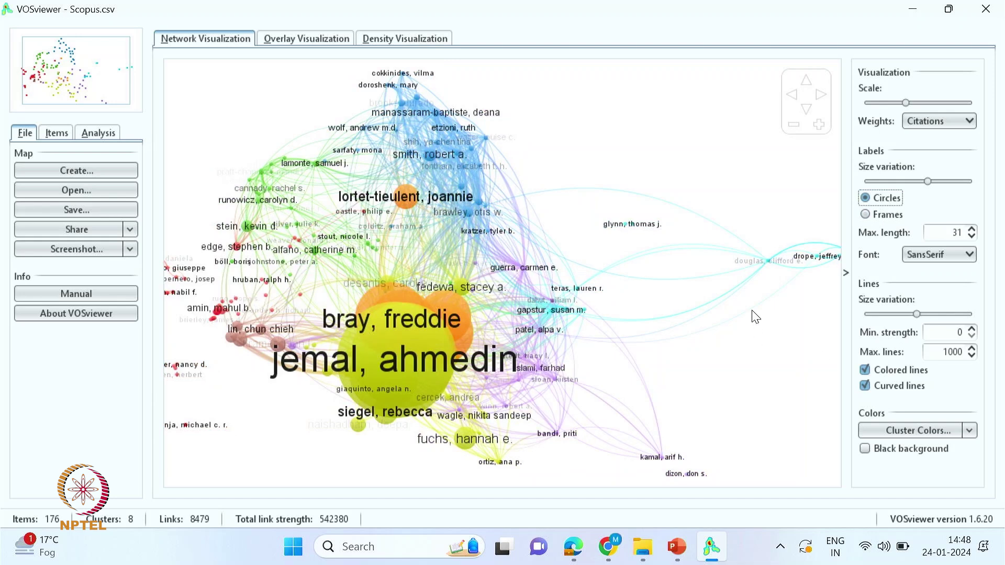
pyautogui.click(947, 257)
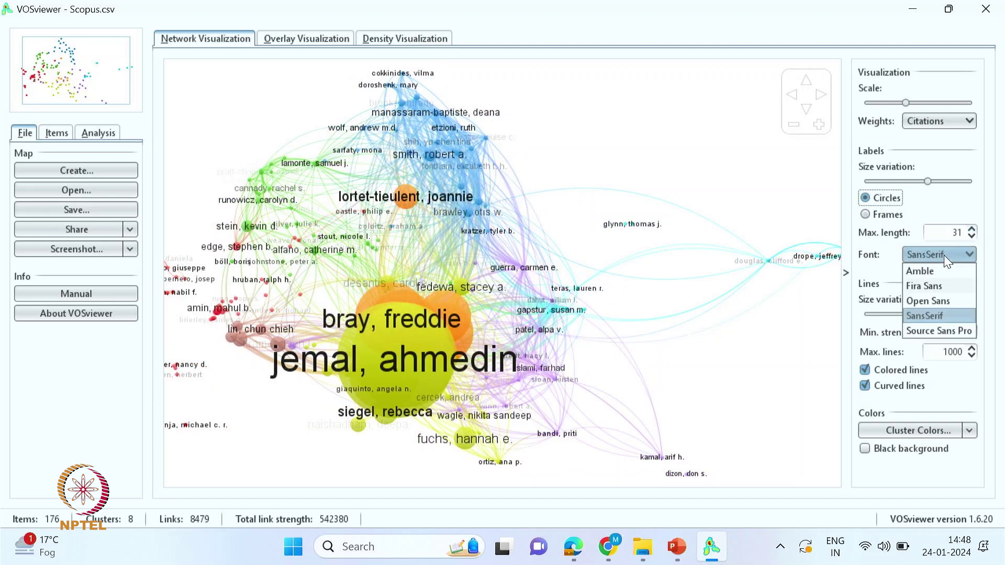
pyautogui.click(920, 302)
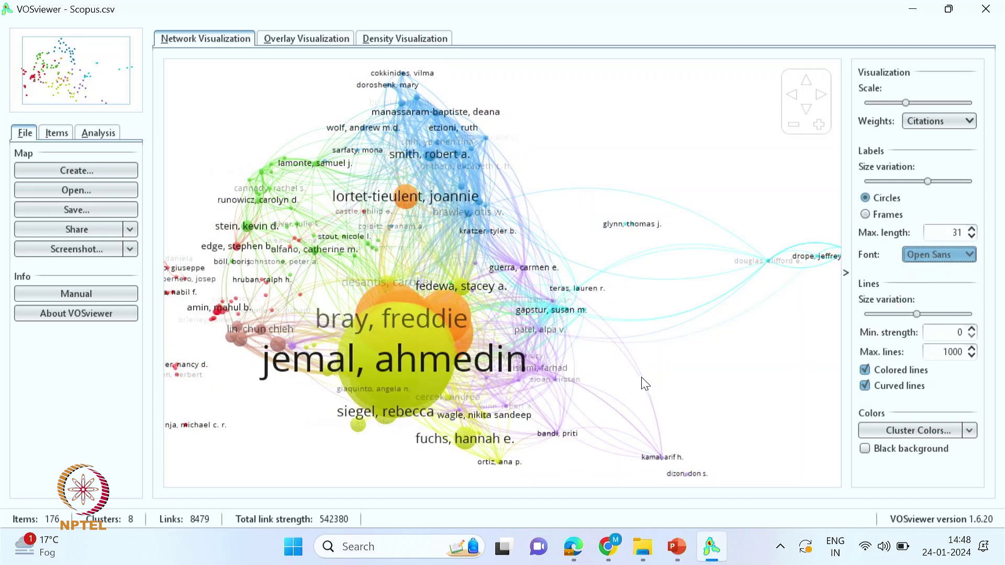
# - Test uncoloured, straight links and a black background, keeping coloured curved links on white
pyautogui.click(867, 373)
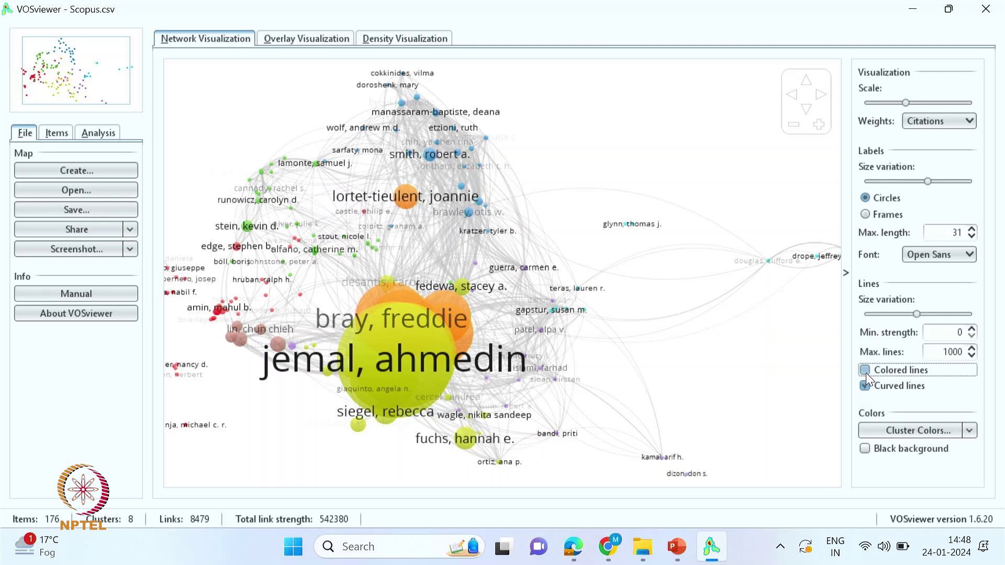
pyautogui.click(867, 371)
pyautogui.click(866, 387)
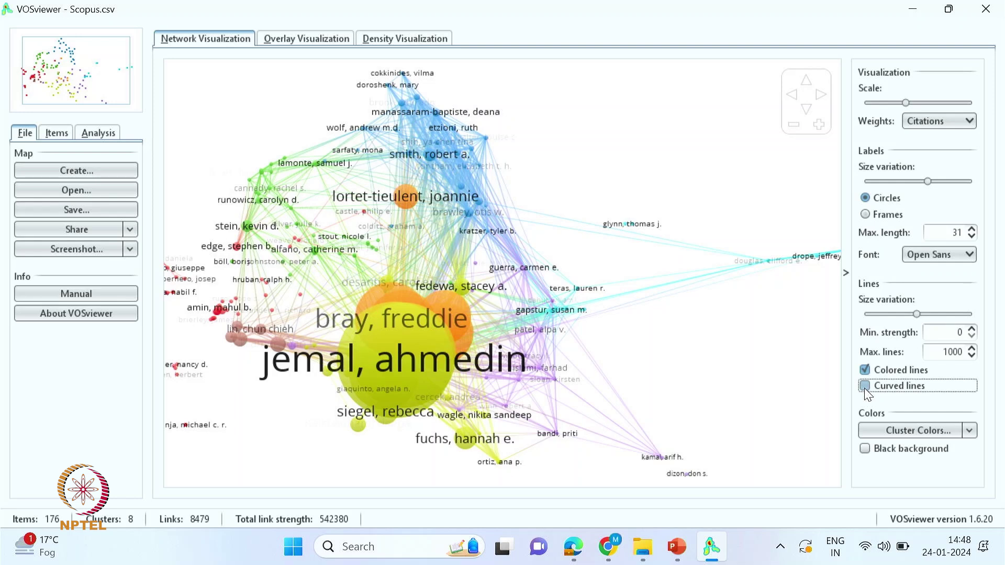
pyautogui.click(865, 387)
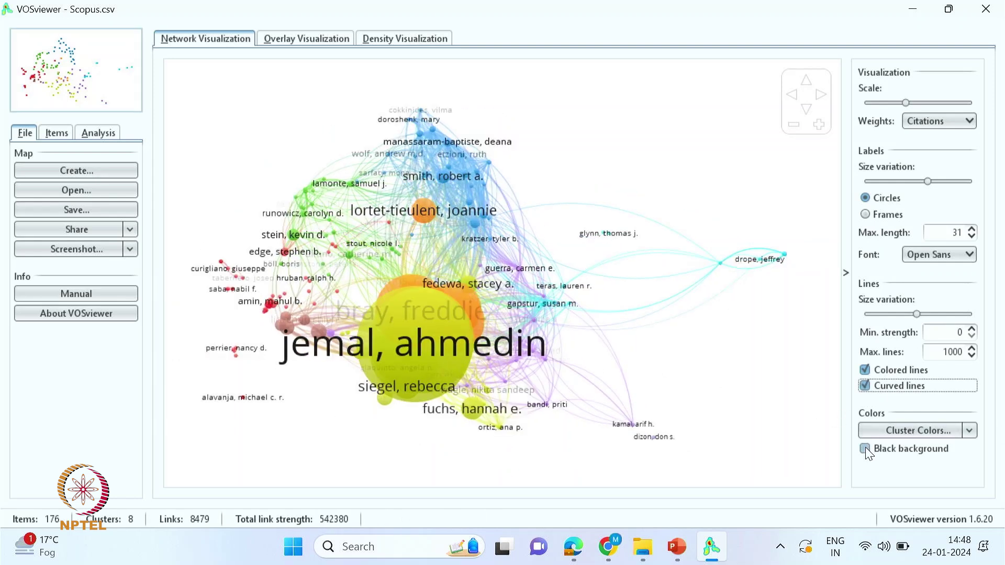
pyautogui.click(865, 450)
pyautogui.click(873, 456)
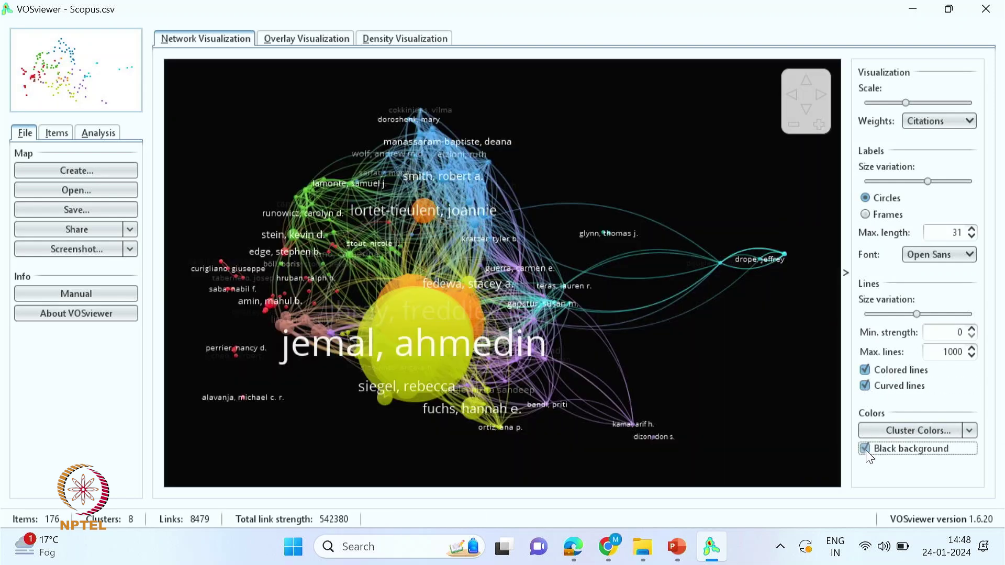
pyautogui.click(903, 426)
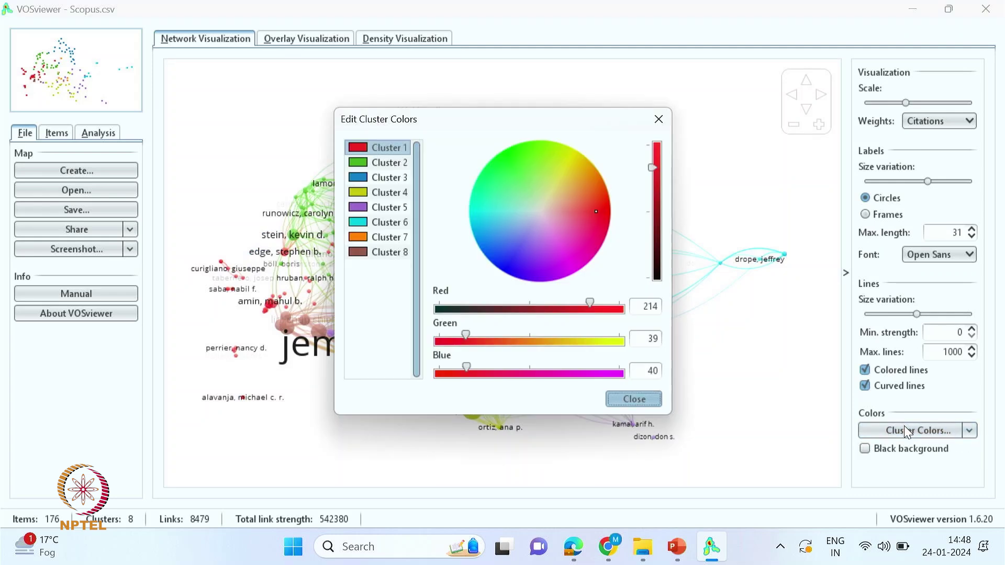
# - Recolour cluster 5 from purple to bright green (RGB 72, 189, 74)
pyautogui.click(385, 163)
pyautogui.click(385, 181)
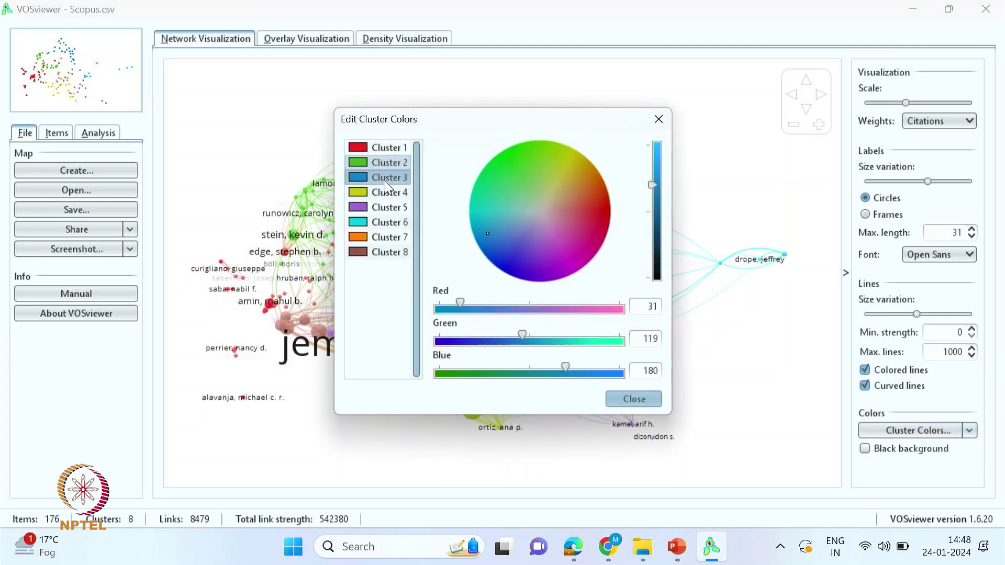
pyautogui.click(391, 252)
pyautogui.click(390, 208)
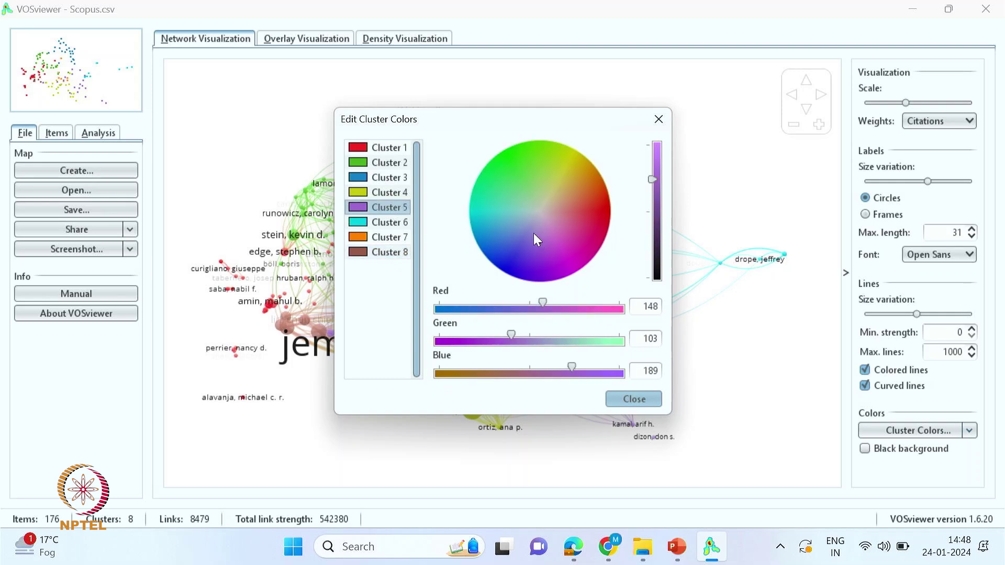
pyautogui.click(530, 199)
pyautogui.click(518, 174)
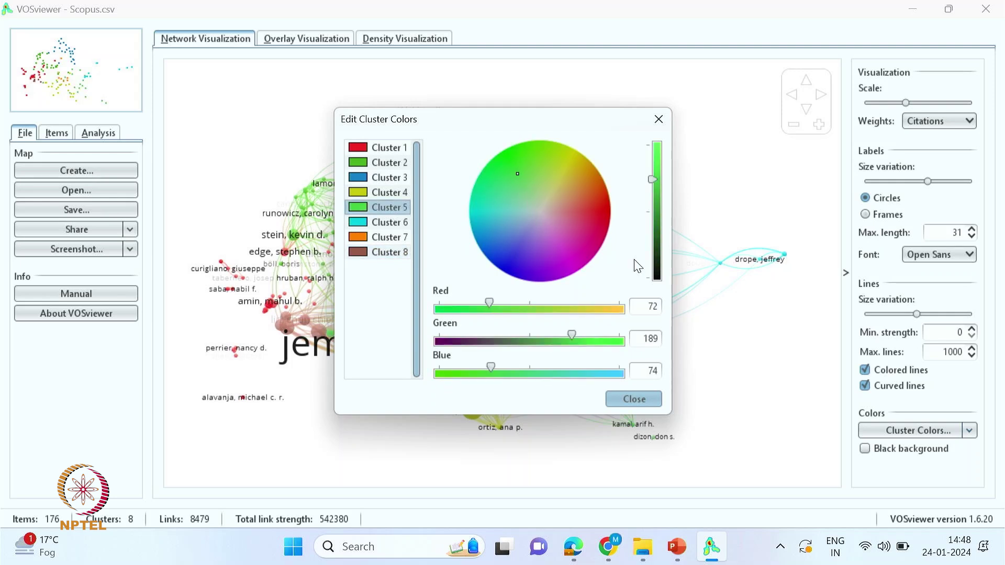
pyautogui.click(633, 400)
# - Rotate the map 90 degrees in the Analysis settings and update the layout
pyautogui.click(57, 133)
pyautogui.click(100, 133)
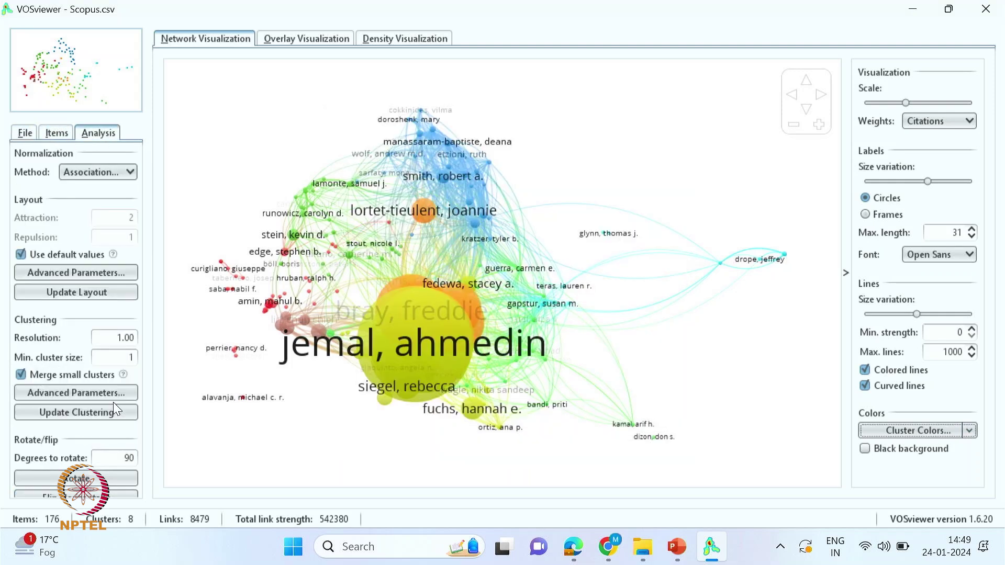
pyautogui.click(78, 479)
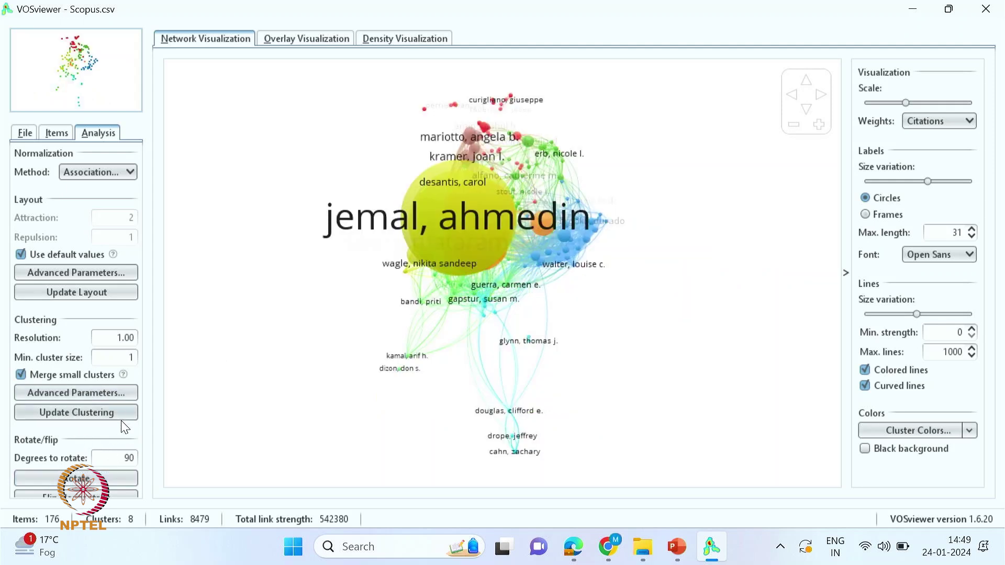
pyautogui.click(108, 294)
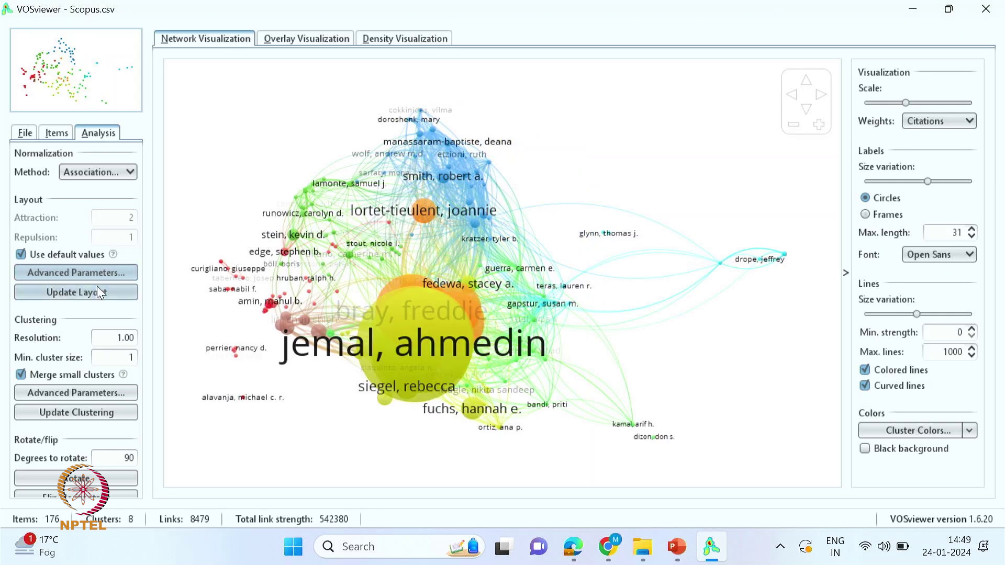
pyautogui.click(25, 133)
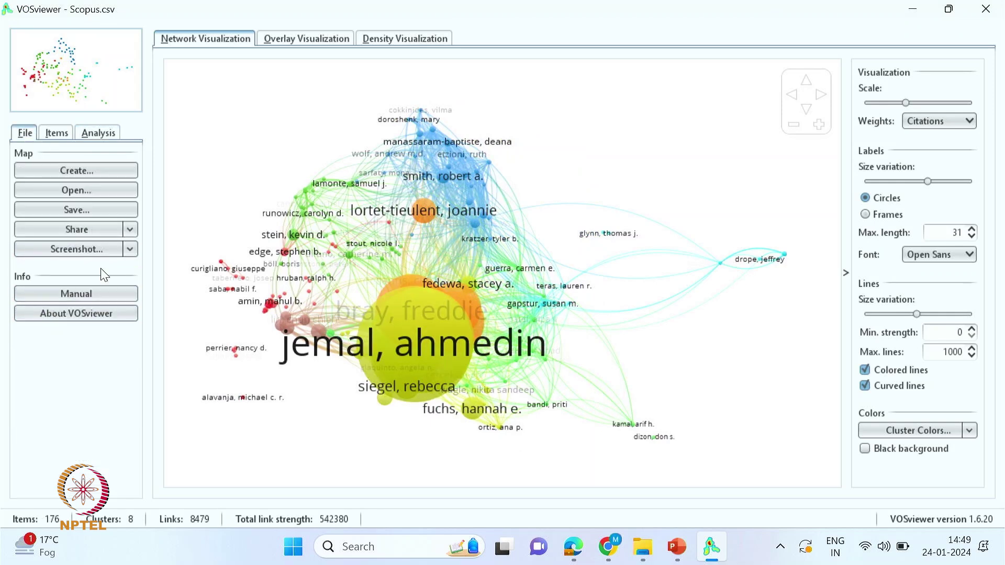
# - Save the map screenshot over Bibliographic coupling-Author.png, confirming the replacement
pyautogui.click(73, 250)
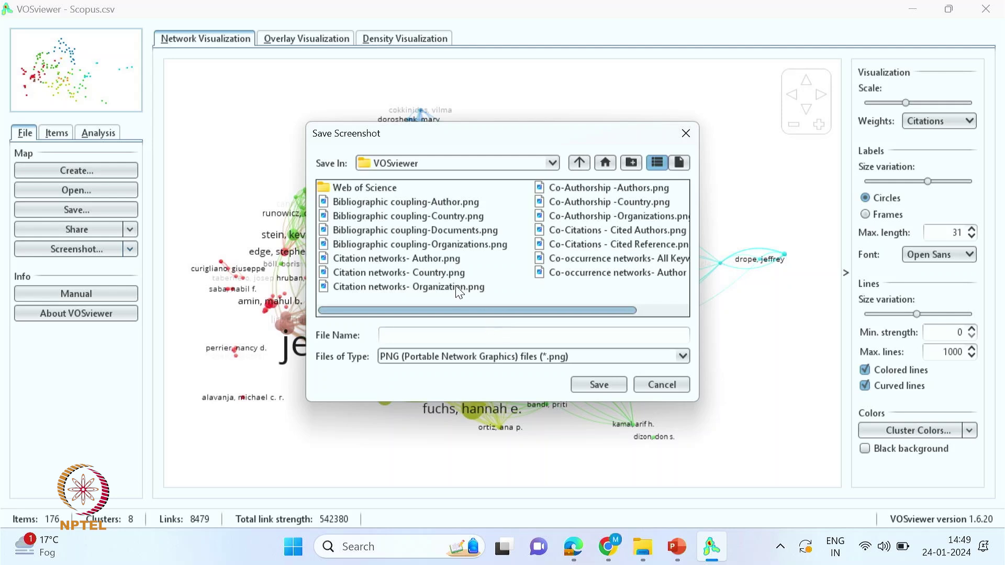
pyautogui.click(411, 214)
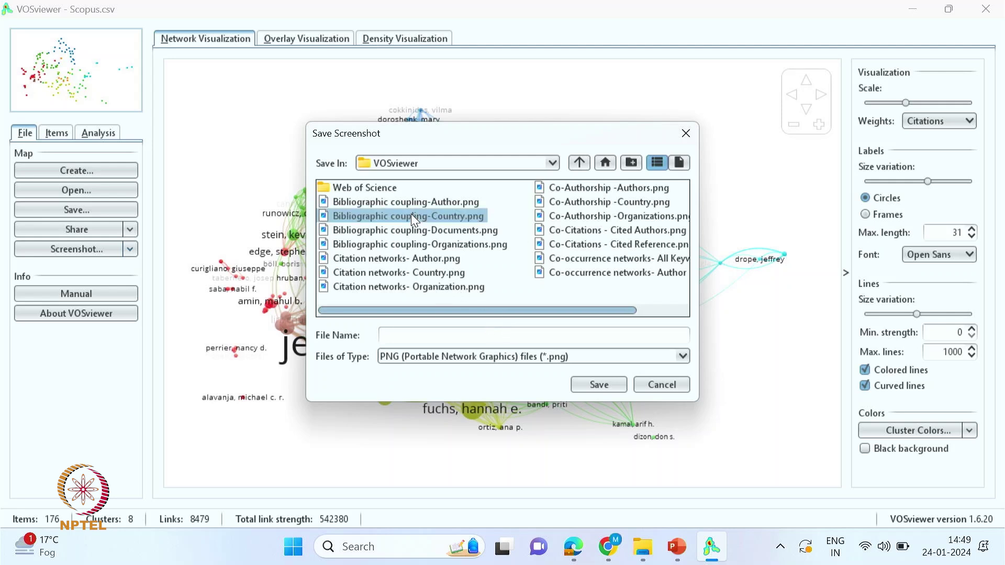
pyautogui.click(413, 203)
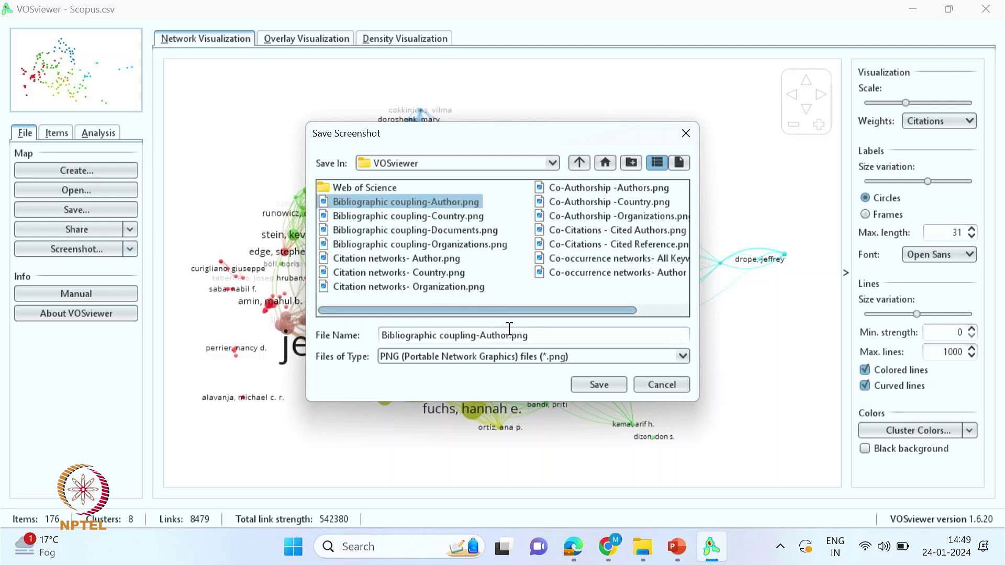
pyautogui.click(597, 385)
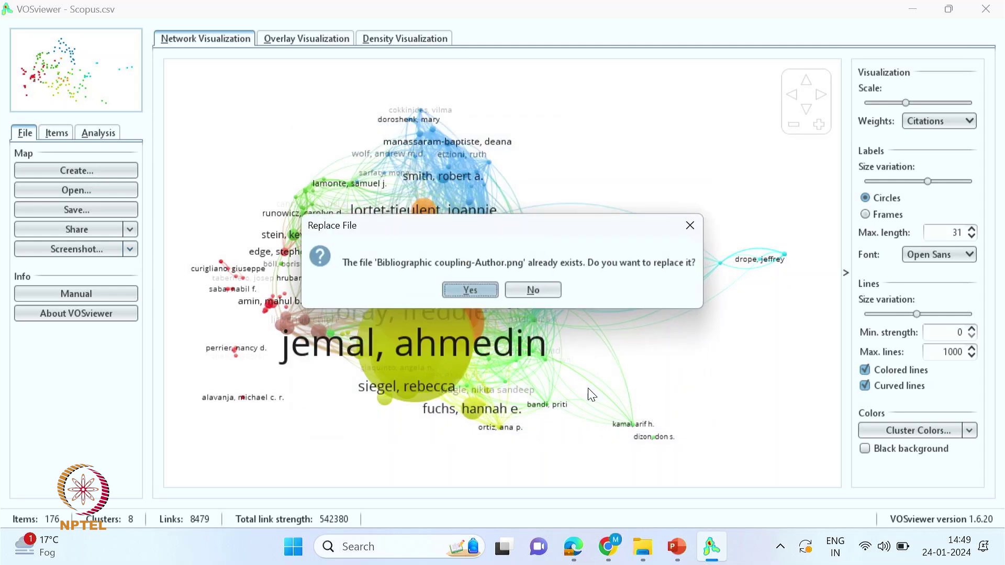
pyautogui.click(470, 292)
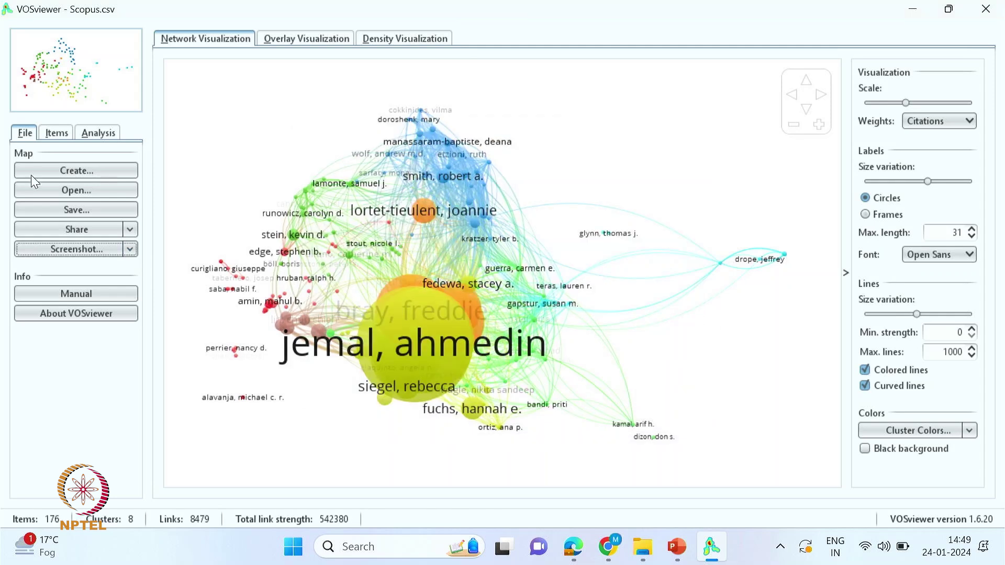
pyautogui.click(79, 172)
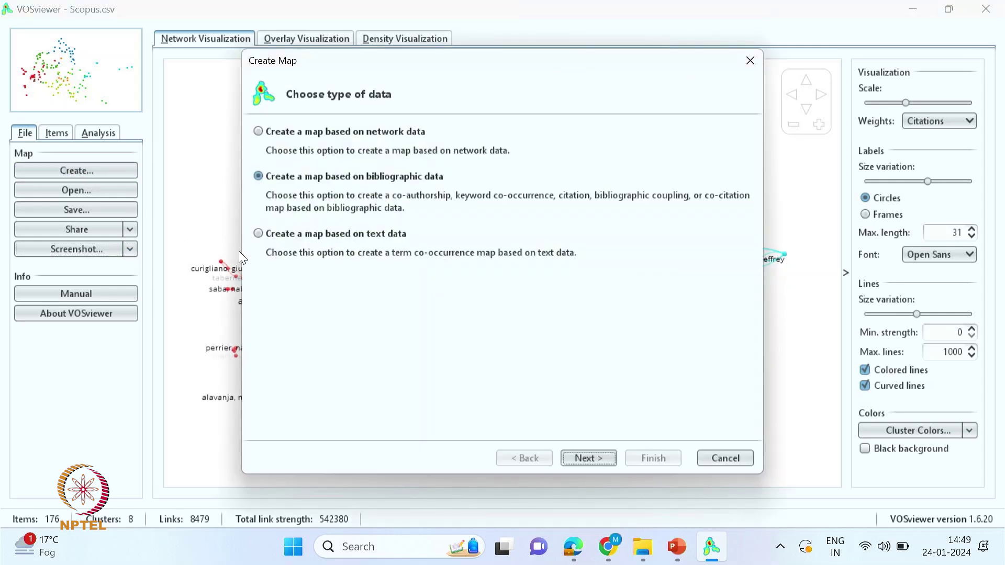
# - Start a bibliographic coupling map from the same Scopus file with organizations as the unit
pyautogui.click(595, 458)
pyautogui.click(595, 458)
pyautogui.click(594, 458)
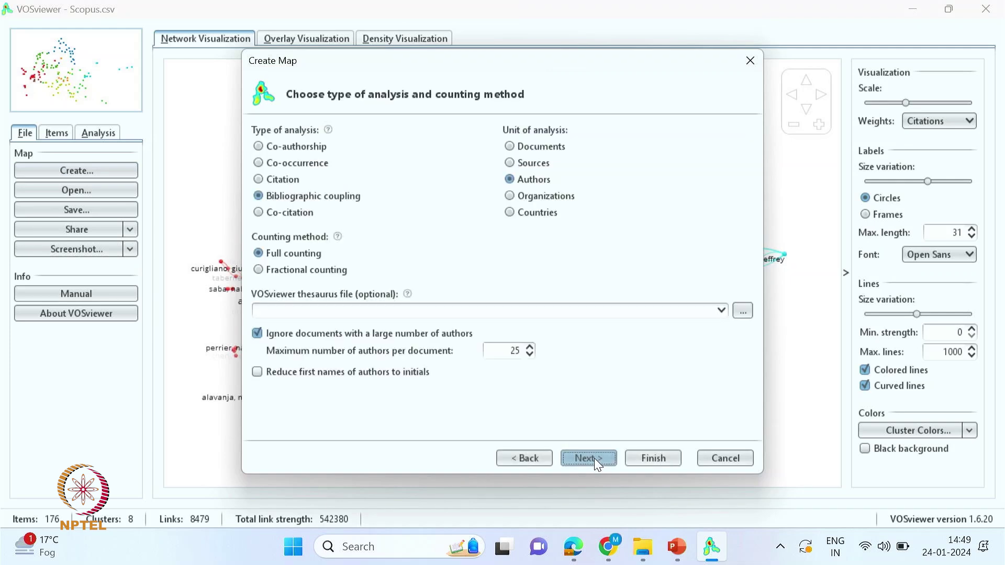
pyautogui.click(510, 197)
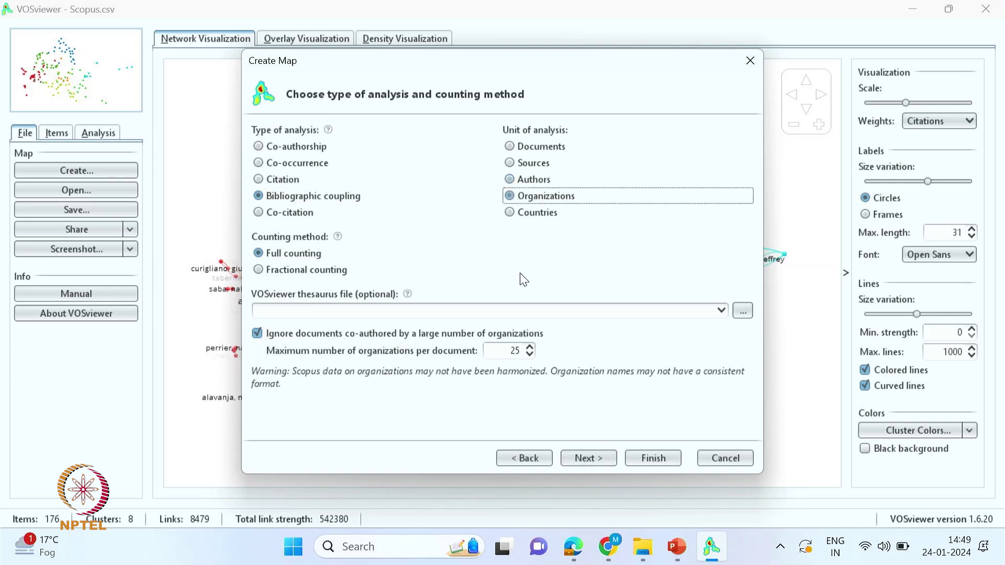
pyautogui.click(589, 460)
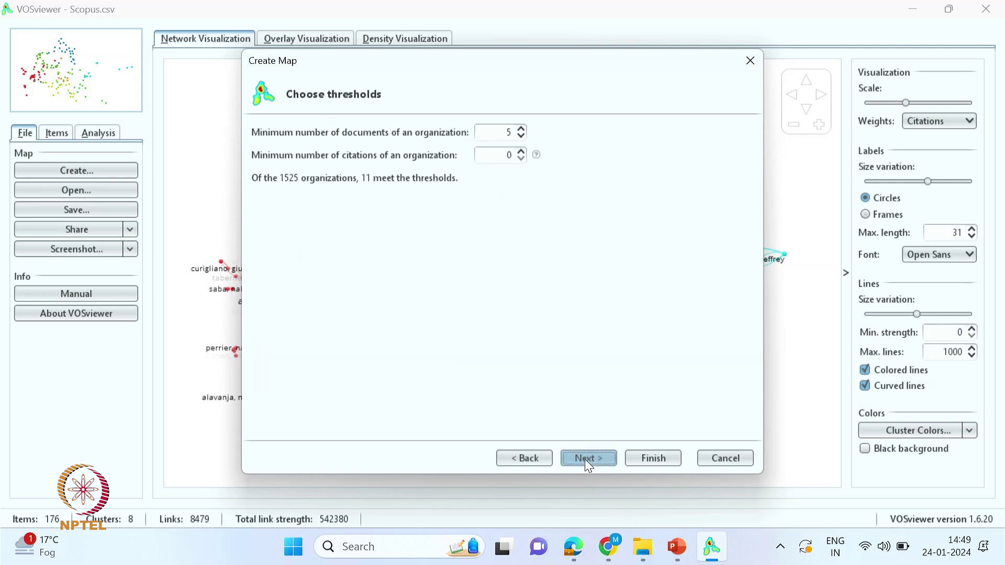
# - Lower the minimum documents per organization and keep all 99 organizations for verification
pyautogui.click(521, 136)
pyautogui.click(521, 136)
pyautogui.click(590, 458)
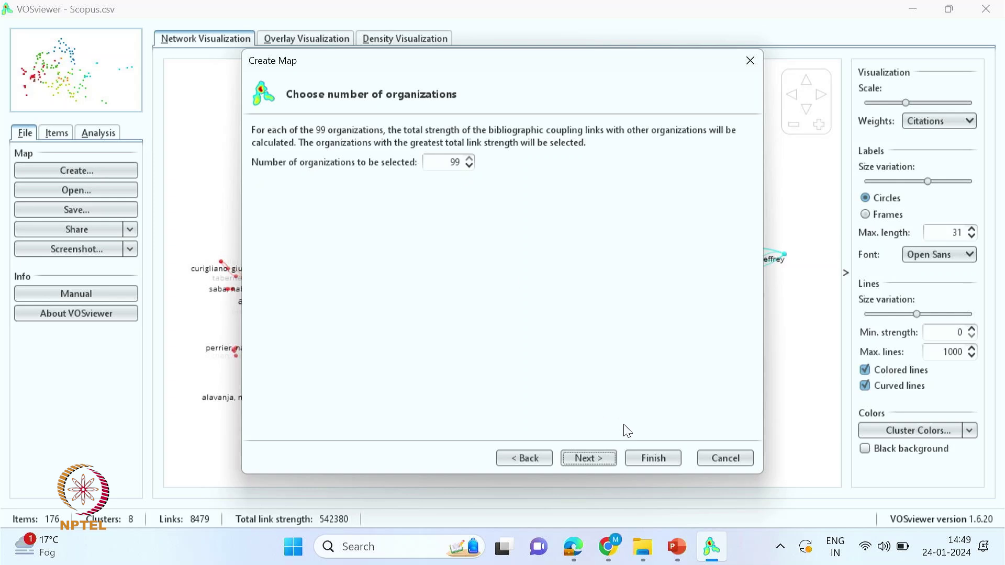
pyautogui.click(588, 460)
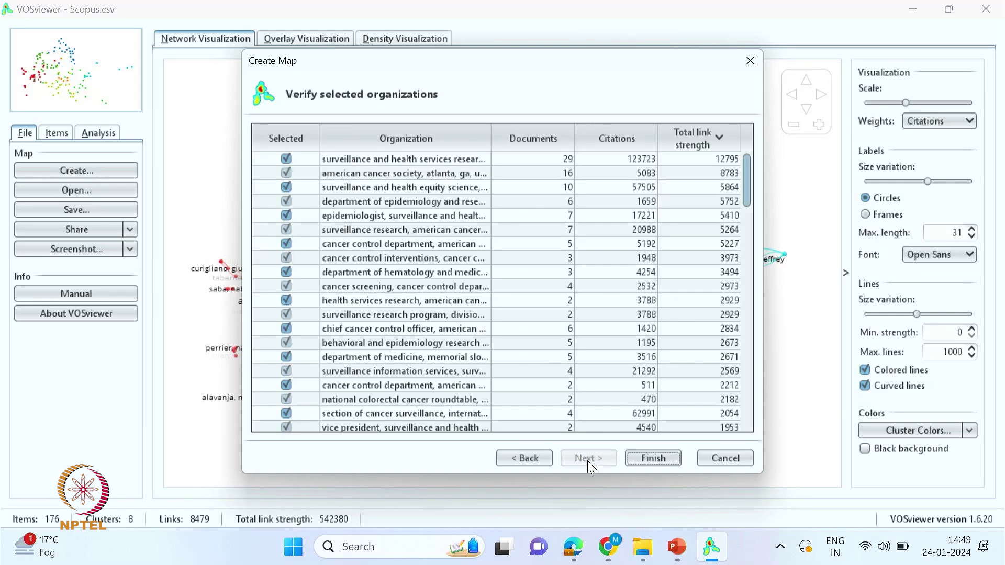
pyautogui.moveTo(747, 159); pyautogui.dragTo(758, 141)
# - Build the organizations coupling map (99 items, 10 clusters) and zoom into it
pyautogui.click(654, 458)
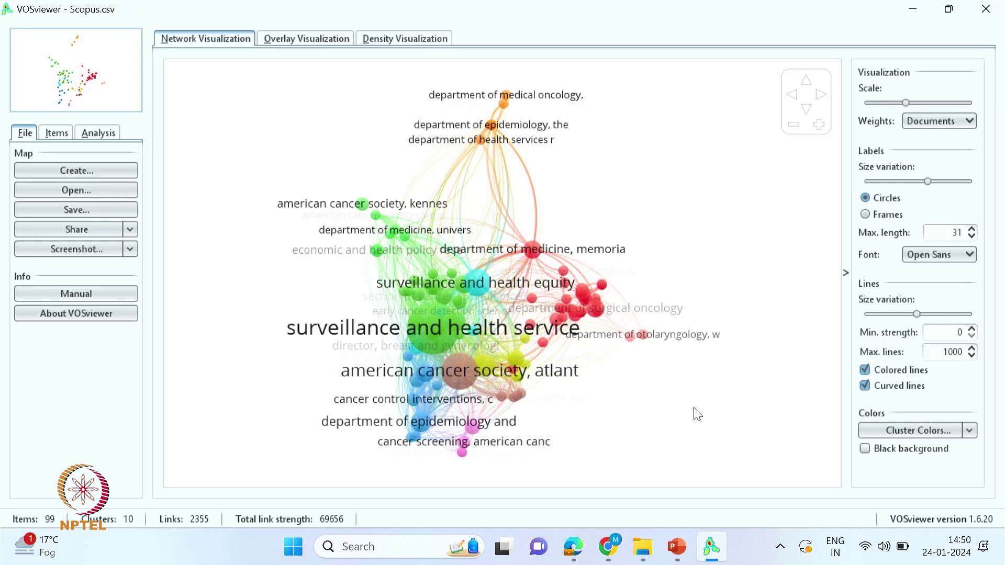
pyautogui.scroll(3, 707, 427)
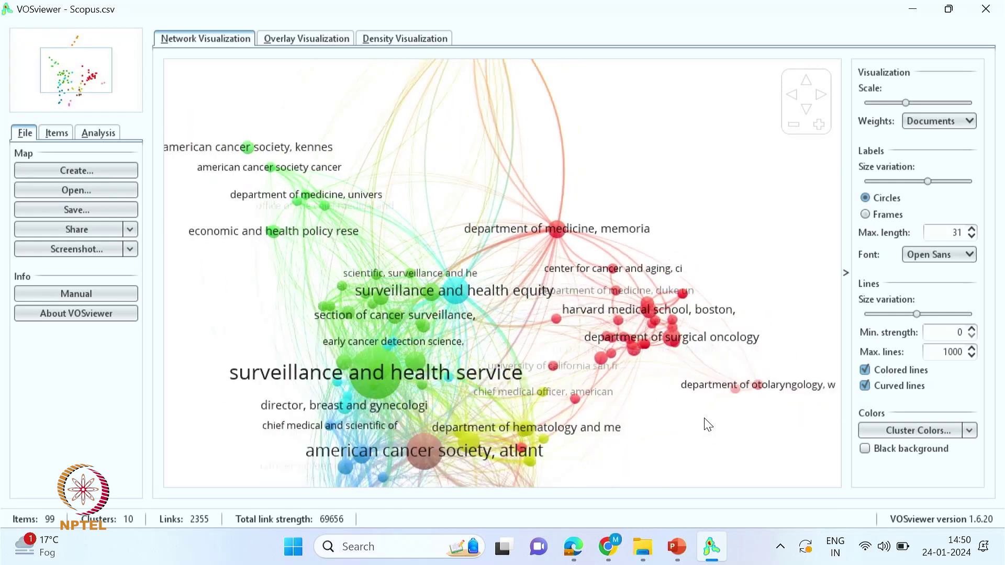
pyautogui.scroll(1, 634, 376)
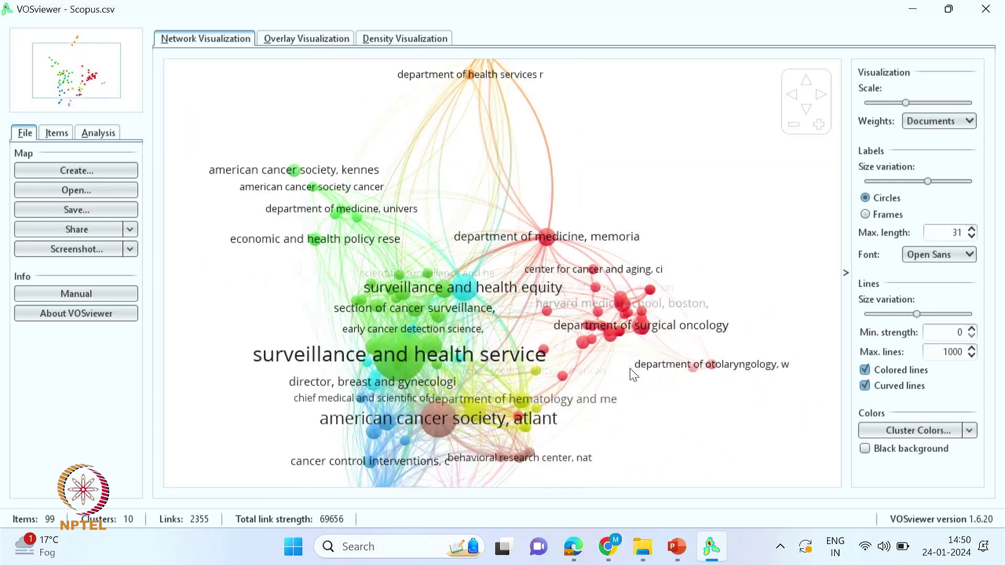
pyautogui.scroll(-2, 641, 395)
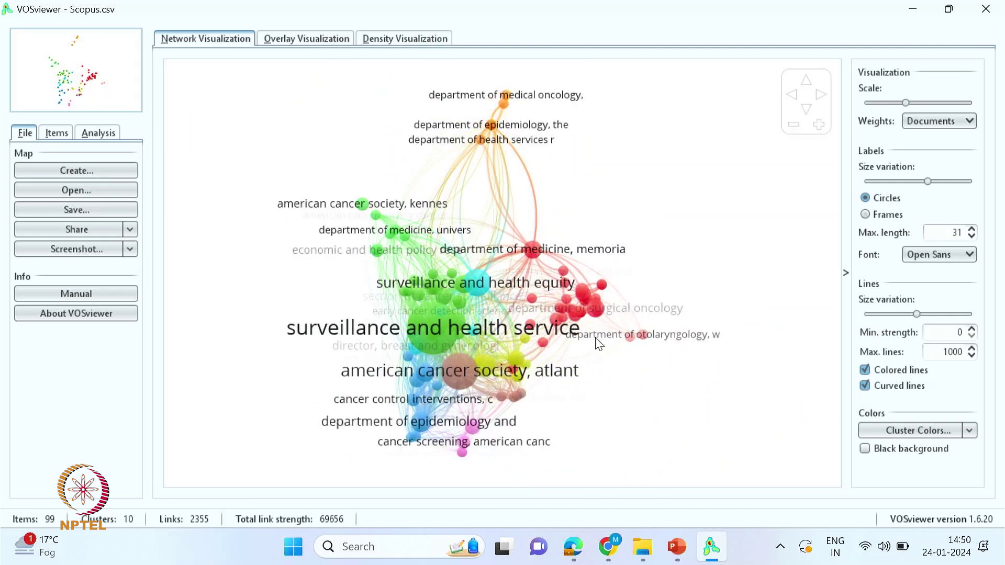
pyautogui.click(880, 198)
pyautogui.scroll(1, 593, 366)
pyautogui.scroll(-1, 751, 372)
pyautogui.scroll(5, 503, 293)
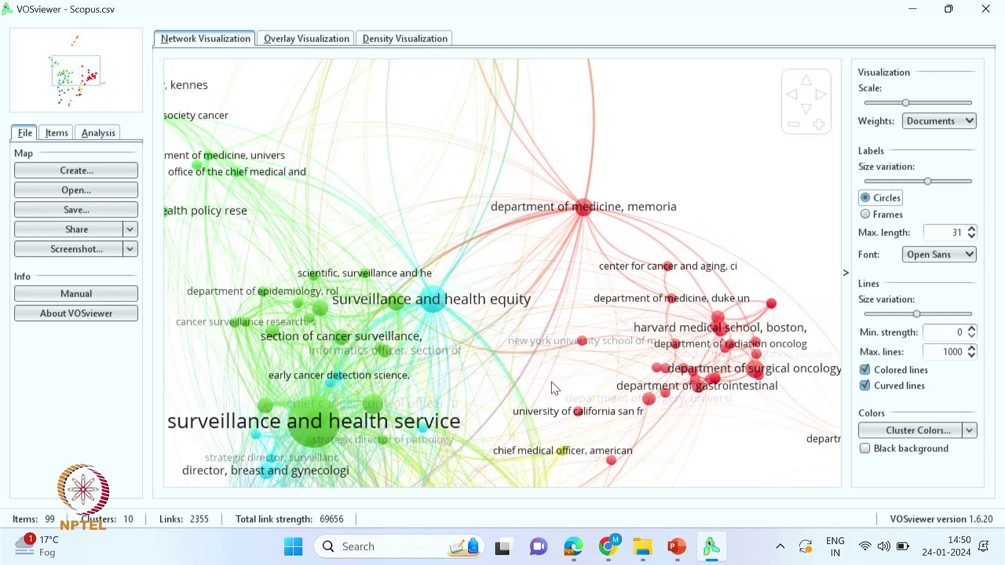
# - Save a screenshot over Bibliographic coupling-Organizations.png, confirming the replacement
pyautogui.click(53, 249)
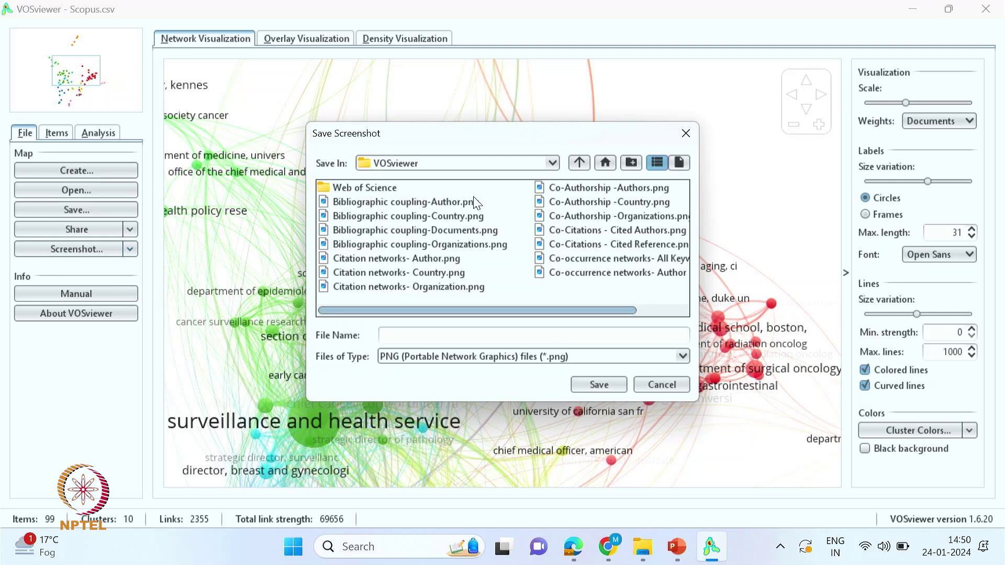
pyautogui.click(455, 245)
pyautogui.click(573, 336)
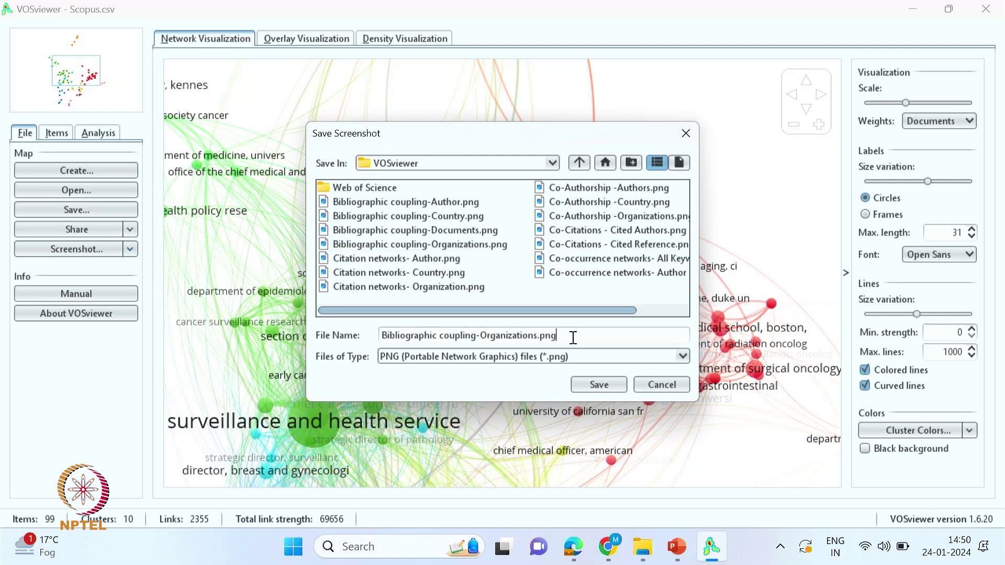
pyautogui.click(598, 385)
pyautogui.click(474, 287)
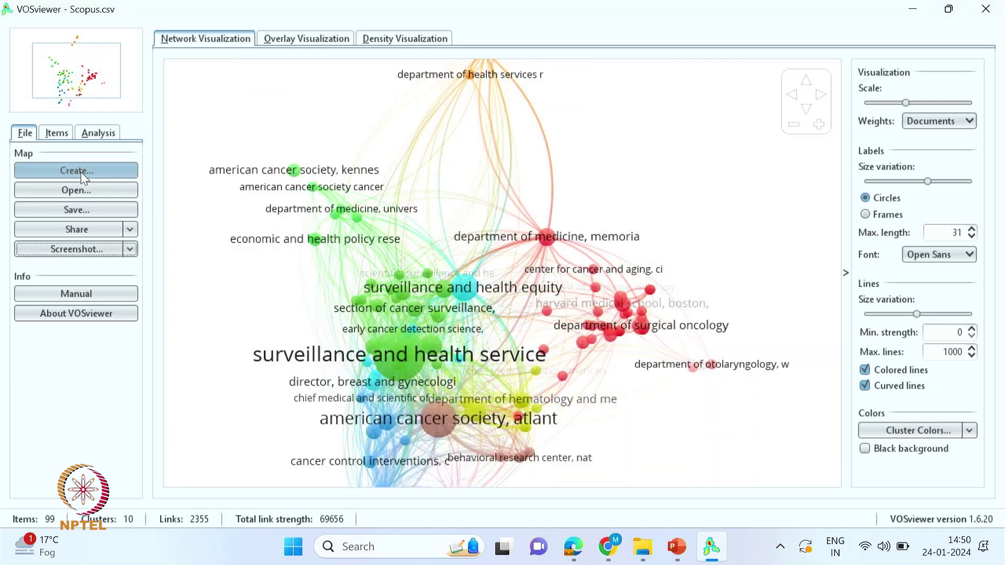
pyautogui.click(81, 171)
# - Start a bibliographic coupling map from the Scopus file with countries as the unit
pyautogui.click(582, 459)
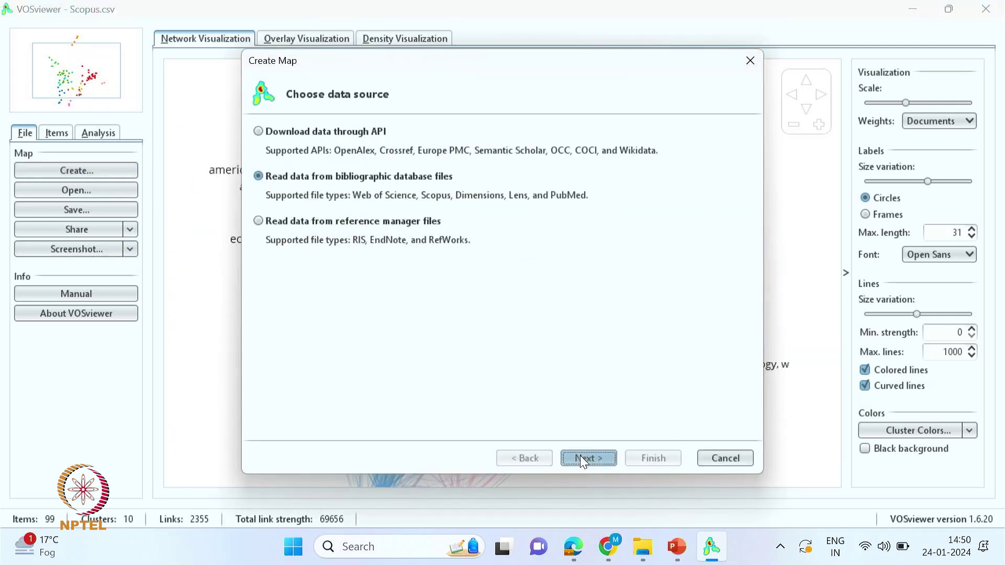
pyautogui.click(582, 459)
pyautogui.click(582, 459)
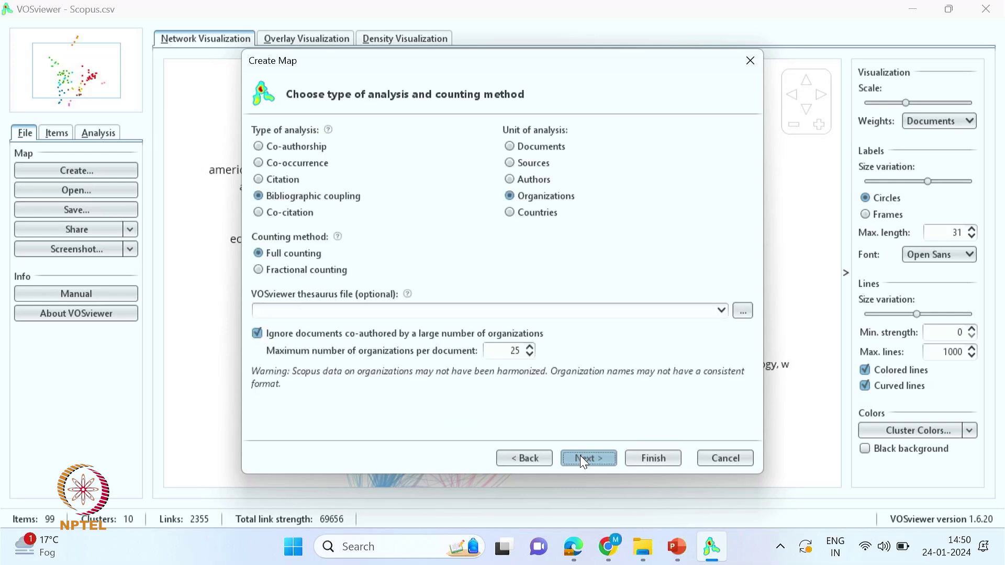
pyautogui.click(510, 213)
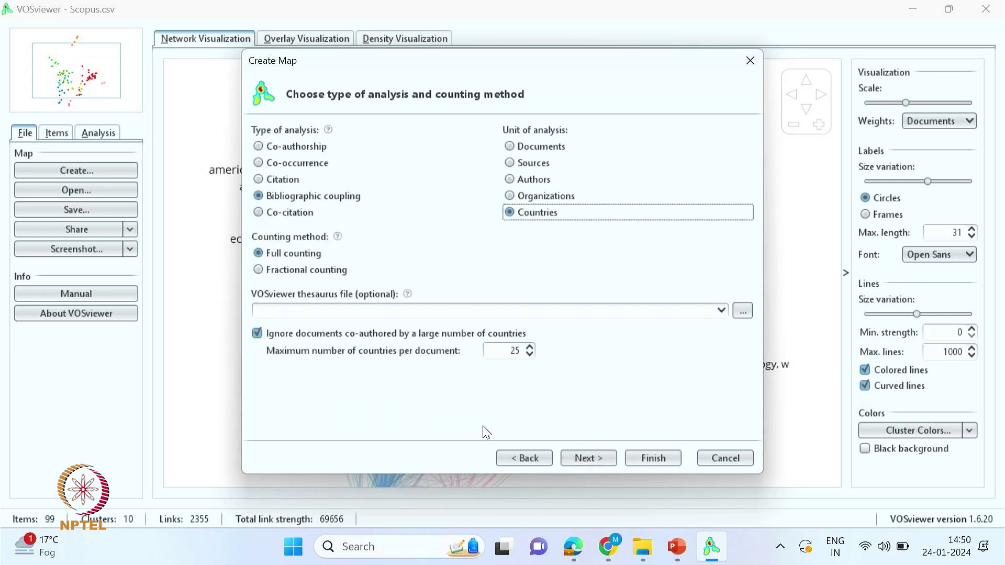
pyautogui.click(586, 459)
# - Set the minimum documents per country to 2, keeping all 24 countries
pyautogui.click(496, 136)
pyautogui.click(496, 136)
pyautogui.click(496, 136)
pyautogui.click(496, 136)
pyautogui.click(496, 128)
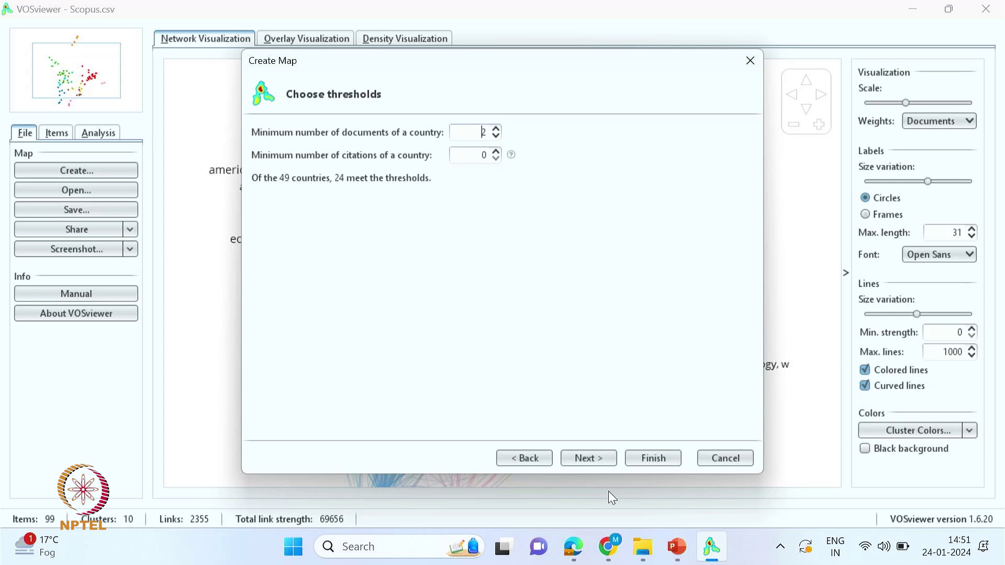
pyautogui.click(589, 464)
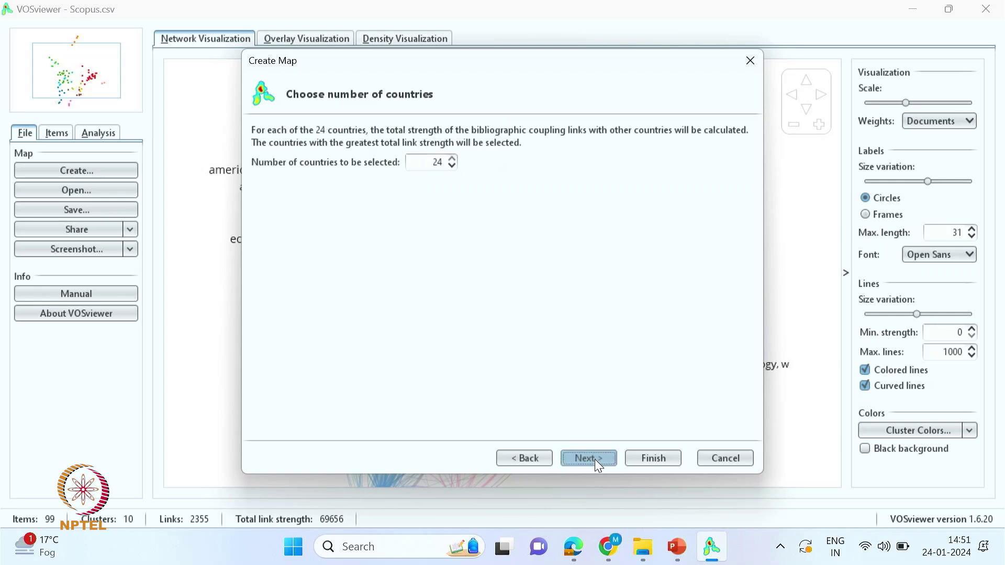
pyautogui.click(594, 459)
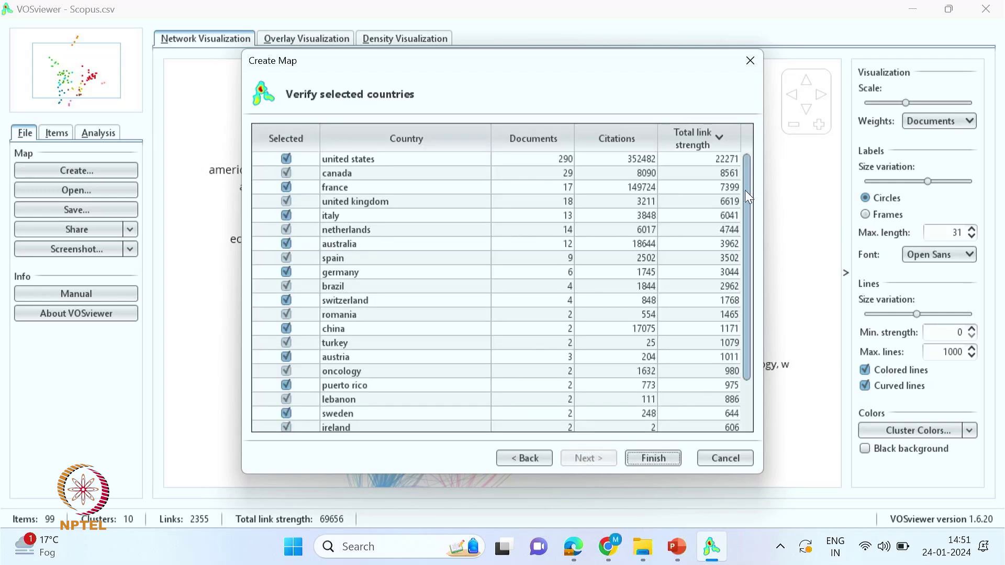
# - Tick the israel and new zealand checkboxes in the verification list
pyautogui.moveTo(747, 197); pyautogui.dragTo(747, 254)
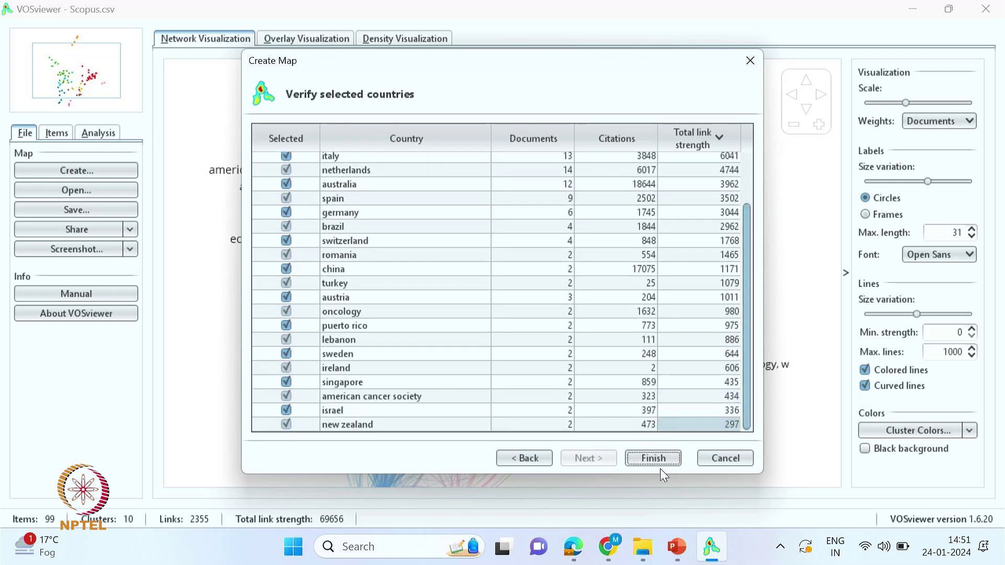
pyautogui.moveTo(748, 353); pyautogui.dragTo(769, 407)
pyautogui.click(287, 425)
pyautogui.click(287, 425)
pyautogui.click(286, 411)
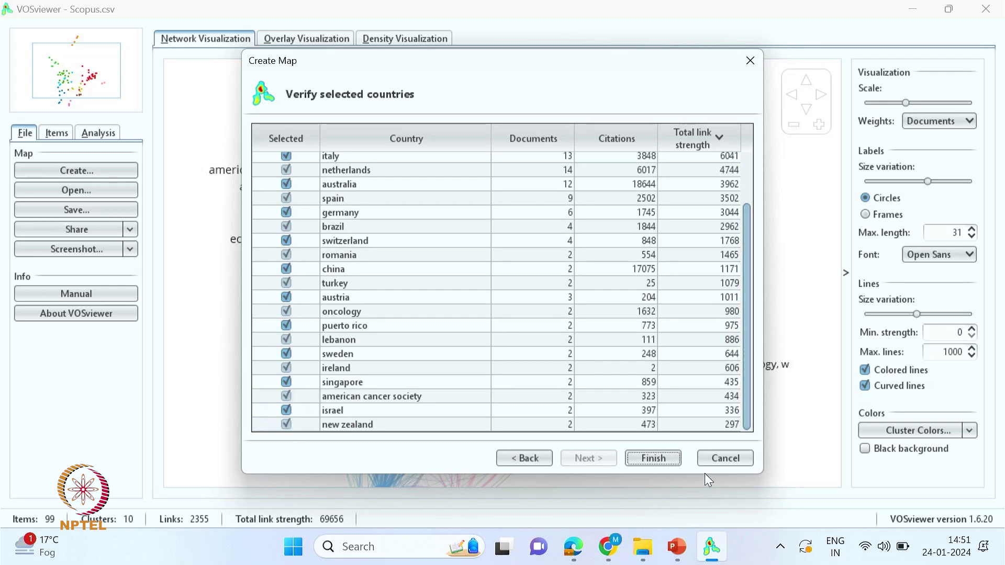
# - Build the country map (24 items, 6 clusters, 195 links) and overwrite Bibliographic coupling-Country.png
pyautogui.click(649, 461)
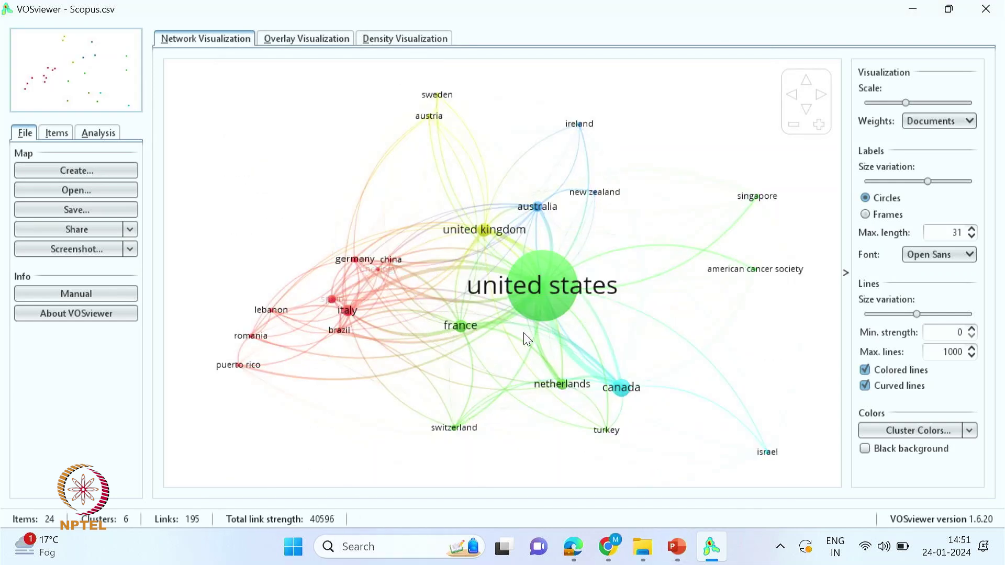
pyautogui.scroll(2, 551, 264)
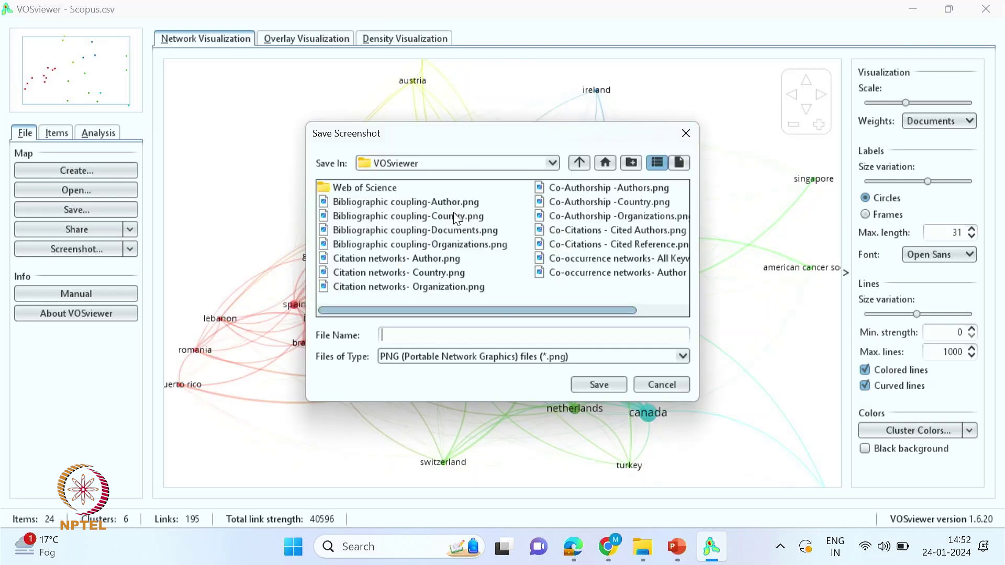
pyautogui.click(456, 218)
pyautogui.click(597, 385)
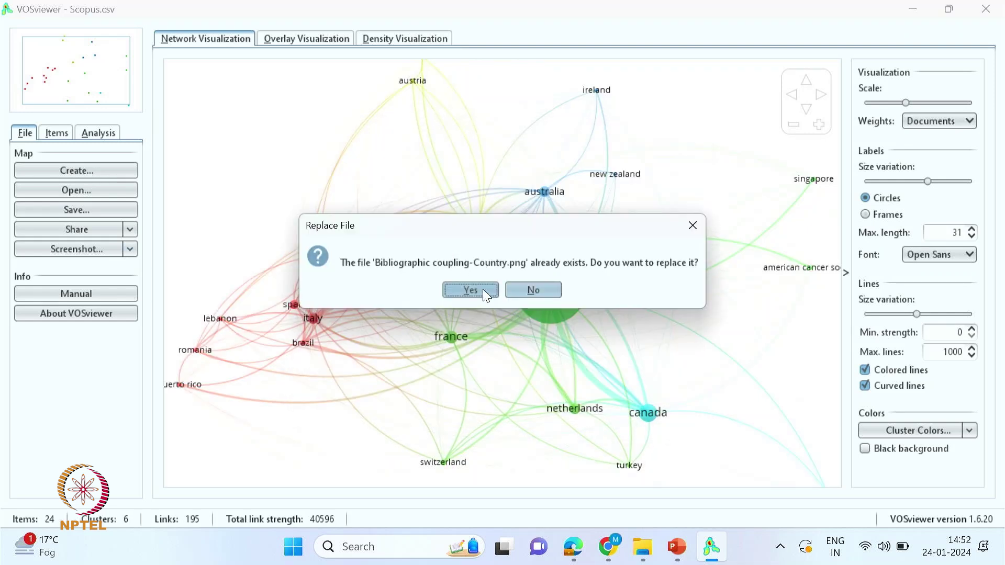
pyautogui.click(470, 290)
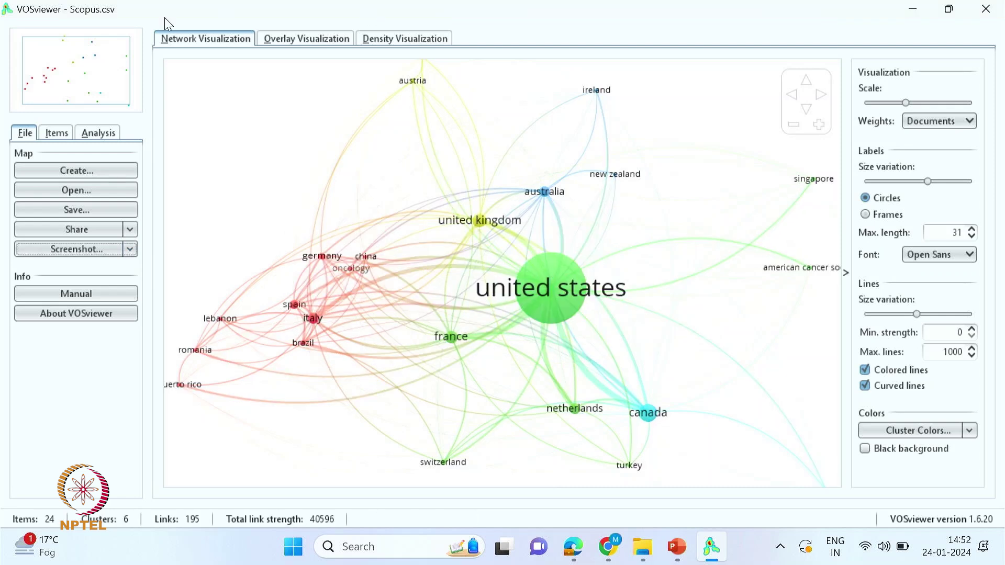
pyautogui.click(78, 172)
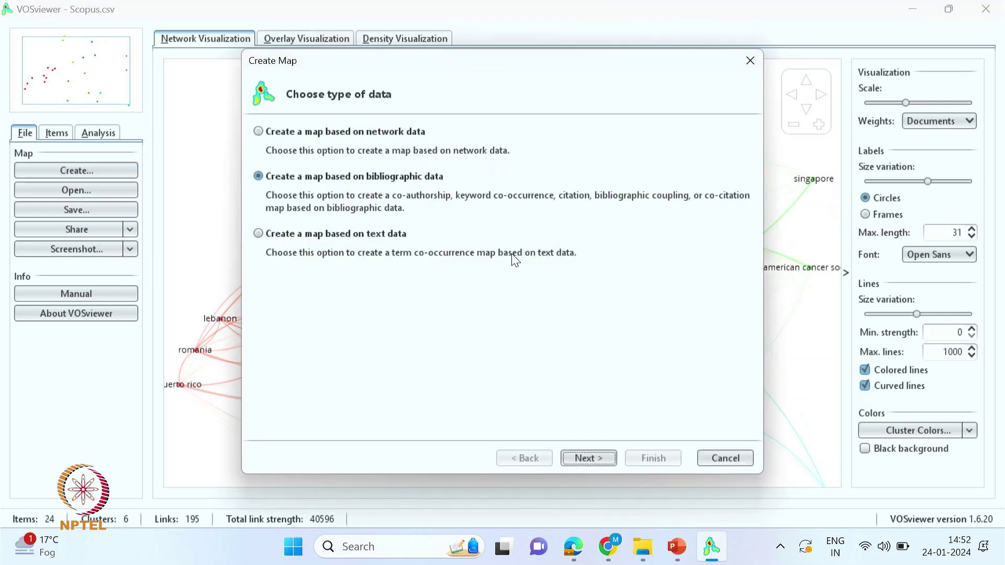
# - Start a co-citation map of cited references from the Scopus file
pyautogui.click(603, 458)
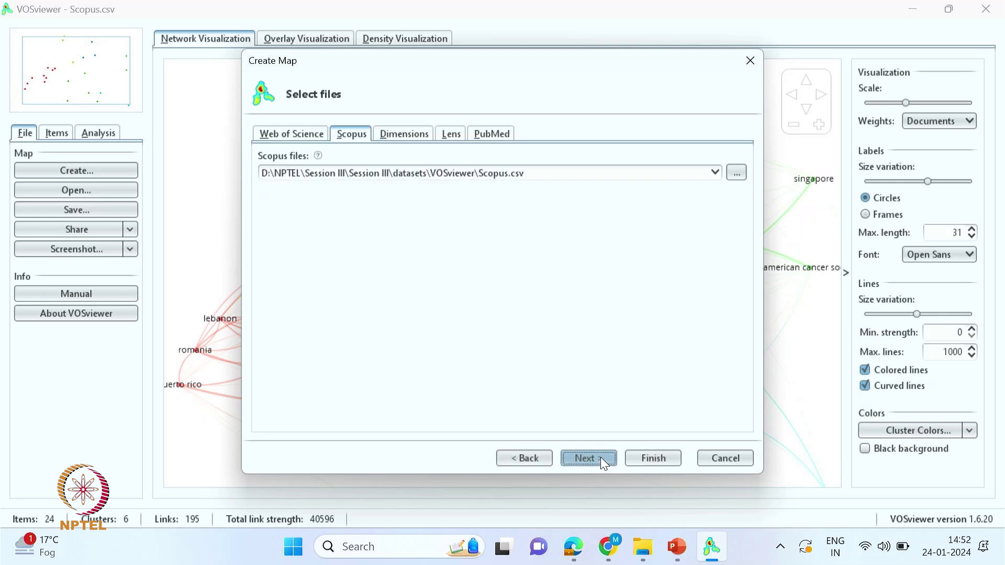
pyautogui.click(601, 457)
pyautogui.click(258, 212)
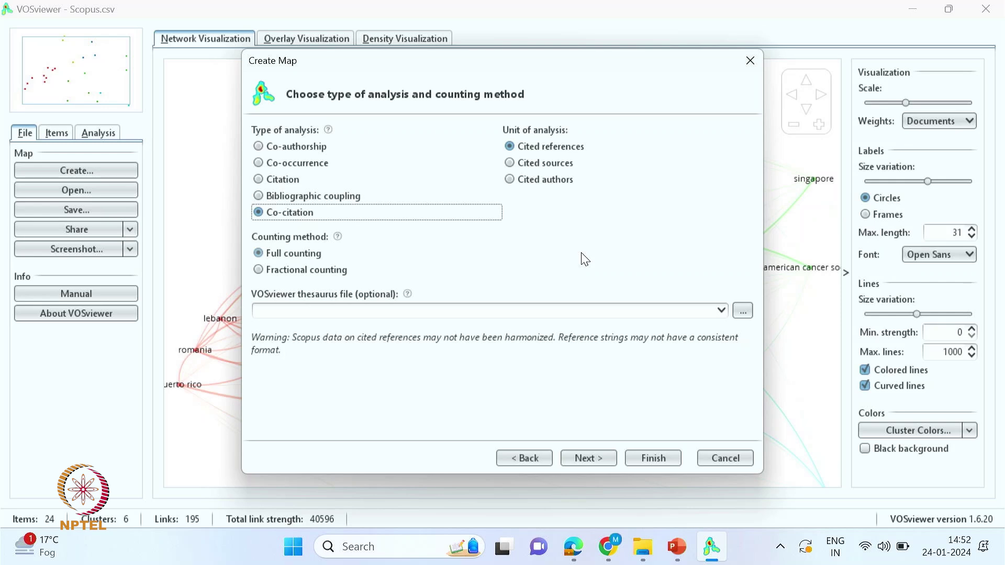
pyautogui.click(574, 456)
# - Set the minimum citations per cited reference to 4 and keep all 240 references
pyautogui.click(513, 137)
pyautogui.click(513, 137)
pyautogui.click(513, 136)
pyautogui.click(513, 137)
pyautogui.click(513, 137)
pyautogui.click(513, 137)
pyautogui.click(513, 137)
pyautogui.click(513, 137)
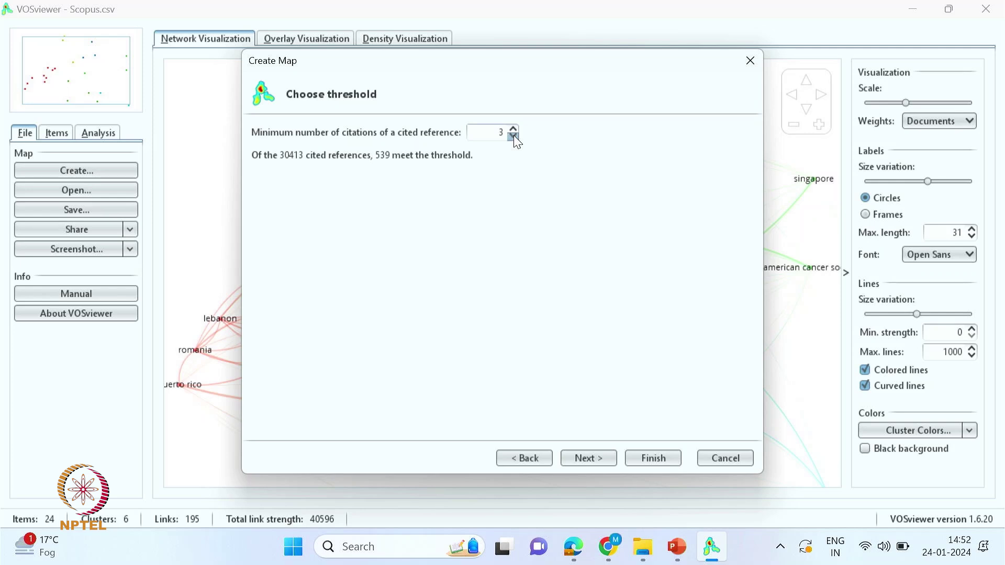
pyautogui.click(516, 126)
pyautogui.click(516, 128)
pyautogui.click(518, 137)
pyautogui.click(603, 458)
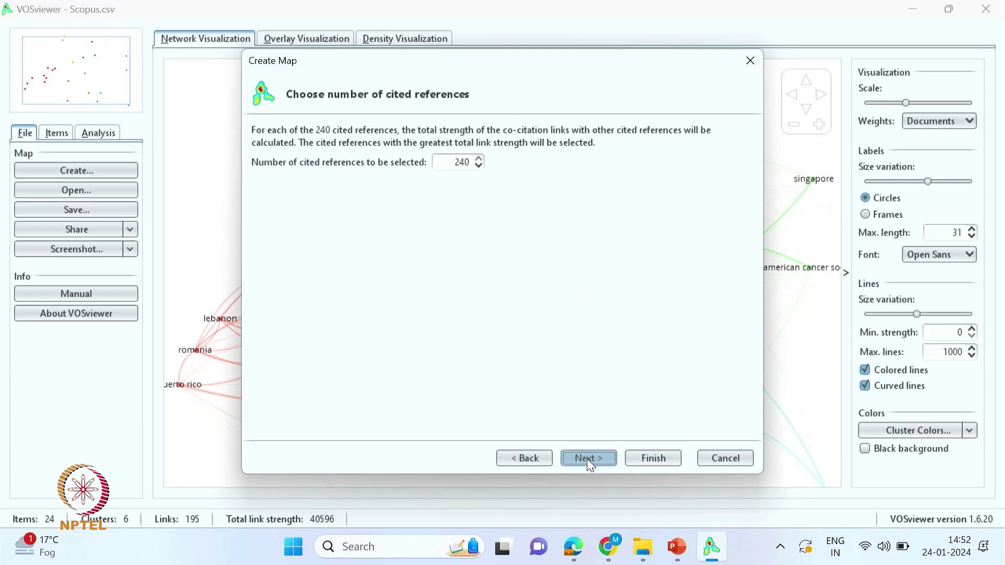
pyautogui.click(587, 459)
pyautogui.moveTo(754, 177)
pyautogui.mouseDown()
pyautogui.moveTo(755, 380)
pyautogui.moveTo(758, 164)
pyautogui.mouseUp()
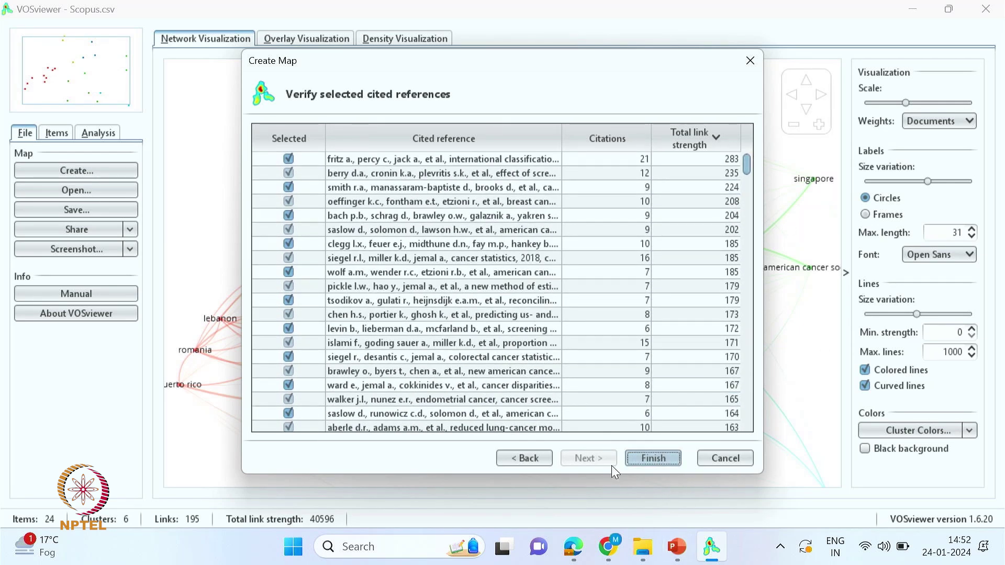
# - Build the co-citation map and compare its density and network views
pyautogui.click(653, 459)
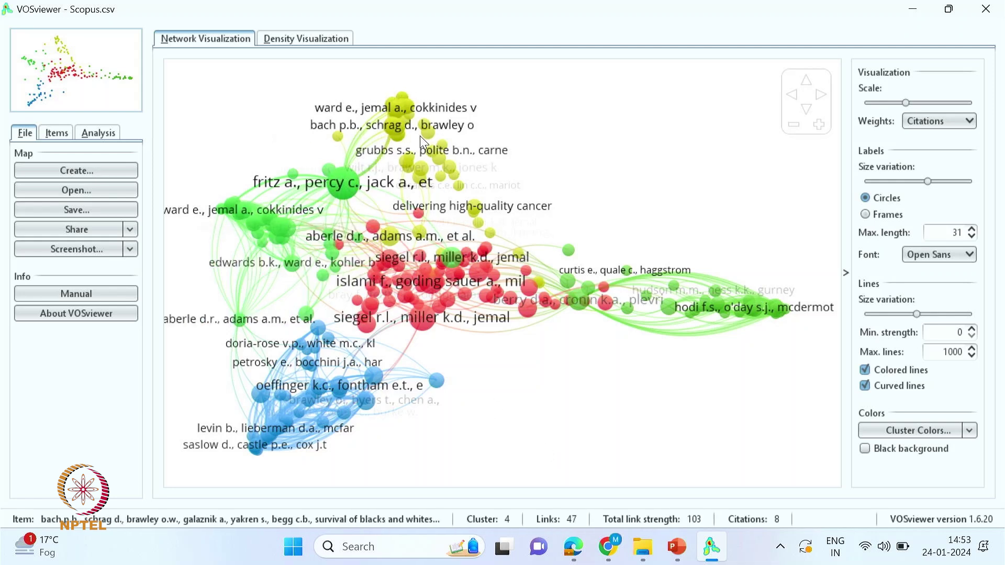
pyautogui.click(322, 40)
pyautogui.click(214, 42)
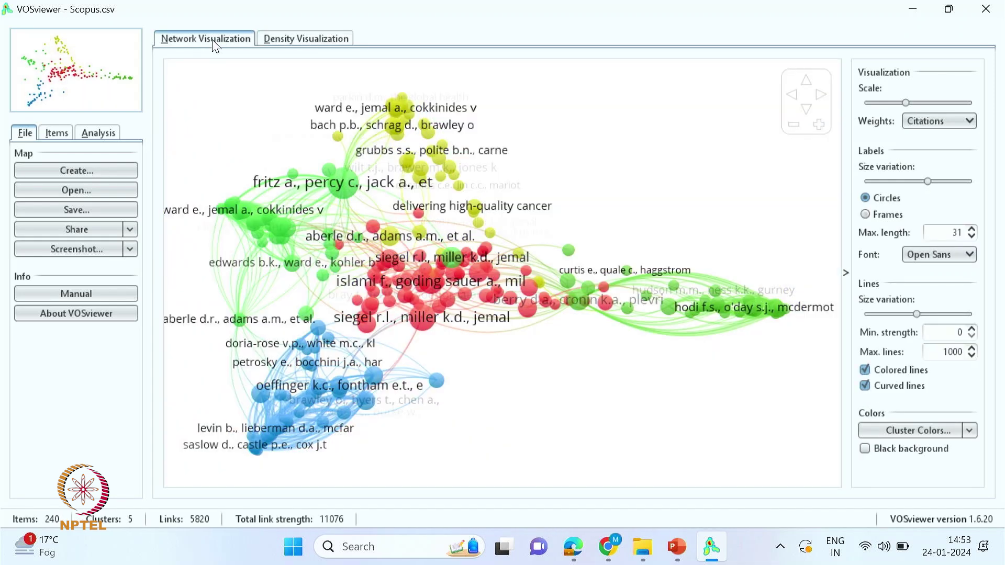
pyautogui.click(312, 46)
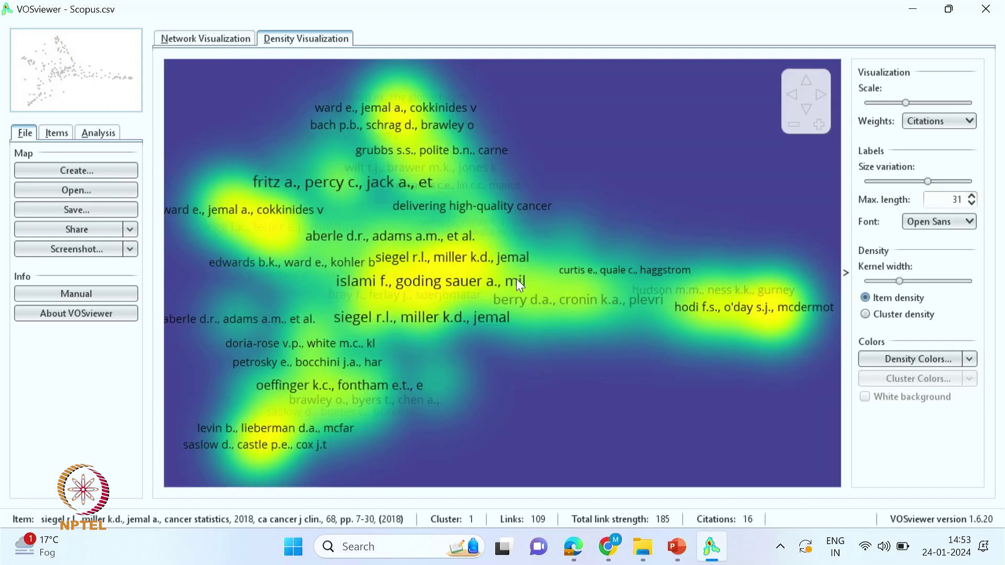
pyautogui.click(207, 41)
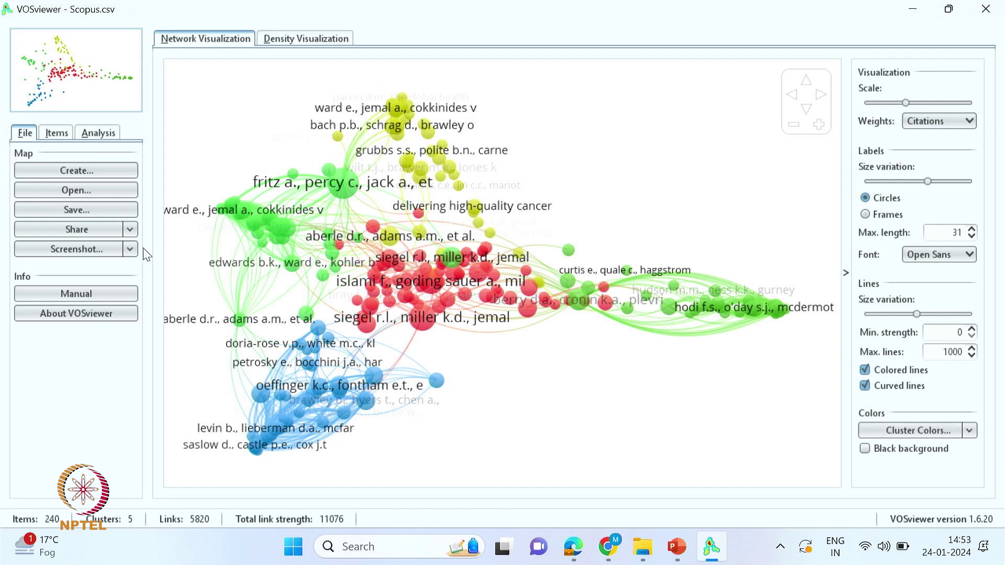
# - Save a screenshot over Co-Citations - Cited Reference.png, confirming the replacement
pyautogui.click(75, 247)
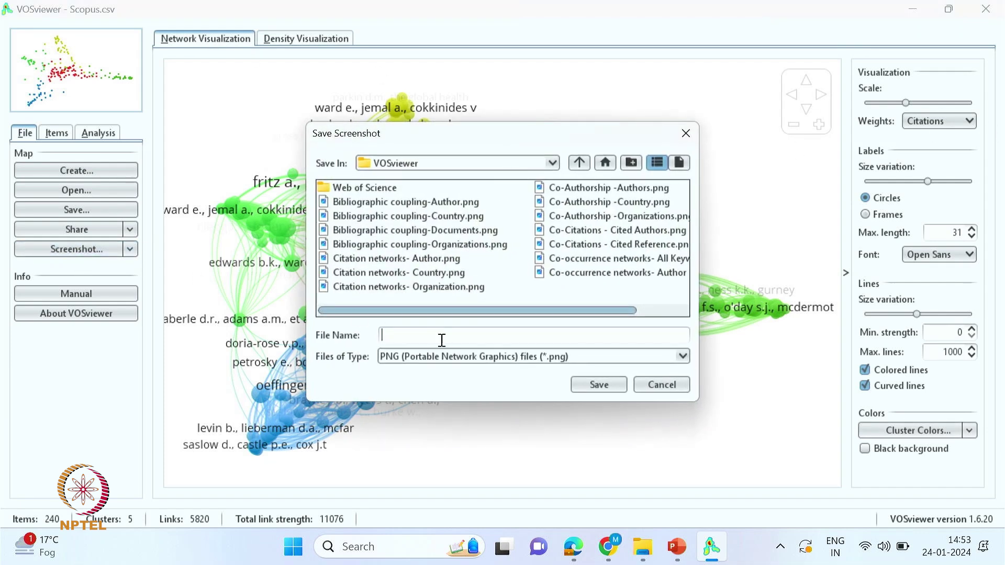
pyautogui.click(581, 244)
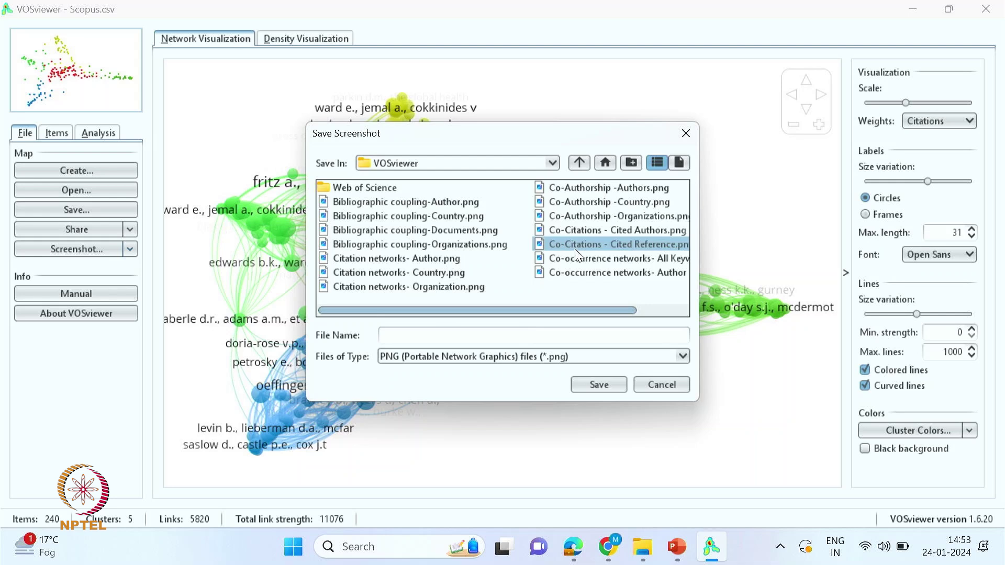
pyautogui.click(597, 386)
pyautogui.click(471, 291)
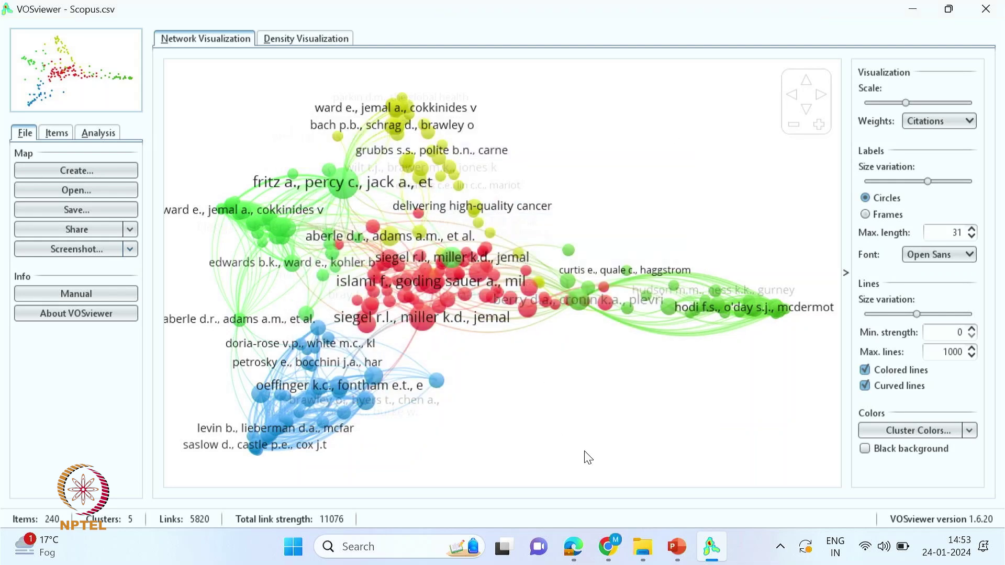
pyautogui.click(76, 170)
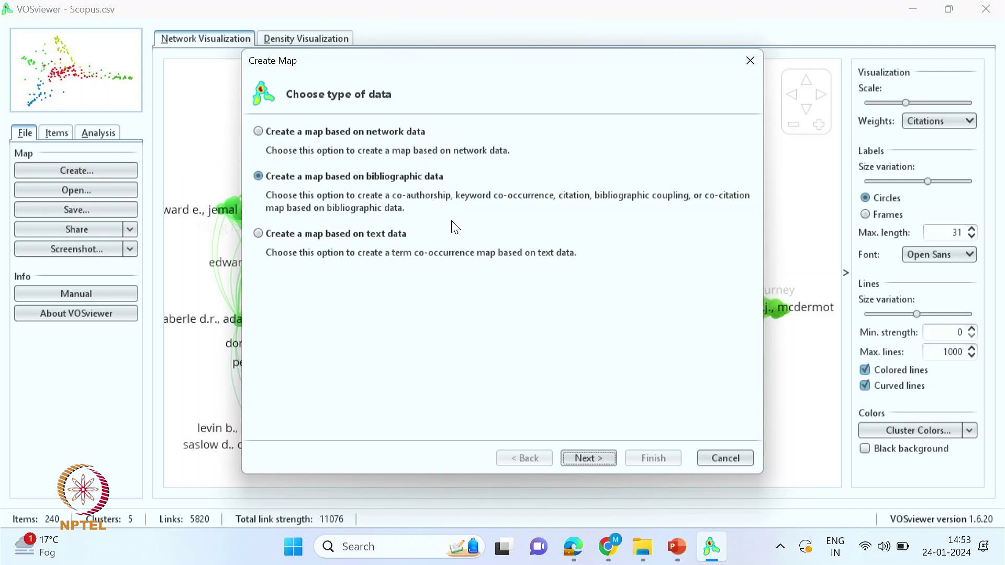
# - Start a co-citation map of cited authors from the same Scopus file
pyautogui.click(589, 454)
pyautogui.click(588, 454)
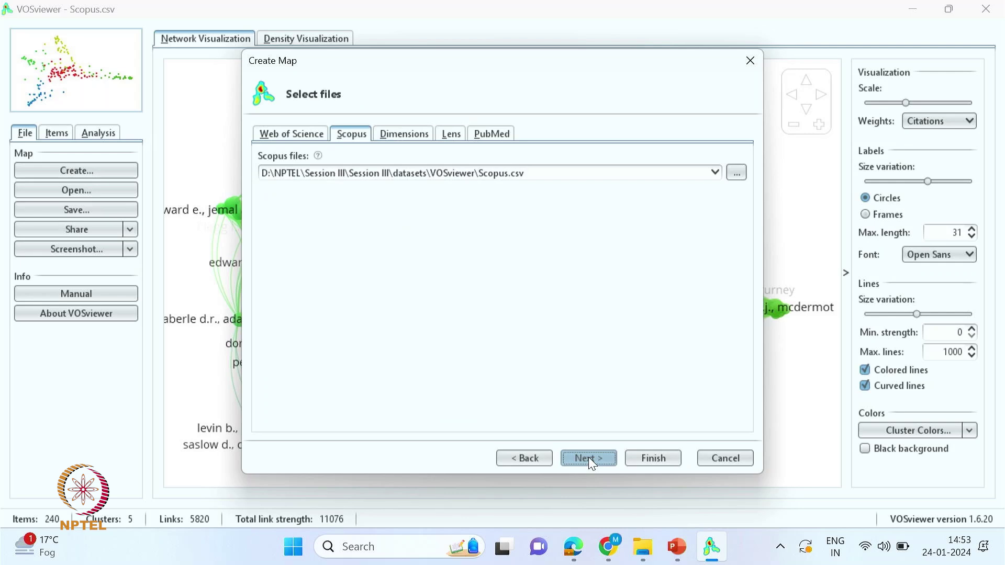
pyautogui.click(588, 457)
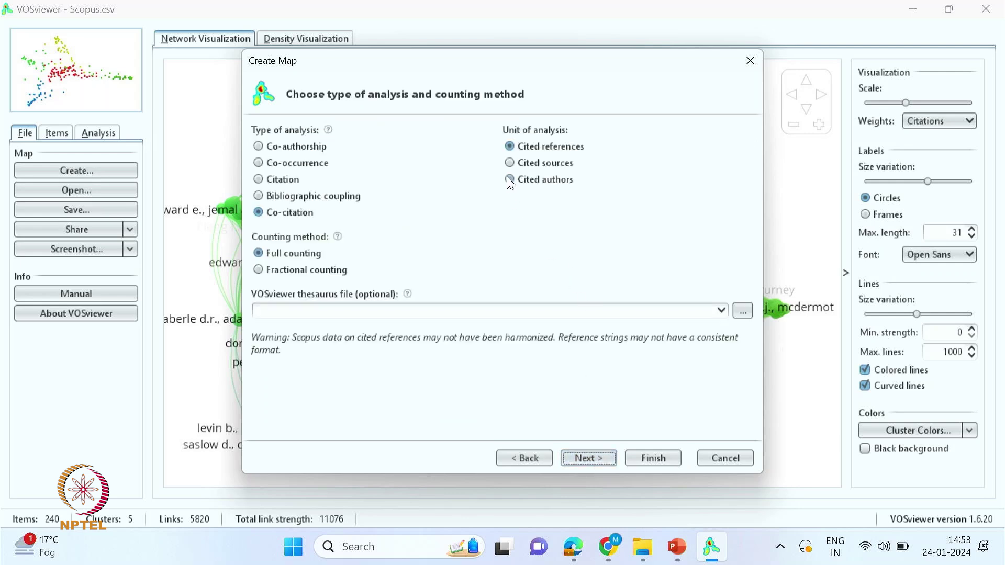
pyautogui.click(509, 179)
pyautogui.click(586, 458)
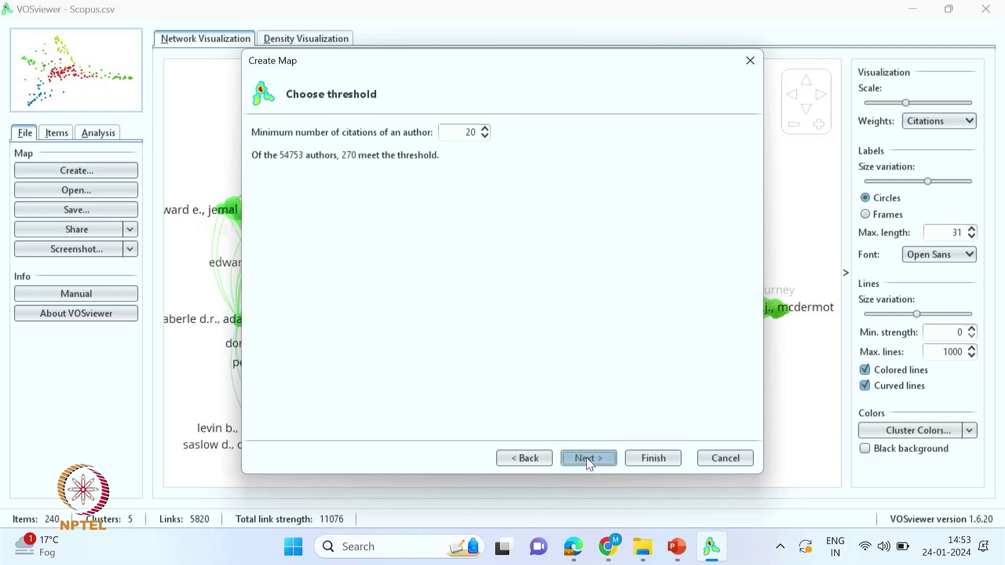
# - Lower the minimum citations per author to 15, keep all 483 authors, and build the map
pyautogui.click(485, 136)
pyautogui.click(485, 136)
pyautogui.click(485, 136)
pyautogui.click(486, 136)
pyautogui.click(485, 137)
pyautogui.click(580, 461)
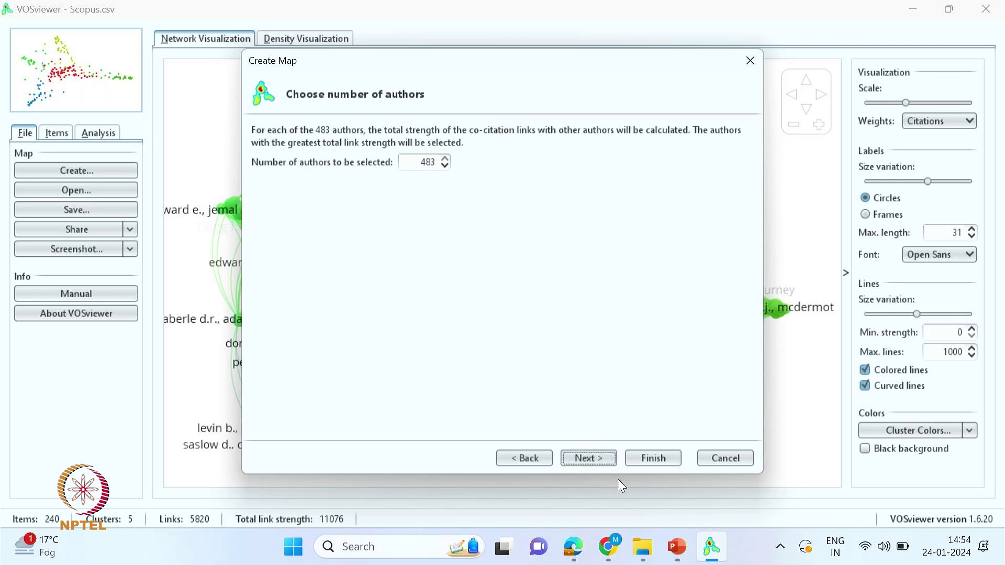
pyautogui.click(589, 460)
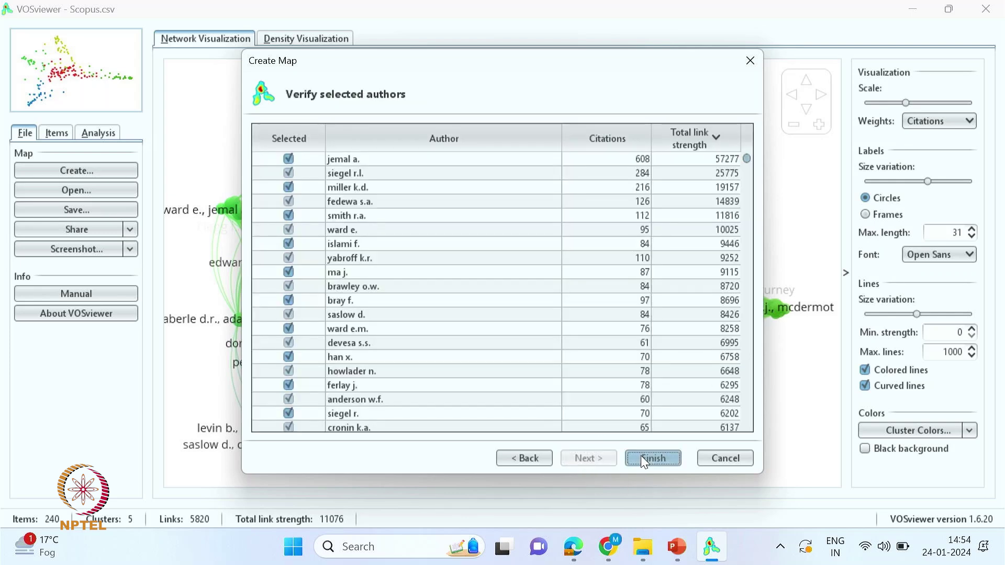
pyautogui.click(642, 457)
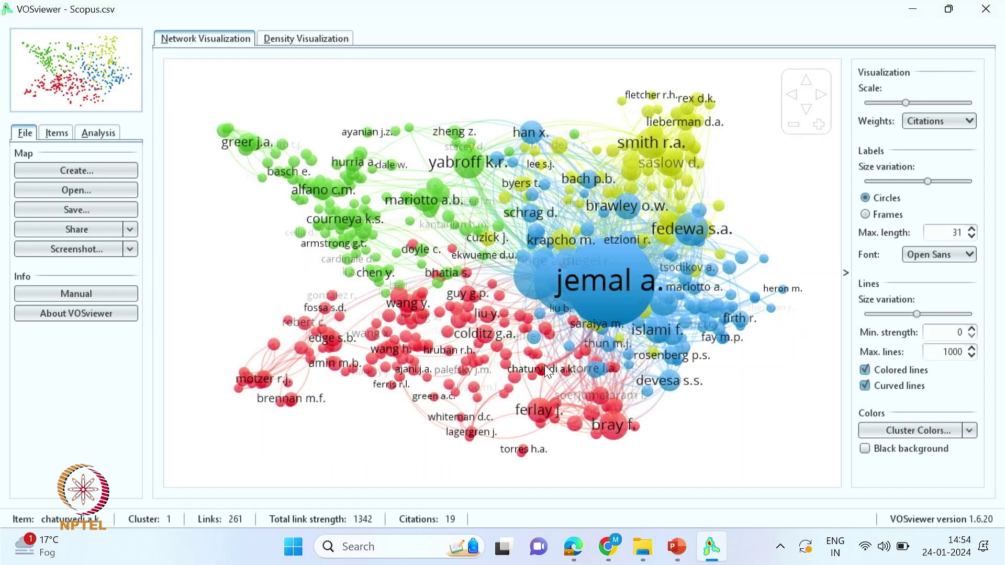
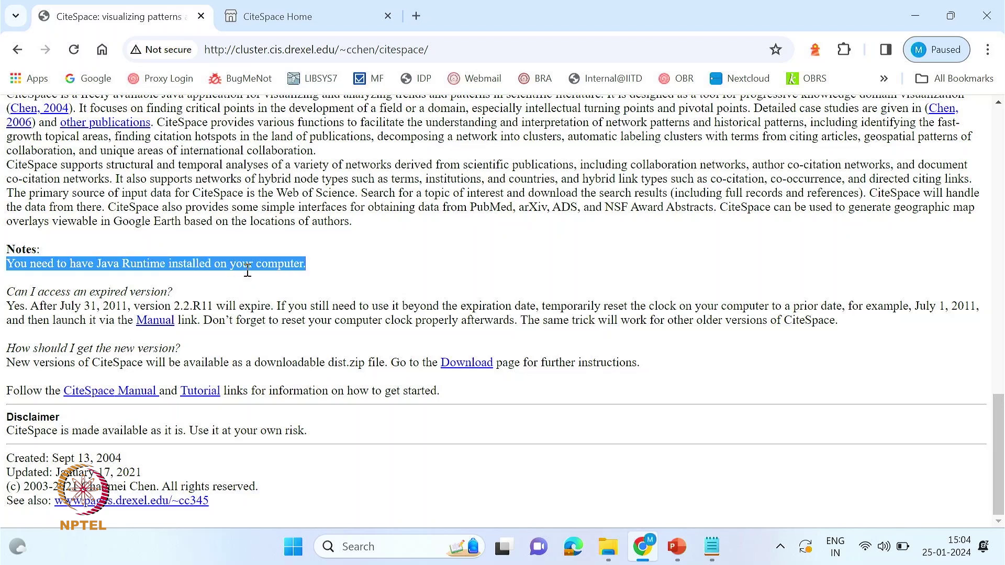
pyautogui.scroll(5, 248, 270)
pyautogui.scroll(-4, 255, 277)
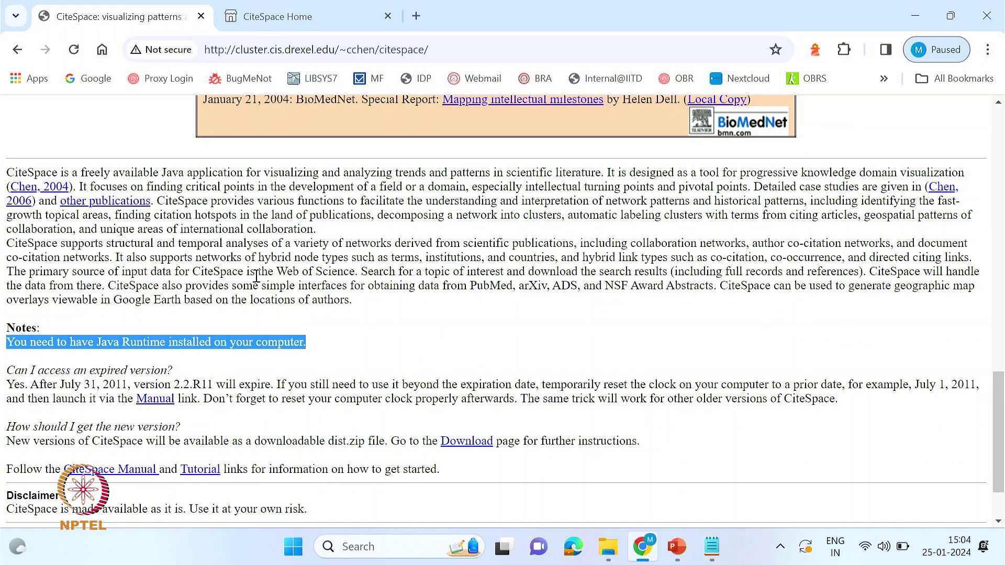
pyautogui.scroll(2, 260, 281)
pyautogui.scroll(-2, 260, 284)
pyautogui.scroll(-3, 261, 283)
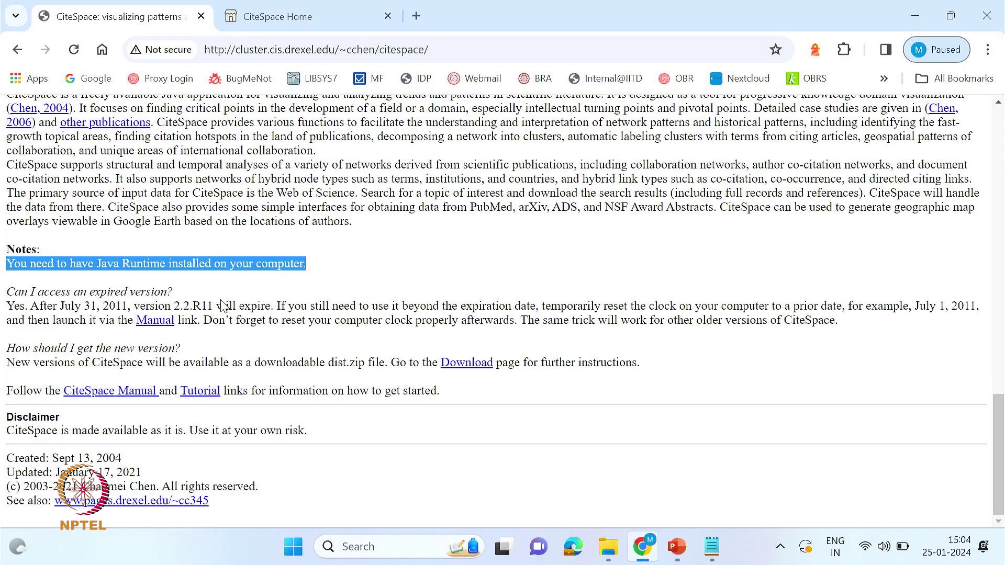
pyautogui.scroll(15, 255, 287)
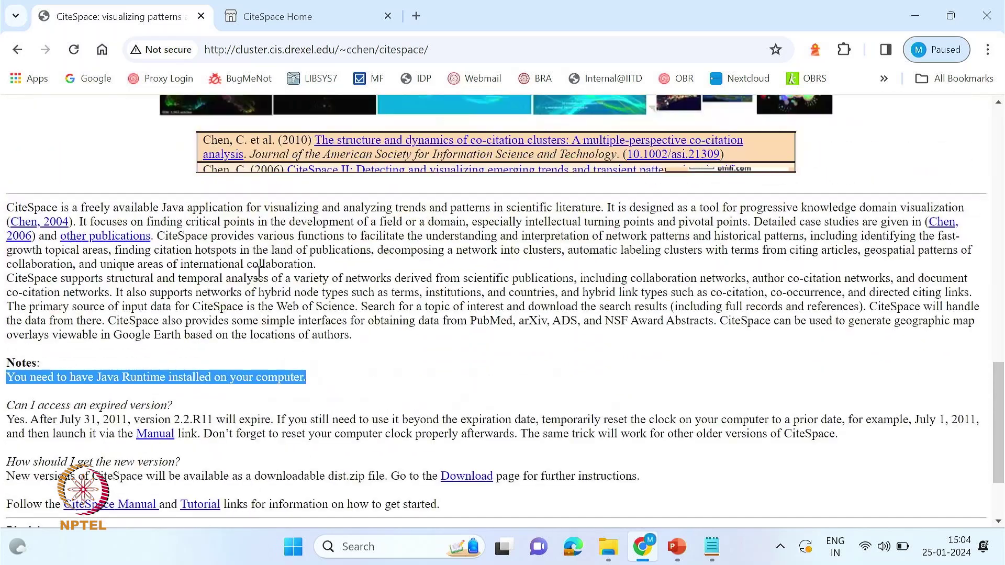
# - Go to the CiteSpace download site and browse down to the product cards
pyautogui.click(444, 209)
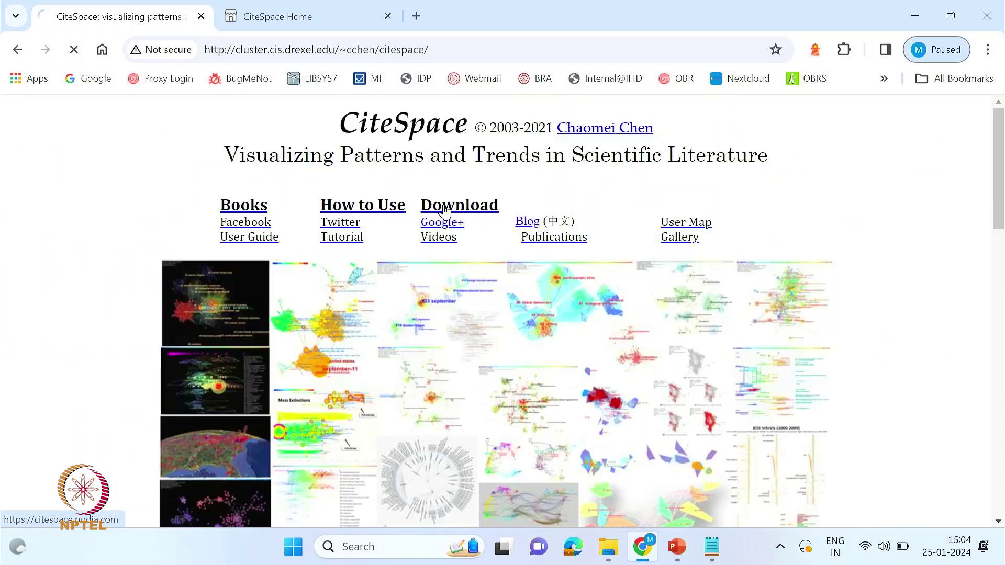
pyautogui.scroll(-3, 372, 334)
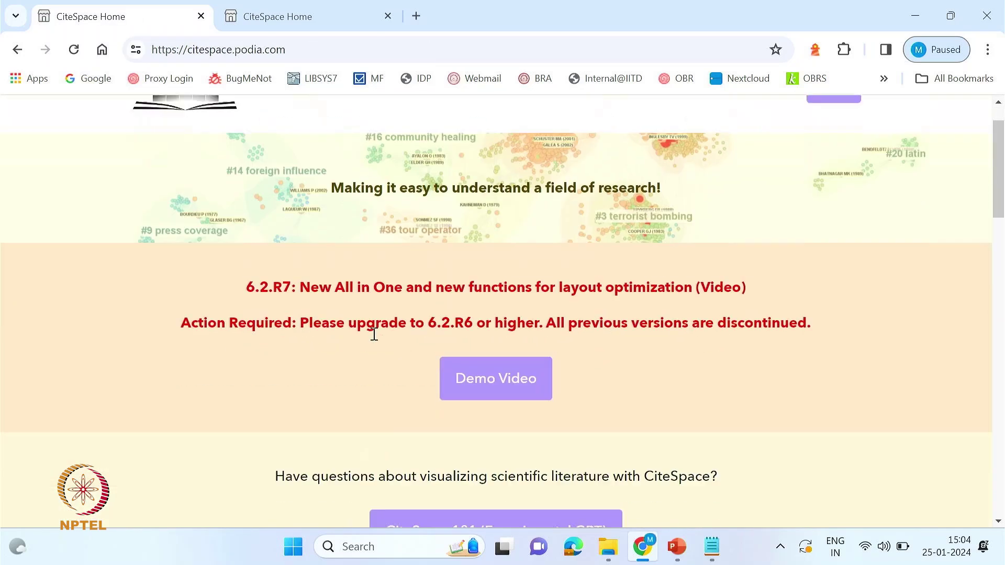
pyautogui.scroll(-6, 366, 358)
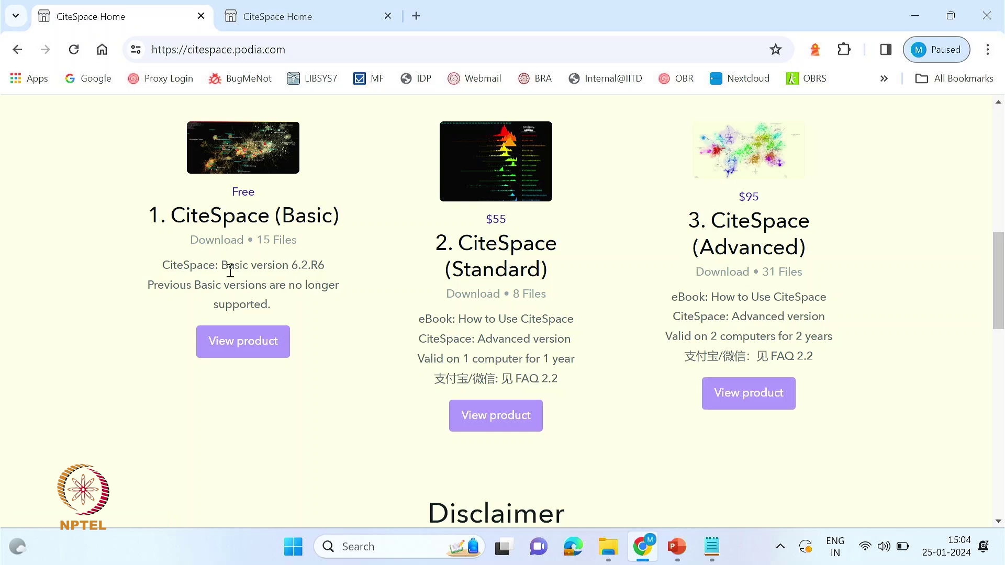
pyautogui.scroll(1, 415, 310)
pyautogui.scroll(-1, 416, 309)
pyautogui.scroll(-2, 416, 314)
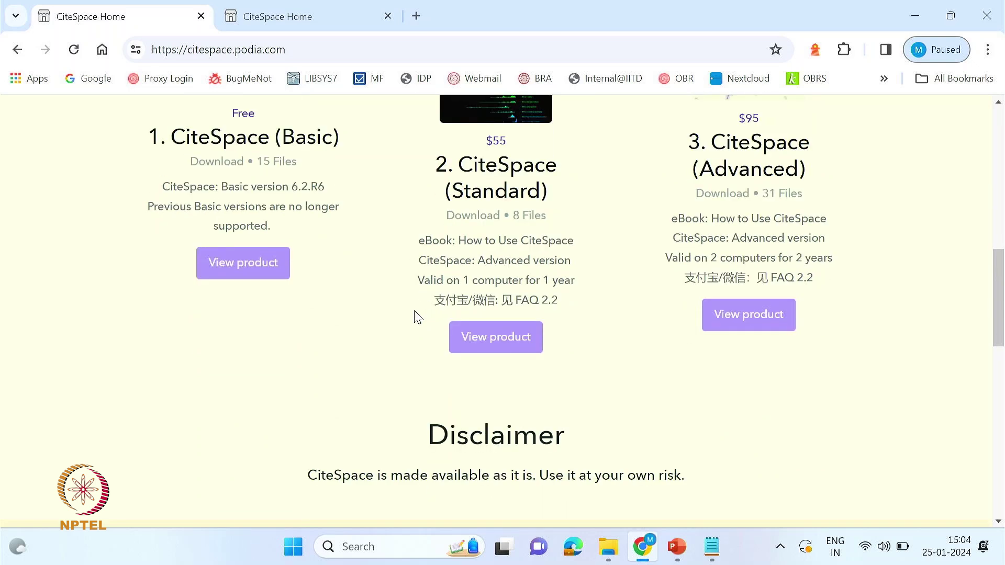
pyautogui.scroll(3, 416, 316)
pyautogui.scroll(-2, 418, 314)
pyautogui.scroll(-2, 417, 314)
pyautogui.scroll(-3, 416, 311)
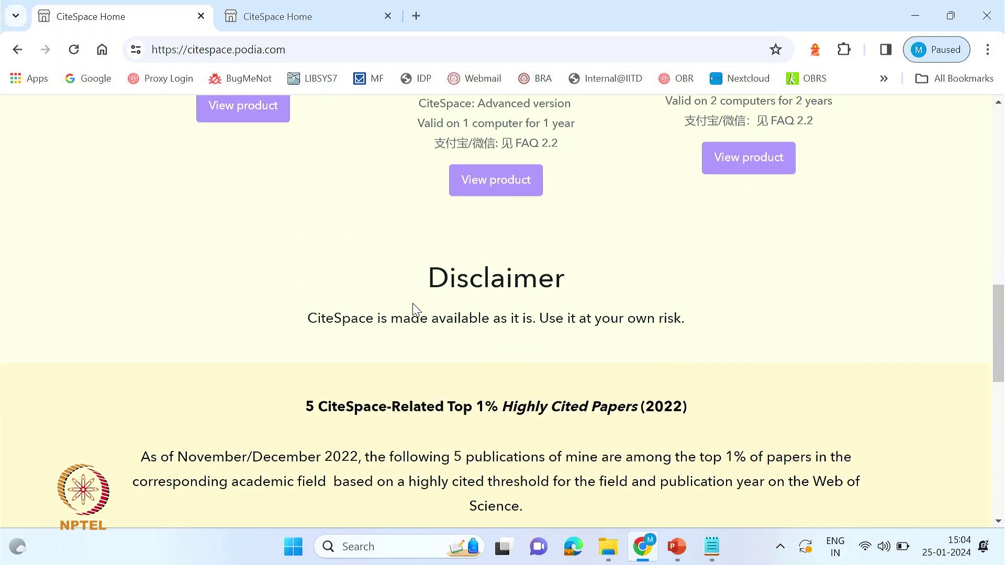
pyautogui.scroll(-3, 415, 309)
pyautogui.scroll(9, 400, 295)
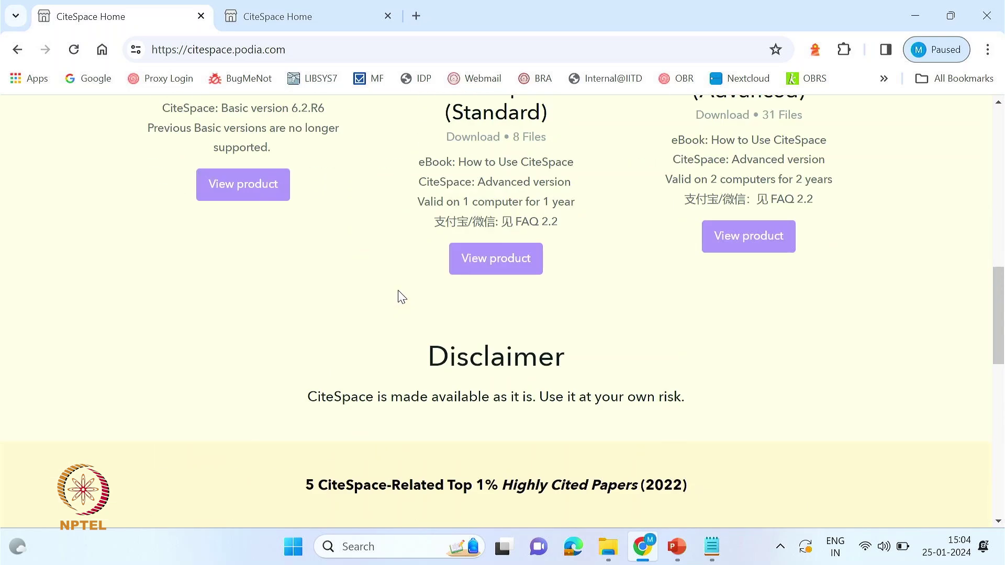
pyautogui.scroll(-3, 238, 259)
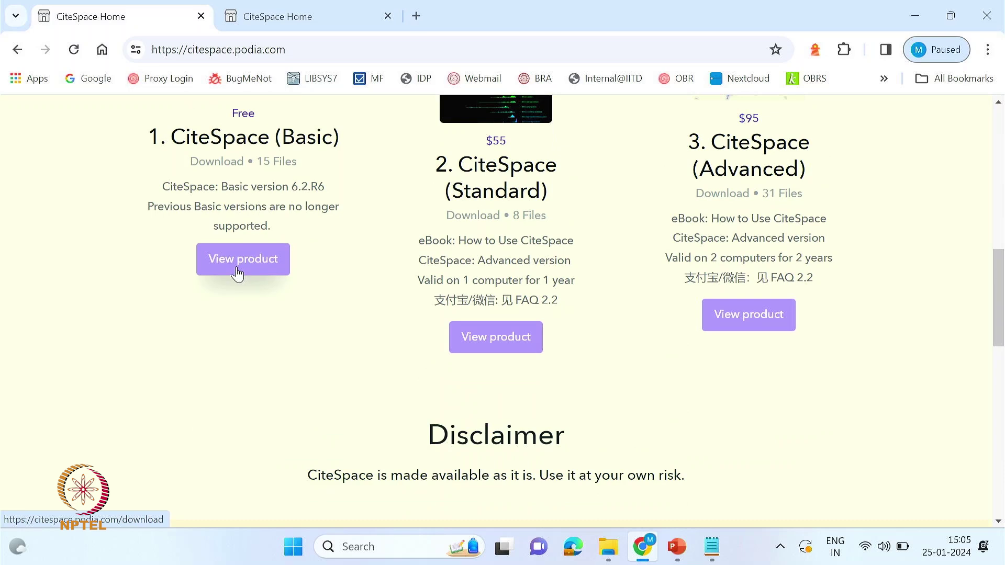
# - Open the free CiteSpace (Basic) product page and review its 6.2.R6 installers and readings
pyautogui.click(237, 269)
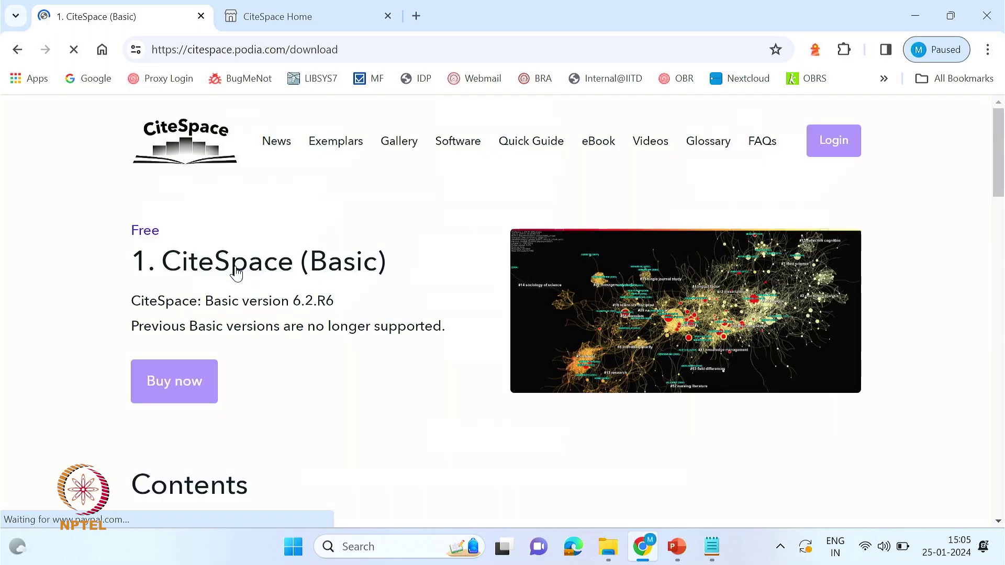
pyautogui.scroll(-6, 241, 286)
pyautogui.scroll(6, 243, 287)
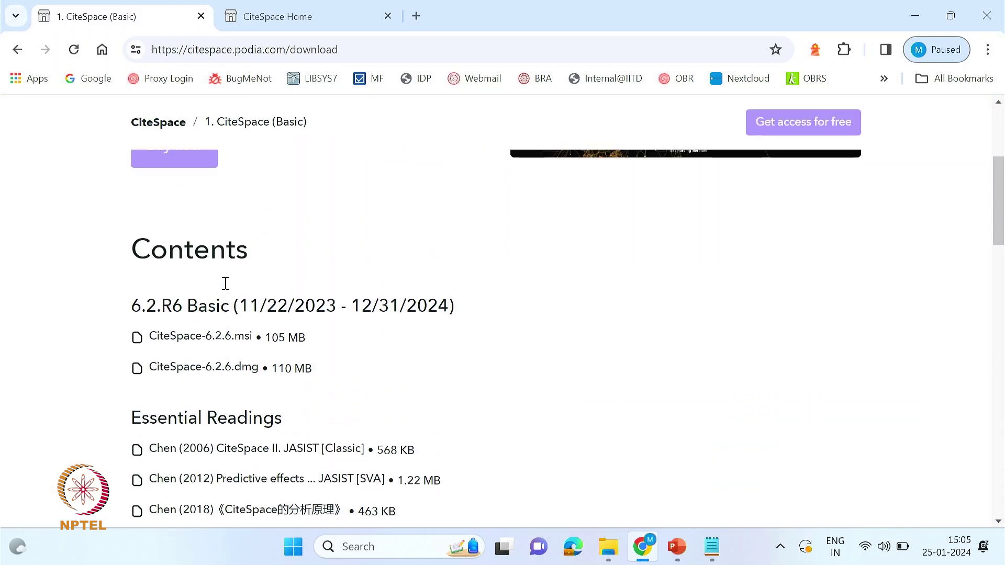
pyautogui.scroll(-8, 244, 285)
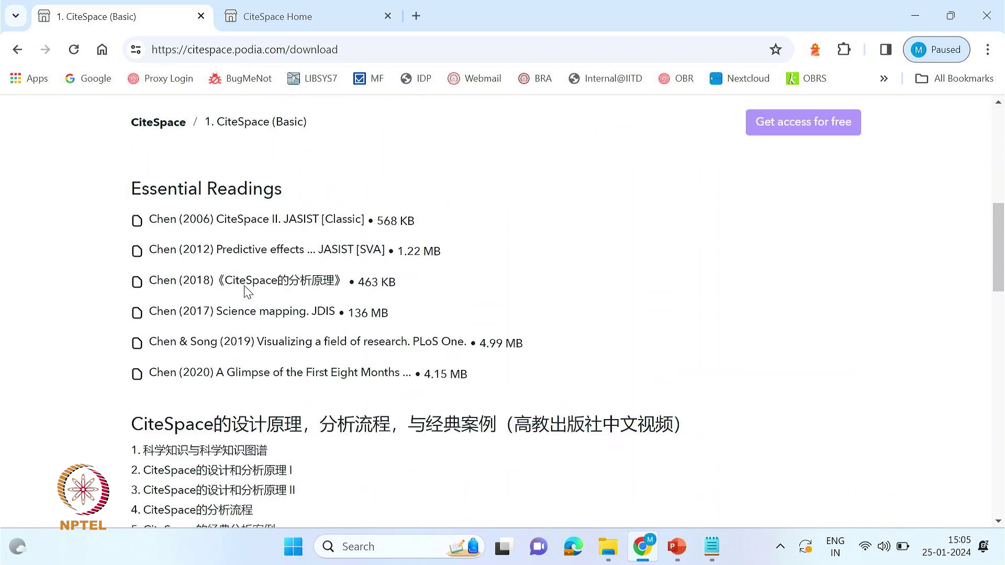
pyautogui.scroll(7, 246, 287)
# - Start getting the free CiteSpace (Basic) edition at checkout
pyautogui.click(177, 313)
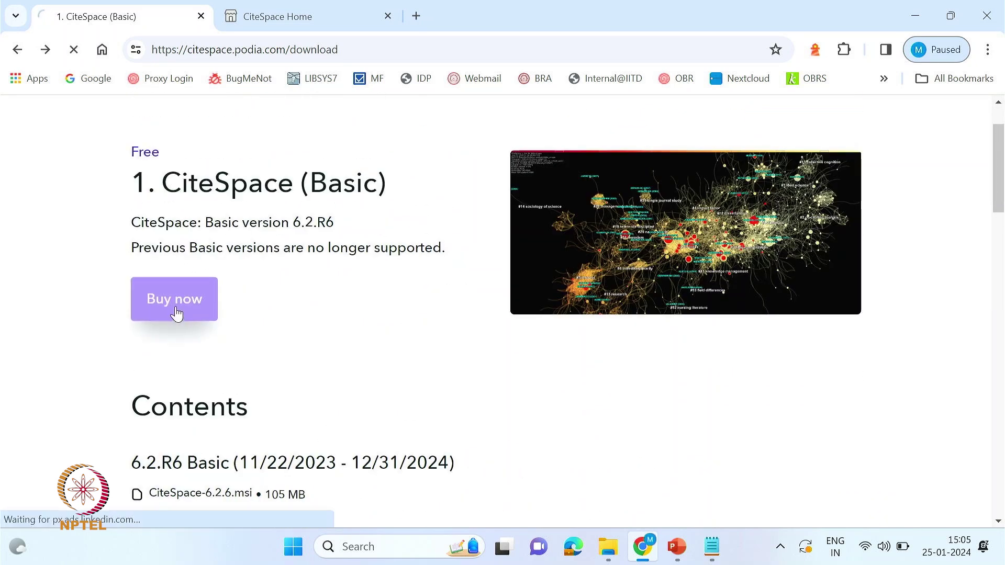
pyautogui.scroll(-3, 298, 317)
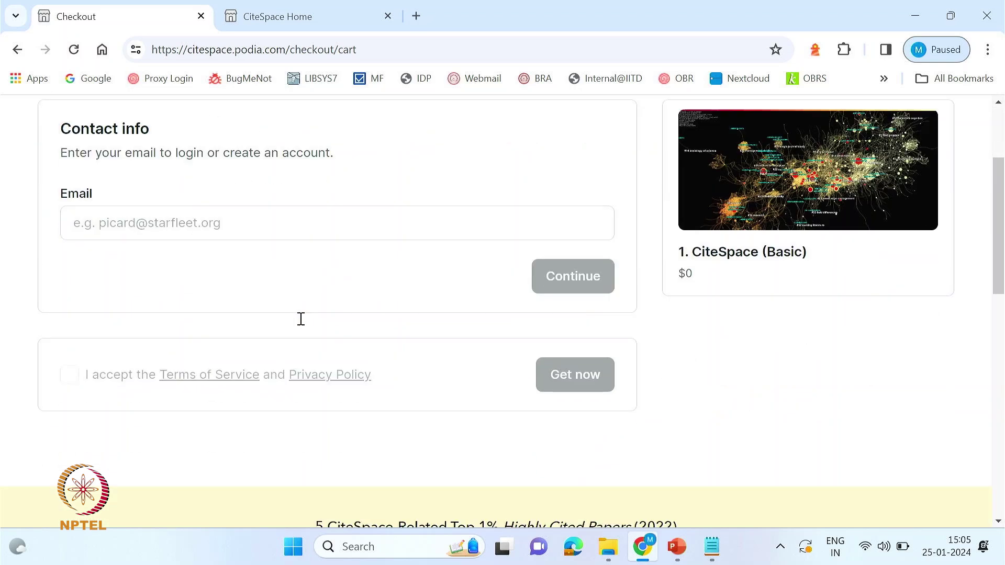
pyautogui.click(238, 234)
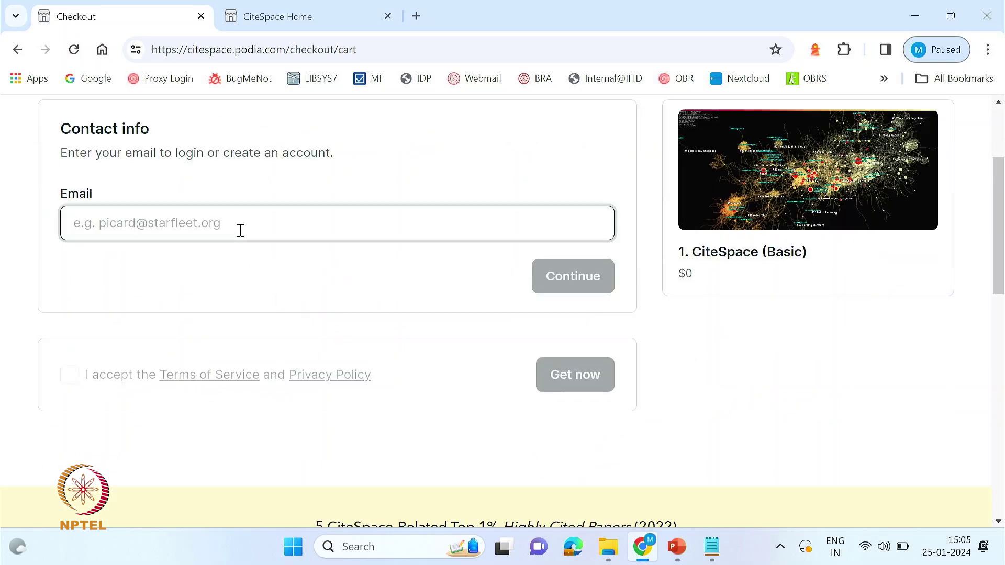
pyautogui.scroll(3, 262, 259)
pyautogui.scroll(-3, 264, 258)
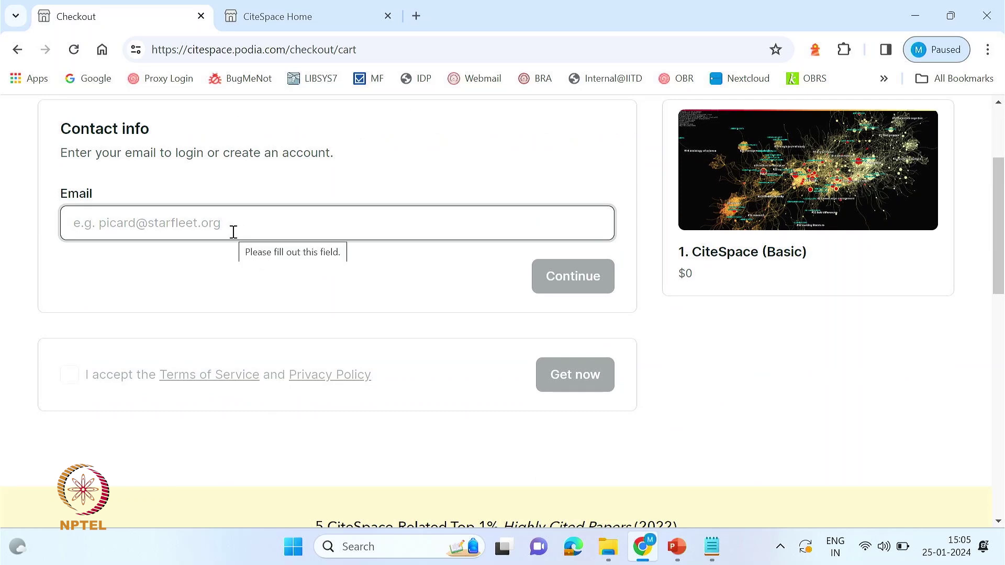
pyautogui.scroll(3, 503, 298)
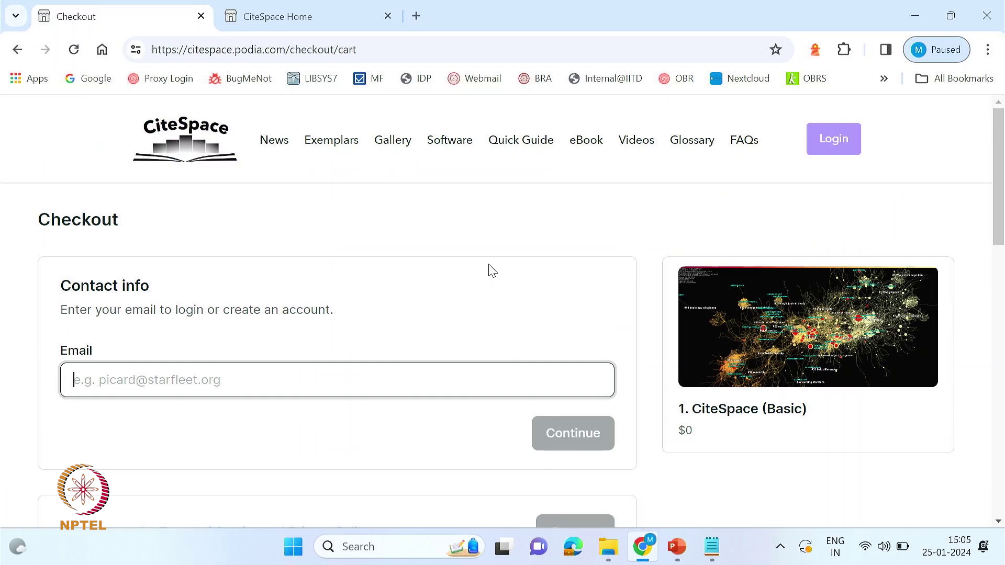
# - Log in to the CiteSpace account with the account e-mail and password
pyautogui.click(825, 147)
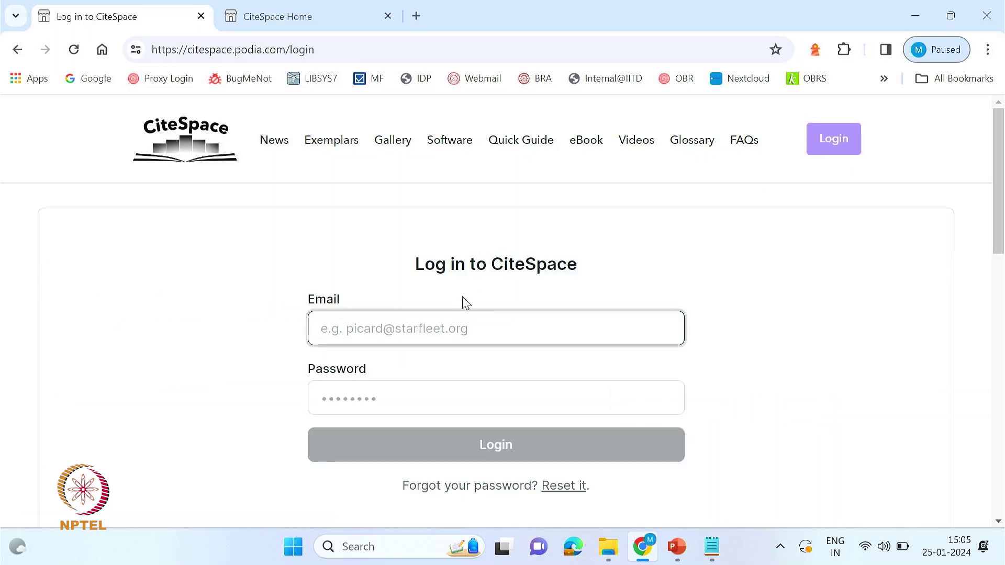
pyautogui.click(463, 297)
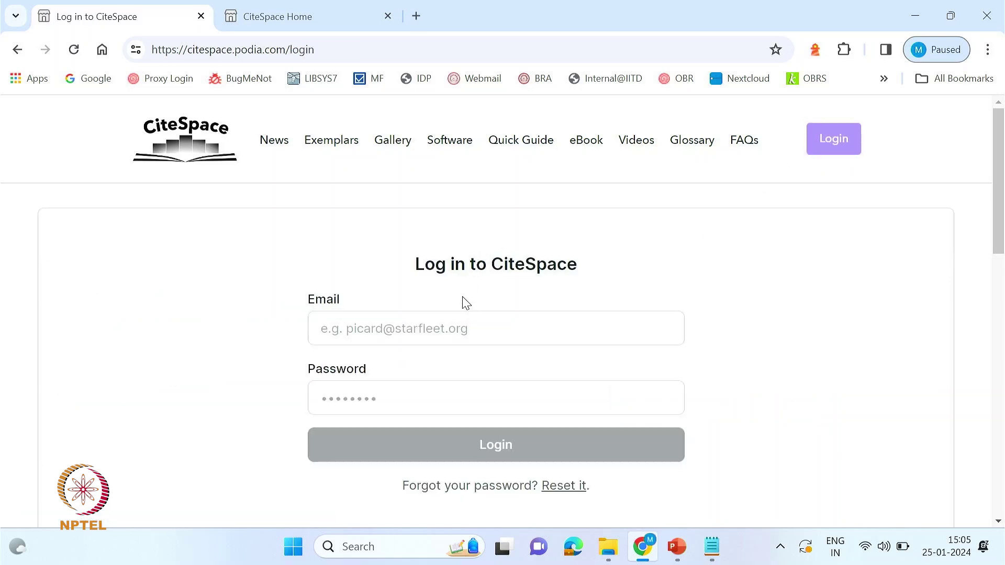
pyautogui.click(446, 319)
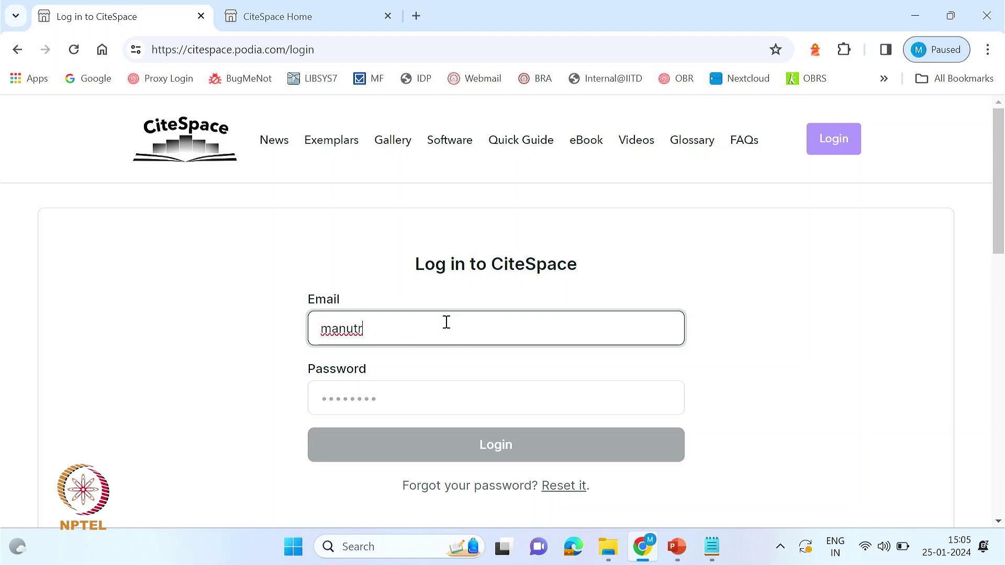
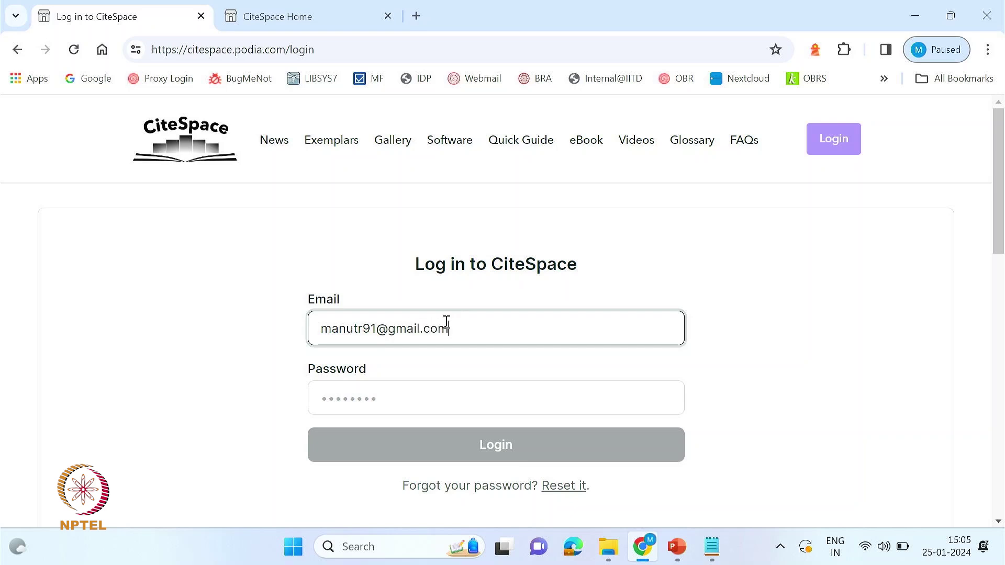
pyautogui.press('Tab')
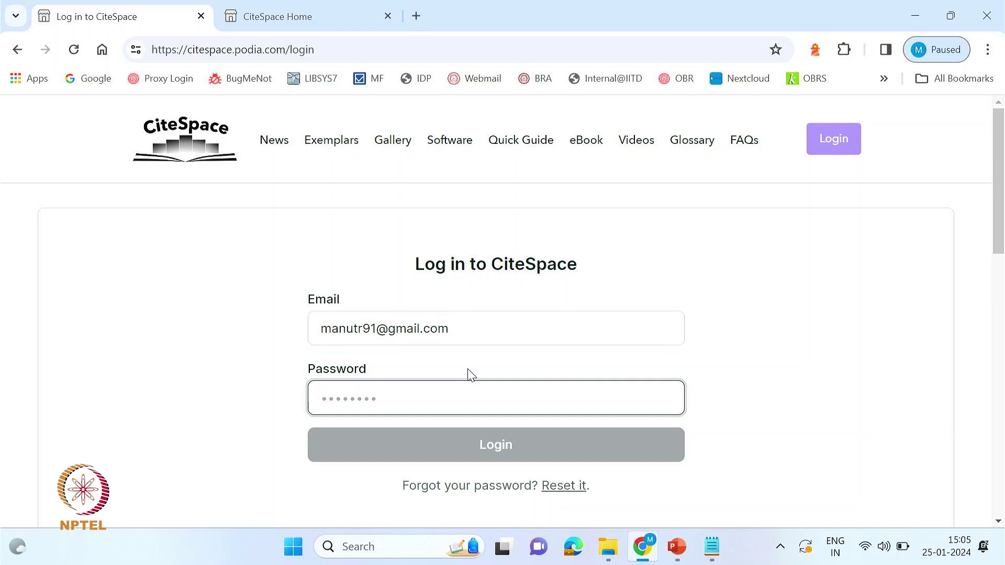
pyautogui.write('•••••')
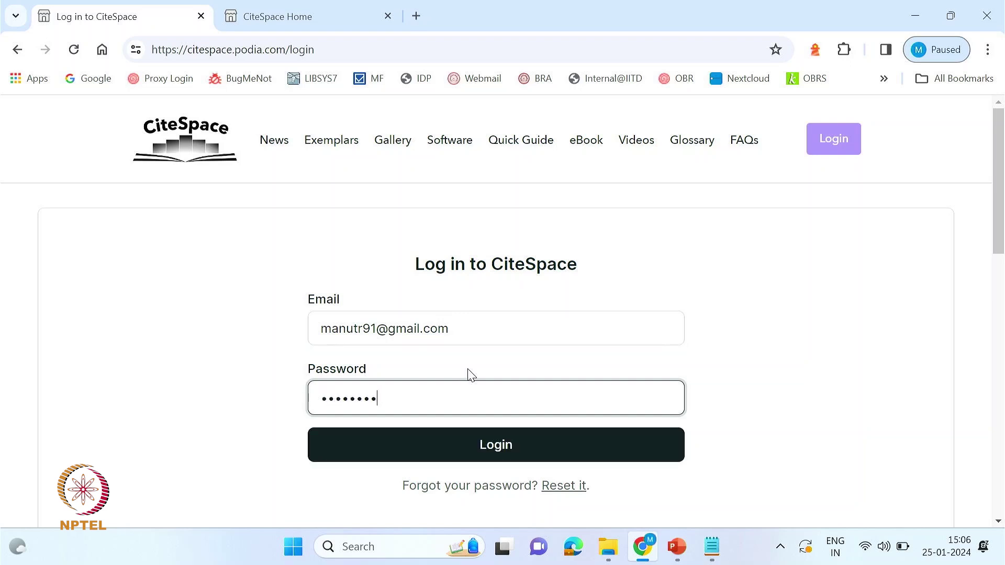
pyautogui.click(483, 433)
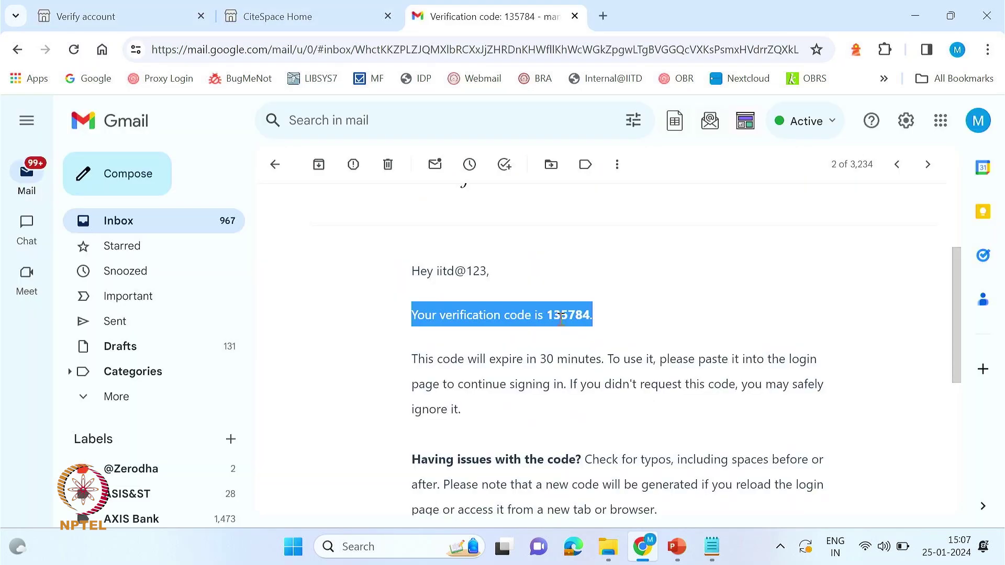
# - Paste the emailed verification code, trust this device, and submit the verification
pyautogui.click(561, 319)
pyautogui.doubleClick(583, 316)
pyautogui.hotkey('ctrl', 'c')
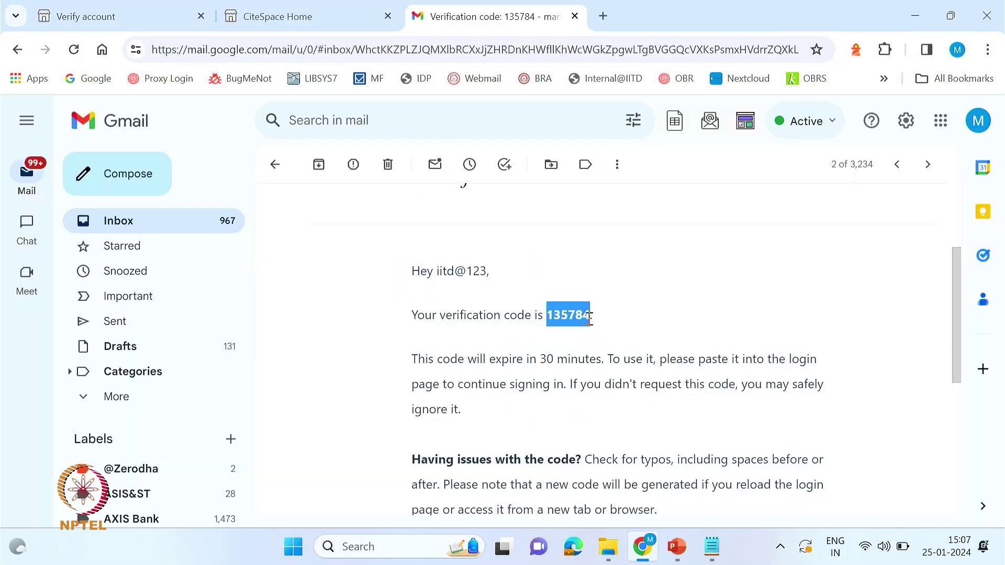
pyautogui.click(378, 16)
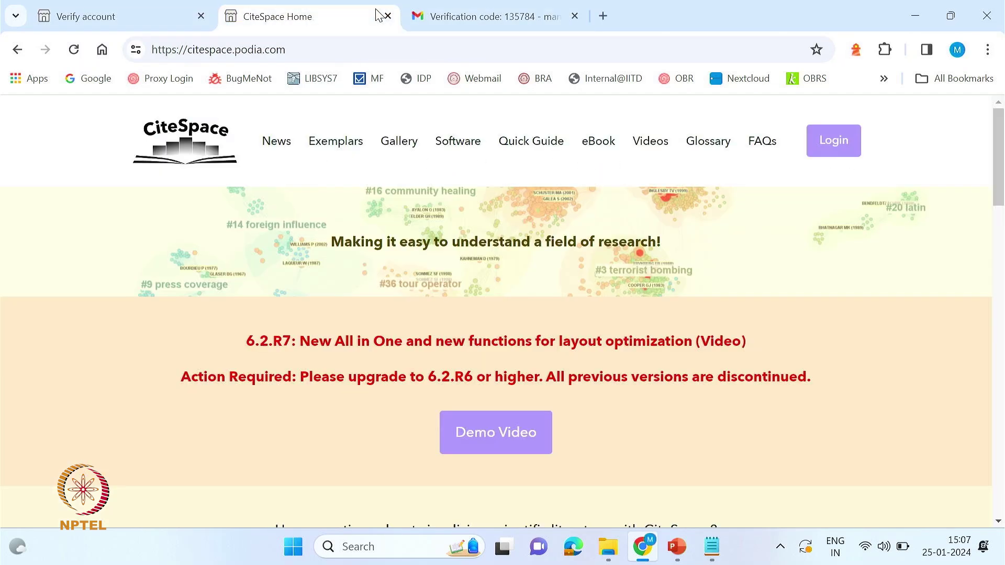
pyautogui.click(195, 9)
pyautogui.hotkey('ctrl', 'v')
pyautogui.scroll(-2, 392, 353)
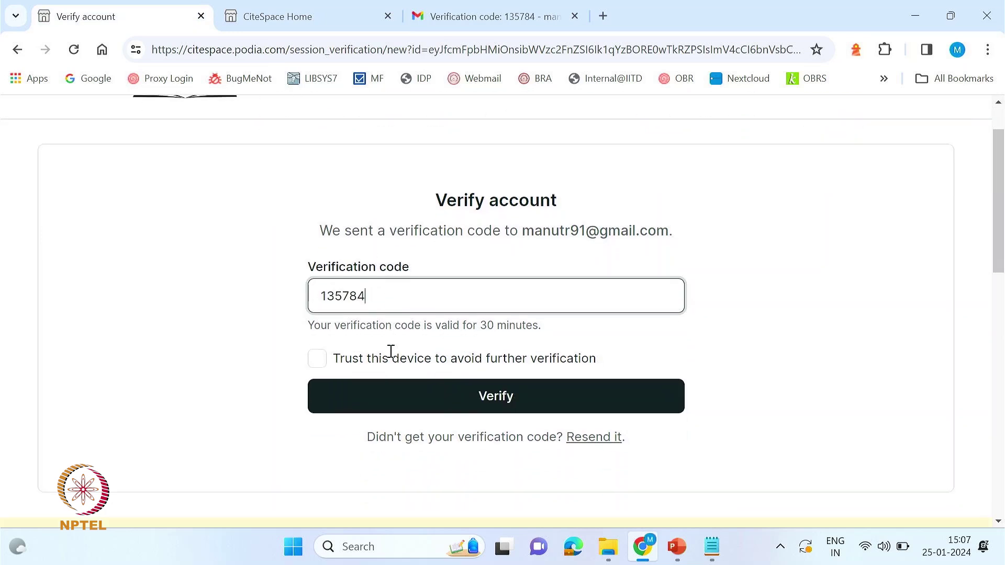
pyautogui.click(319, 346)
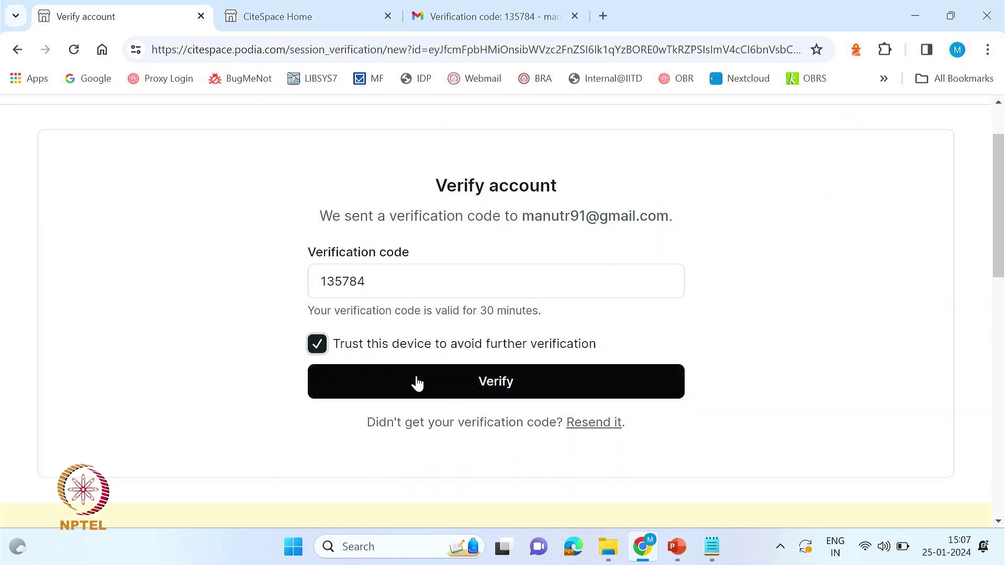
pyautogui.click(410, 381)
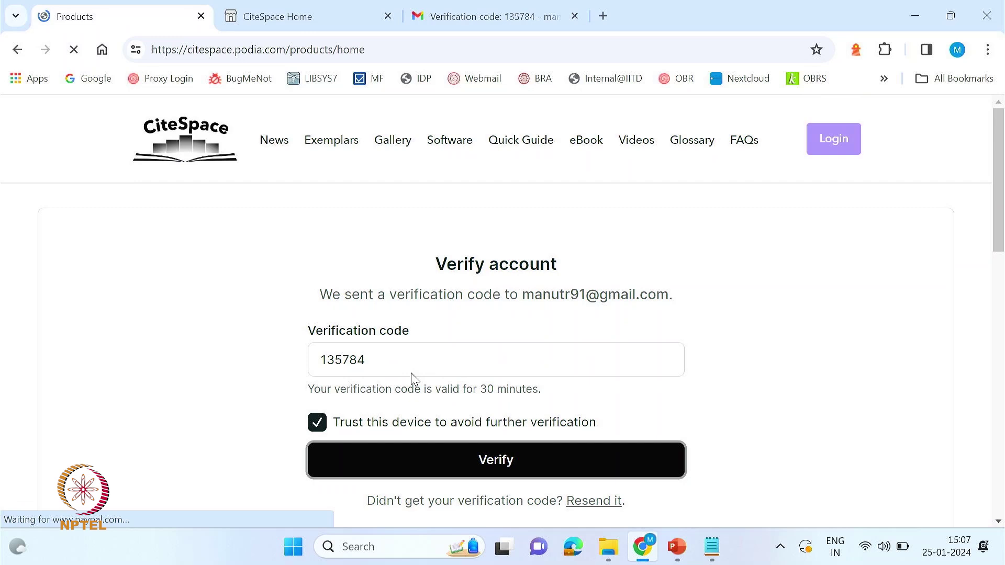
# - Open the 1. CiteSpace (Basic) product from My products
pyautogui.scroll(-3, 413, 377)
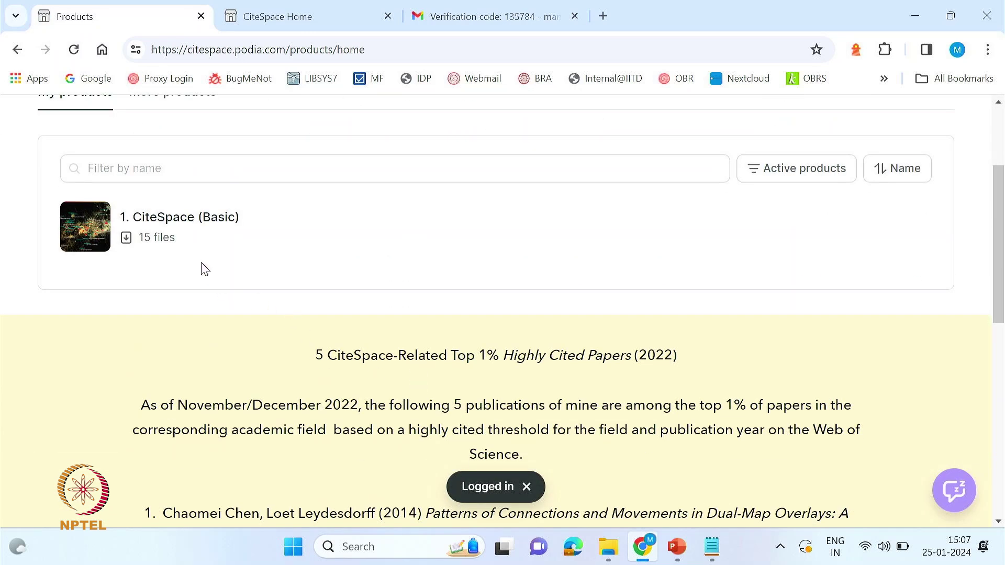
pyautogui.scroll(3, 222, 292)
pyautogui.scroll(-1, 157, 312)
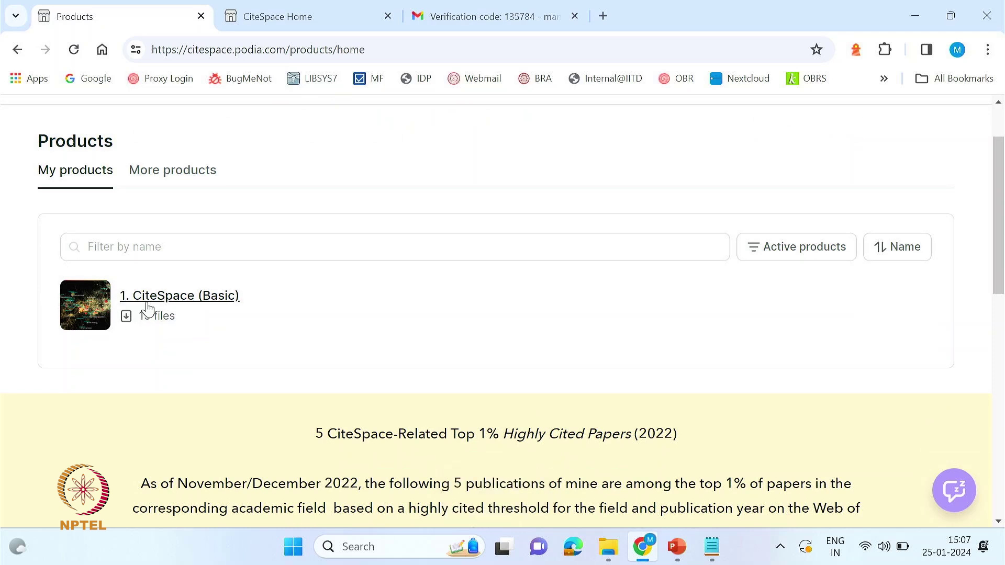
pyautogui.tripleClick(147, 305)
pyautogui.doubleClick(152, 300)
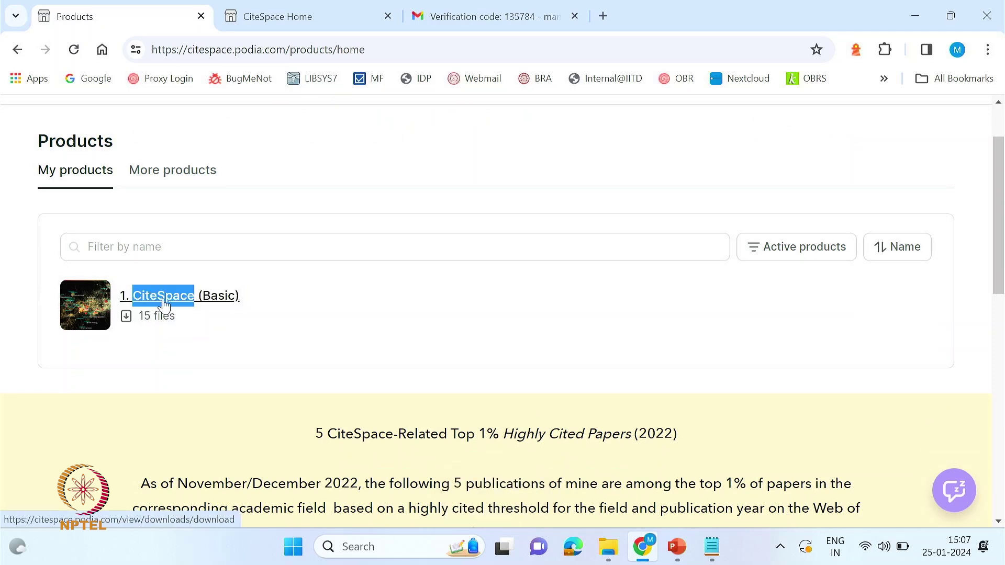
pyautogui.click(147, 301)
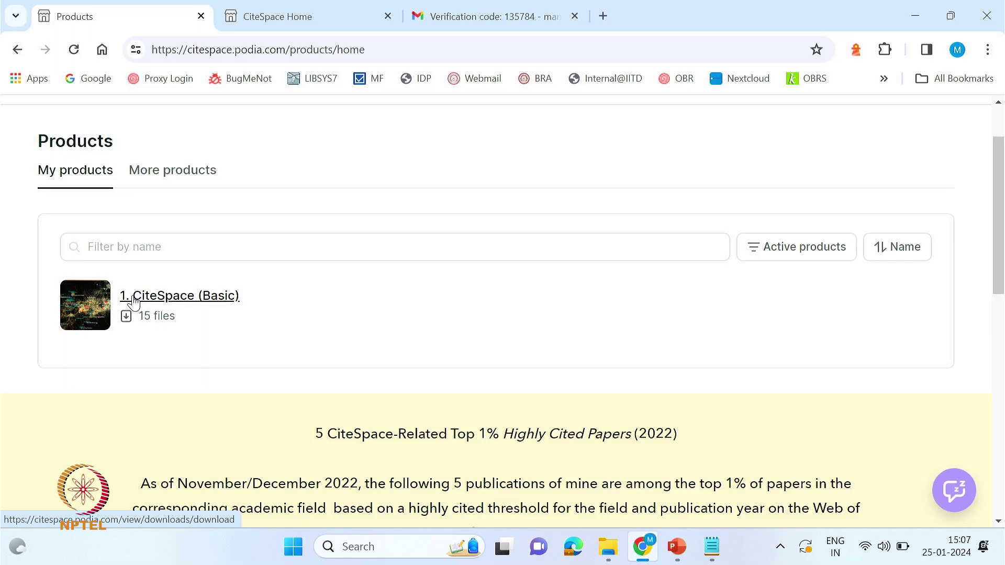
pyautogui.scroll(-5, 138, 303)
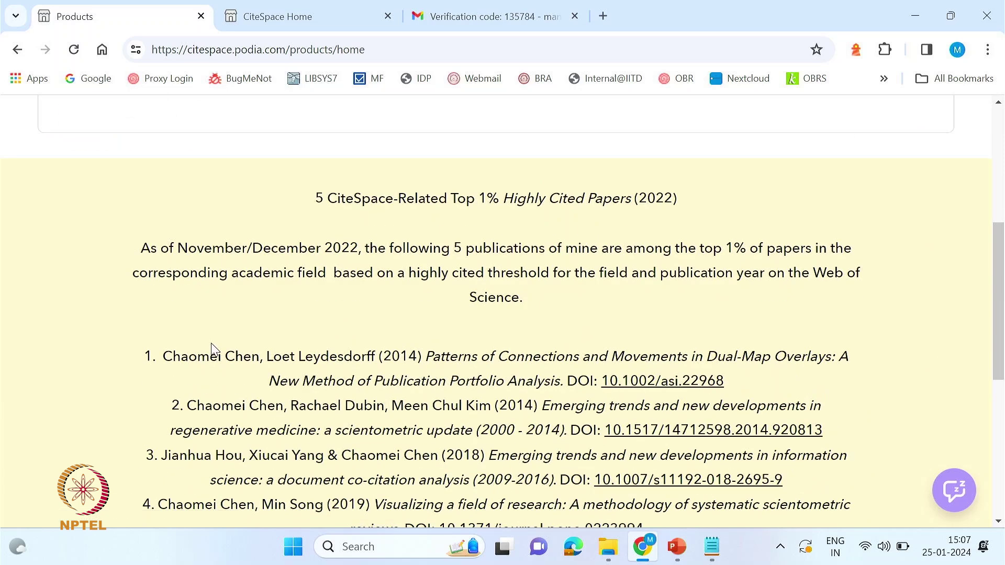
pyautogui.scroll(7, 213, 353)
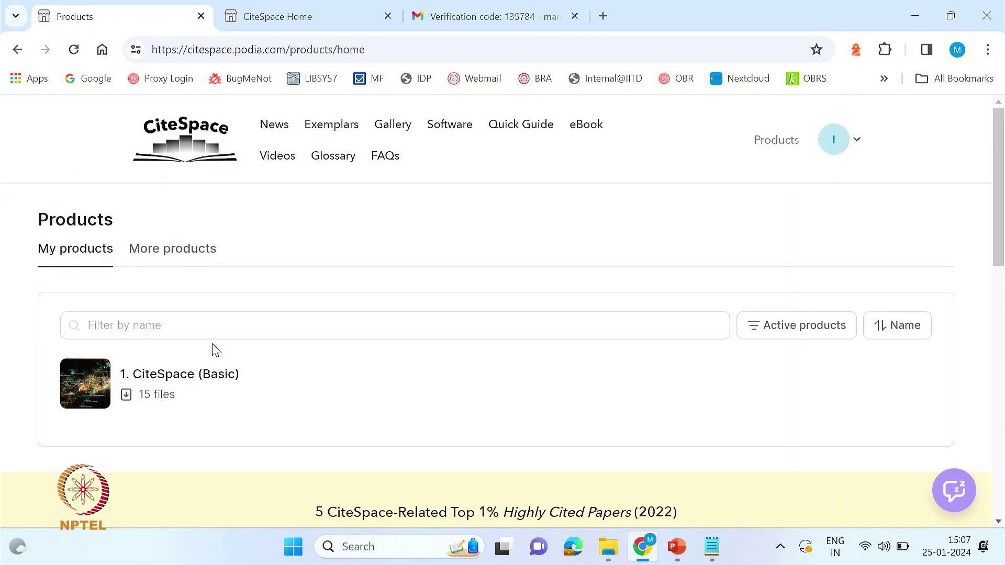
pyautogui.click(148, 381)
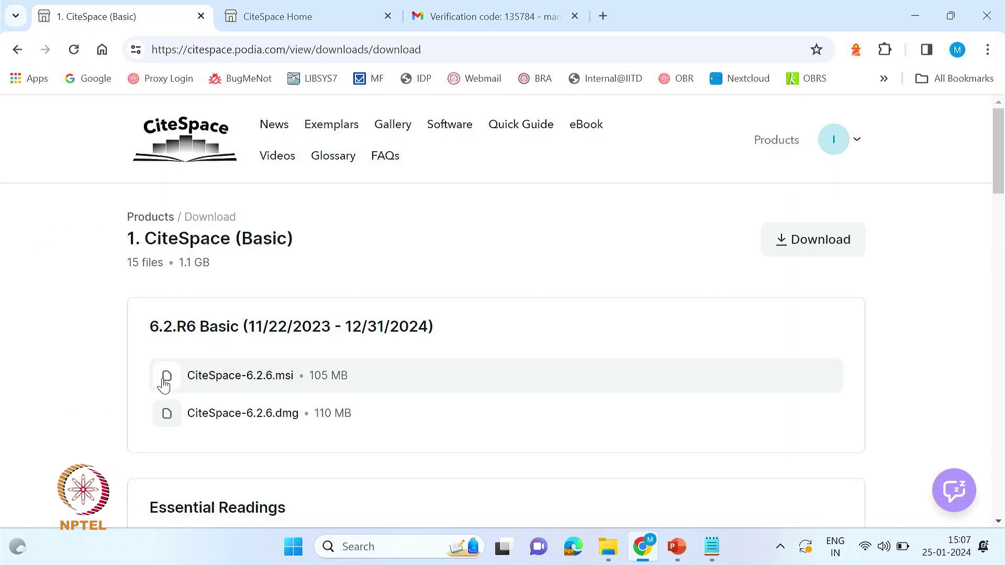
# - Download the CiteSpace-6.2.6.msi Windows installer from the product's file list
pyautogui.scroll(-3, 390, 312)
pyautogui.scroll(3, 379, 332)
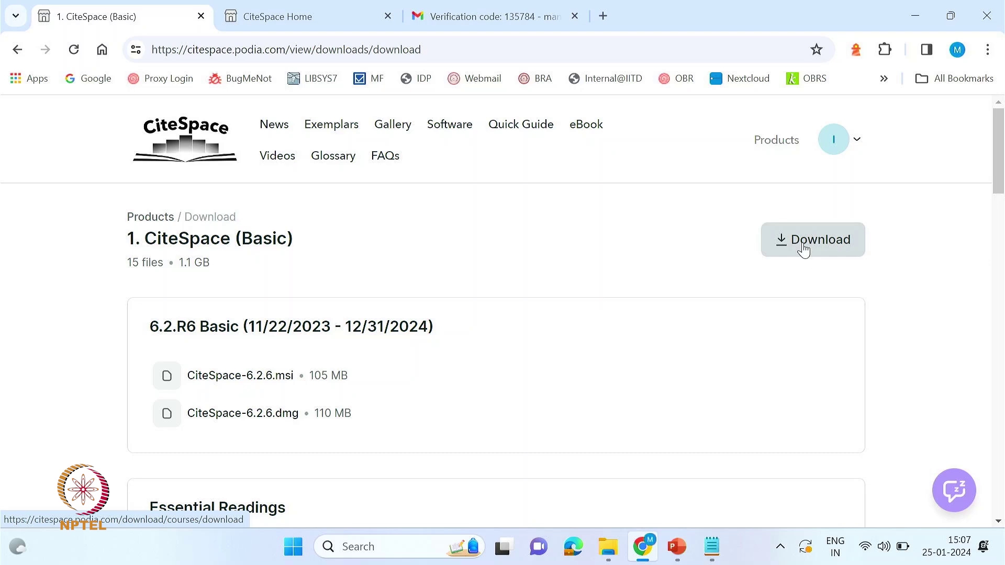
pyautogui.scroll(-6, 697, 293)
pyautogui.scroll(-4, 696, 304)
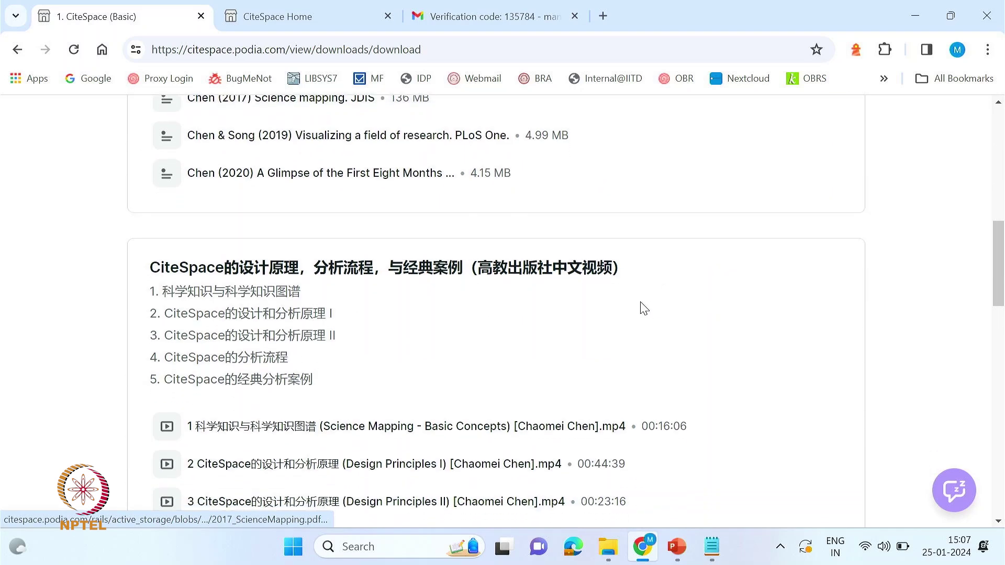
pyautogui.scroll(9, 642, 308)
pyautogui.scroll(-3, 637, 300)
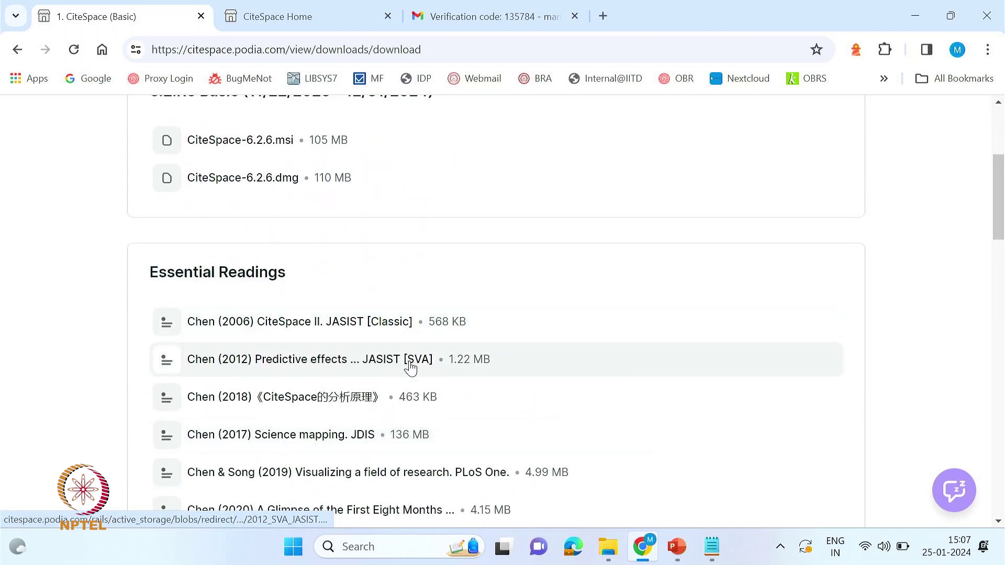
pyautogui.scroll(3, 410, 348)
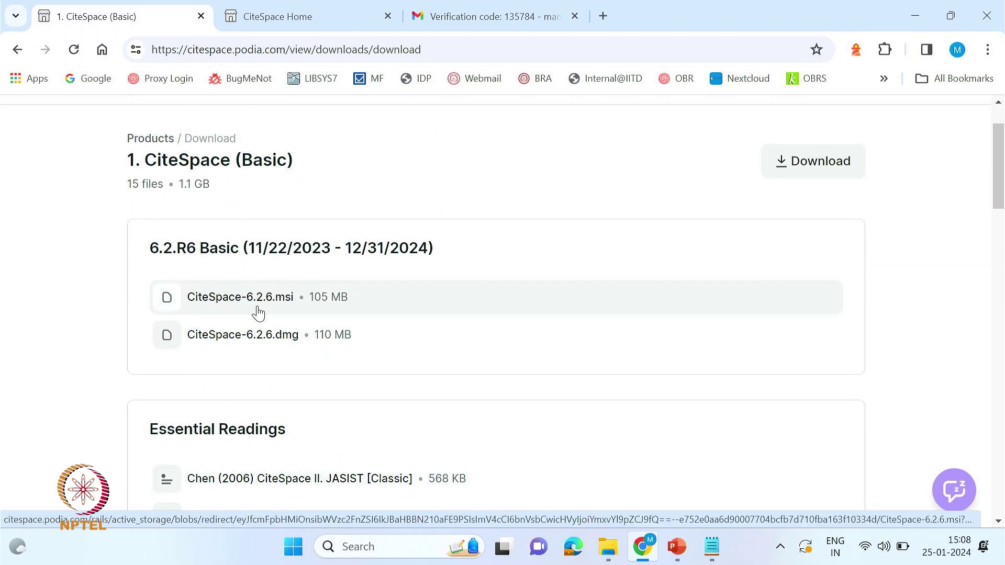
pyautogui.click(223, 302)
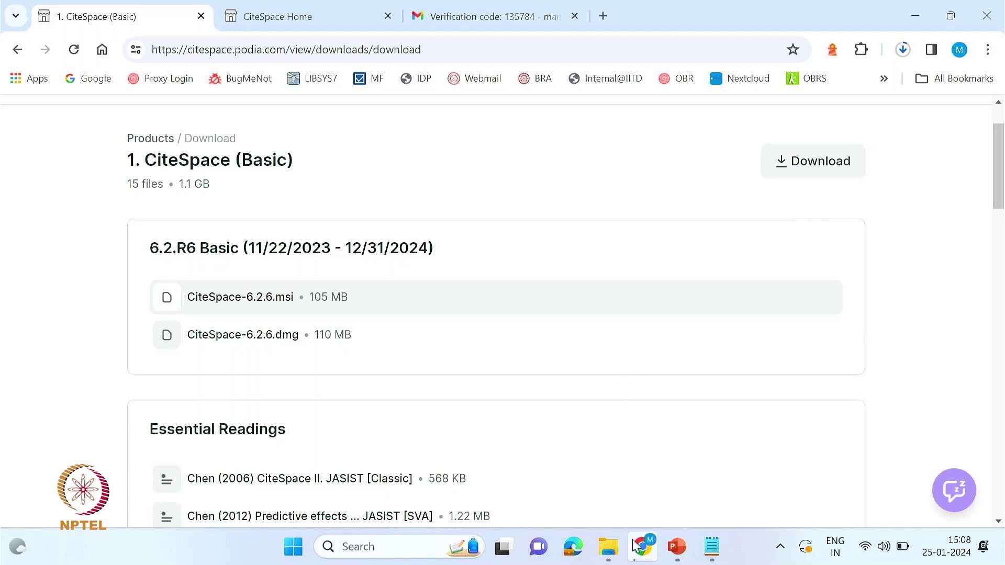
pyautogui.moveTo(629, 548)
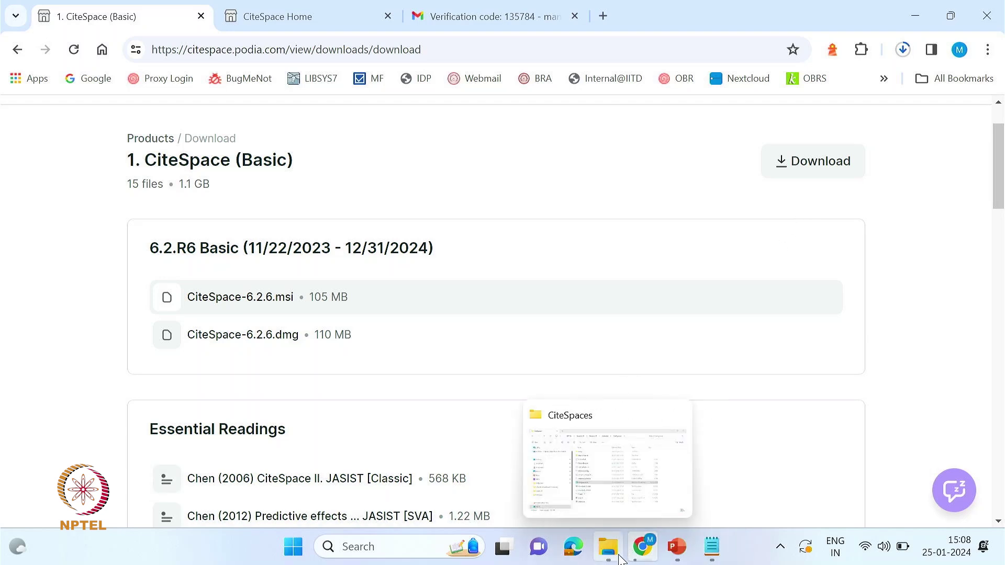
# - Install CiteSpace 6.2.6 from the .msi with the default folder, allowing the UAC prompt
pyautogui.click(611, 499)
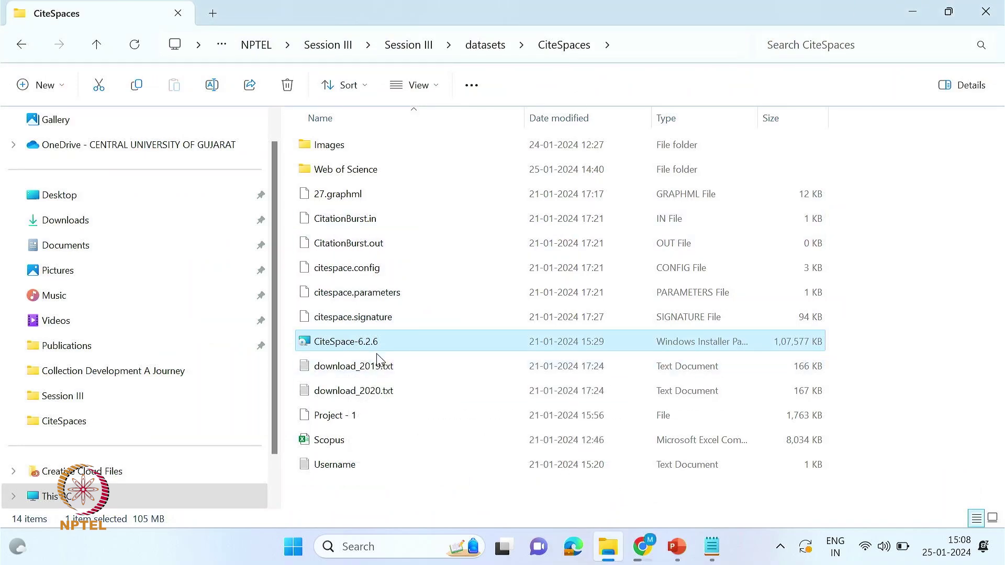
pyautogui.doubleClick(349, 345)
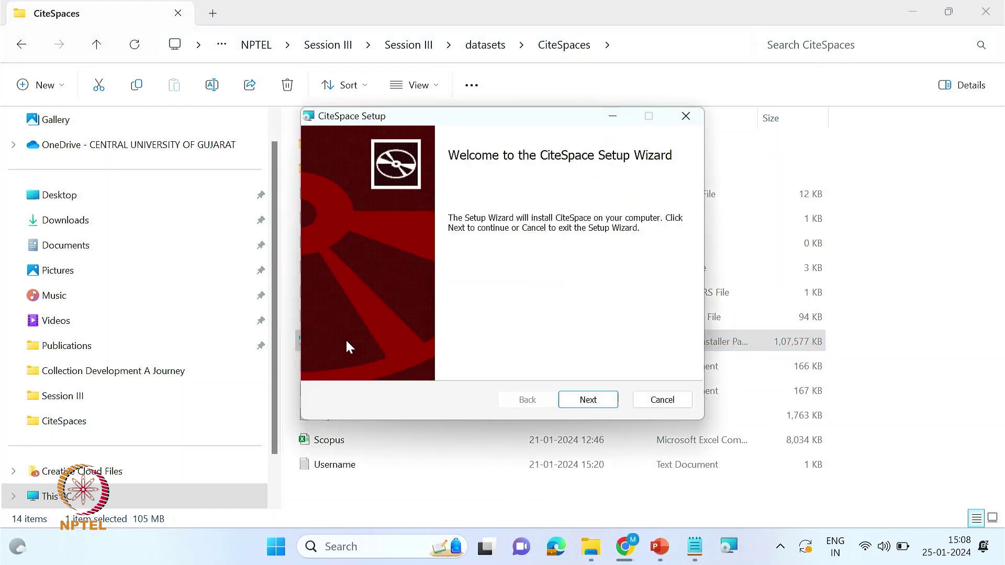
pyautogui.click(590, 402)
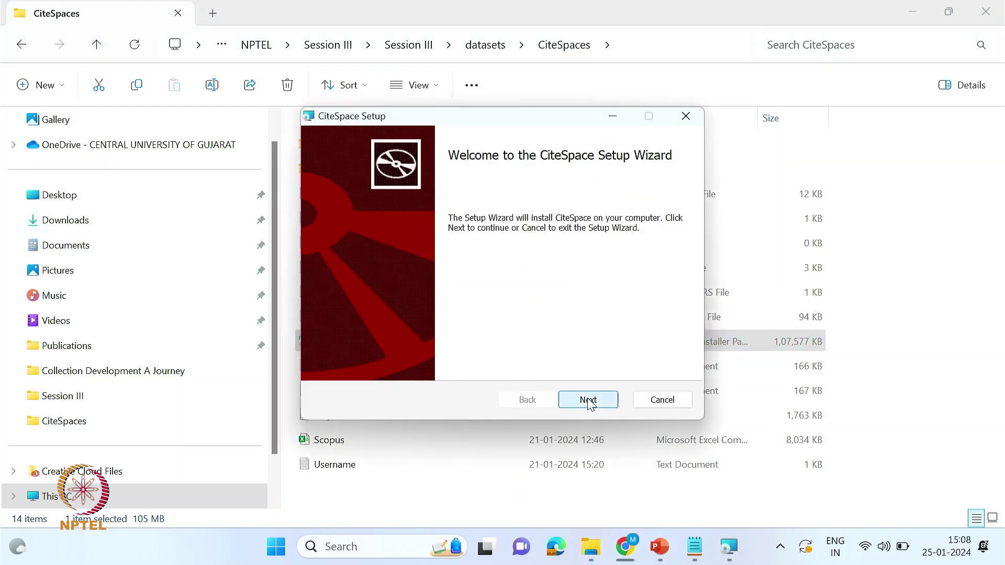
pyautogui.click(588, 401)
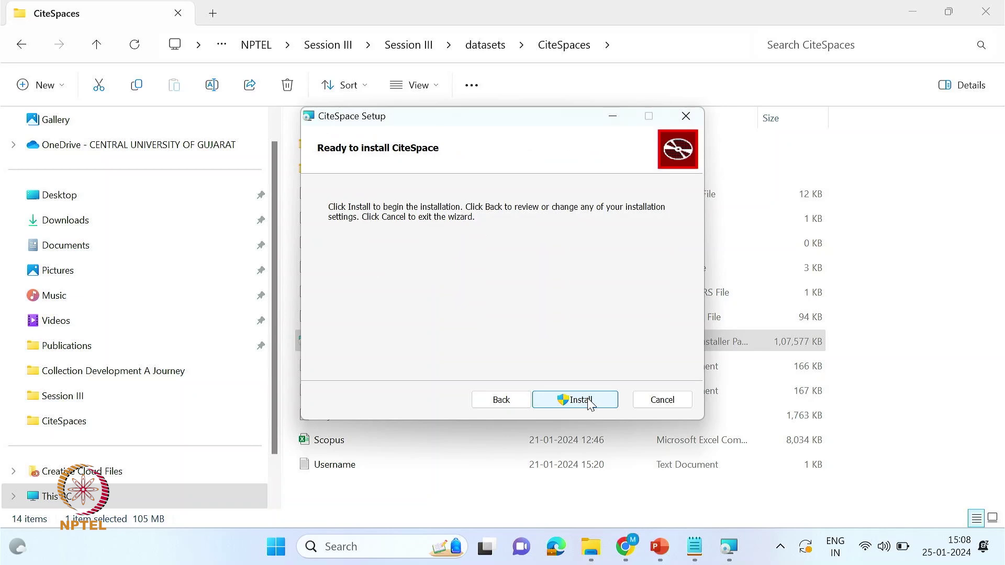
pyautogui.click(582, 400)
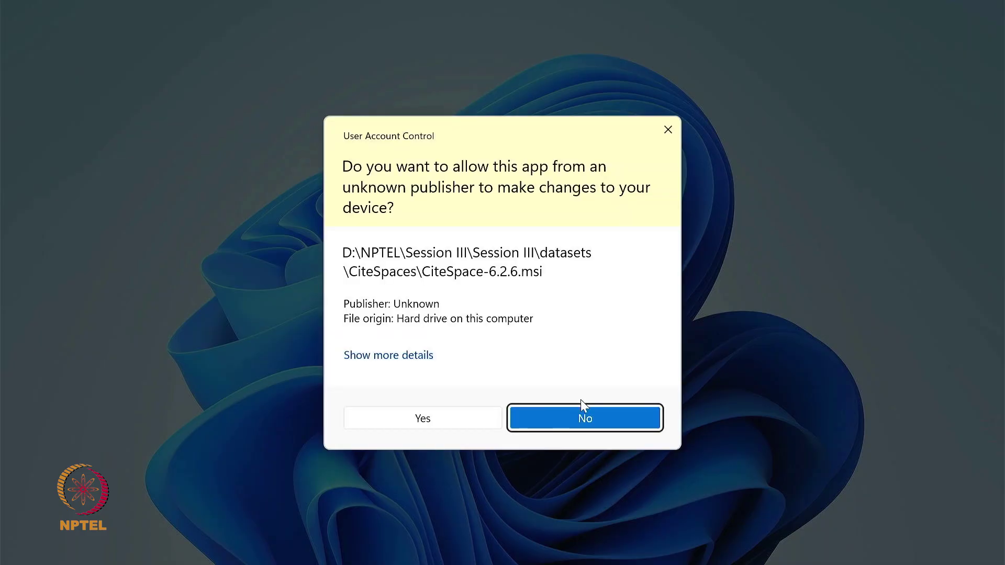
pyautogui.click(415, 424)
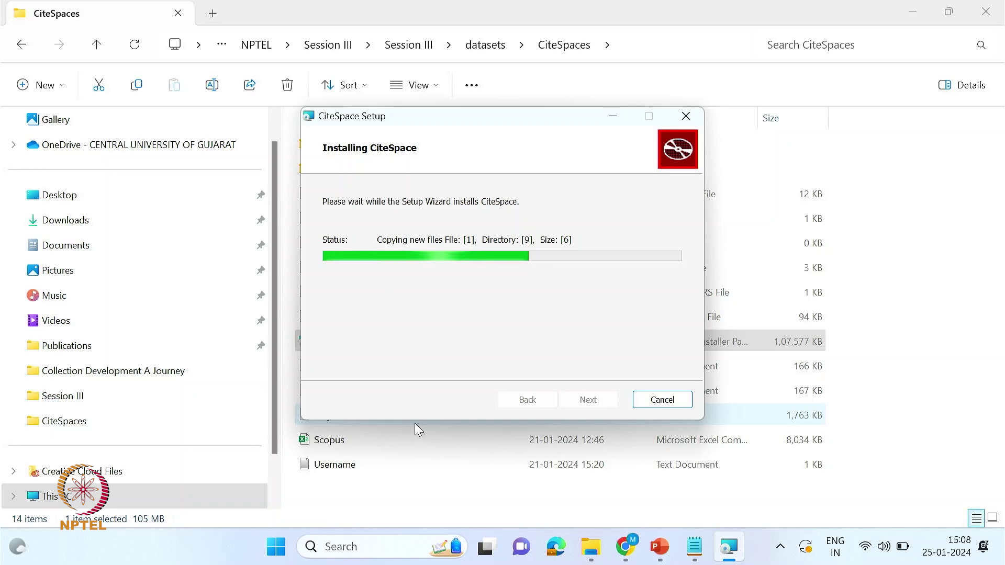
pyautogui.click(588, 401)
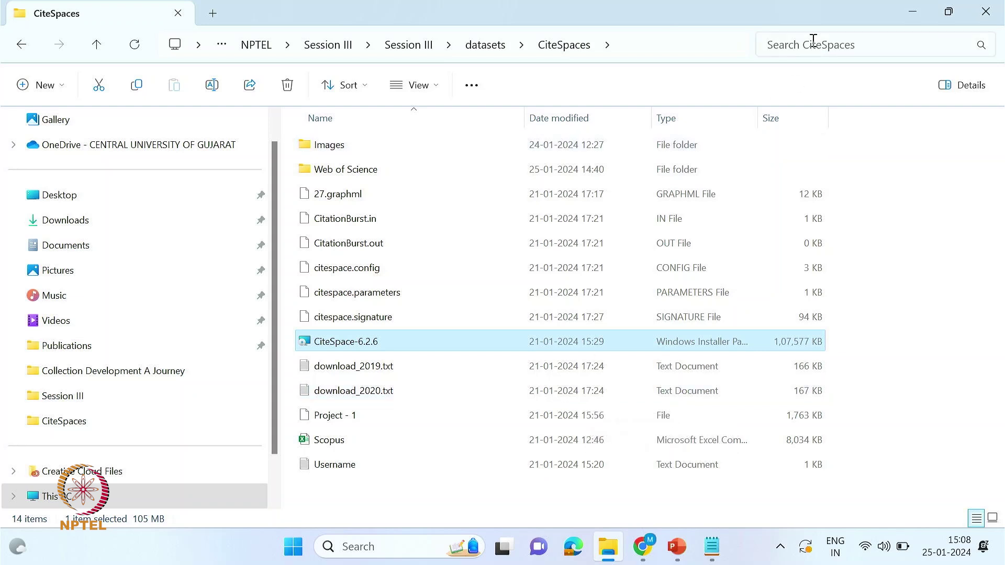
# - Search Windows for 'citespace' and launch the CiteSpace app
pyautogui.click(417, 545)
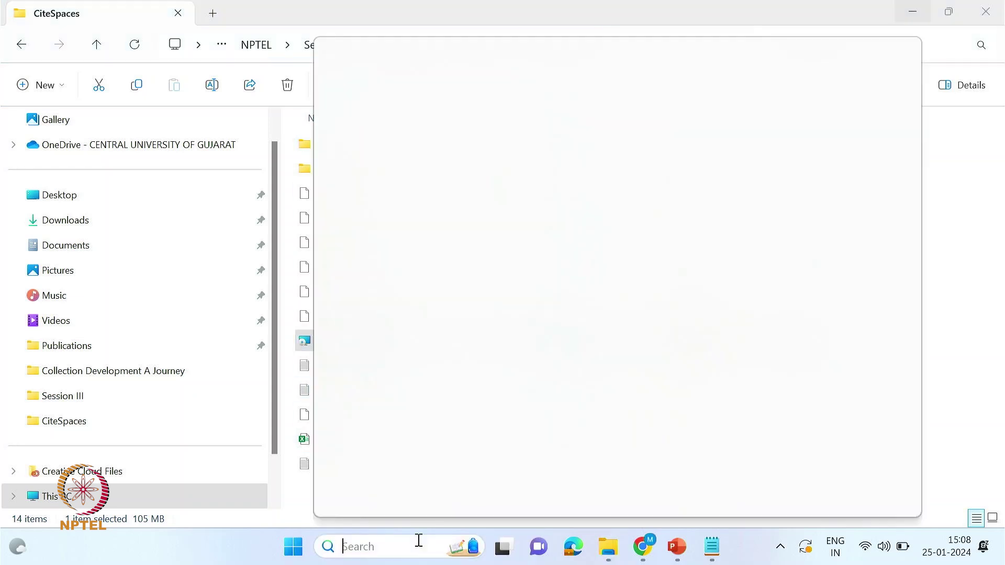
pyautogui.write('citep')
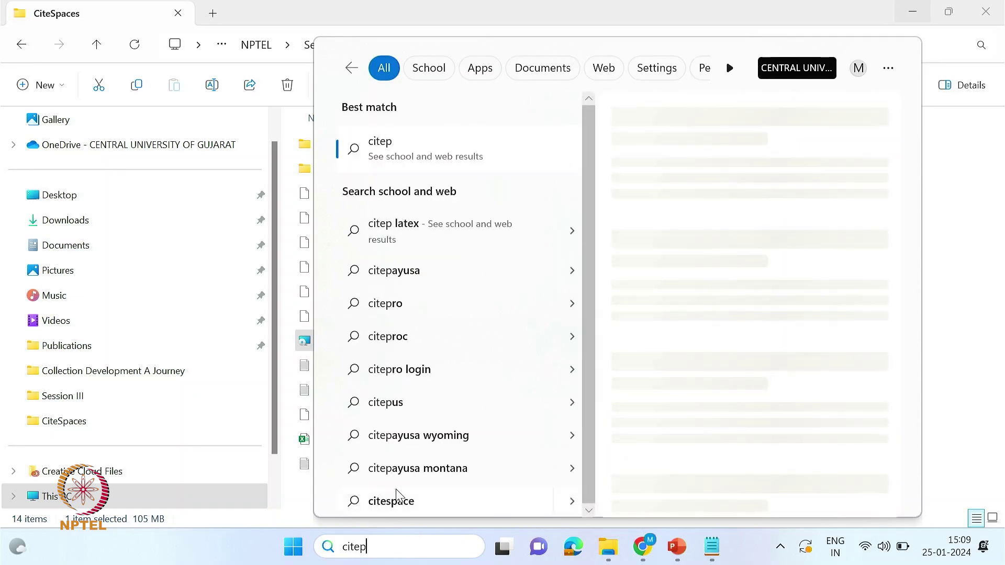
pyautogui.press('BackSpace')
pyautogui.write('s')
pyautogui.click(398, 146)
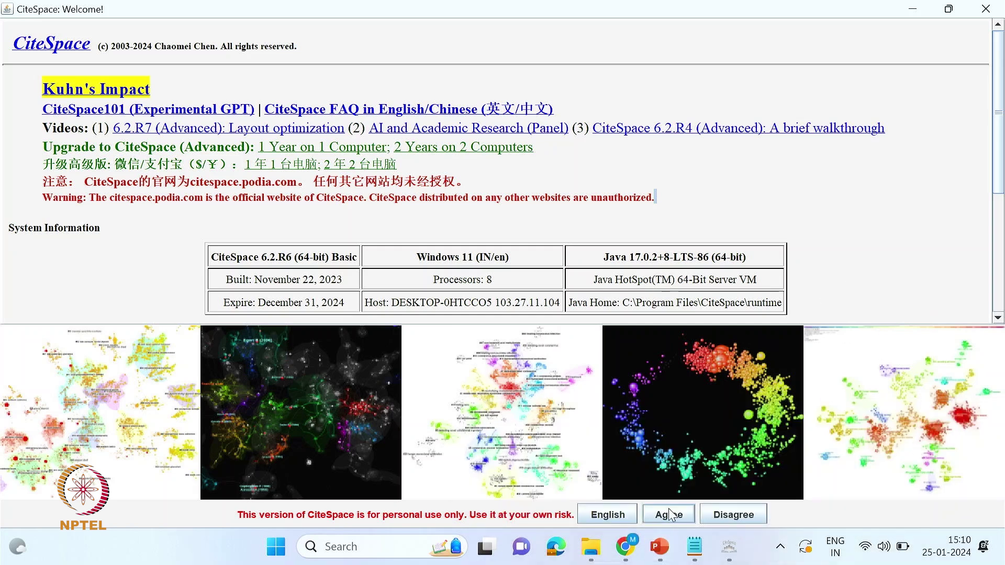
pyautogui.click(669, 515)
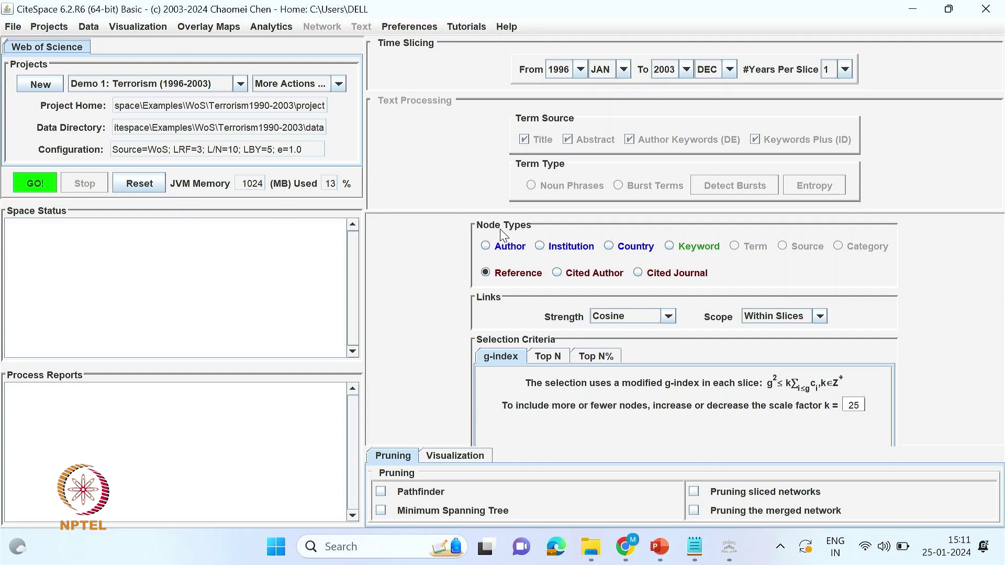
pyautogui.click(486, 247)
pyautogui.click(547, 248)
pyautogui.click(609, 247)
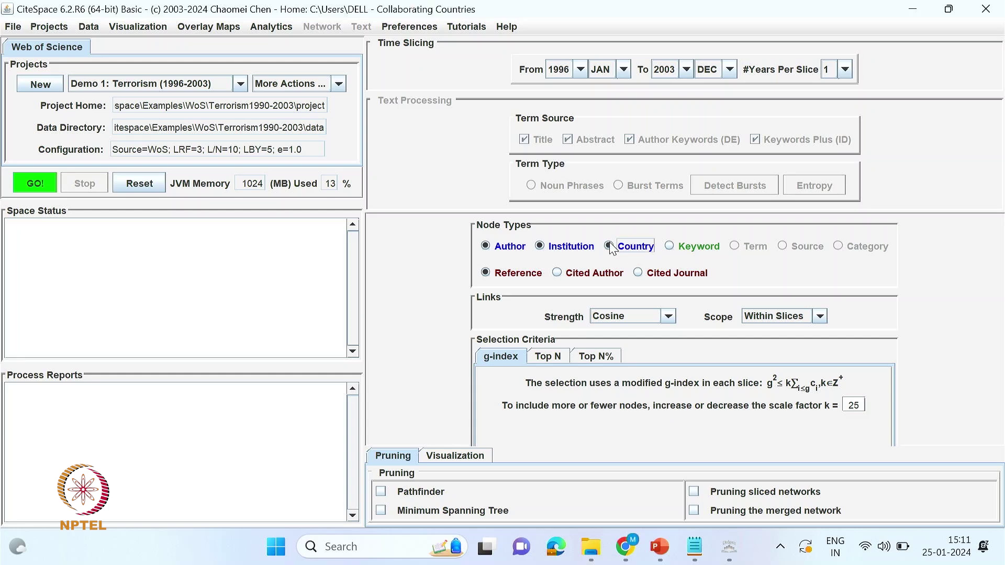
pyautogui.click(672, 247)
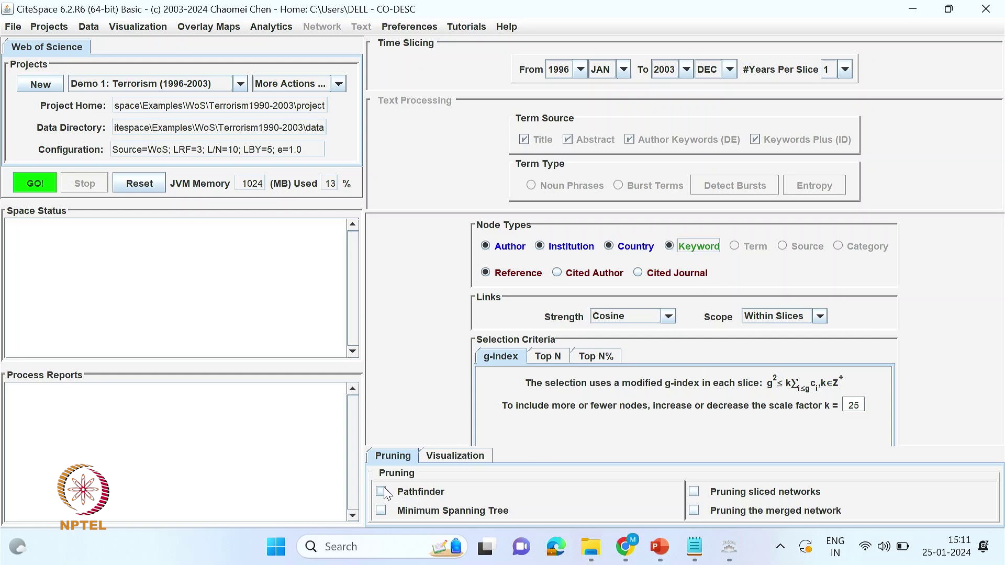
pyautogui.click(451, 459)
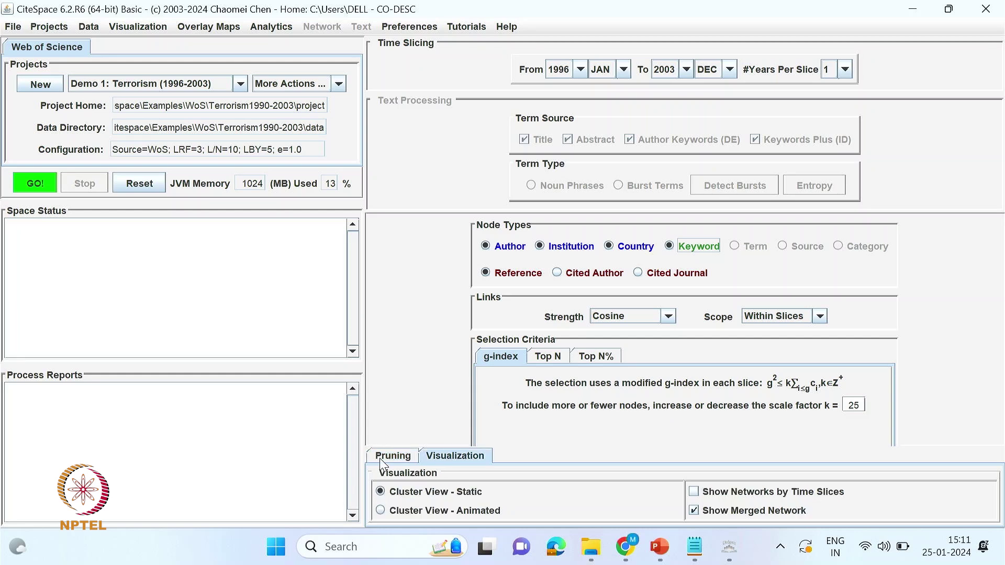
pyautogui.click(399, 457)
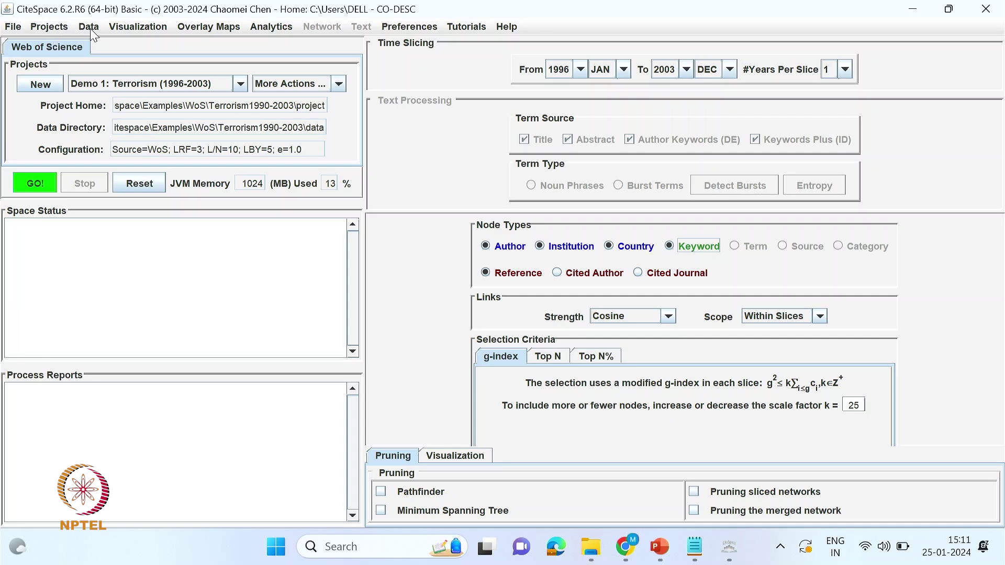
pyautogui.click(130, 20)
pyautogui.moveTo(227, 31)
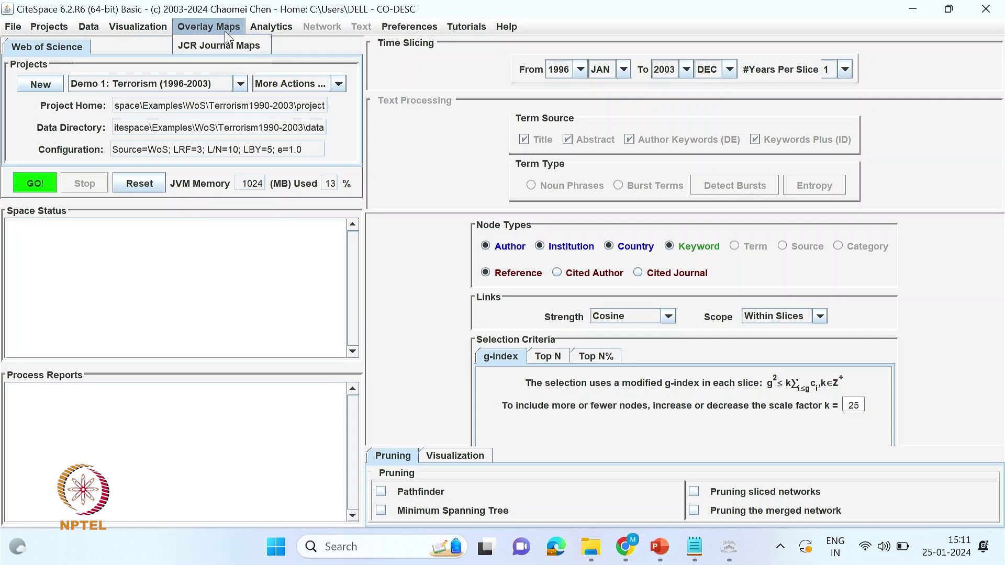
pyautogui.moveTo(89, 26)
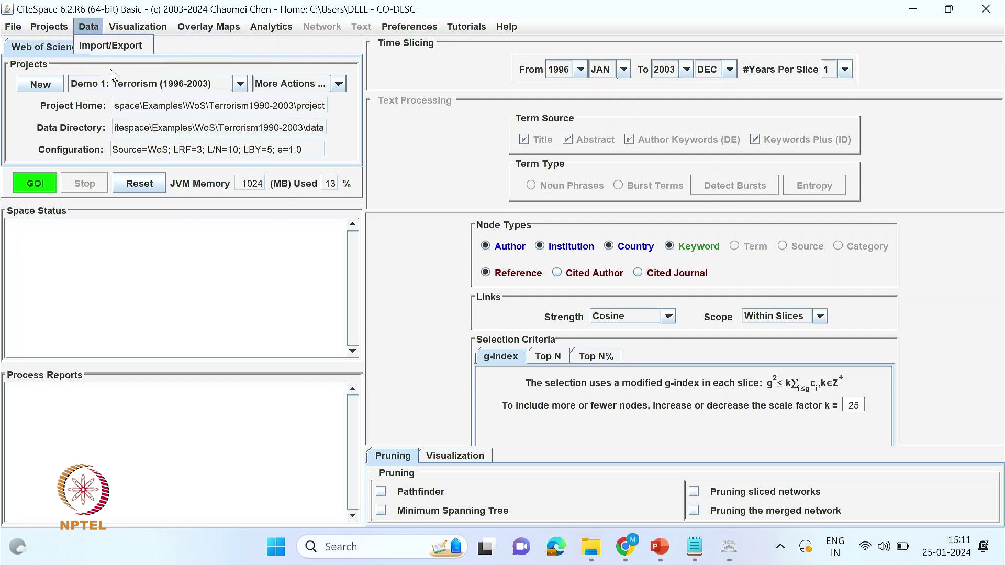
pyautogui.click(99, 83)
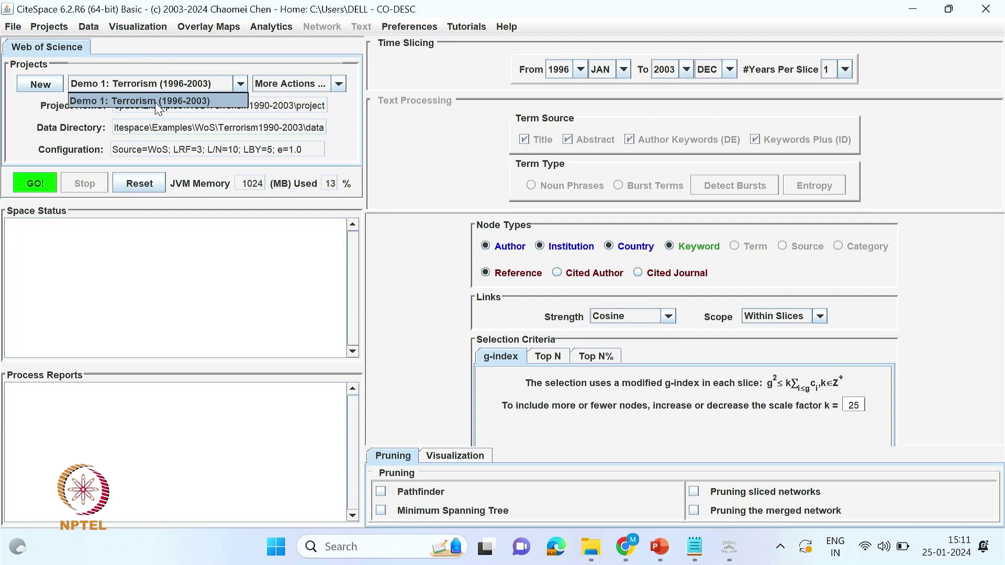
pyautogui.click(281, 119)
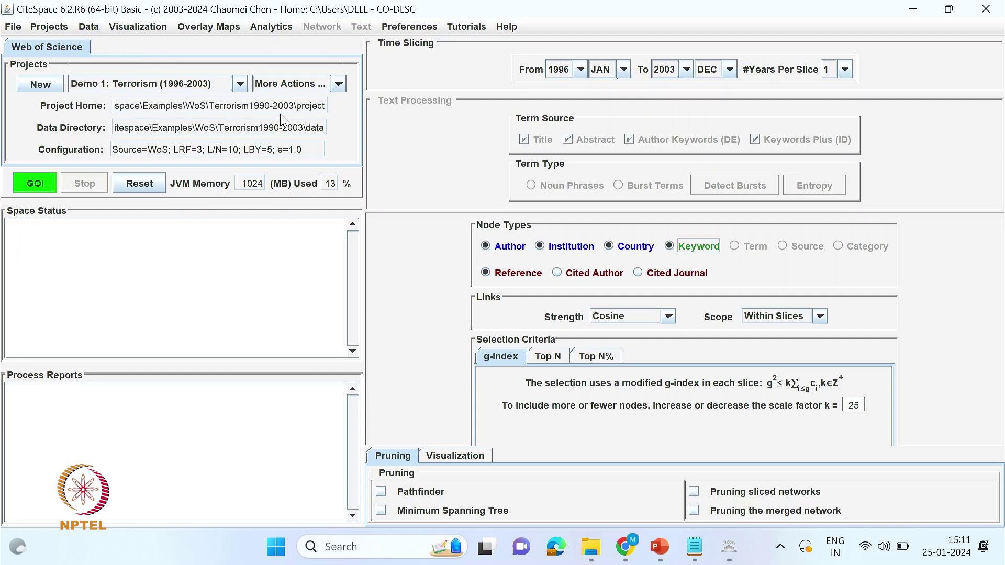
# - Create a new project titled NPTEL_CL and browse for its project home folder
pyautogui.click(40, 87)
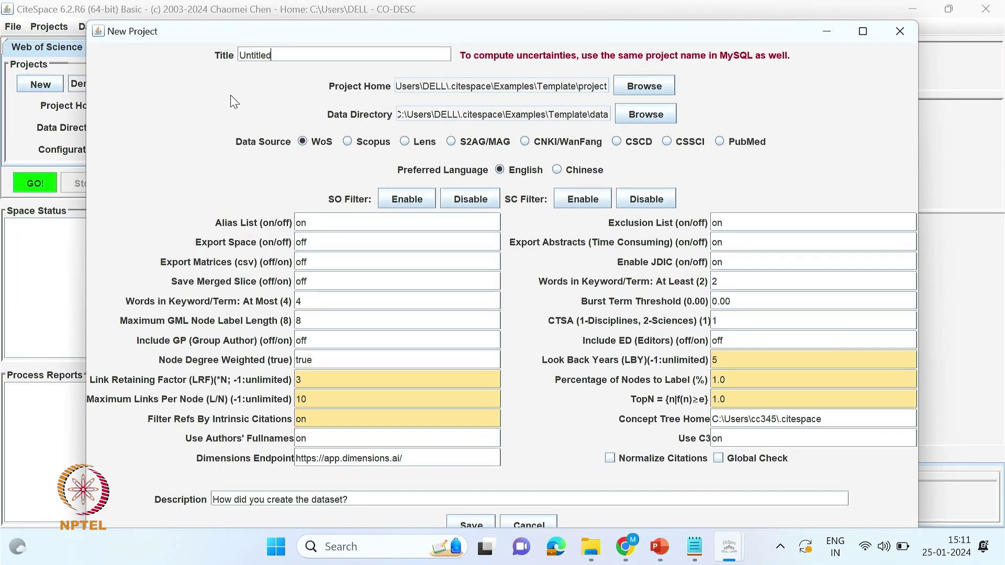
pyautogui.hotkey('ctrl', 'a')
pyautogui.write('EM')
pyautogui.press('BackSpace')
pyautogui.press('BackSpace')
pyautogui.write('NPTEL_')
pyautogui.click(651, 89)
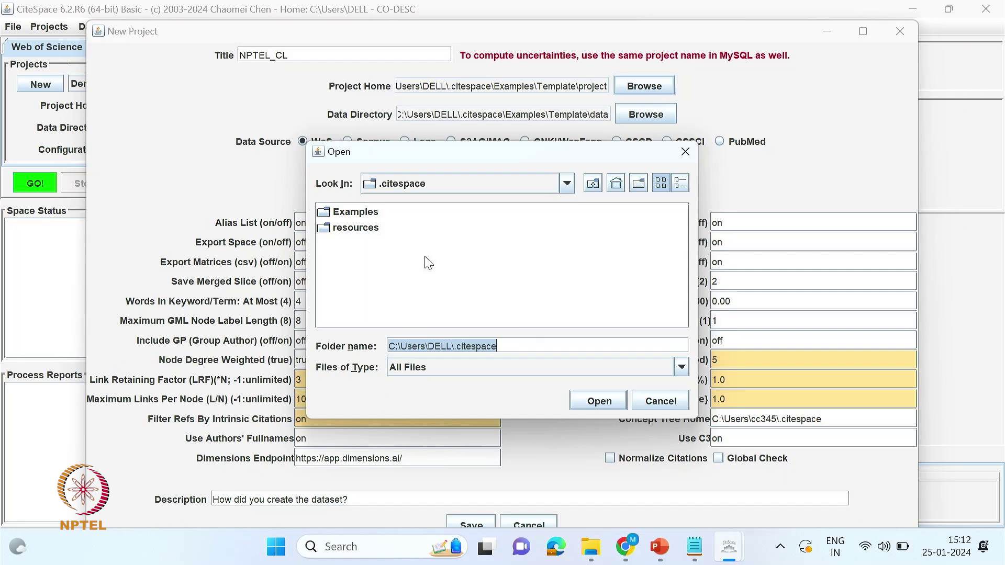
# - Set the project home to the copied Images folder path
pyautogui.click(591, 547)
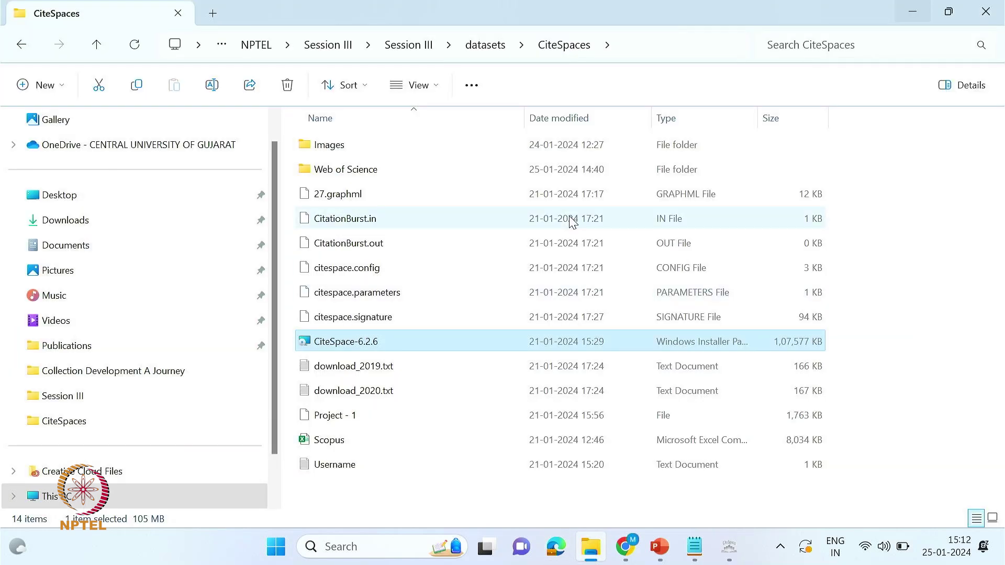
pyautogui.hotkey('alt', 'd')
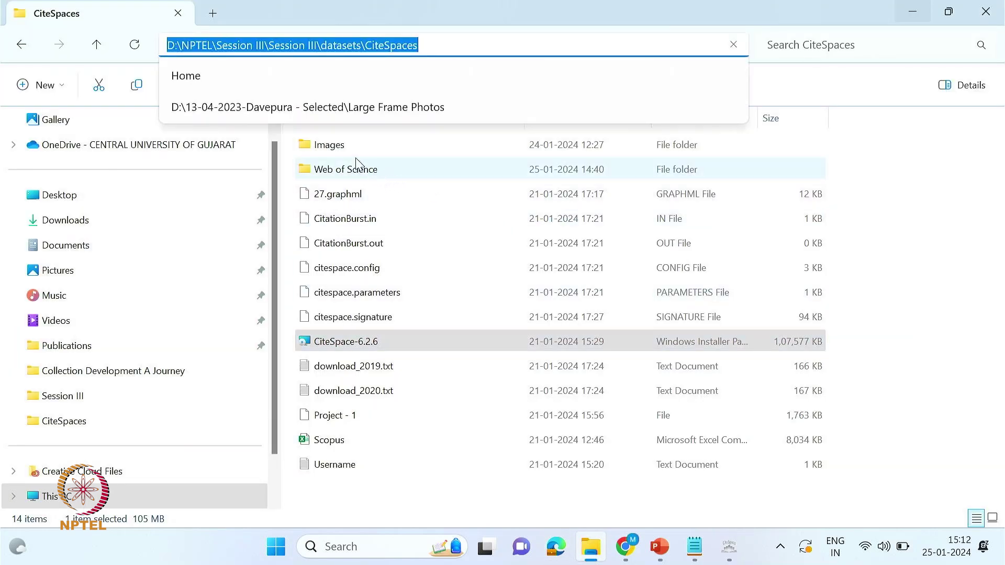
pyautogui.doubleClick(347, 148)
pyautogui.hotkey('alt', 'd')
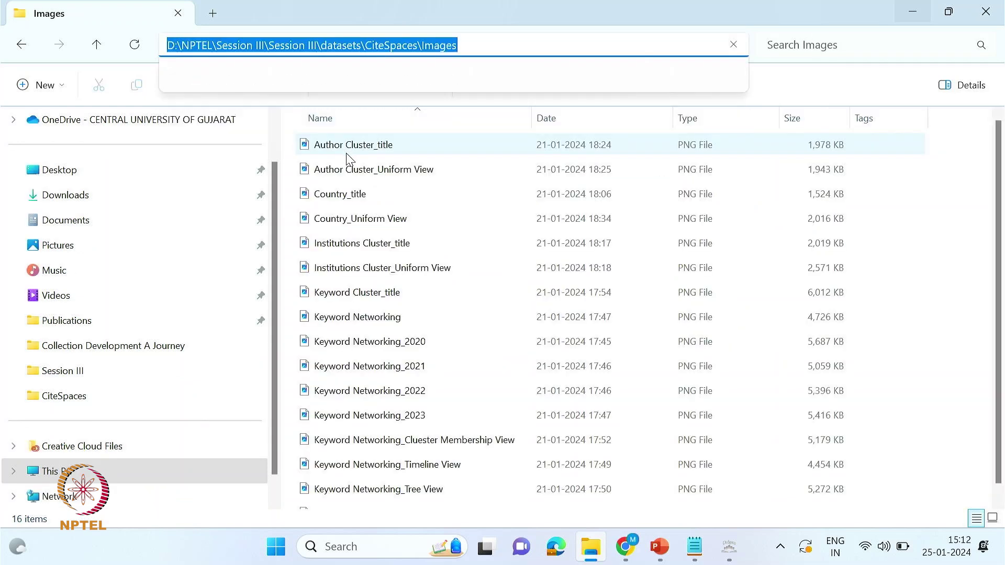
pyautogui.hotkey('alt', 'Tab')
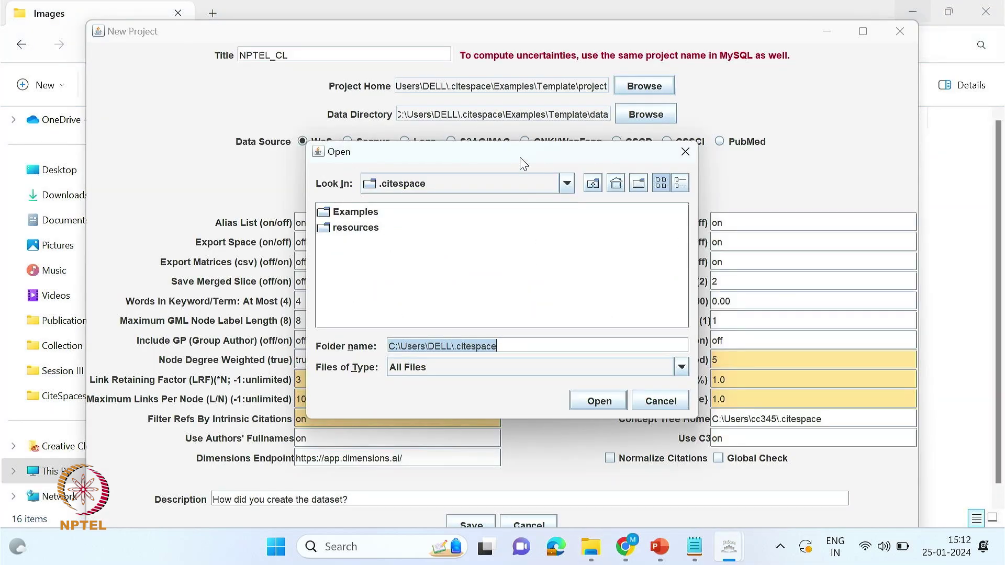
pyautogui.write('C:\\Users\\DELL\\Session III\\Session III\\datasets\\CiteSpaces\\Images')
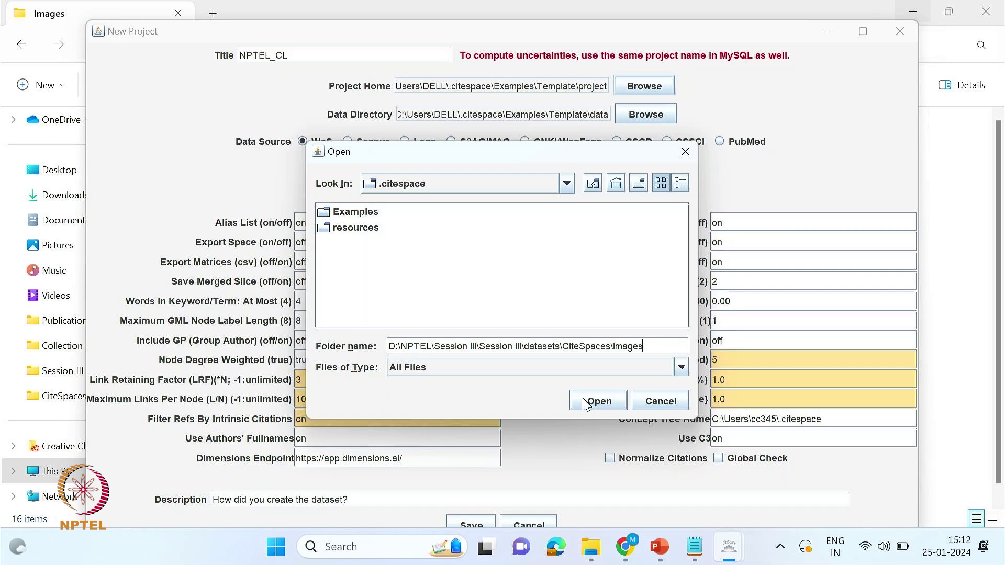
pyautogui.click(597, 402)
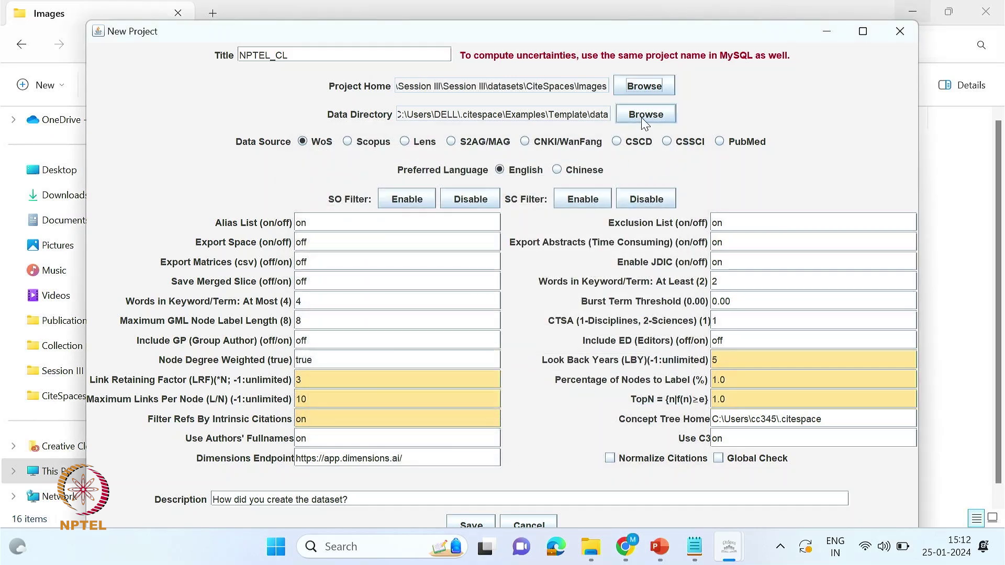
# - Set the data directory to the Web of Science folder and Look Back Years to -1
pyautogui.click(635, 121)
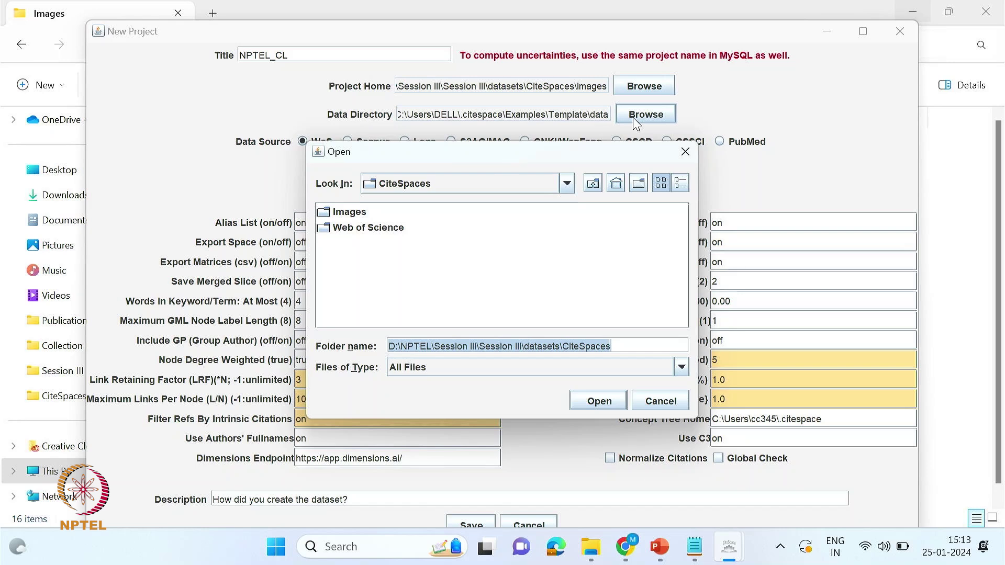
pyautogui.click(379, 230)
pyautogui.doubleClick(378, 230)
pyautogui.click(591, 546)
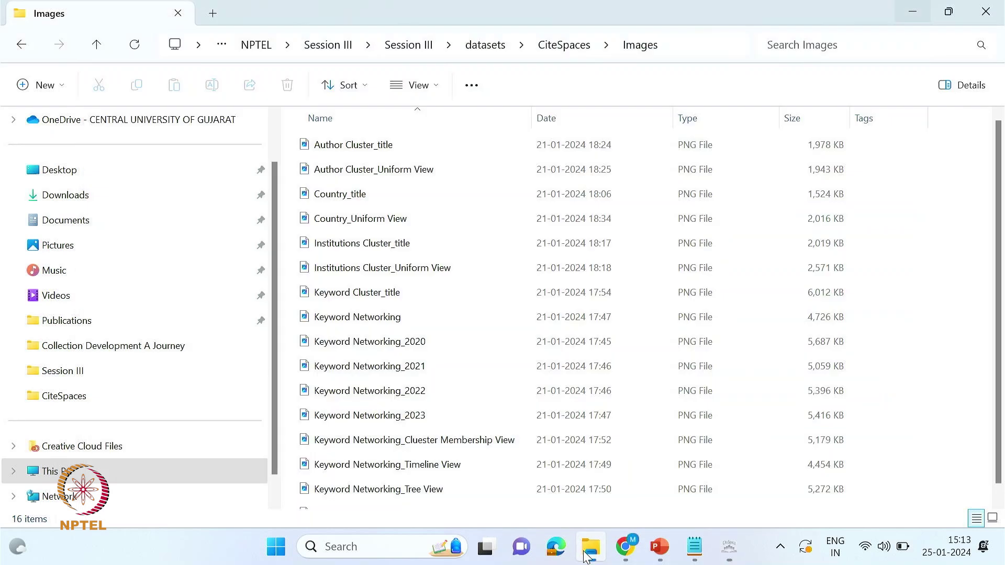
pyautogui.click(22, 45)
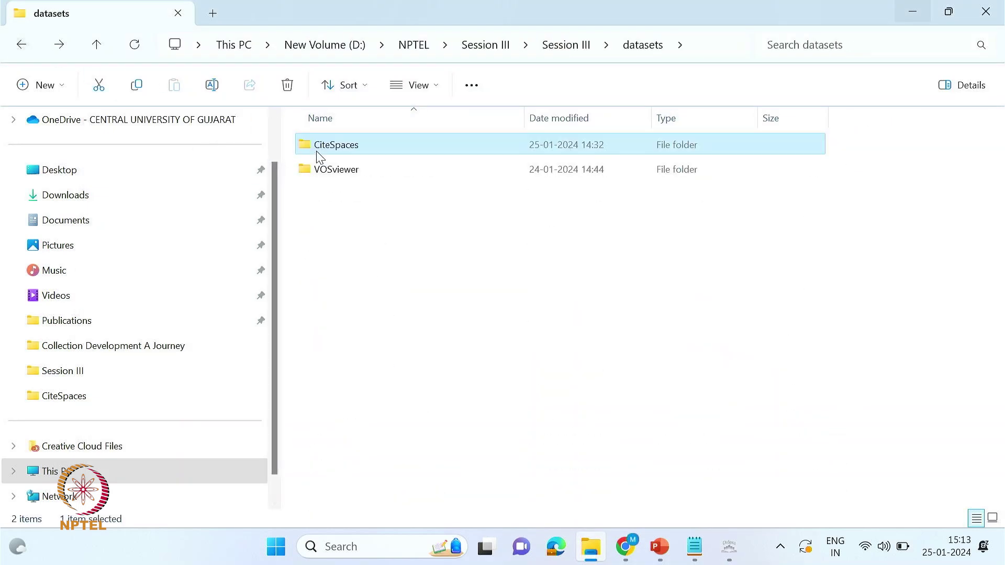
pyautogui.doubleClick(315, 152)
pyautogui.doubleClick(326, 167)
pyautogui.hotkey('alt', 'd')
pyautogui.hotkey('ctrl', 'c')
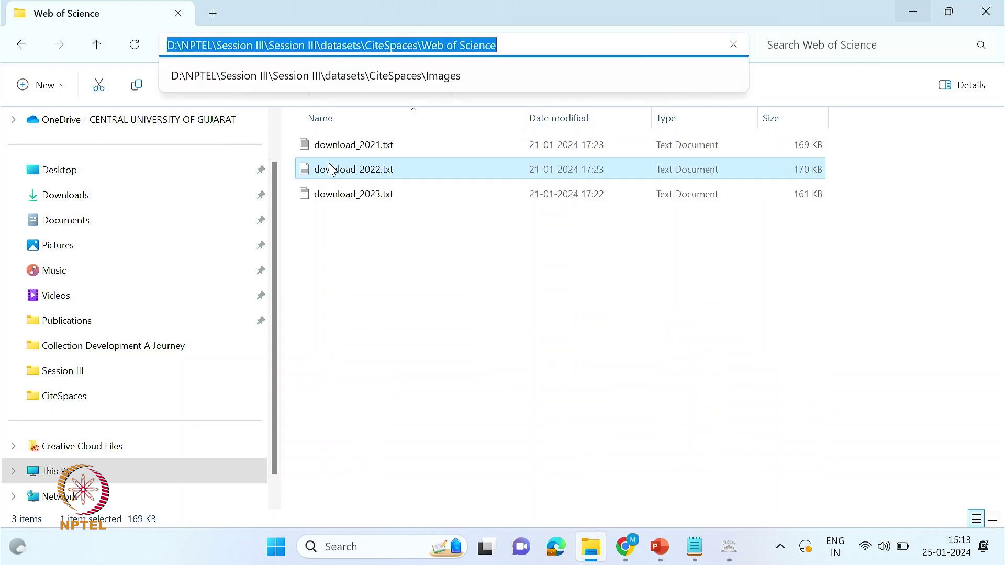
pyautogui.hotkey('alt', 'Tab')
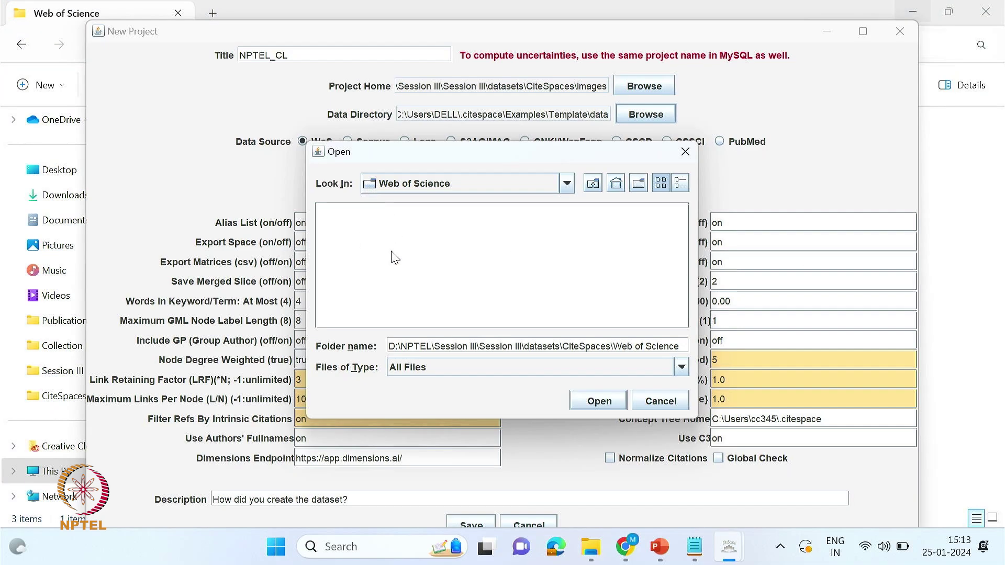
pyautogui.tripleClick(426, 346)
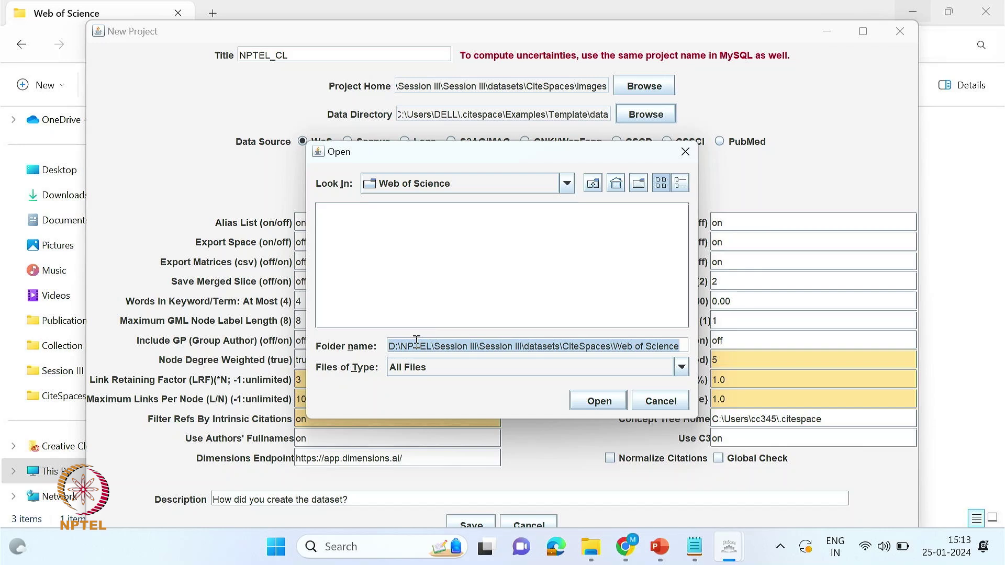
pyautogui.hotkey('ctrl', 'v')
pyautogui.click(591, 406)
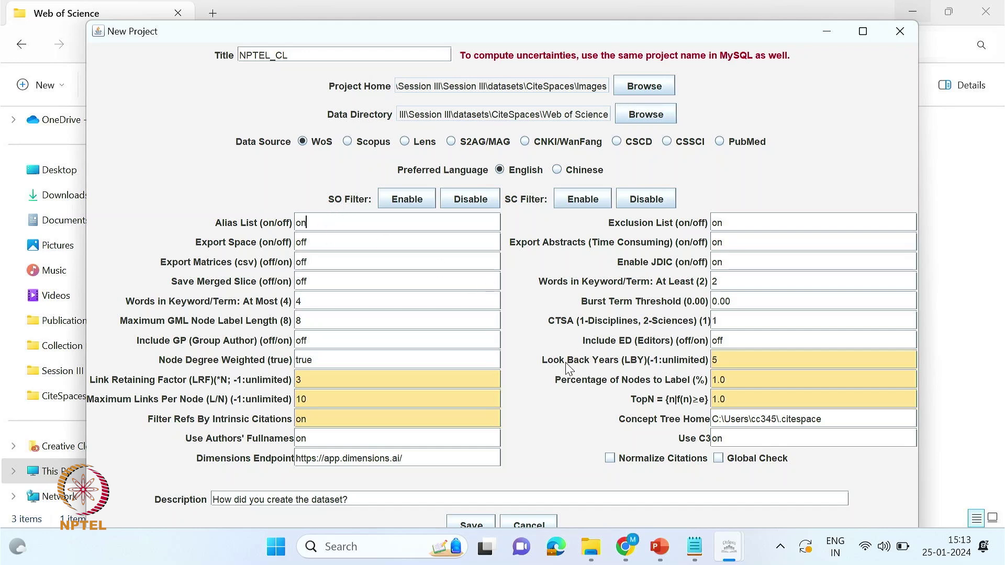
pyautogui.moveTo(710, 368); pyautogui.dragTo(720, 361)
pyautogui.write('-1')
# - Save NPTEL_CL and run it, keeping only the non-empty 2021–2024 time slices
pyautogui.click(474, 523)
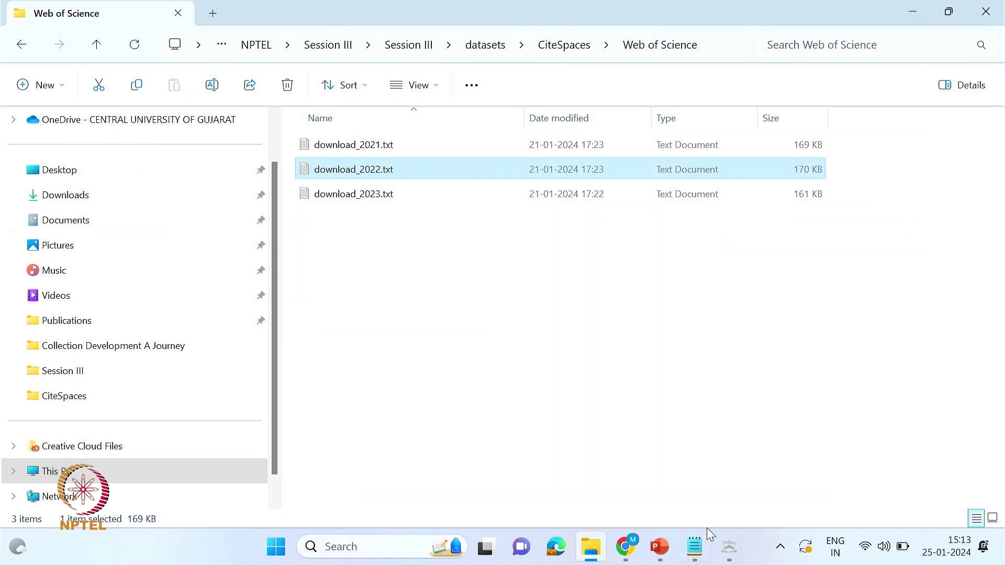
pyautogui.moveTo(729, 547)
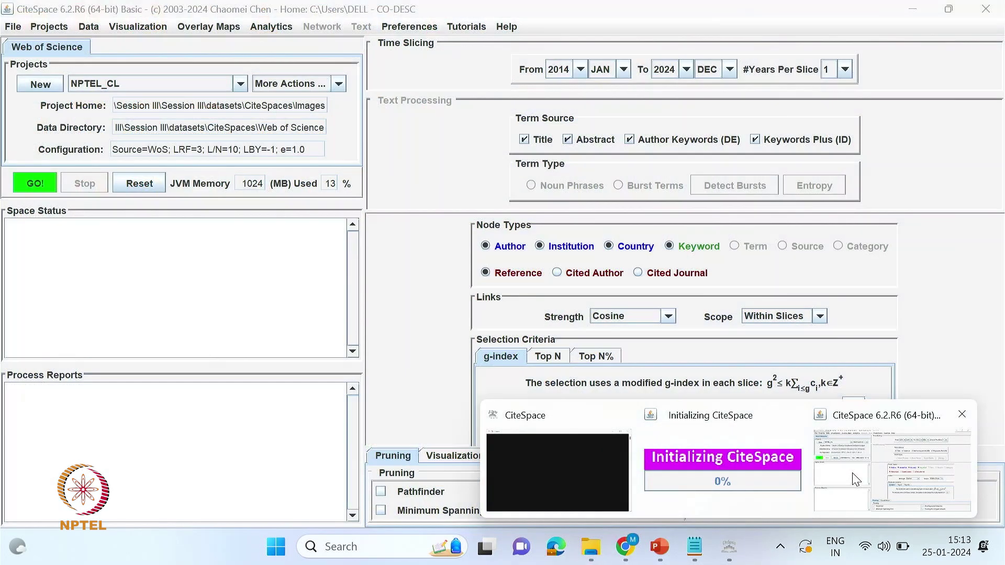
pyautogui.click(856, 479)
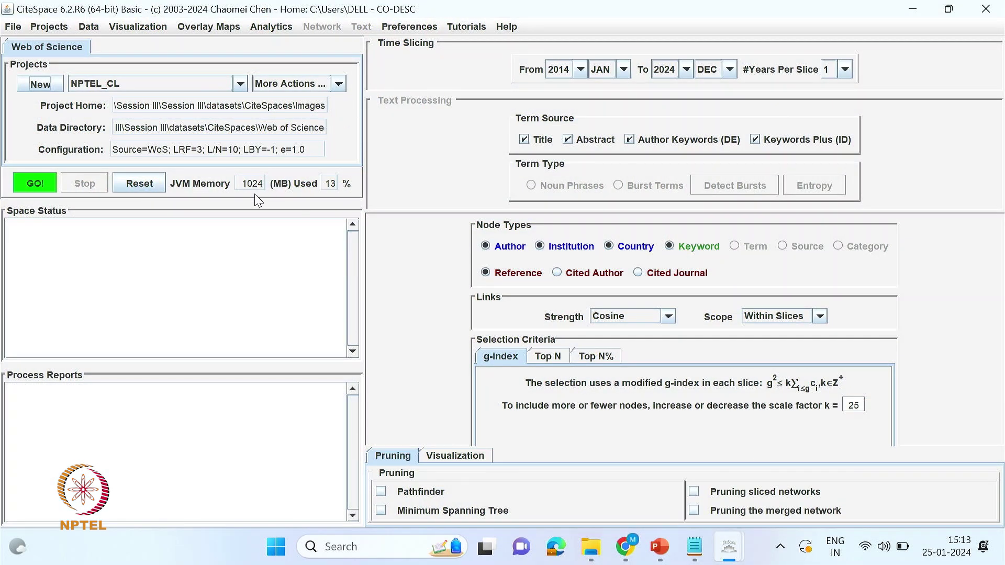
pyautogui.click(36, 187)
pyautogui.click(35, 184)
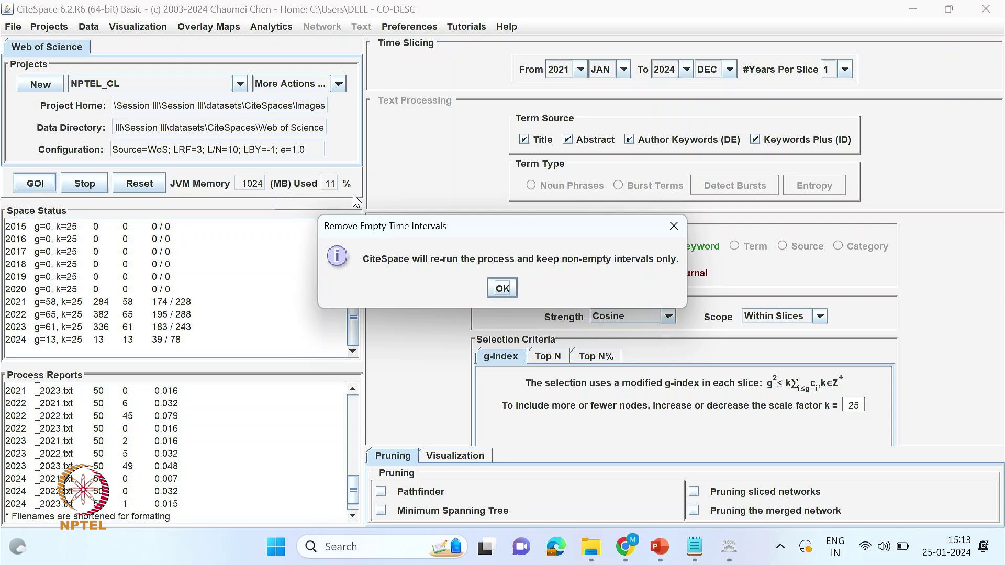
pyautogui.click(504, 289)
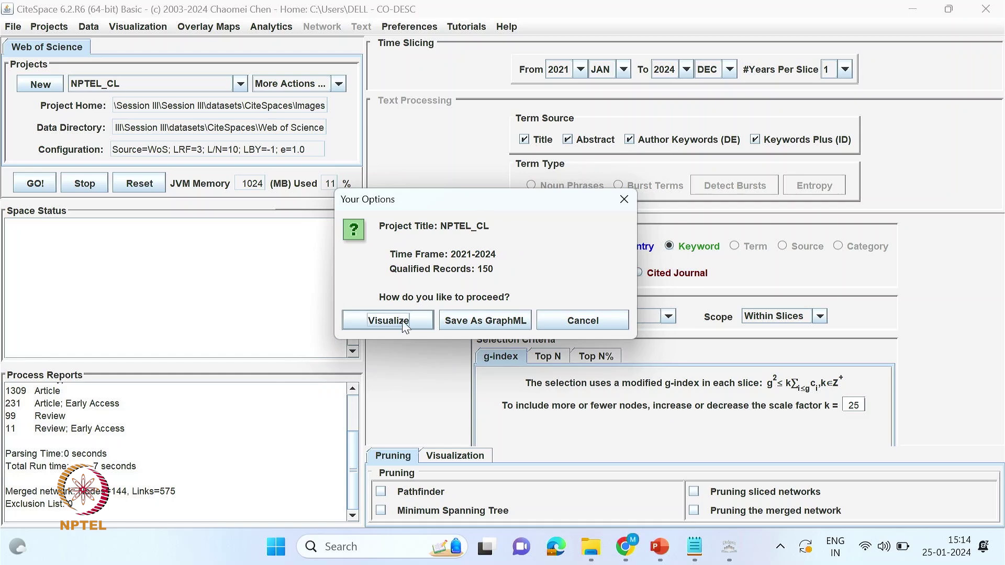
# - Visualize the resulting keyword network and move the control panel window aside
pyautogui.click(389, 324)
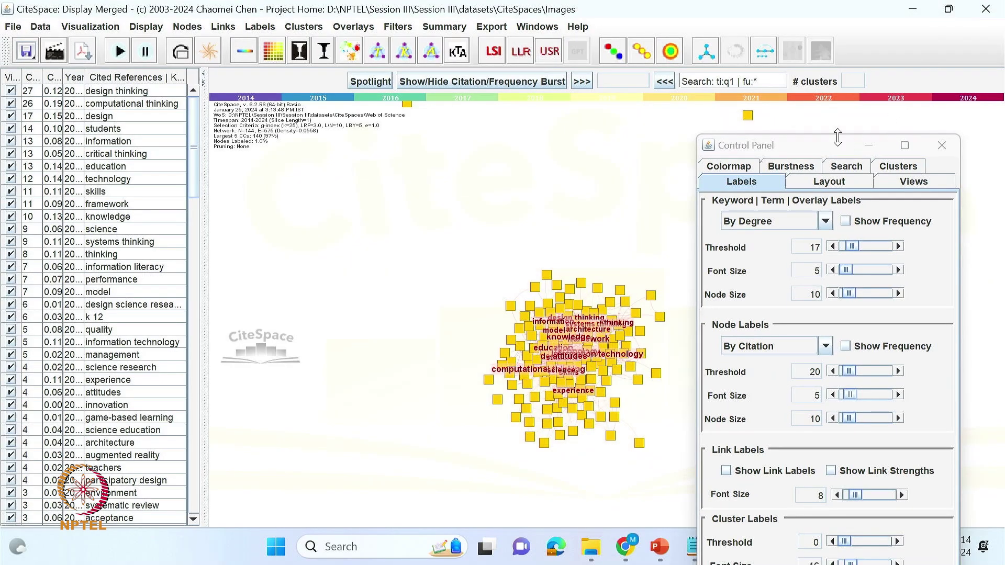
pyautogui.doubleClick(818, 146)
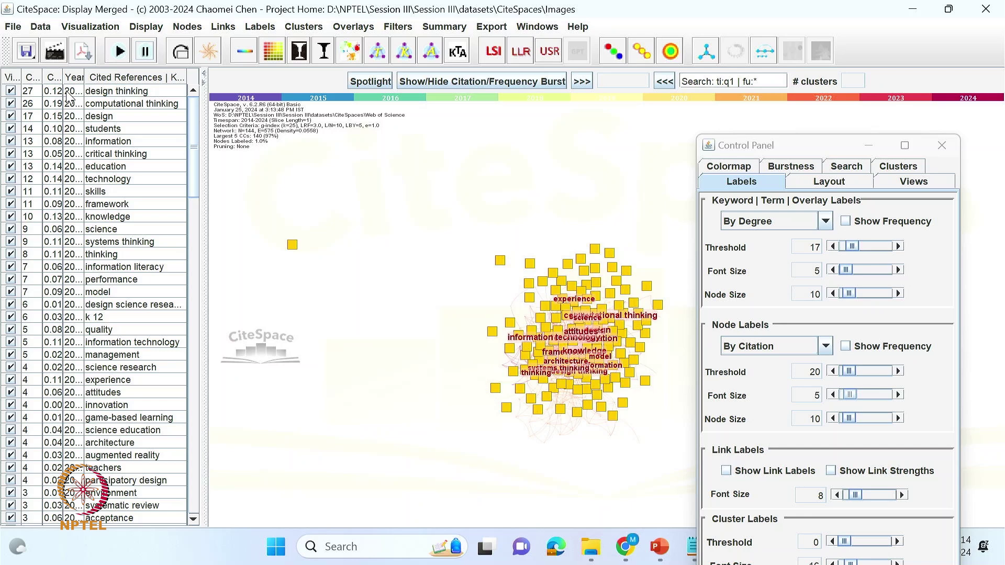
pyautogui.click(753, 148)
pyautogui.moveTo(753, 149); pyautogui.dragTo(802, 2)
pyautogui.click(947, 9)
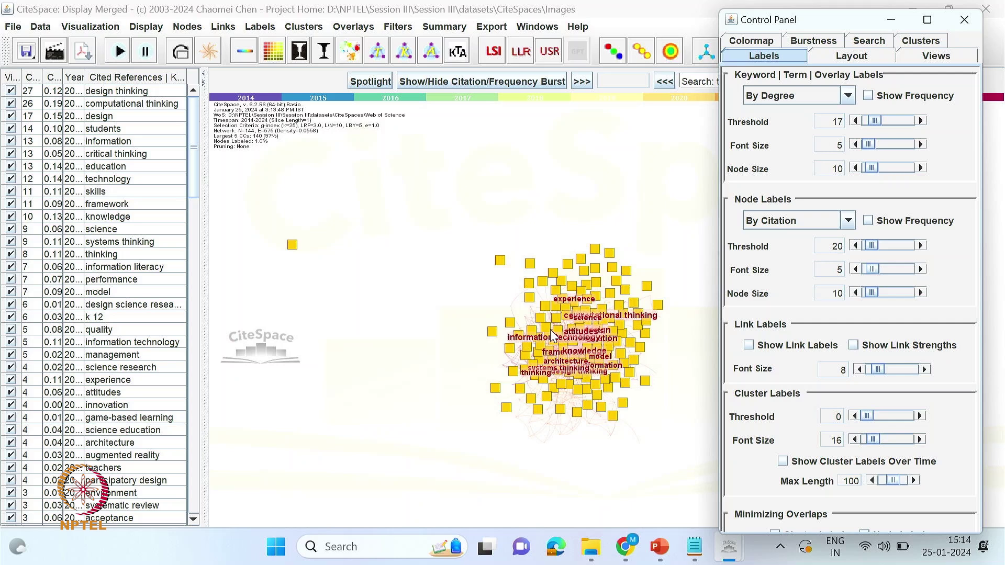
# - Rotate the network, apply the purple-to-green colour scheme, and keep a white background
pyautogui.click(186, 53)
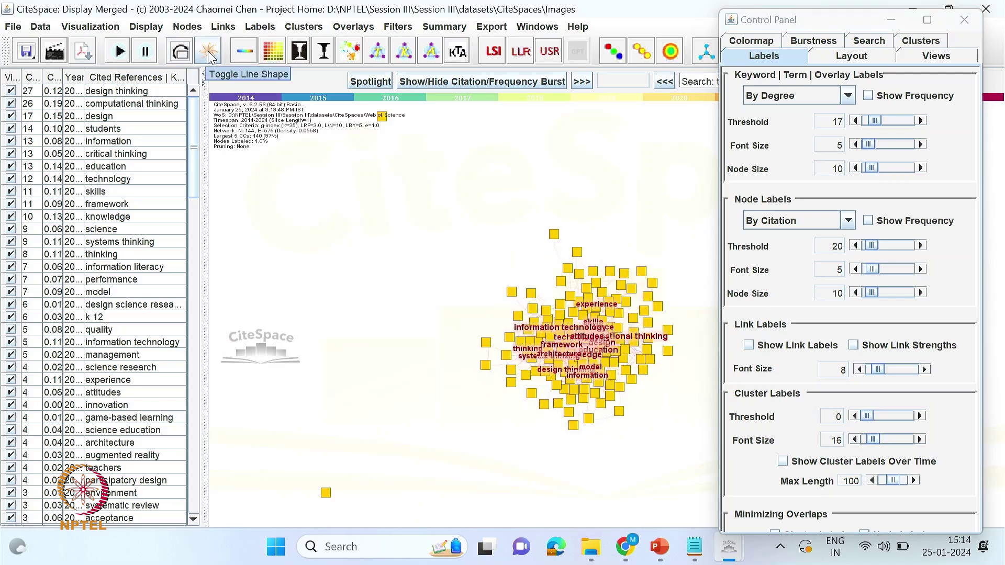
pyautogui.click(210, 54)
pyautogui.click(209, 53)
pyautogui.click(243, 50)
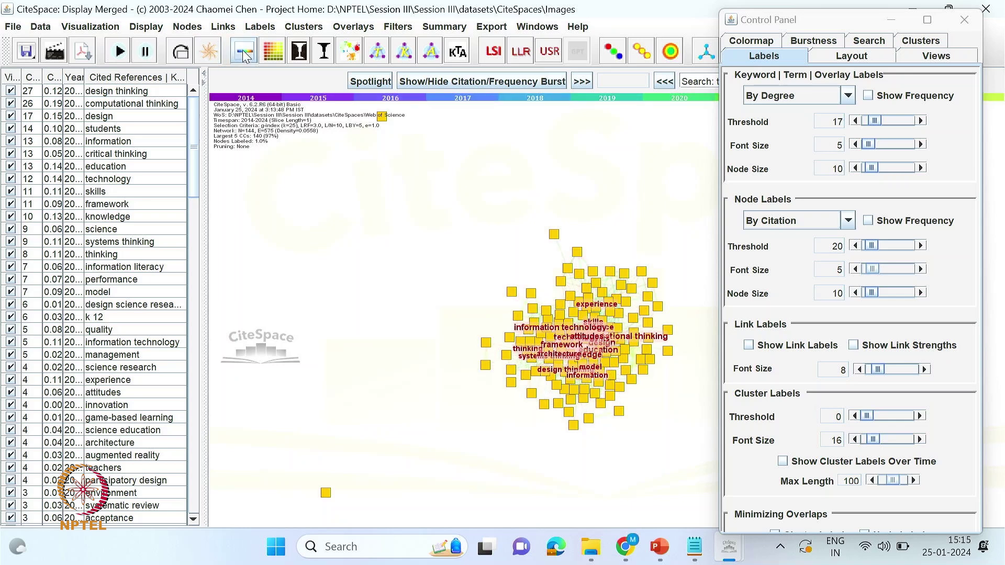
pyautogui.click(271, 52)
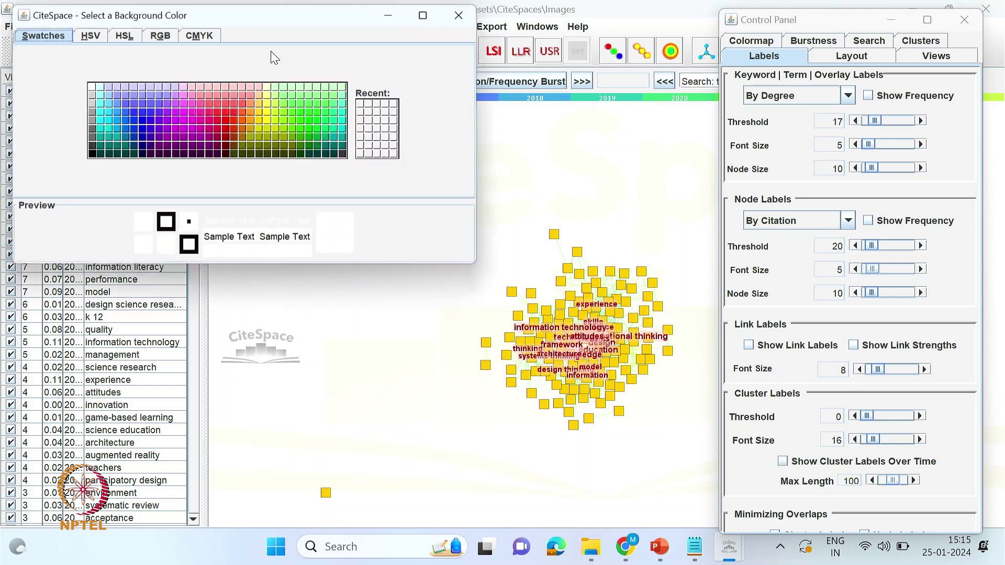
pyautogui.click(462, 17)
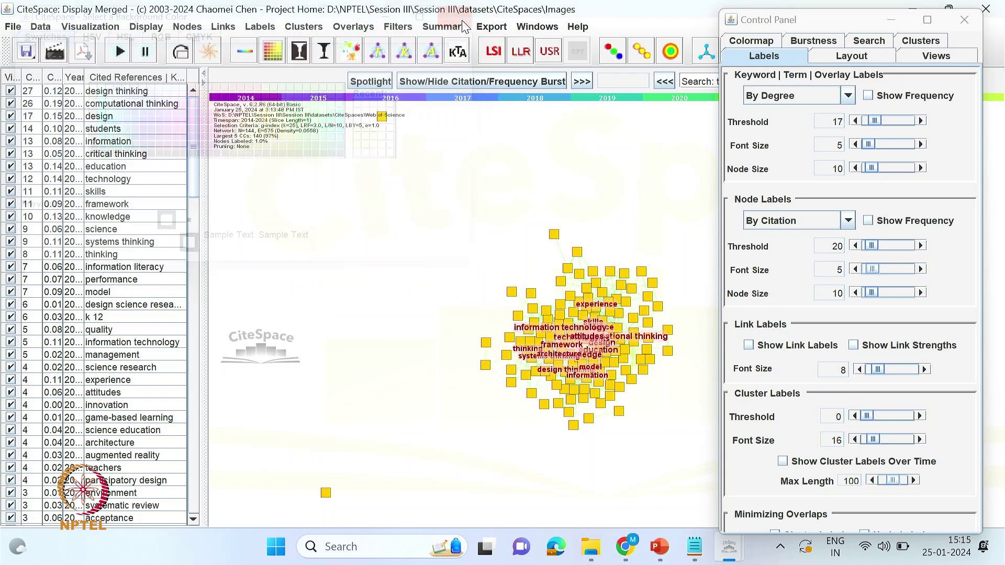
pyautogui.click(325, 56)
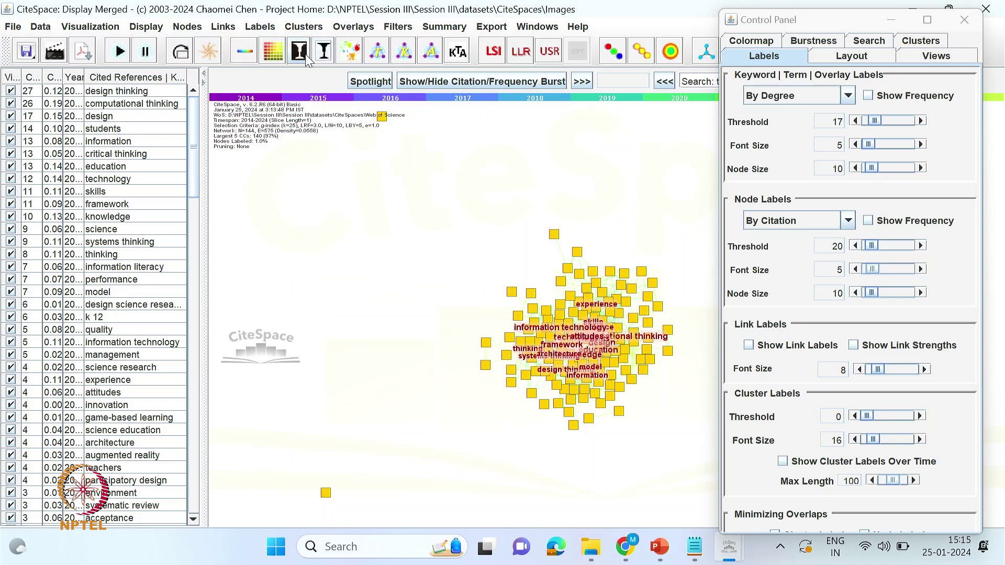
pyautogui.click(306, 56)
pyautogui.click(324, 54)
pyautogui.click(350, 52)
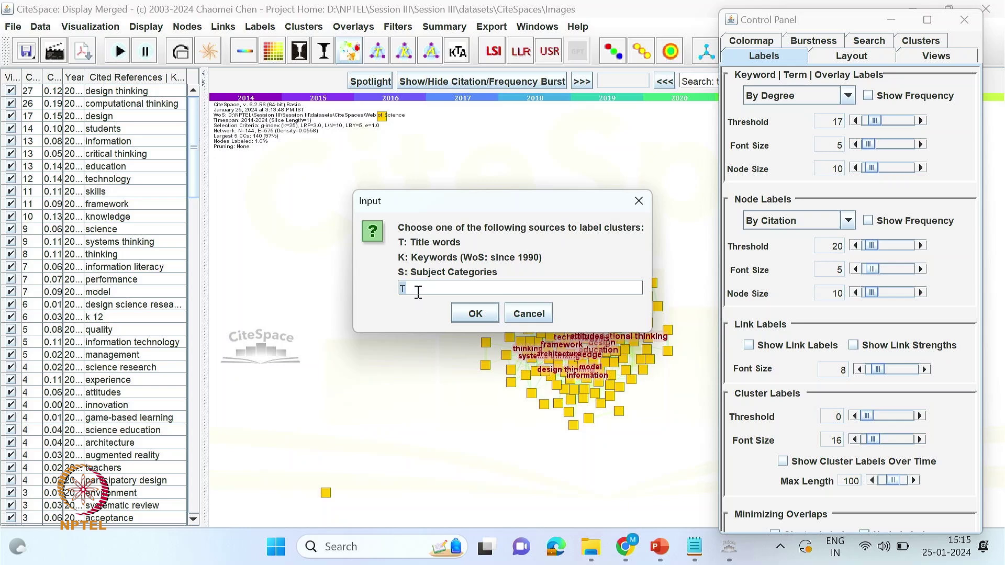
# - Label clusters from title words (e.g. #0 think-aloud study), zoom in, and step back to 2018
pyautogui.click(475, 314)
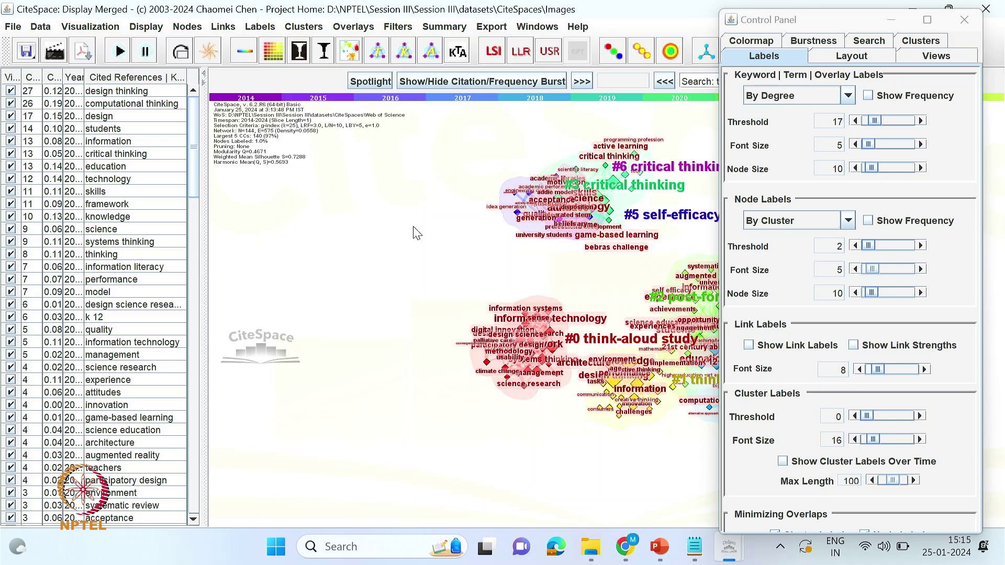
pyautogui.click(548, 136)
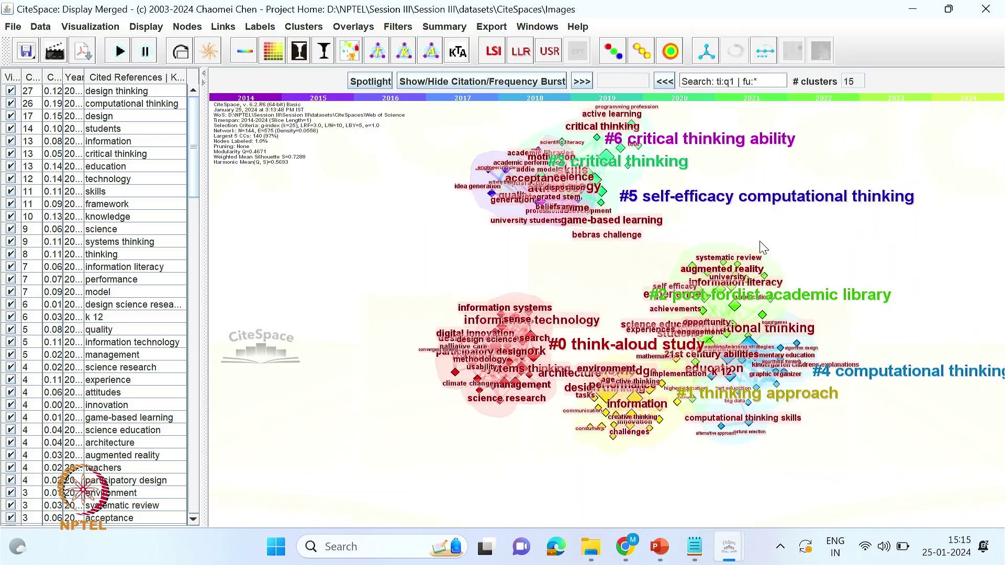
pyautogui.scroll(1, 763, 248)
pyautogui.scroll(1, 751, 235)
pyautogui.click(665, 82)
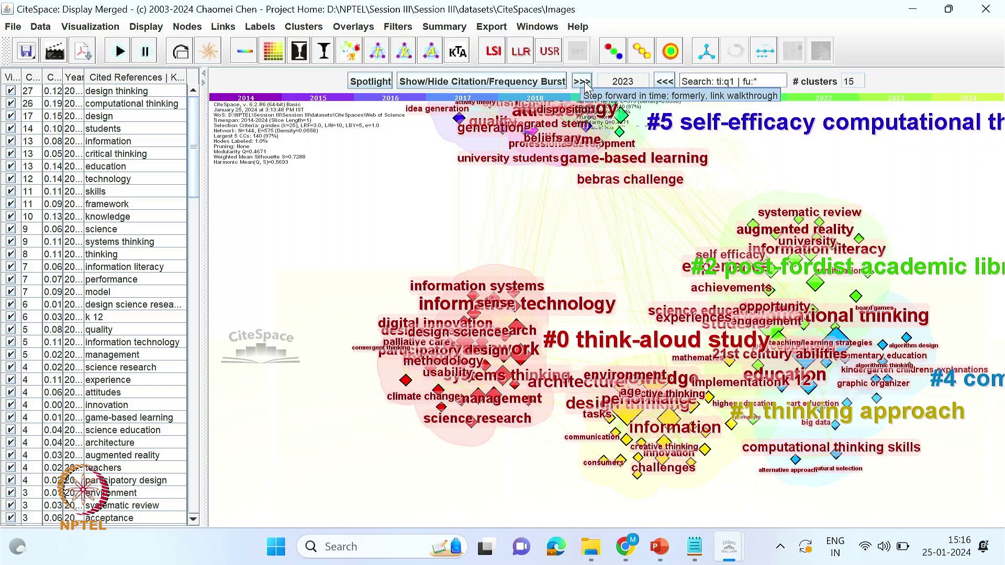
pyautogui.click(582, 82)
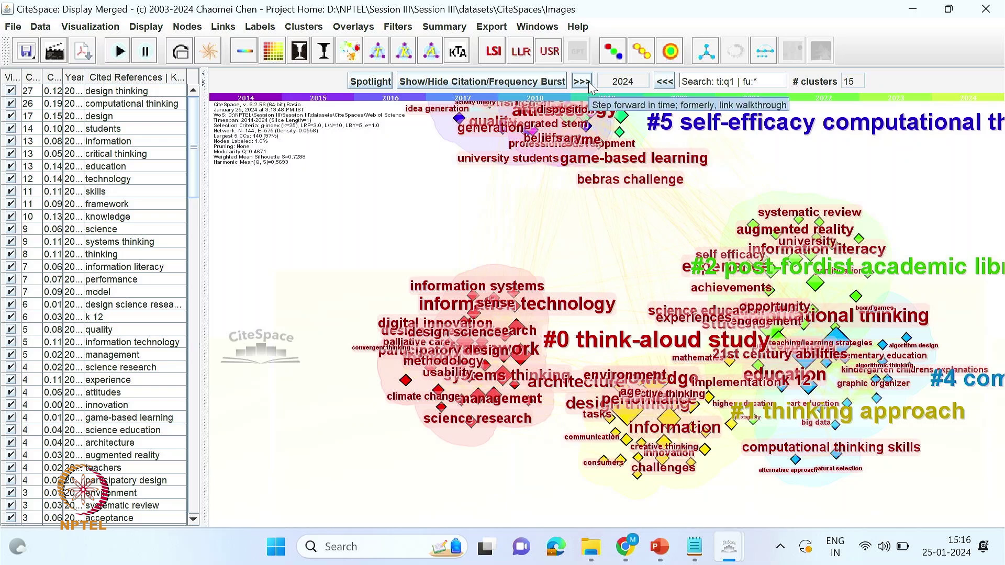
pyautogui.click(664, 82)
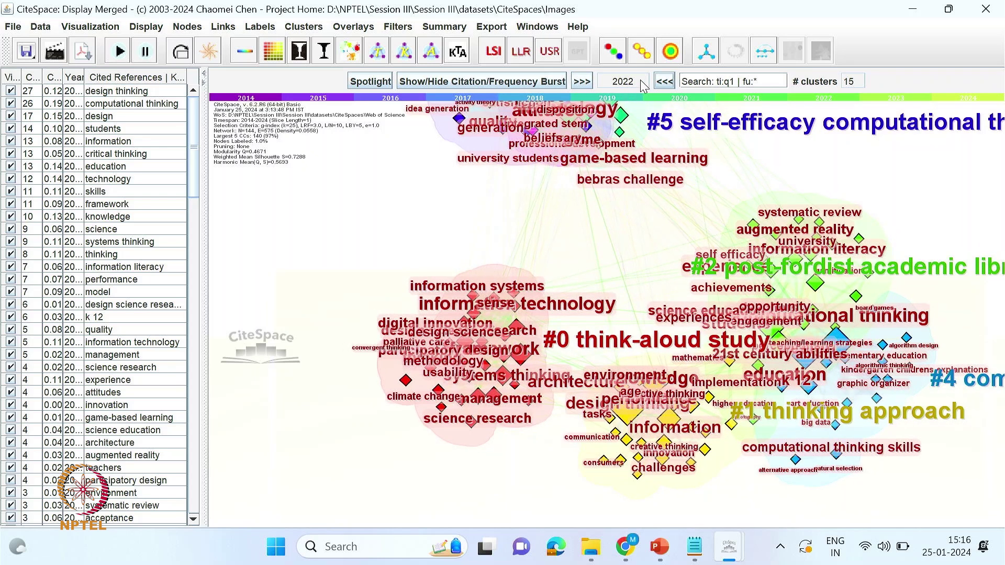
pyautogui.click(664, 82)
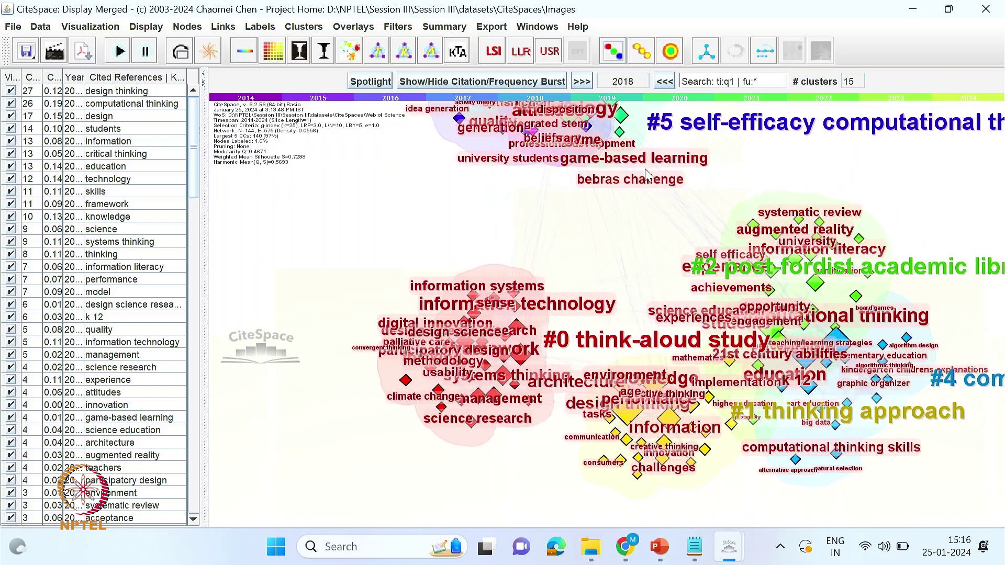
# - Draw keyword nodes at uniform size as tree rings and display the clusters as a timeline
pyautogui.click(646, 58)
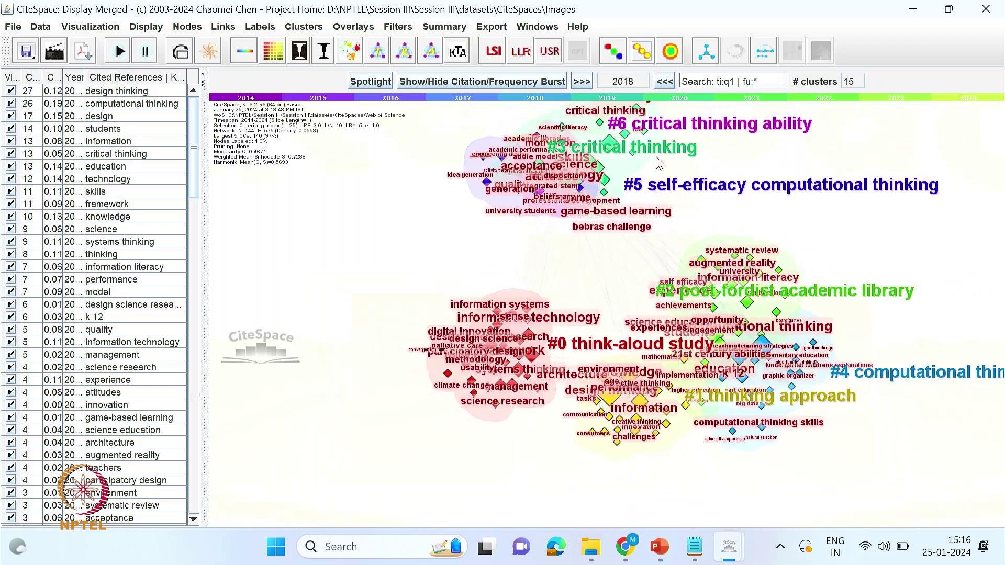
pyautogui.click(671, 51)
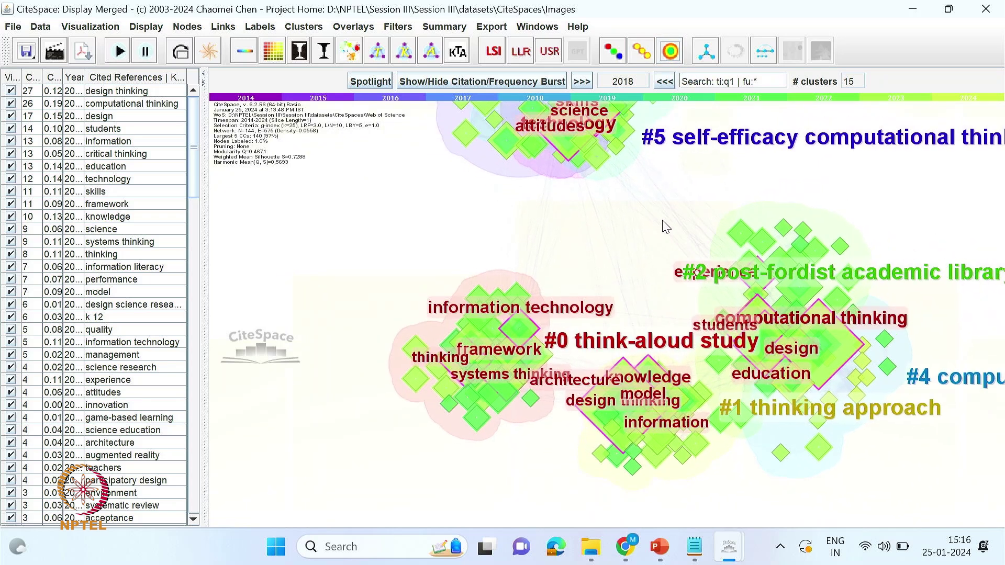
pyautogui.click(764, 52)
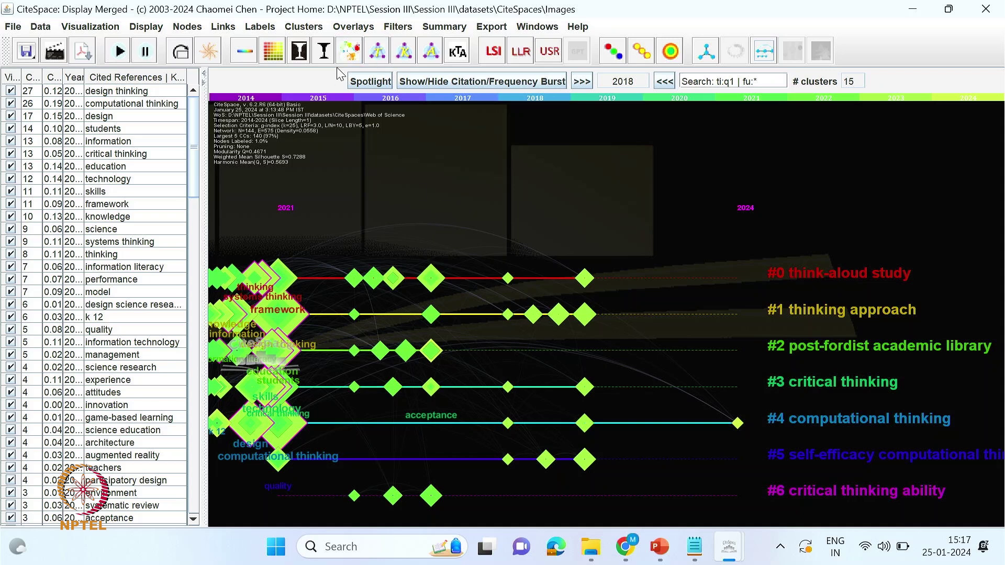
# - Switch the keyword cluster timeline from a black to a white background
pyautogui.click(324, 51)
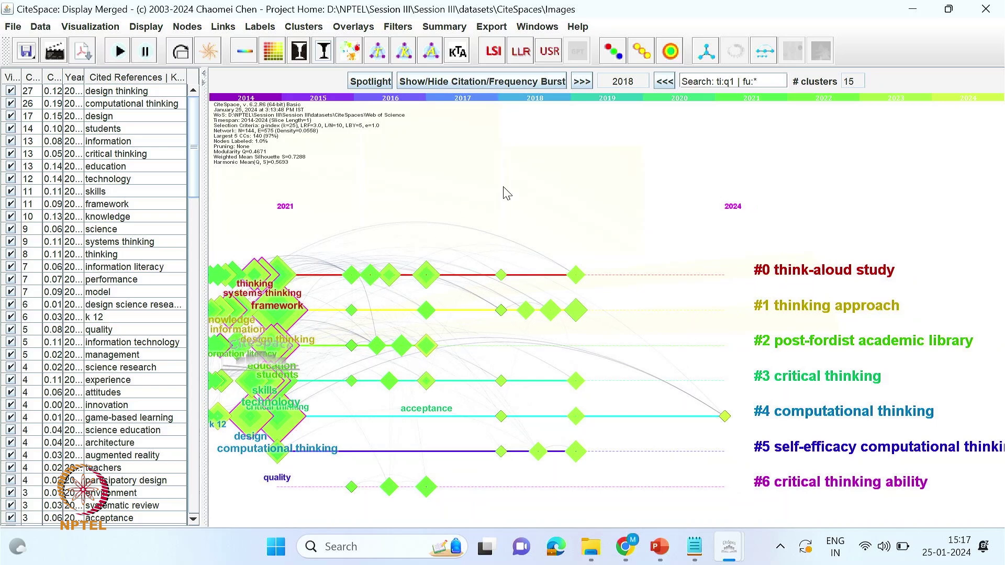
pyautogui.scroll(3, 451, 235)
pyautogui.scroll(-2, 454, 239)
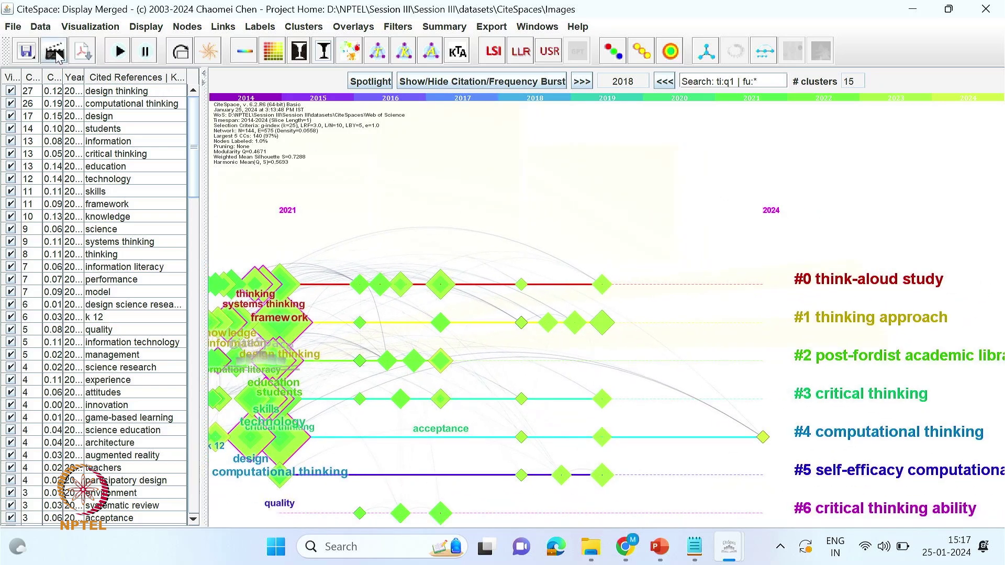
# - Start a PDF export and cancel it, then open and close the Save as PNG options
pyautogui.click(83, 51)
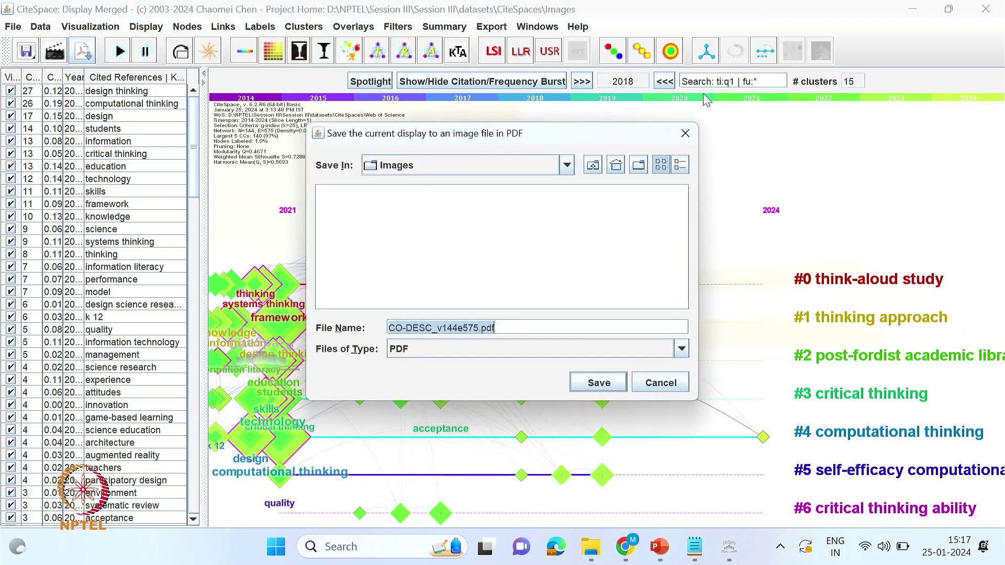
pyautogui.click(686, 134)
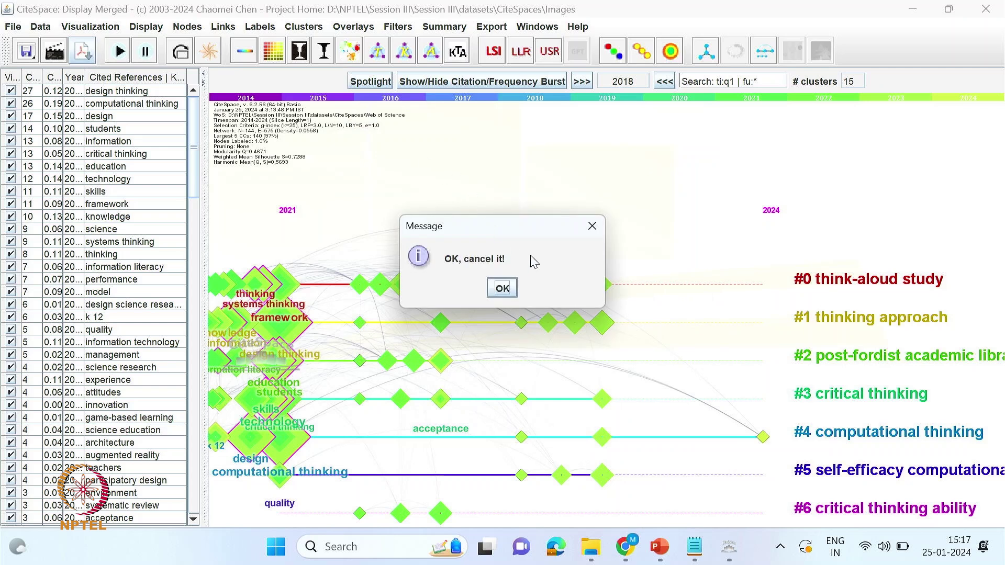
pyautogui.click(592, 231)
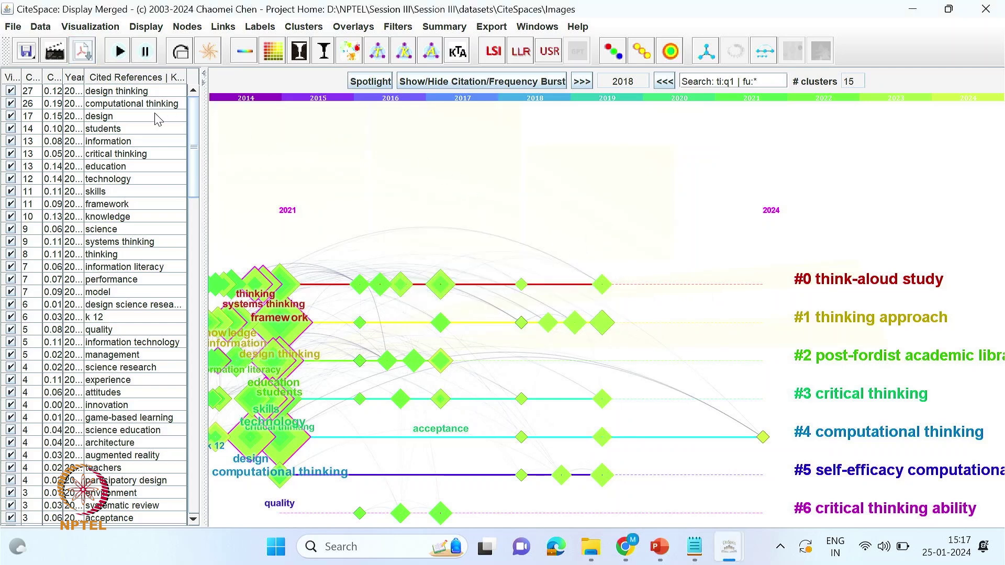
pyautogui.click(54, 51)
pyautogui.doubleClick(493, 196)
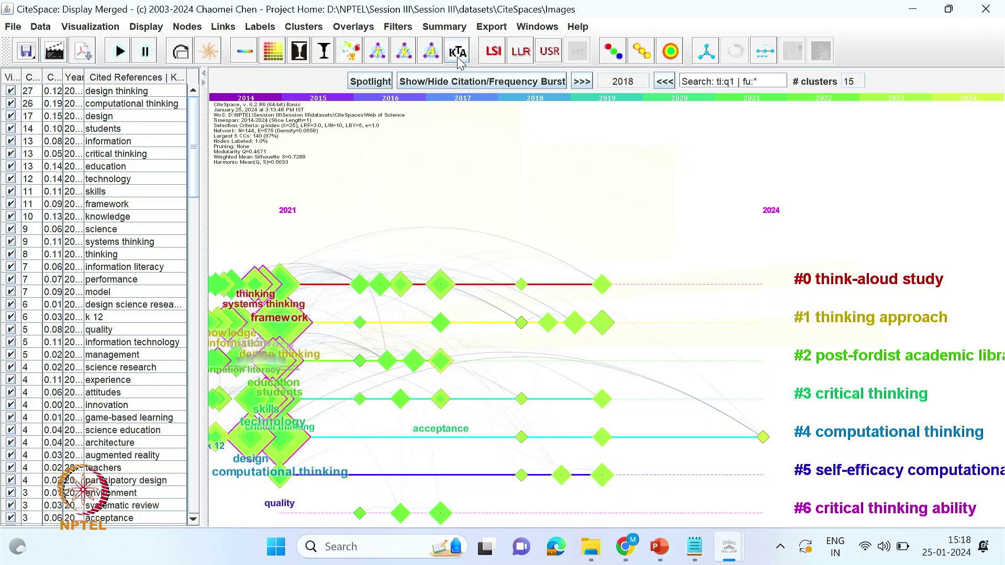
# - Colour timeline nodes by cluster membership and save the view as CO-DESC_v144e575.png in Images
pyautogui.click(611, 51)
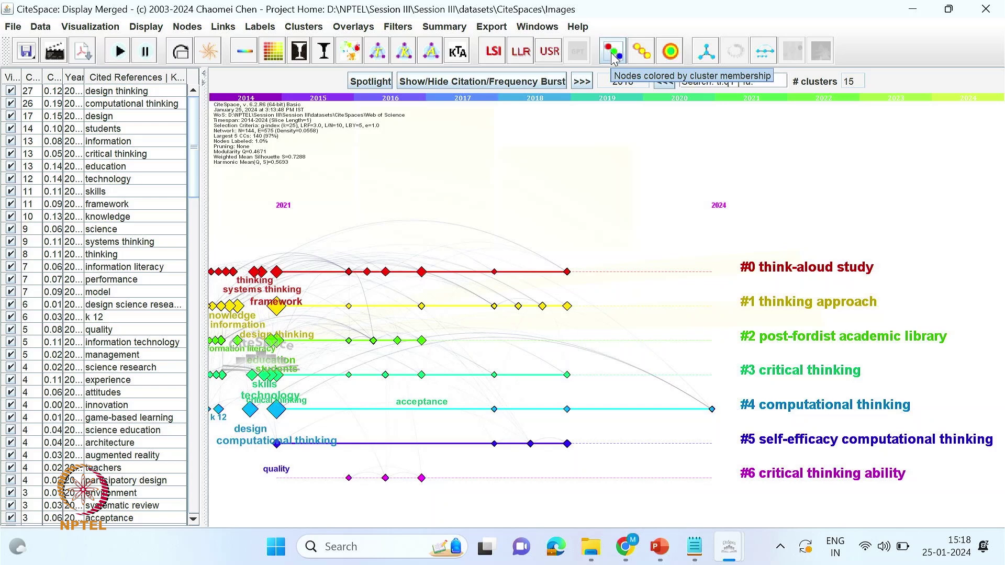
pyautogui.click(54, 51)
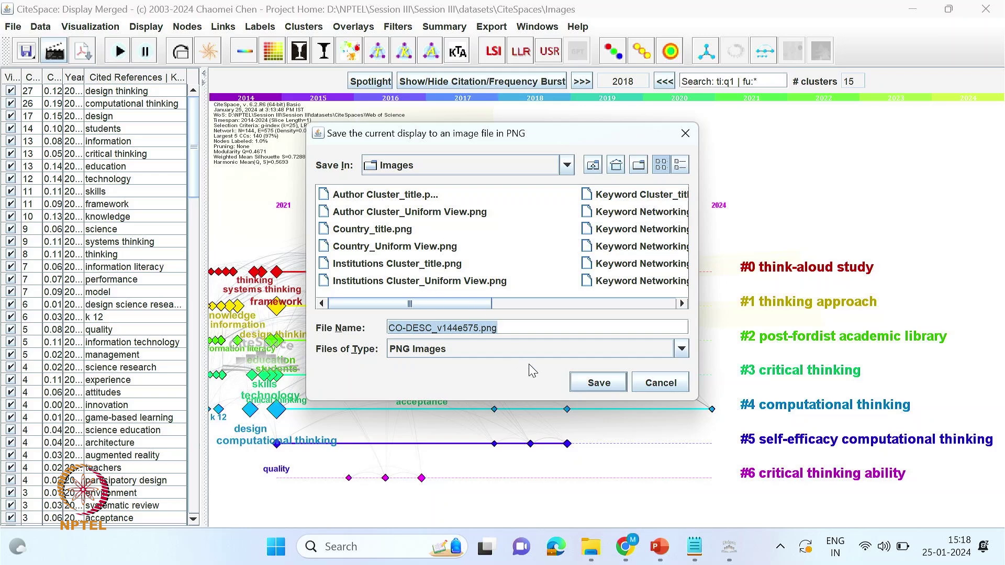
pyautogui.click(580, 385)
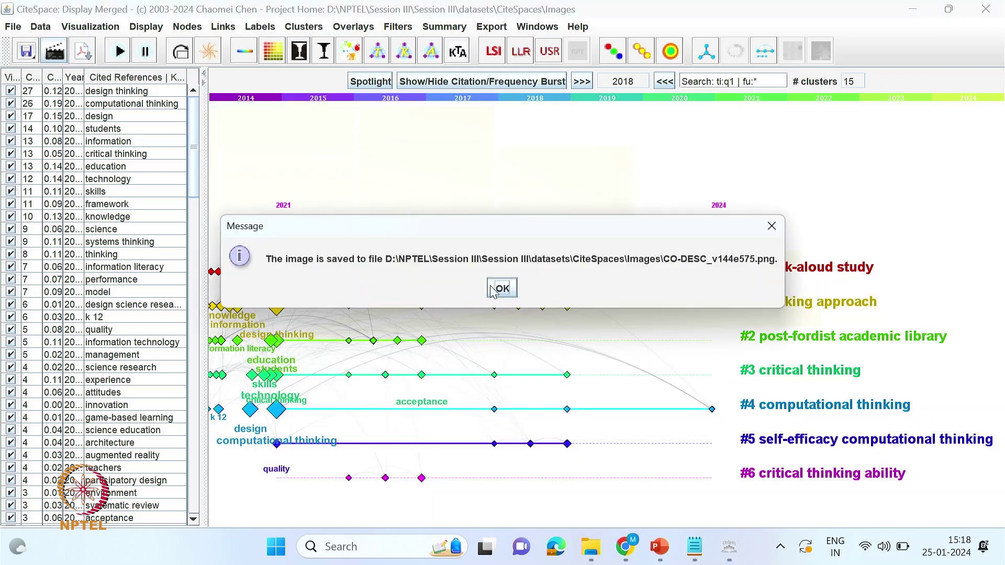
pyautogui.click(500, 292)
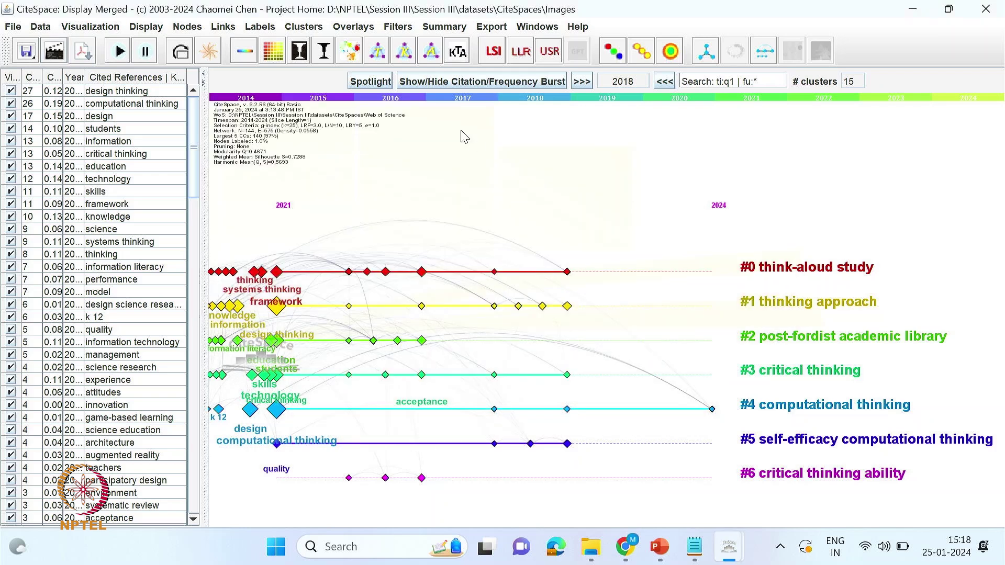
pyautogui.scroll(-1, 455, 235)
pyautogui.scroll(2, 452, 226)
# - Bring the Control Panel forward and raise the label threshold so fewer keyword labels show
pyautogui.moveTo(729, 548)
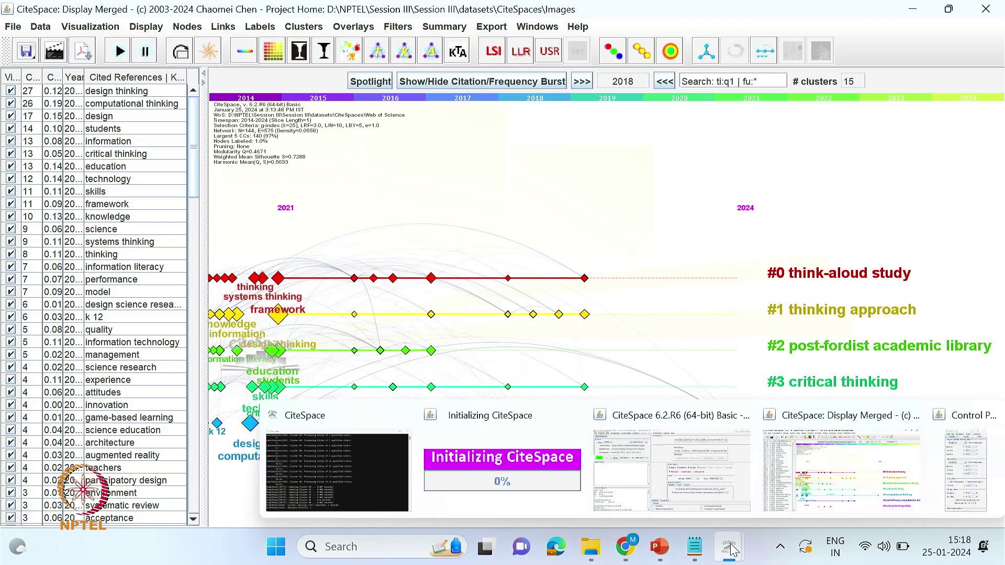
pyautogui.click(854, 492)
pyautogui.moveTo(752, 9); pyautogui.dragTo(762, 10)
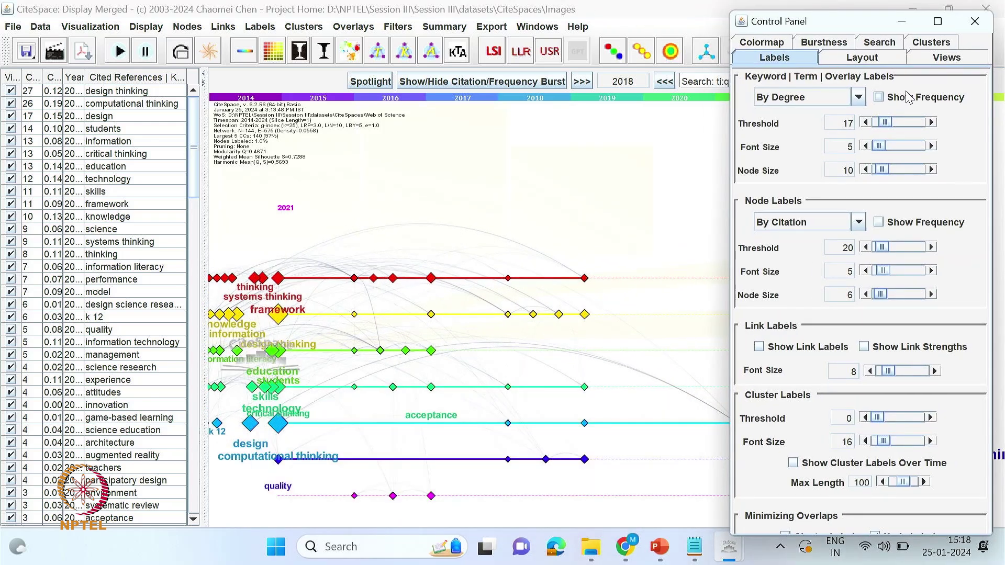
pyautogui.moveTo(887, 128); pyautogui.dragTo(884, 173)
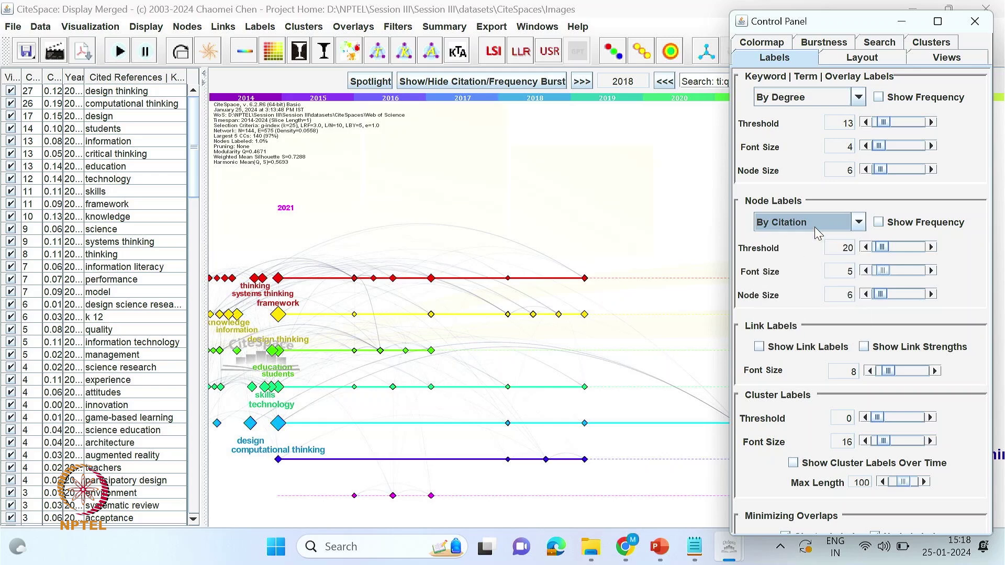
pyautogui.moveTo(883, 254); pyautogui.dragTo(887, 255)
# - Label nodes by cluster at font size 19 and show cluster labels over time at size 12
pyautogui.click(802, 223)
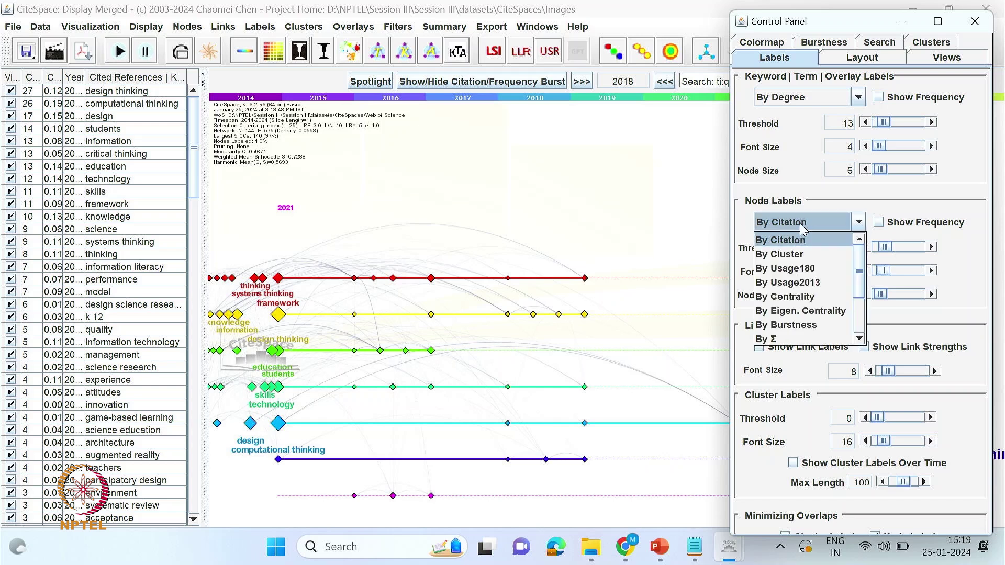
pyautogui.click(790, 254)
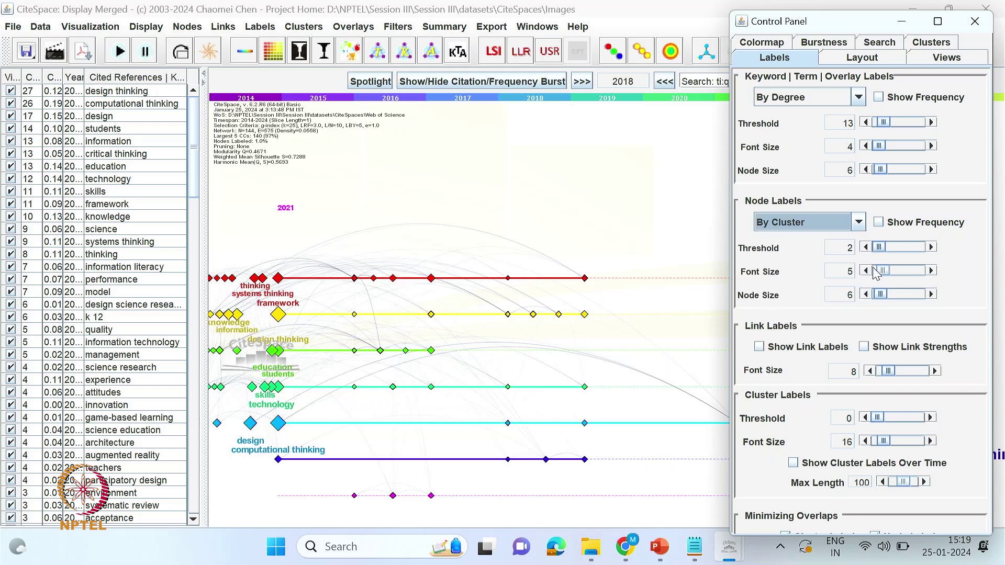
pyautogui.moveTo(883, 276); pyautogui.dragTo(886, 277)
pyautogui.click(794, 463)
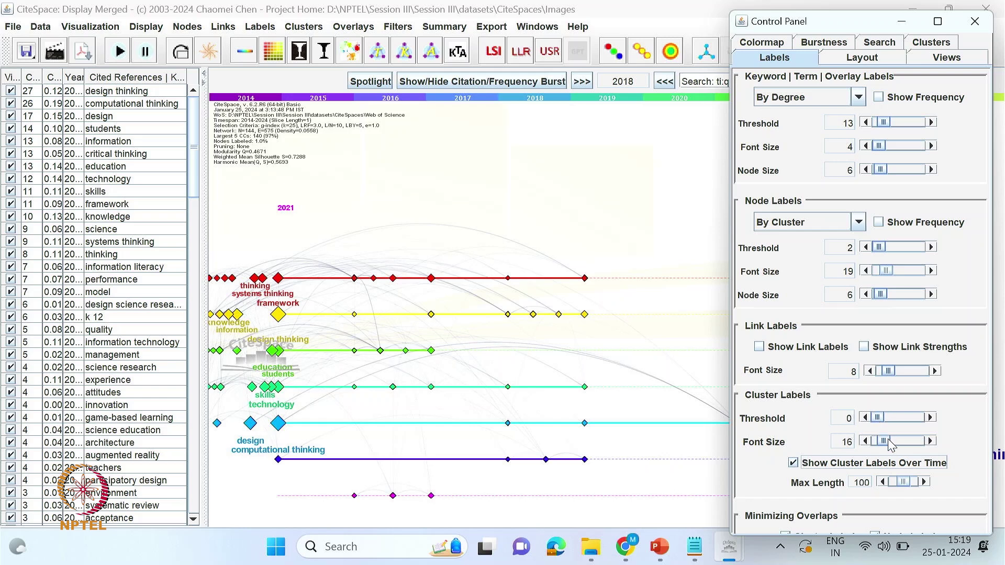
pyautogui.moveTo(889, 443); pyautogui.dragTo(885, 446)
# - Apply a new colormap and switch from the timeline to the cluster network layout
pyautogui.click(773, 44)
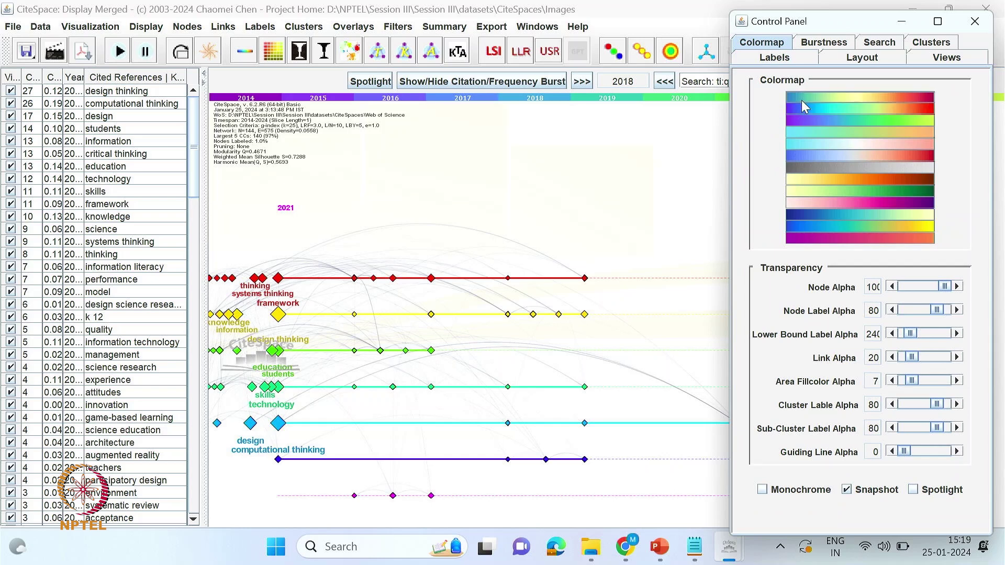
pyautogui.click(819, 132)
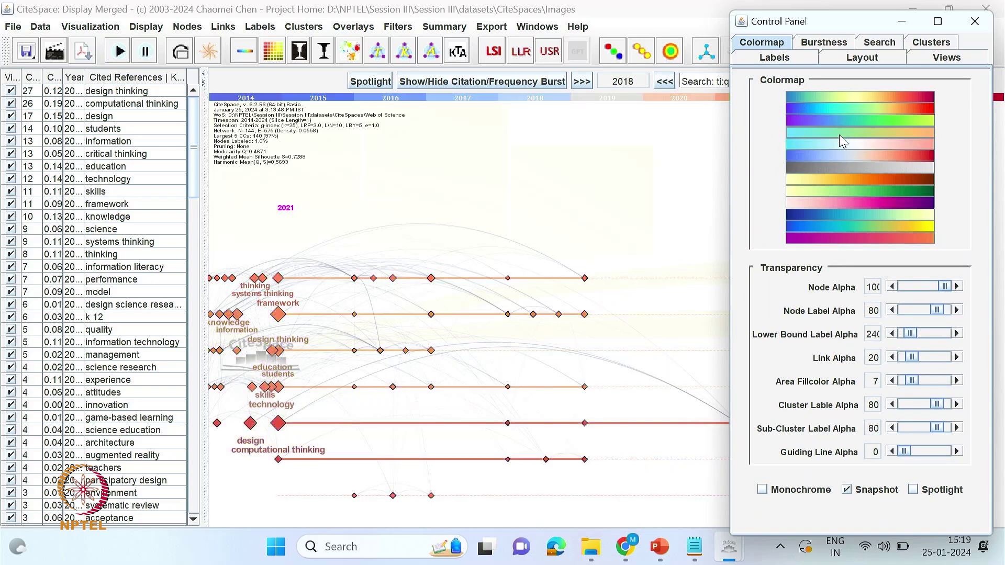
pyautogui.click(858, 59)
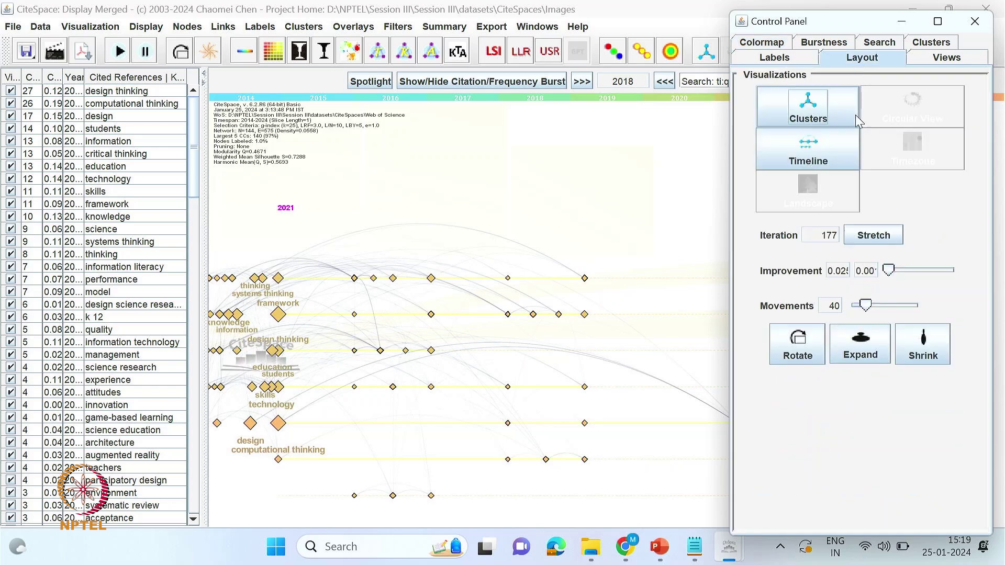
pyautogui.click(809, 115)
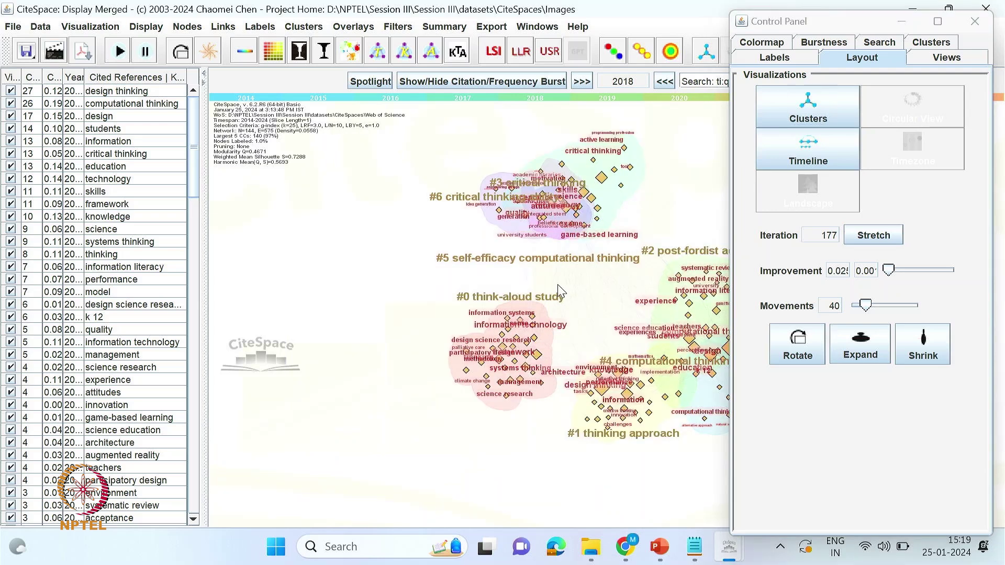
# - Try Clusters, Uniform, Tree Rings and Centrality node styles, ending on Sigma rendering
pyautogui.click(945, 58)
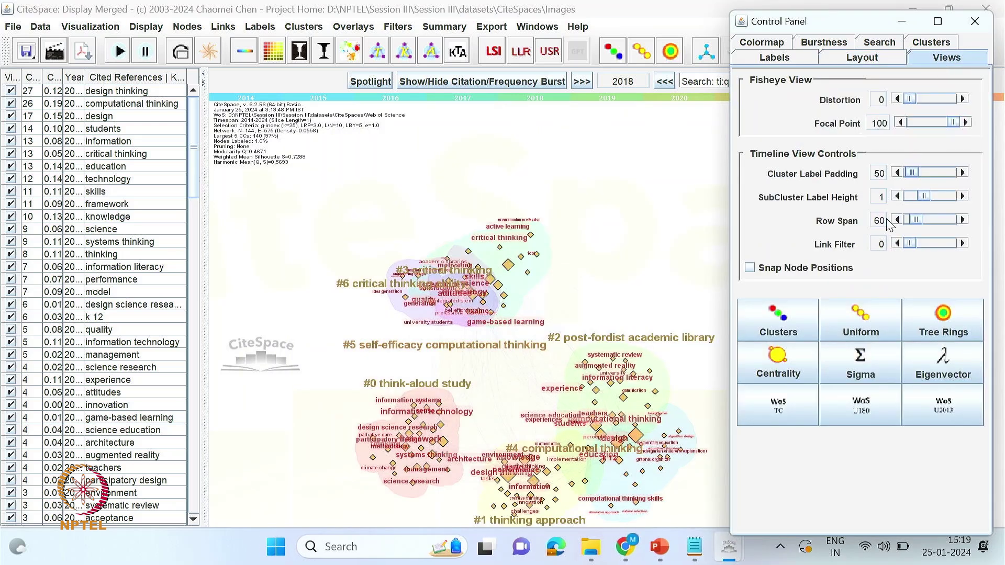
pyautogui.click(786, 329)
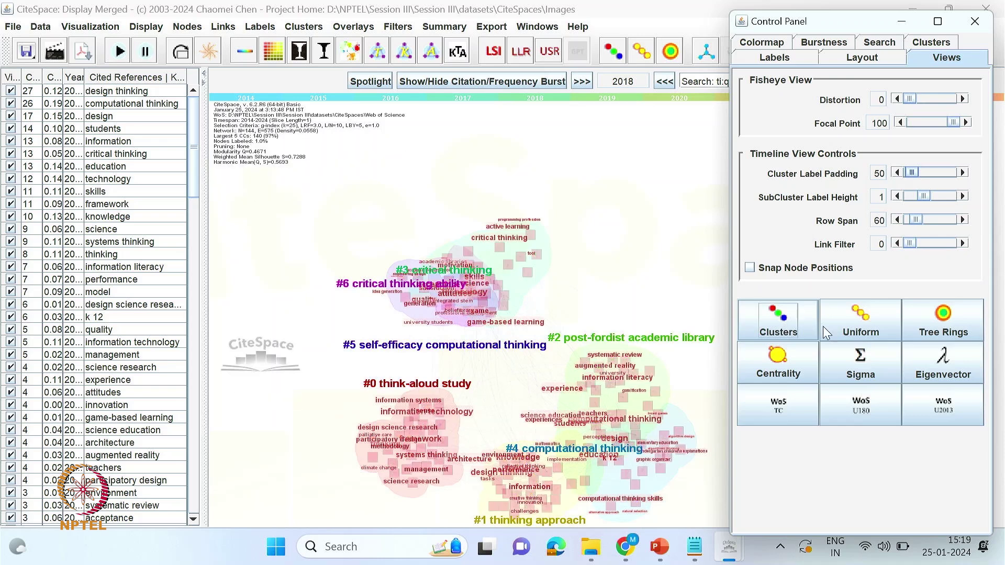
pyautogui.click(859, 331)
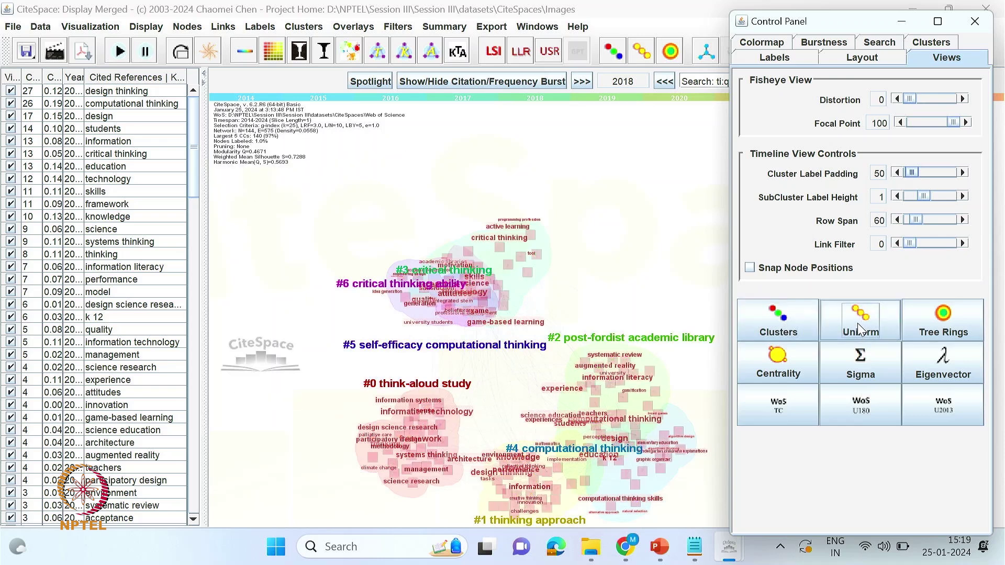
pyautogui.click(944, 327)
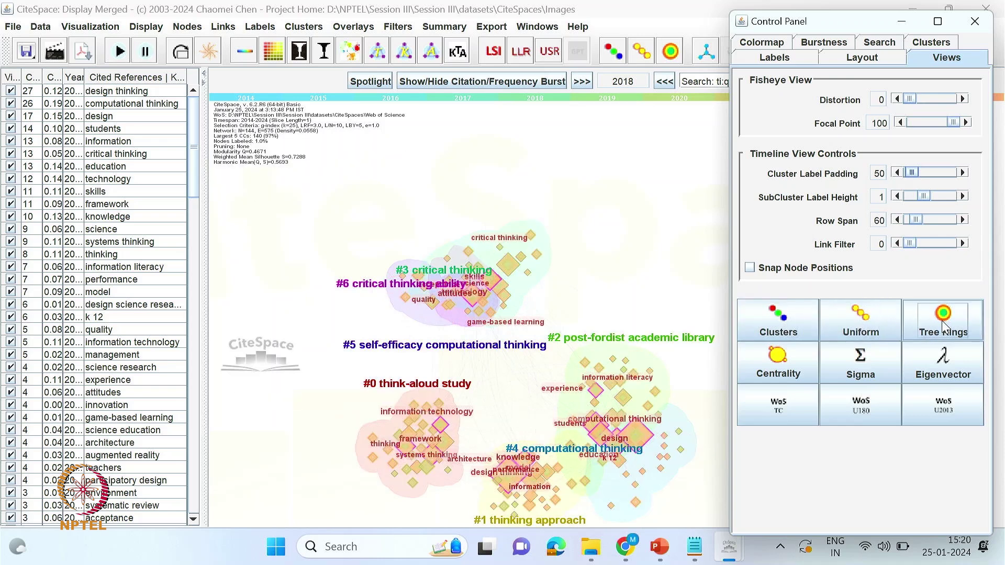
pyautogui.click(793, 372)
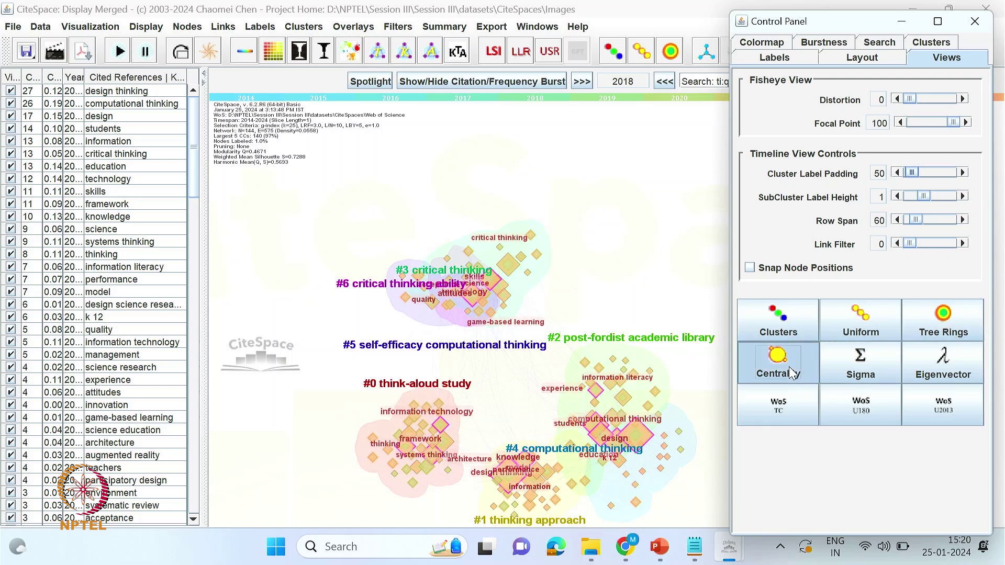
pyautogui.click(853, 374)
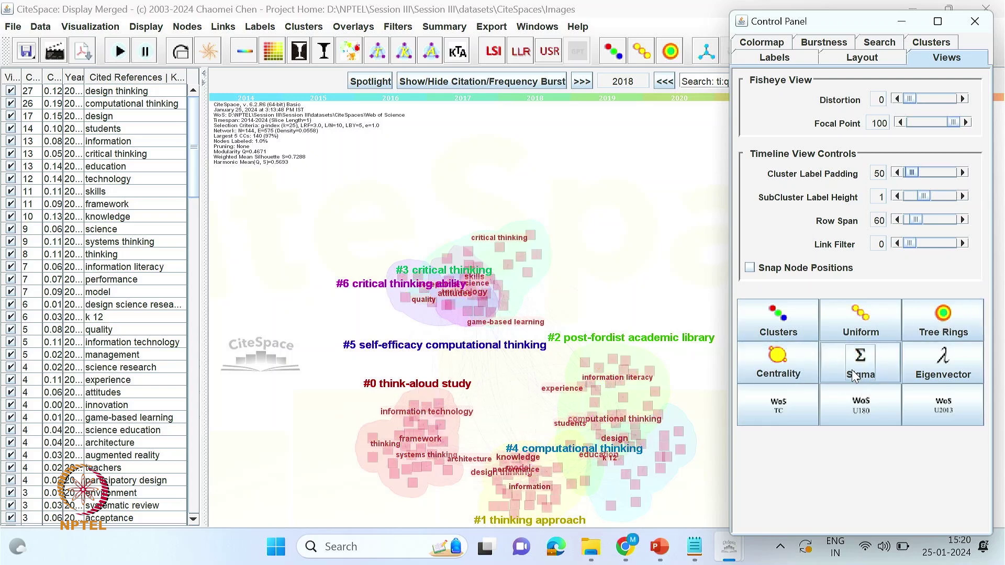
# - Return to centrality node rendering and save the network as CO-DESC_v144e575.png
pyautogui.click(790, 371)
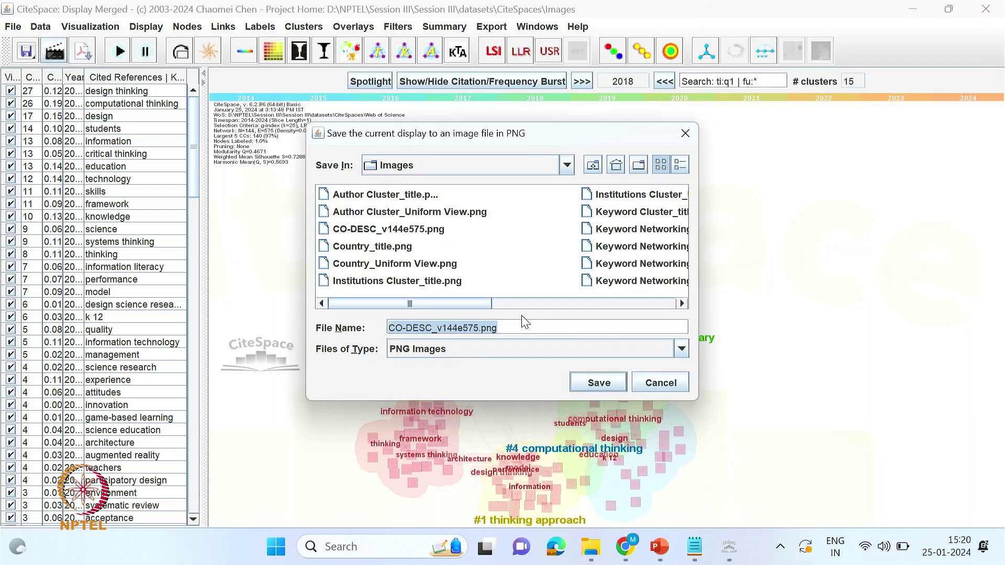
pyautogui.click(600, 384)
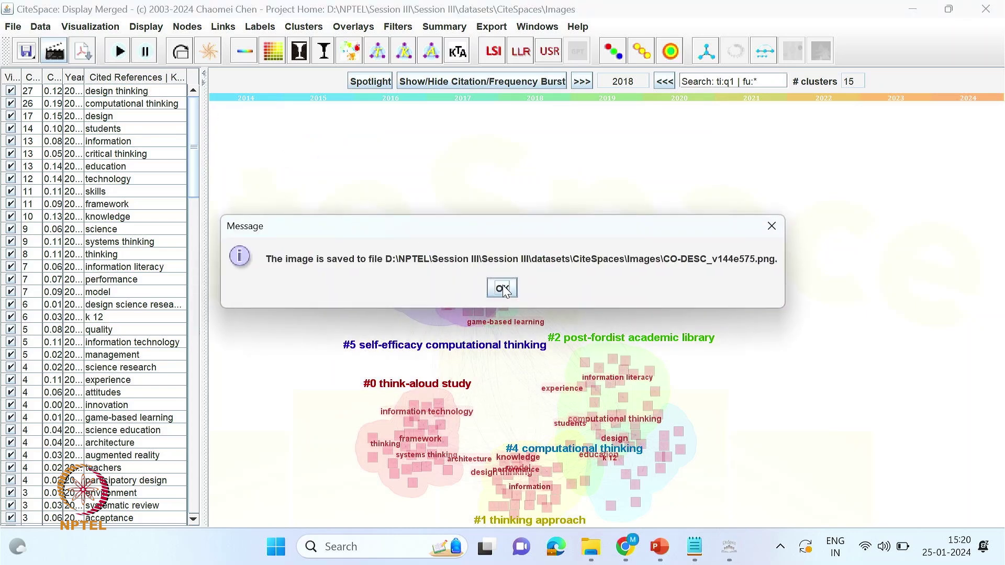
pyautogui.click(502, 289)
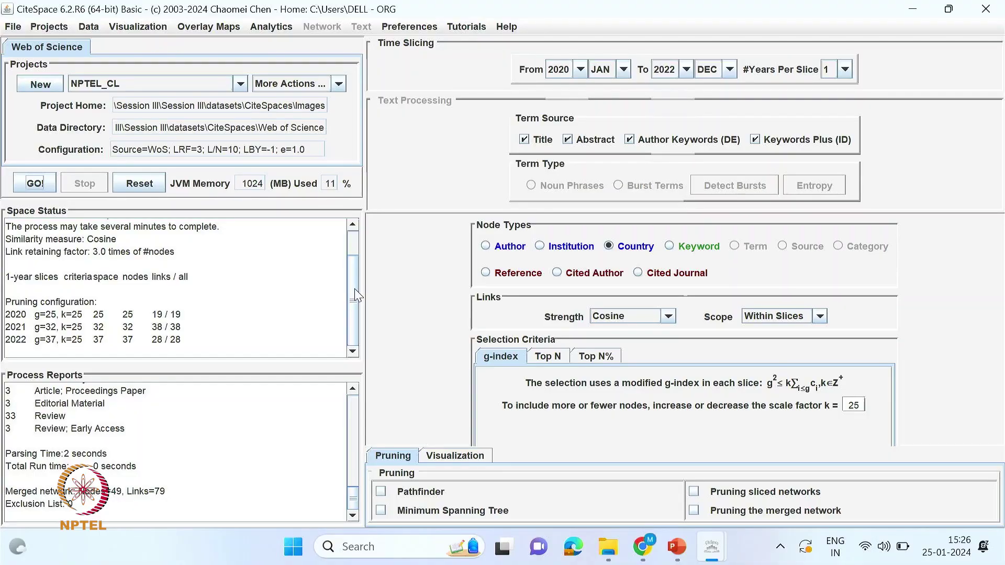
# - Run the Country node-type analysis for 2020–2022 and visualize the country network
pyautogui.click(34, 183)
pyautogui.click(32, 187)
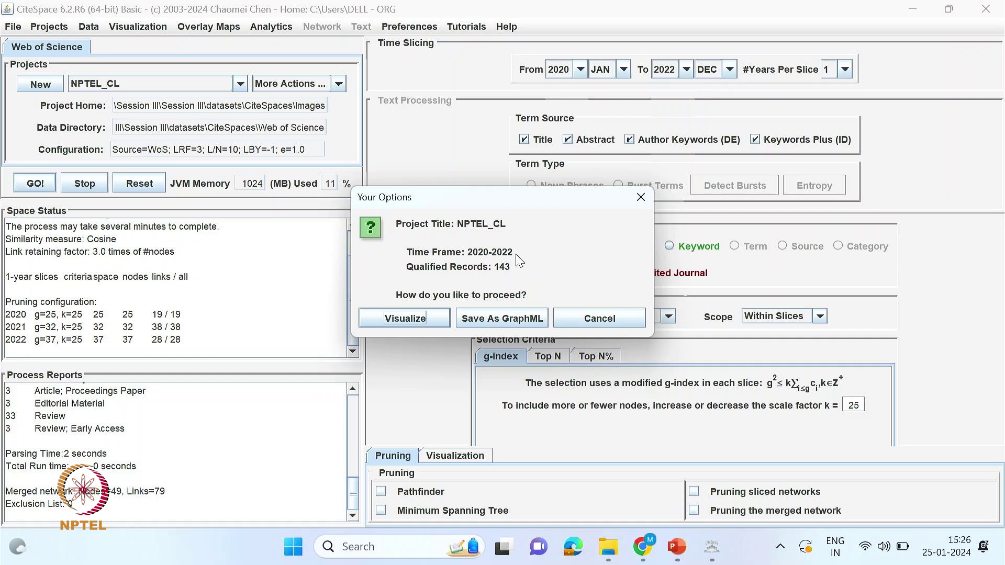
pyautogui.click(405, 318)
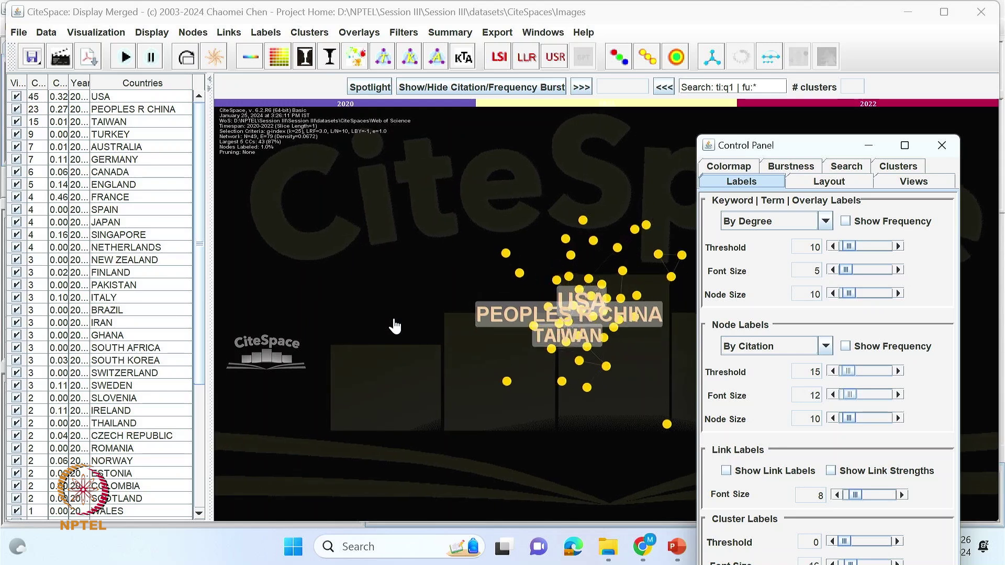
# - Move the Control Panel aside and draw country nodes coloured by cluster as tree rings
pyautogui.moveTo(771, 152); pyautogui.dragTo(871, 40)
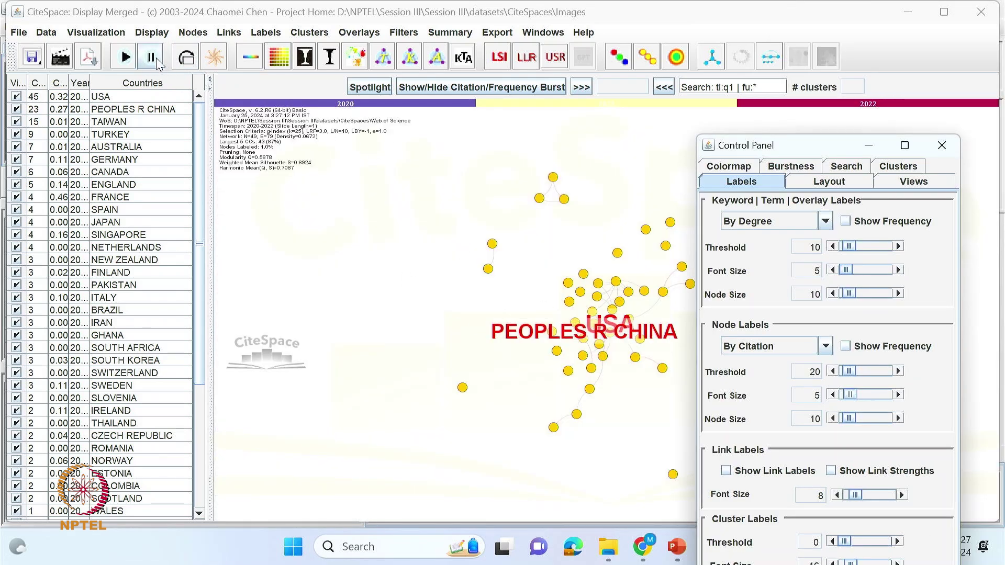
pyautogui.moveTo(844, 148); pyautogui.dragTo(896, 24)
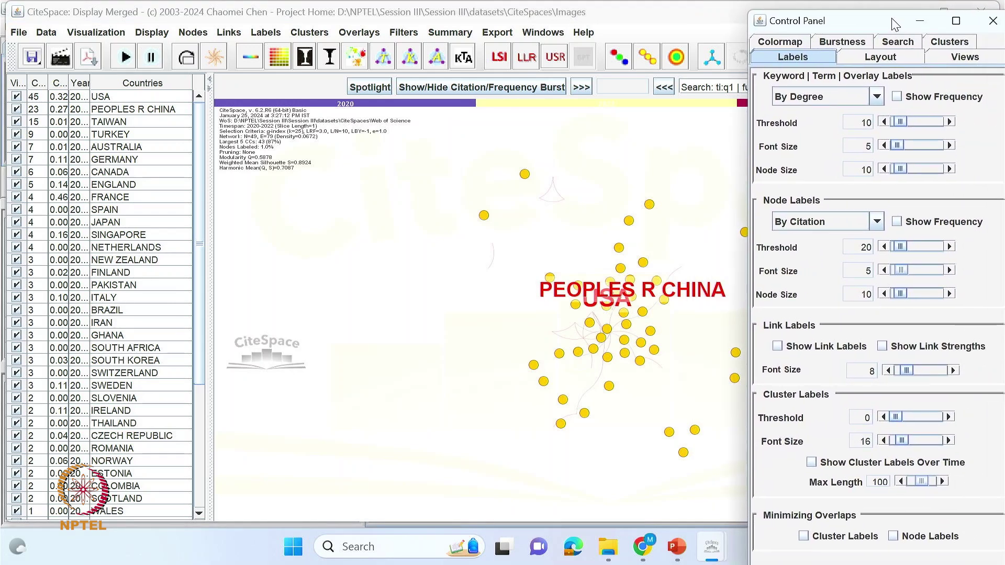
pyautogui.click(985, 61)
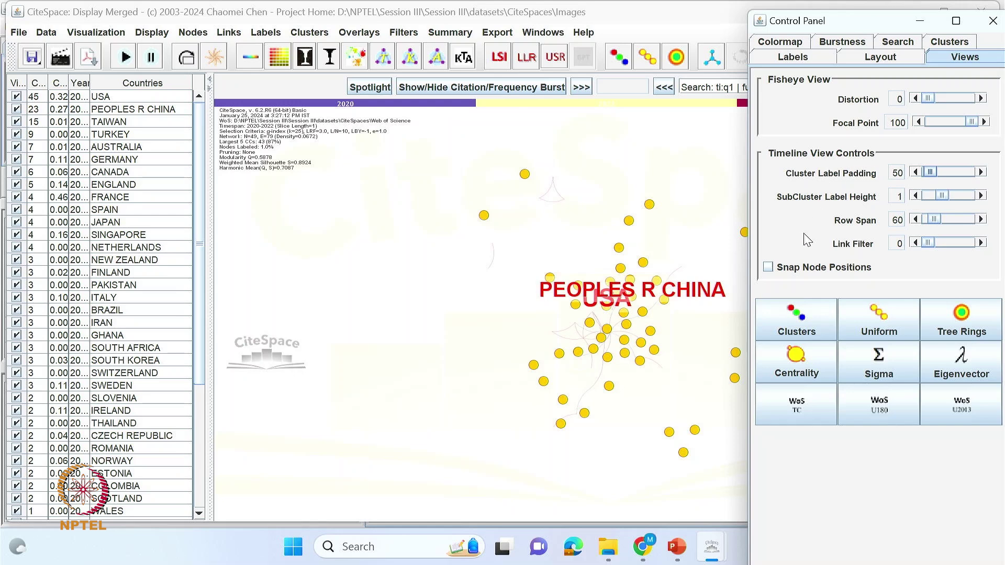
pyautogui.click(792, 326)
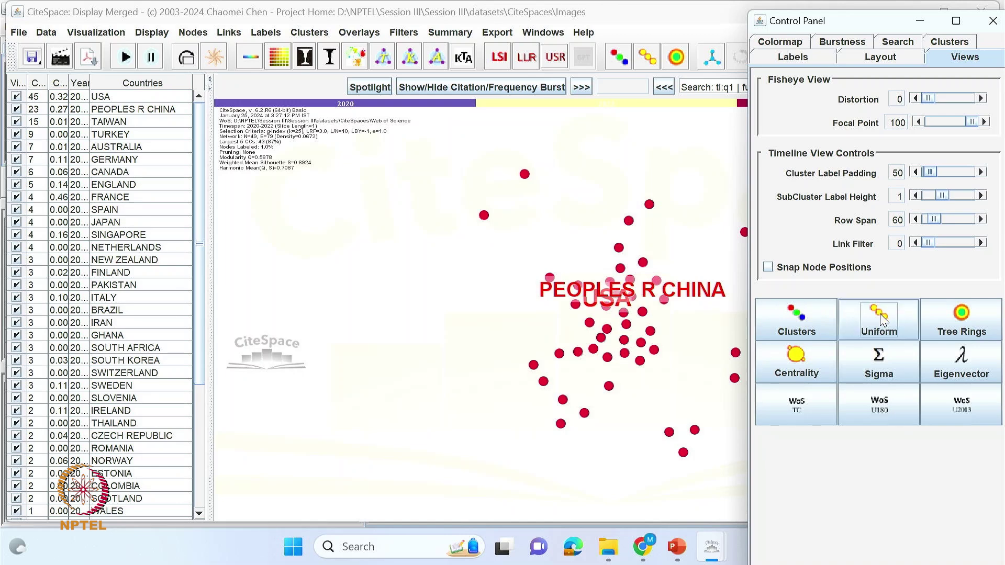
pyautogui.click(966, 320)
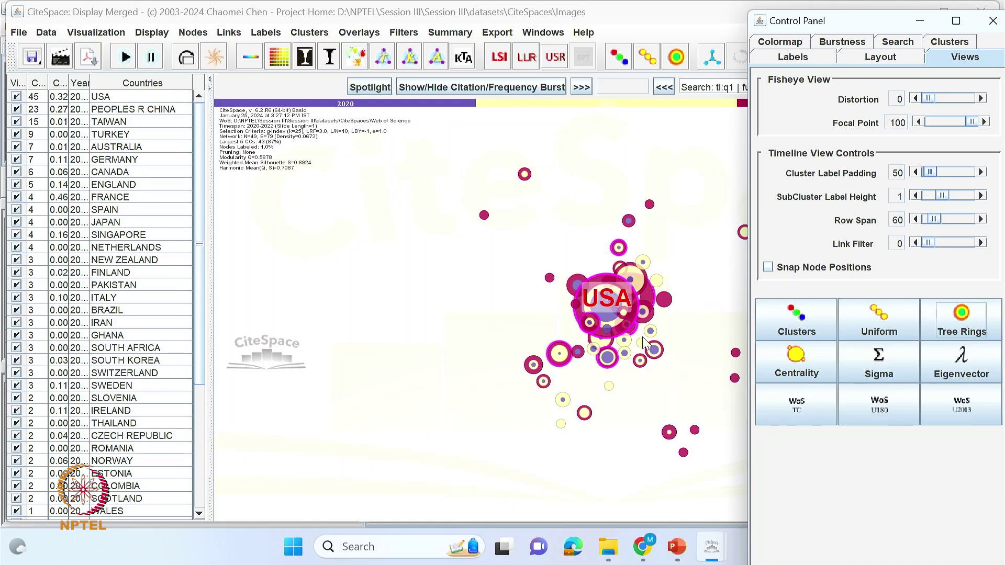
# - Briefly try centrality rendering, restore tree rings, and open the cluster label source list
pyautogui.click(803, 364)
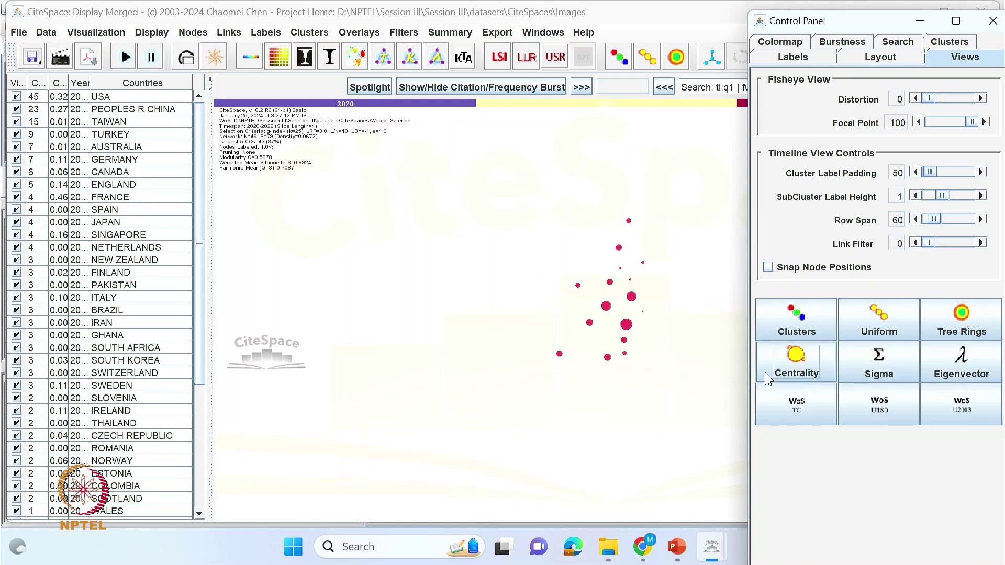
pyautogui.click(976, 321)
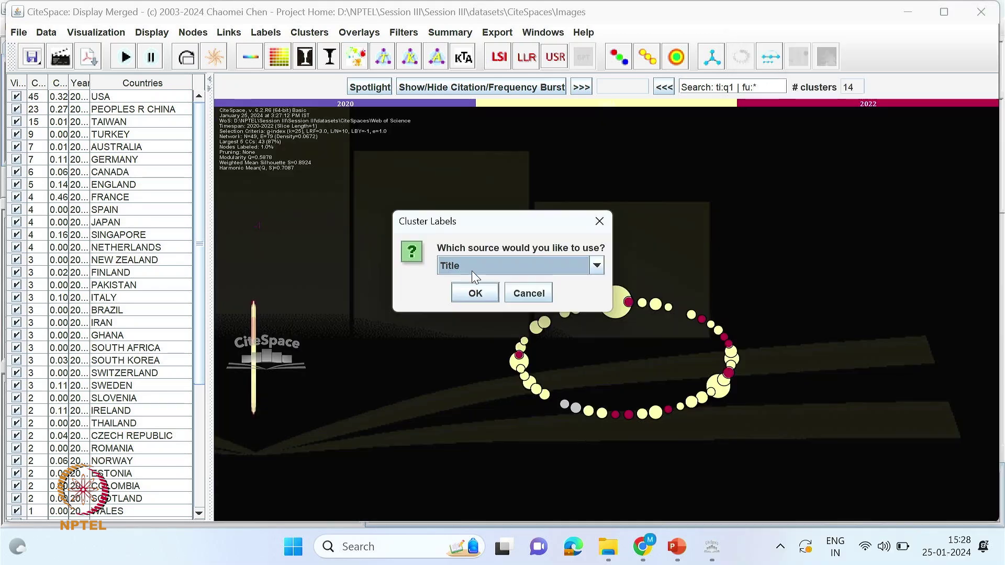
pyautogui.click(473, 268)
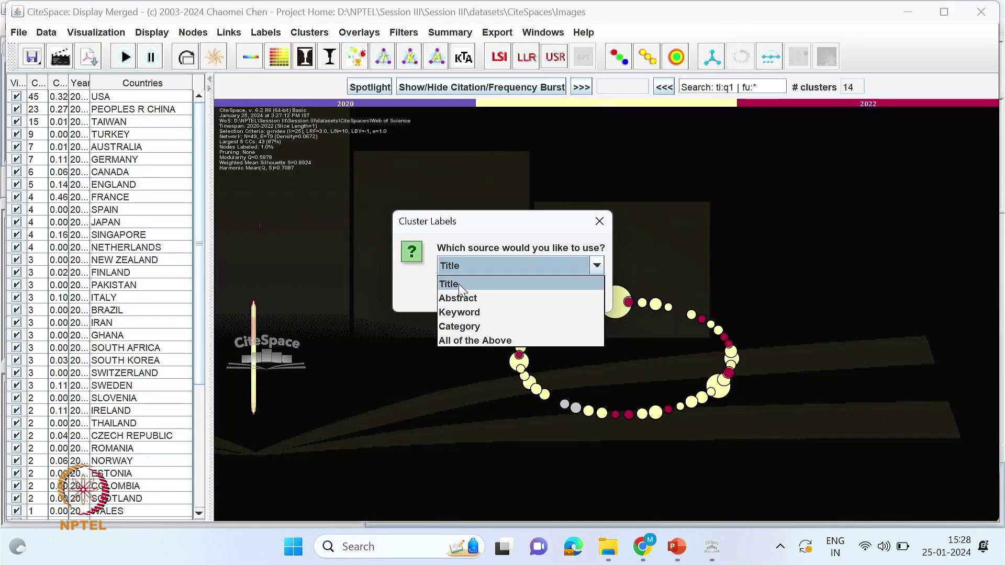
# - Label the country clusters from titles and switch the canvas to a white background
pyautogui.click(459, 284)
pyautogui.click(465, 294)
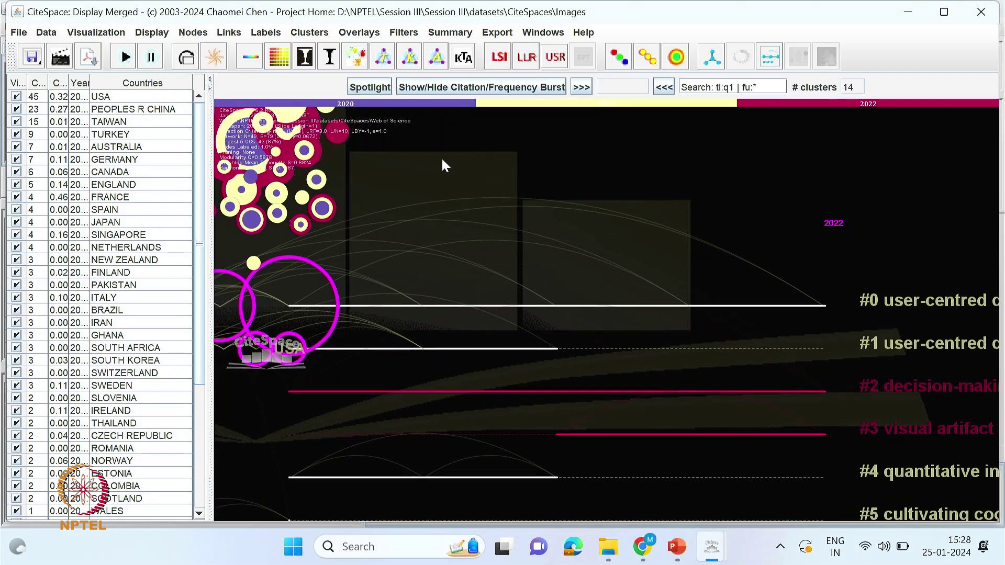
pyautogui.click(329, 56)
pyautogui.scroll(1, 451, 224)
pyautogui.scroll(3, 332, 195)
pyautogui.scroll(-4, 346, 244)
pyautogui.scroll(-5, 617, 294)
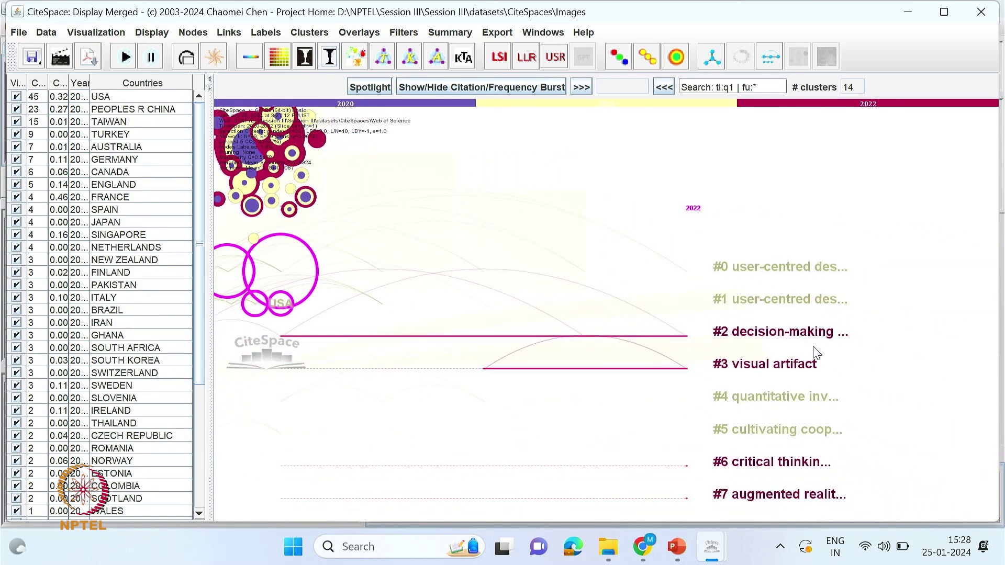
pyautogui.scroll(3, 408, 319)
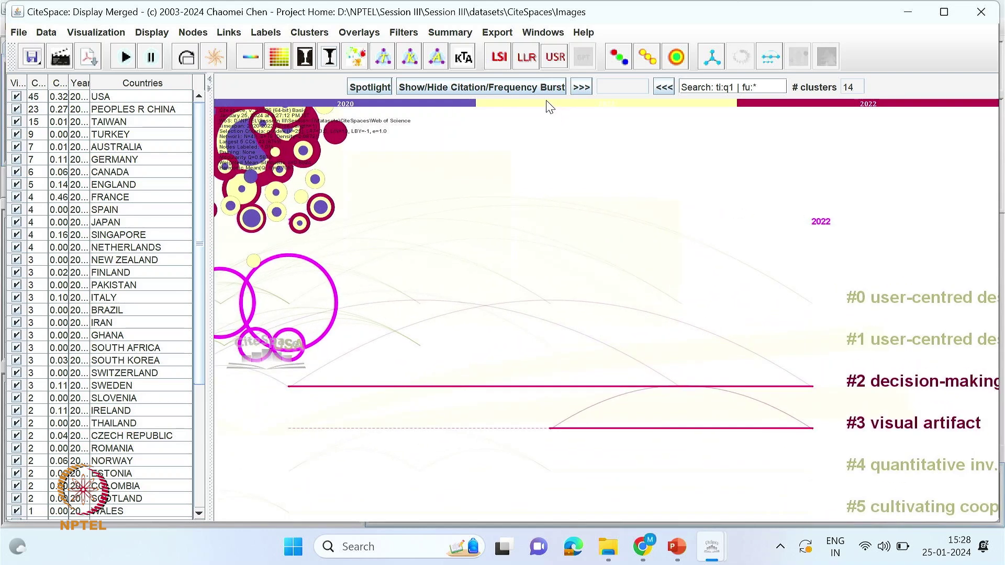
# - Show country names on the timeline nodes and save the view as ORG_v49e79.png
pyautogui.click(679, 57)
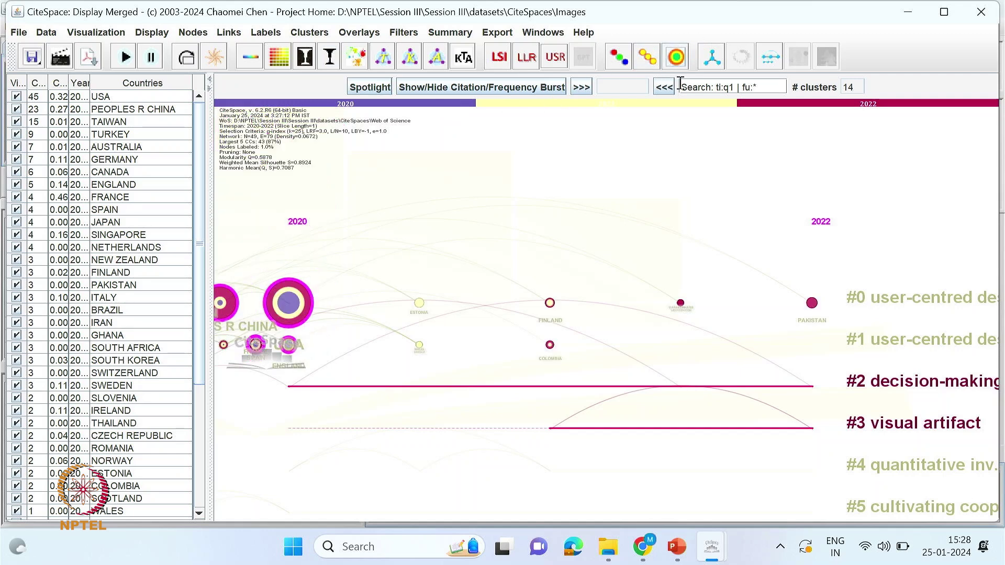
pyautogui.click(60, 64)
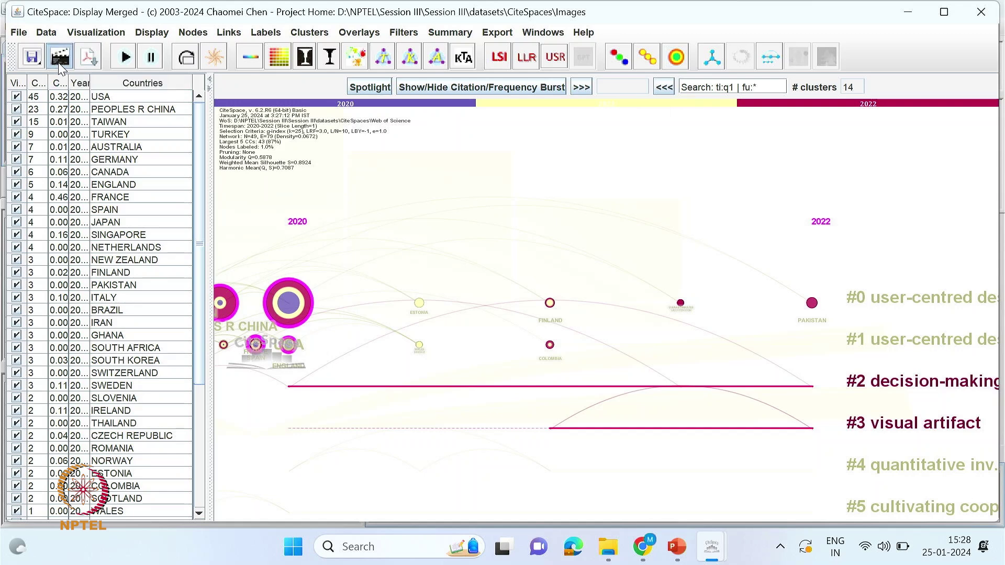
pyautogui.click(582, 381)
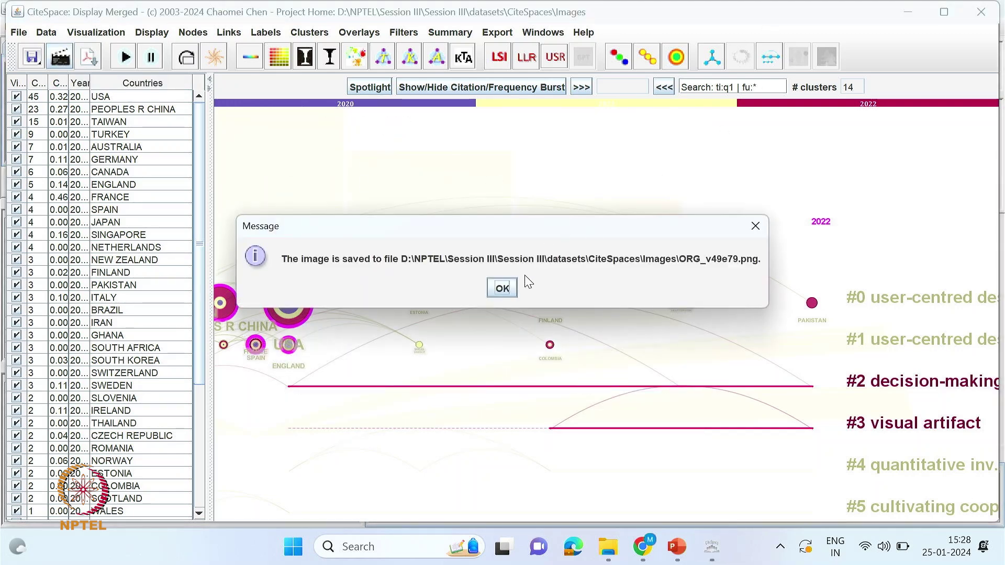
pyautogui.click(502, 287)
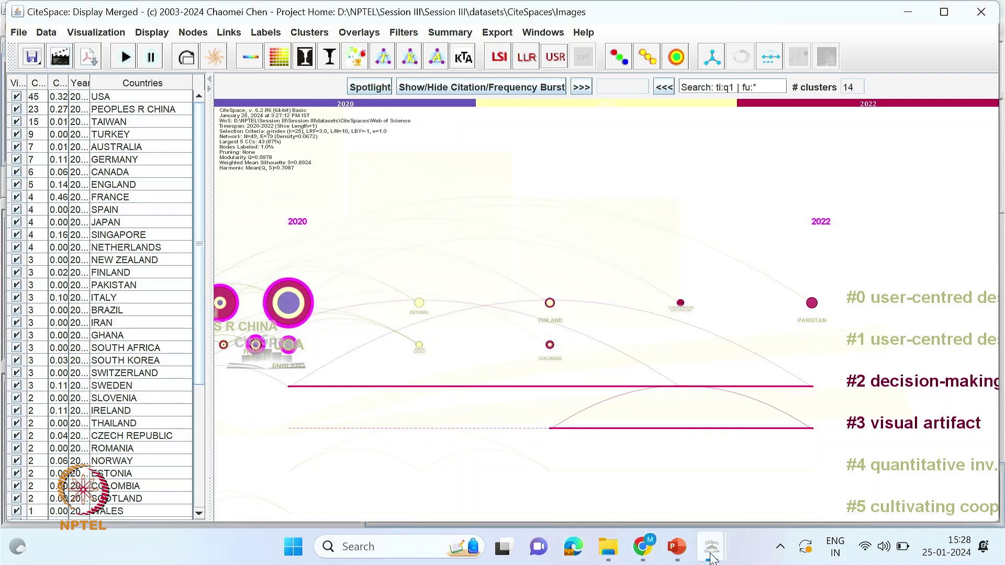
# - Rerun the 2020–2022 analysis with Institution as the only node type and visualize it
pyautogui.moveTo(712, 560)
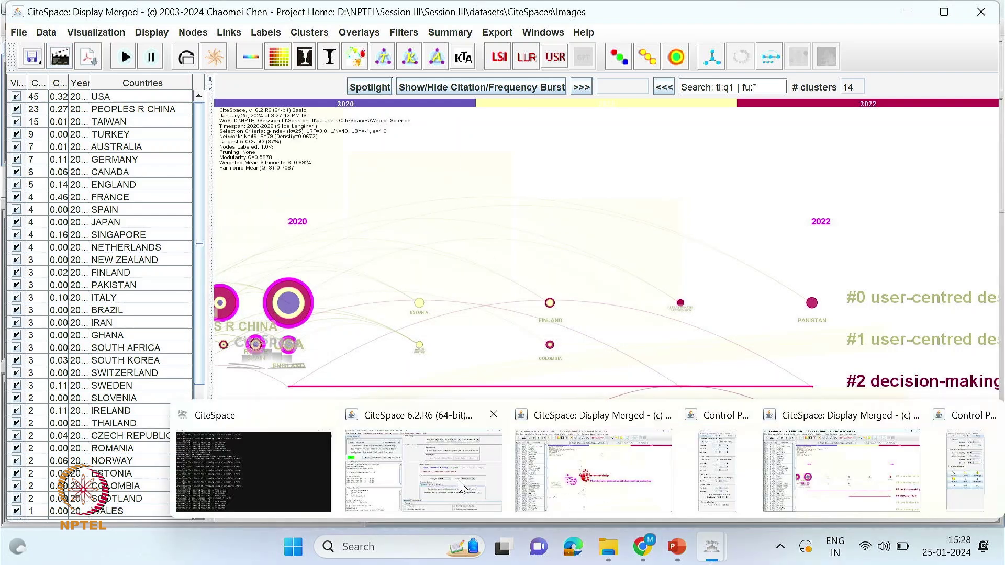
pyautogui.click(460, 487)
pyautogui.click(545, 251)
pyautogui.click(609, 250)
pyautogui.click(610, 248)
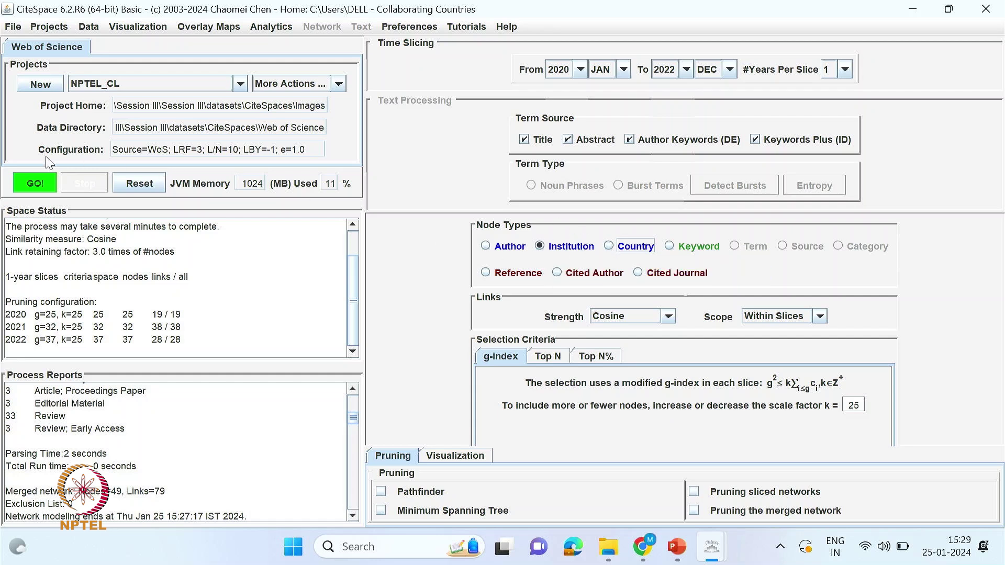
pyautogui.click(32, 182)
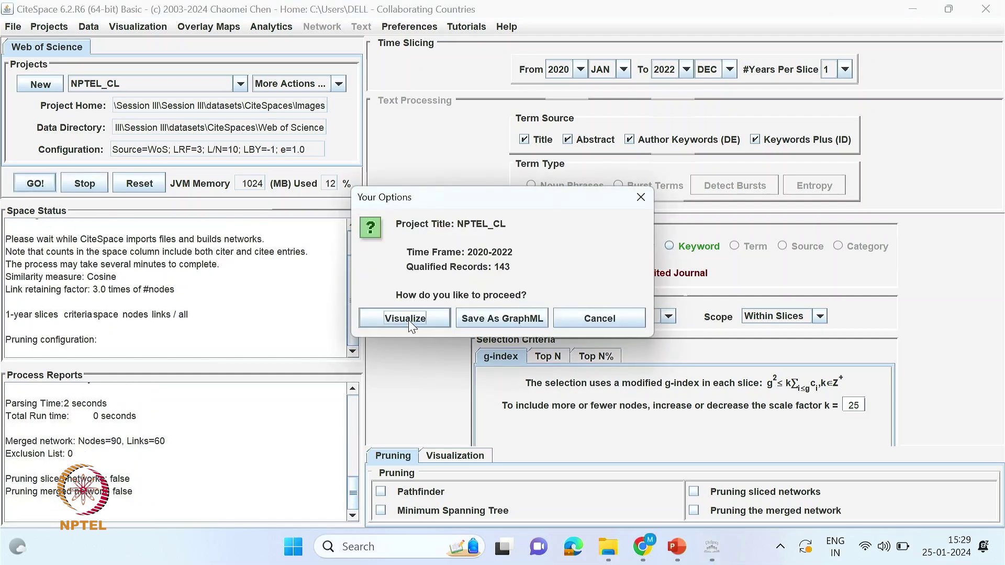
pyautogui.click(407, 320)
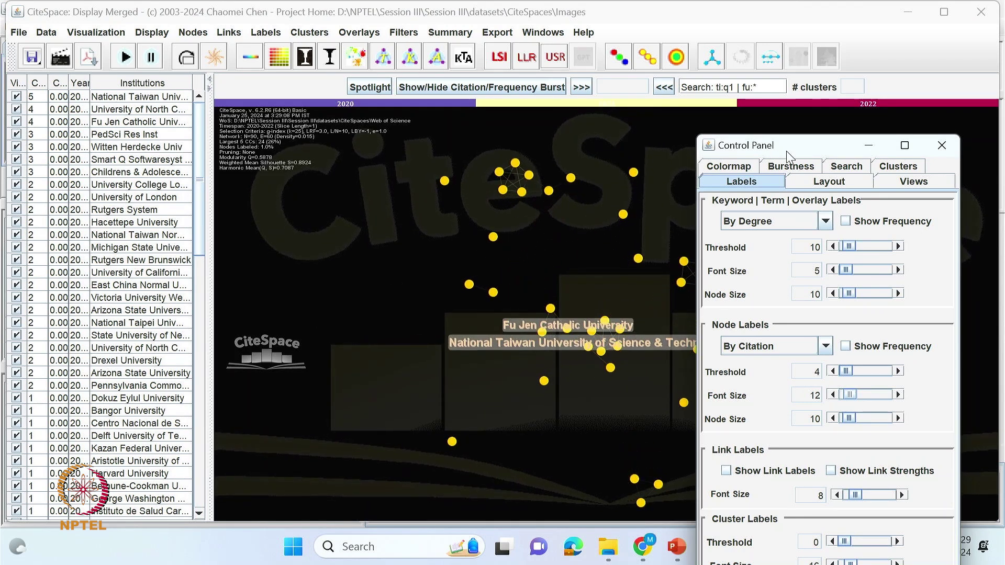
# - Reposition the label settings panel beside the institution network
pyautogui.moveTo(805, 145); pyautogui.dragTo(832, 142)
pyautogui.doubleClick(833, 143)
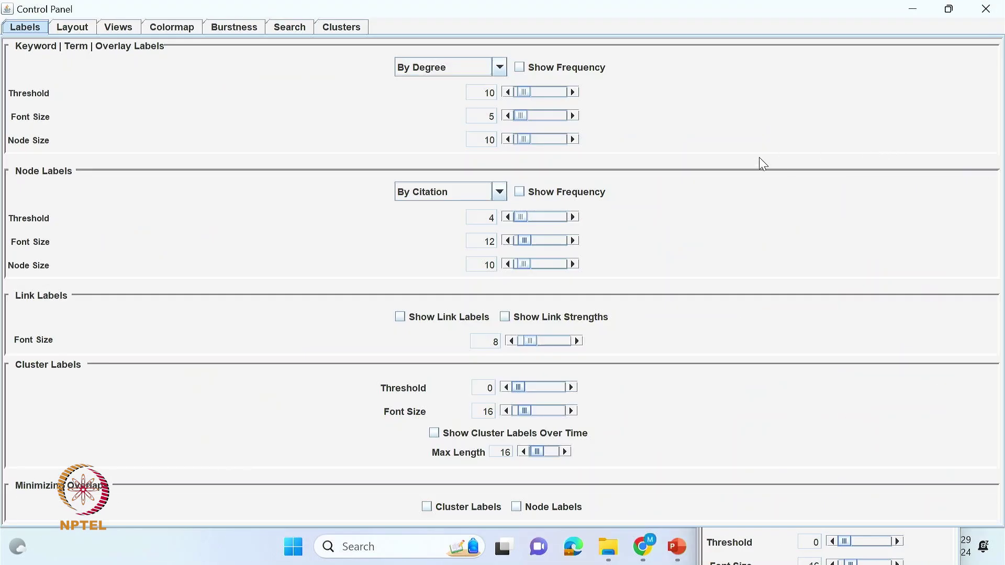
pyautogui.click(950, 10)
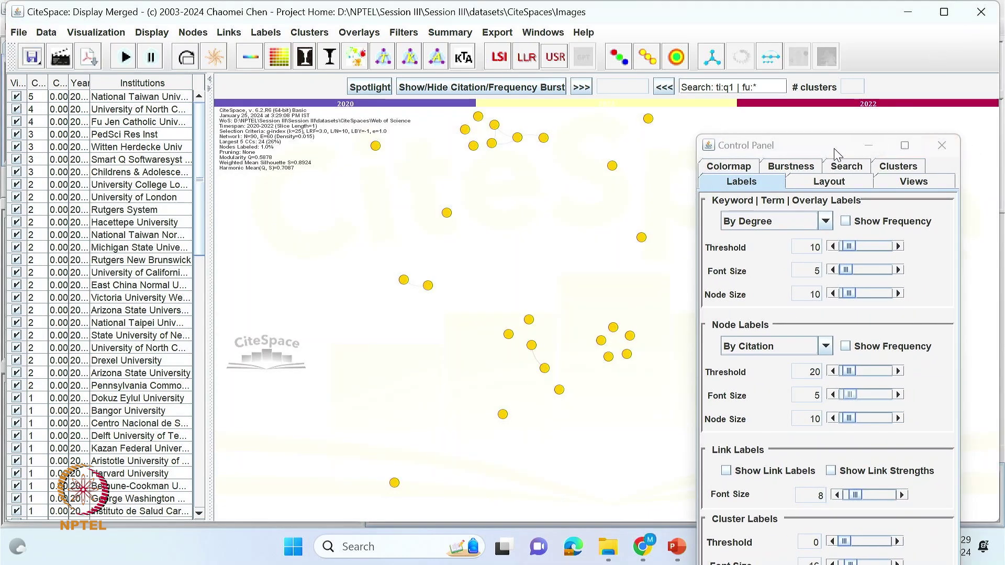
pyautogui.moveTo(871, 134); pyautogui.dragTo(866, 123)
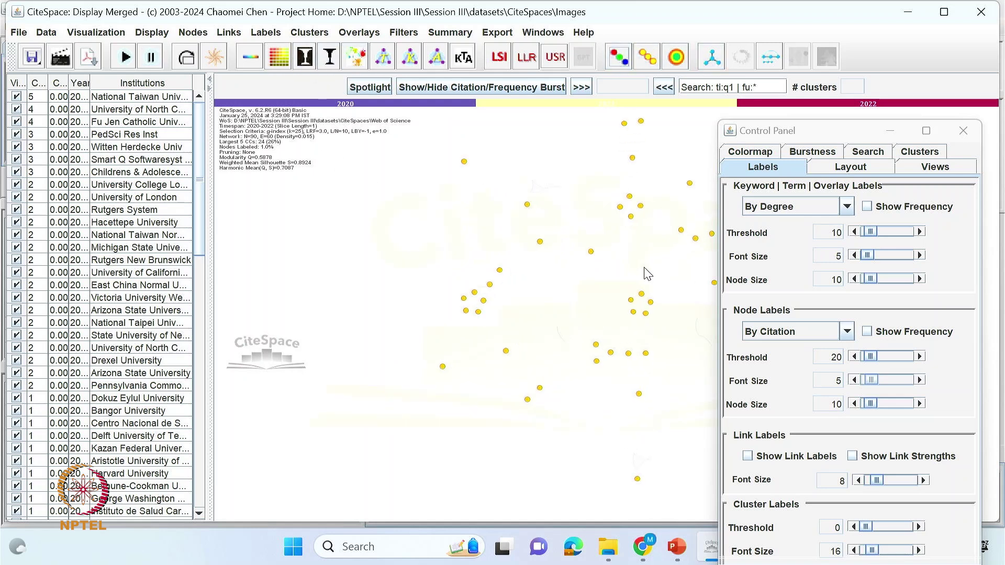
# - Set node label threshold 8 and font size 10, then start clustering the institution network
pyautogui.moveTo(867, 256); pyautogui.dragTo(867, 259)
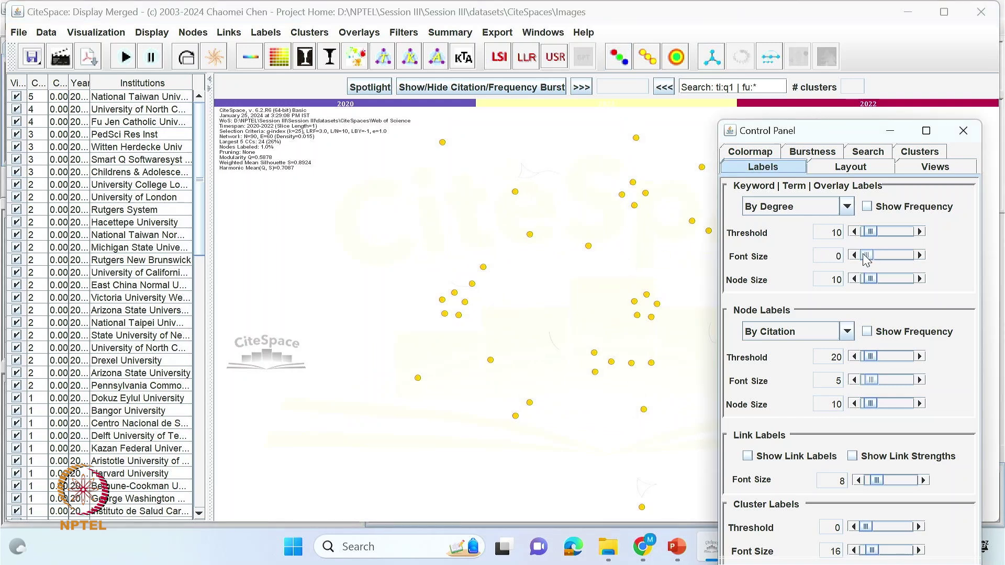
pyautogui.moveTo(871, 381); pyautogui.dragTo(877, 386)
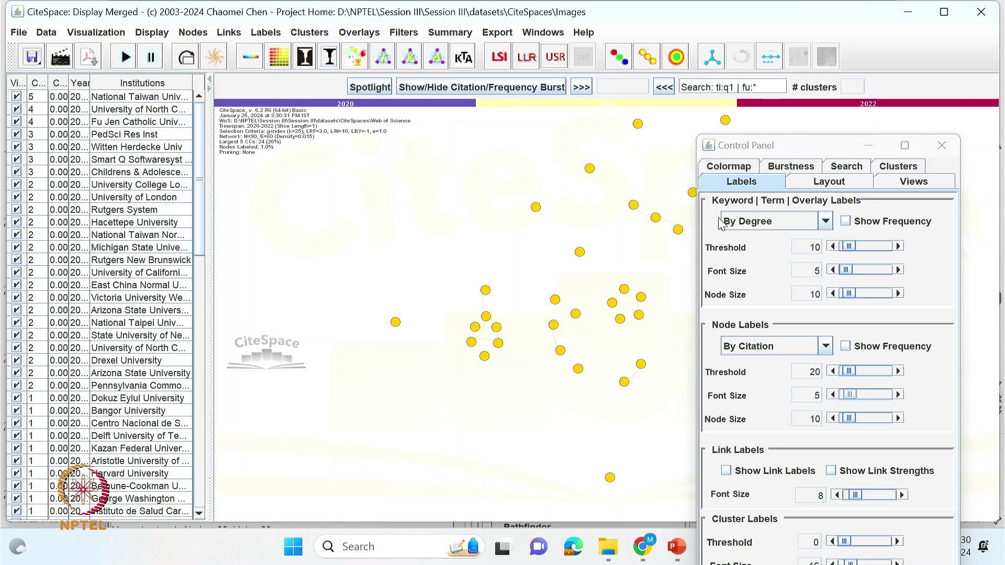
pyautogui.moveTo(776, 148); pyautogui.dragTo(835, 114)
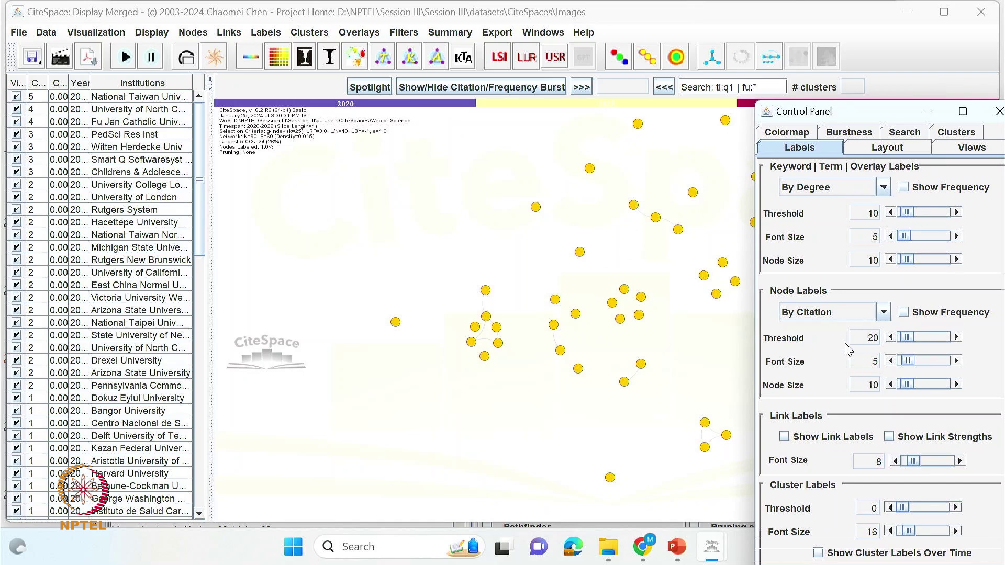
pyautogui.moveTo(903, 363); pyautogui.dragTo(906, 340)
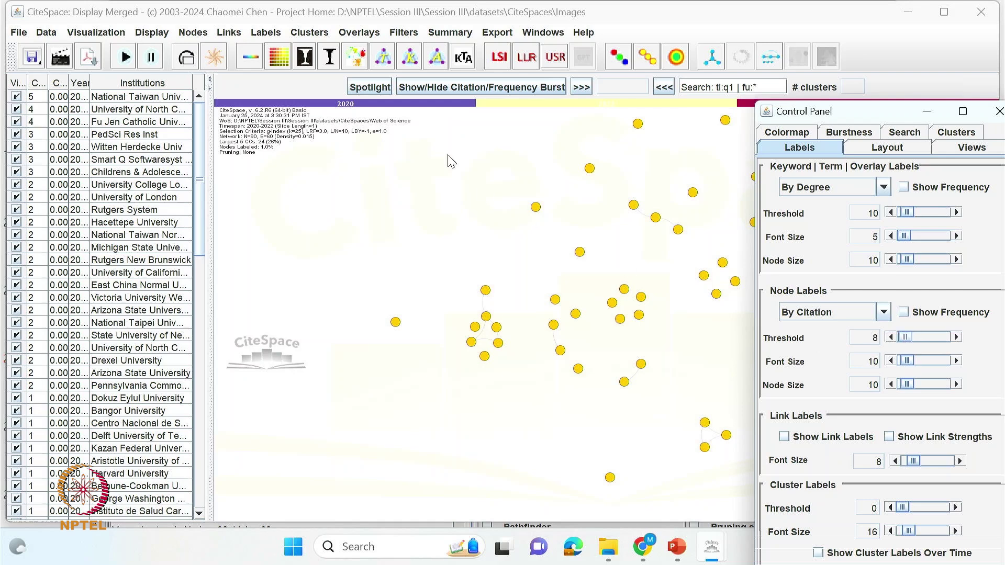
pyautogui.click(356, 57)
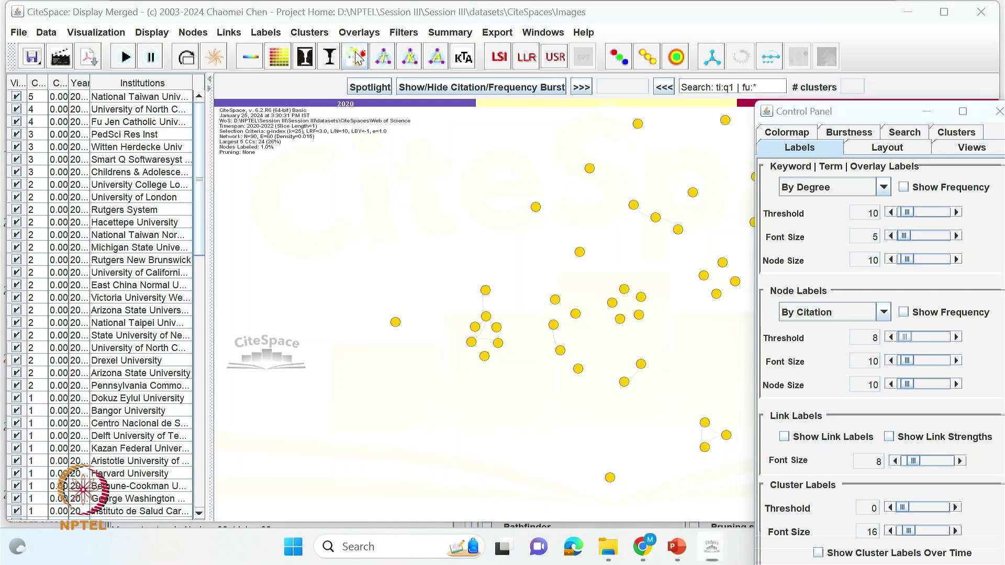
# - Confirm the label source to finish clustering the institution network
pyautogui.click(476, 314)
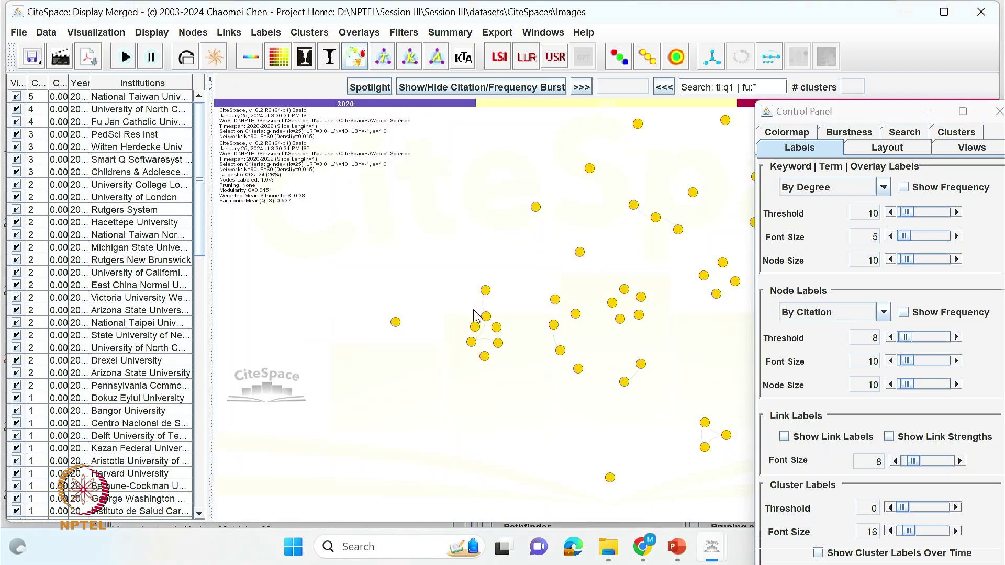
pyautogui.scroll(3, 611, 340)
pyautogui.scroll(3, 572, 336)
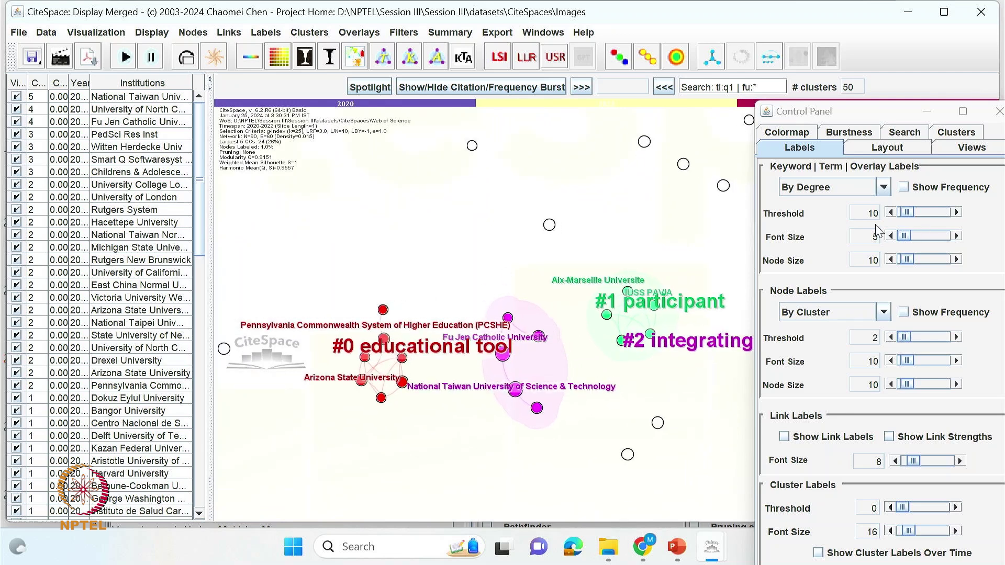
# - Preview the institution clusters as a timeline, then return to the cluster view
pyautogui.moveTo(893, 116); pyautogui.dragTo(818, 115)
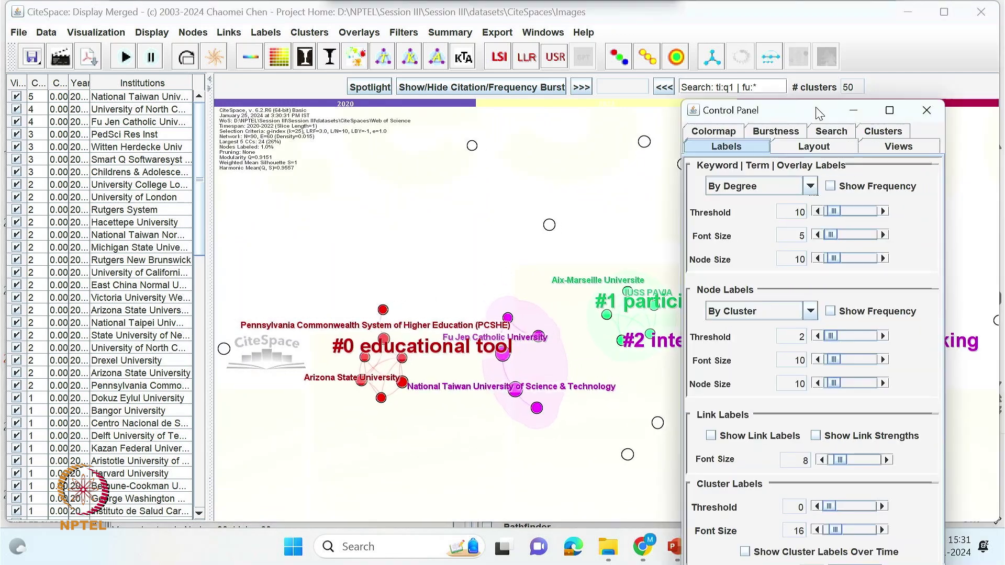
pyautogui.click(817, 147)
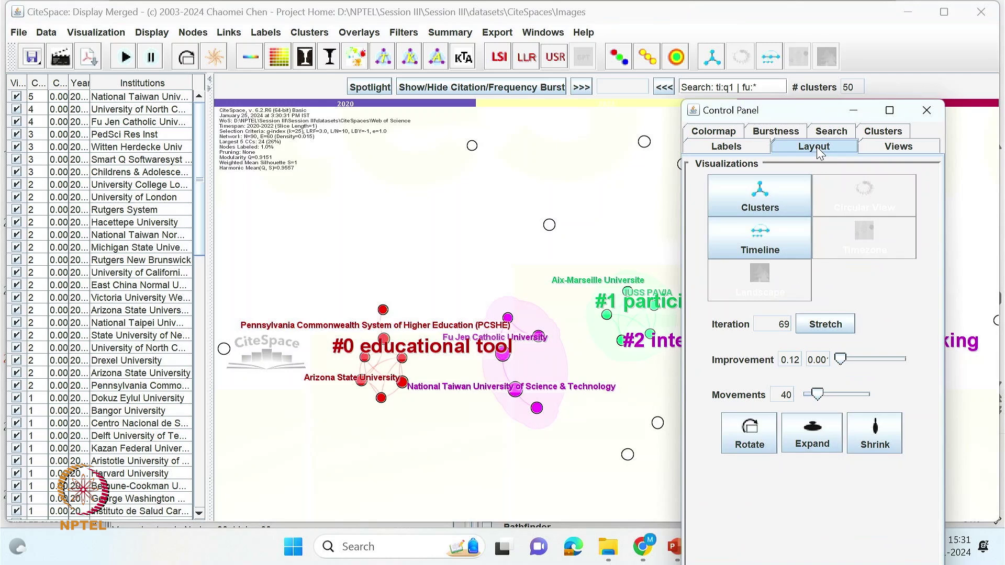
pyautogui.click(766, 242)
pyautogui.click(760, 207)
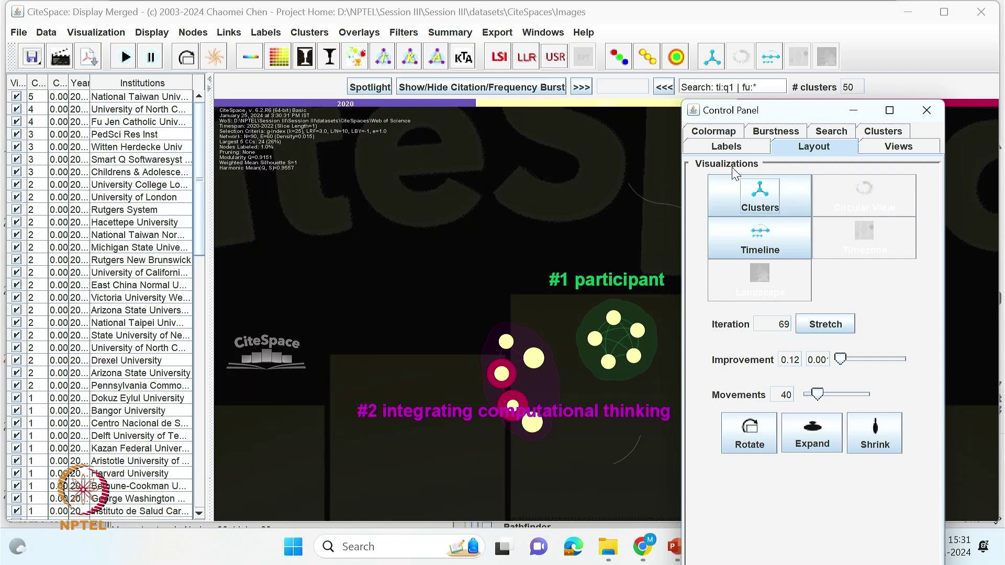
pyautogui.click(724, 148)
pyautogui.click(712, 132)
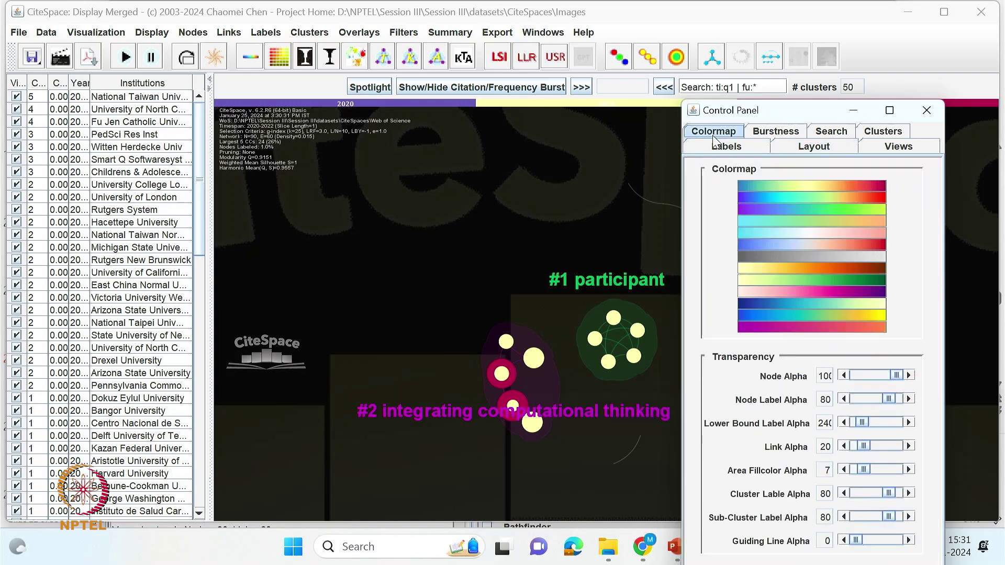
pyautogui.click(766, 136)
# - Label clusters from title words (#0 educational tool, #1 participant) and hide the settings panel
pyautogui.click(355, 57)
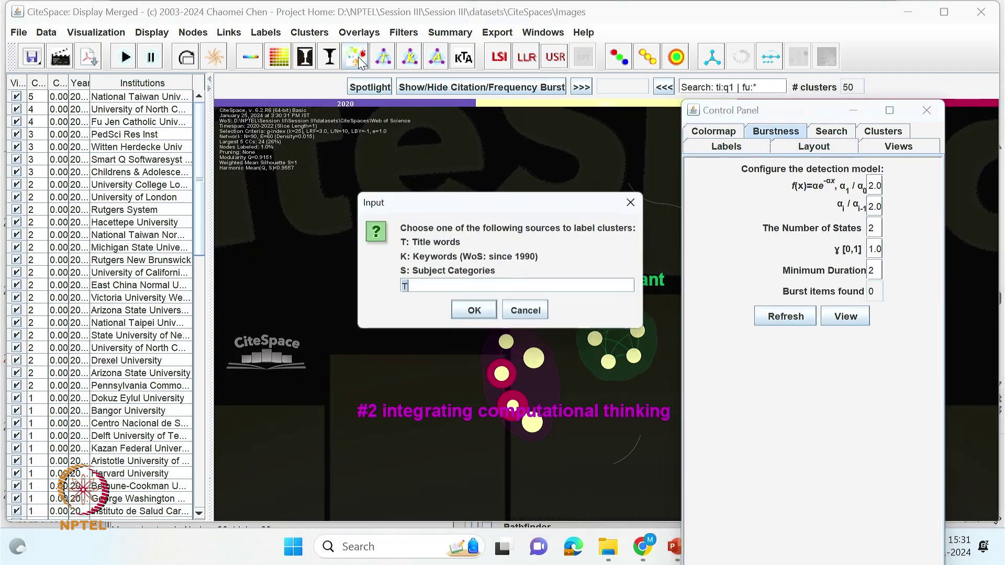
pyautogui.click(466, 312)
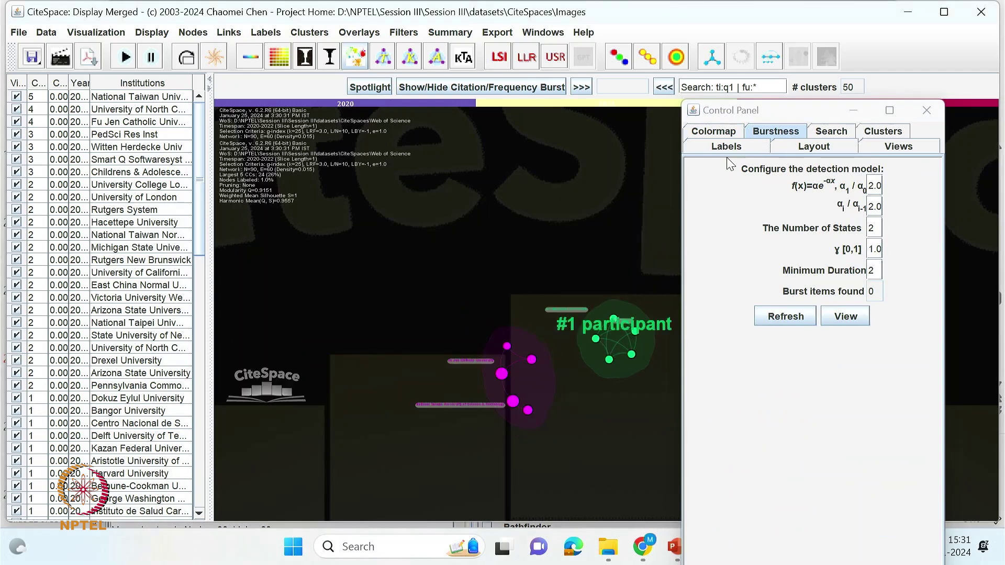
pyautogui.click(727, 147)
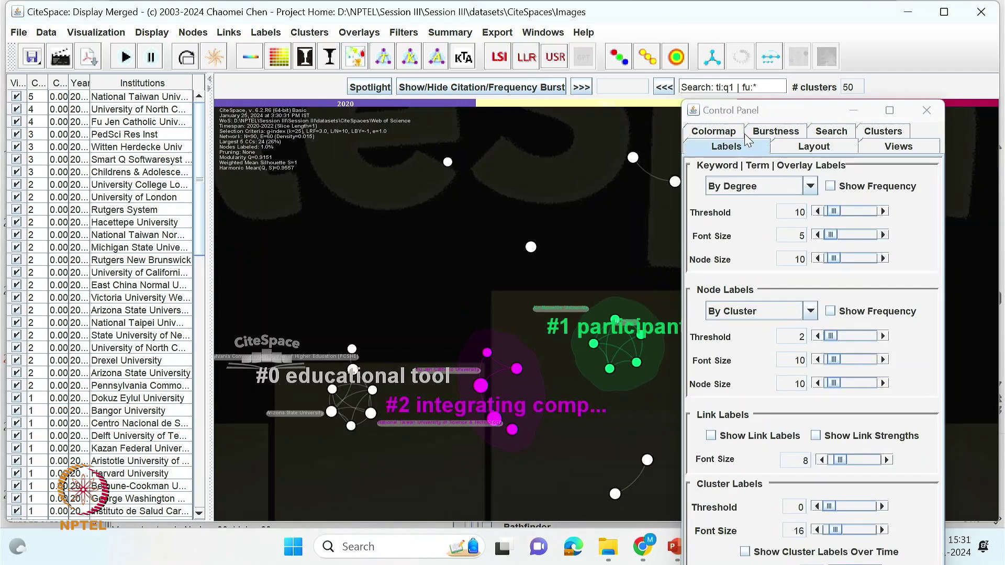
pyautogui.click(715, 132)
pyautogui.click(854, 110)
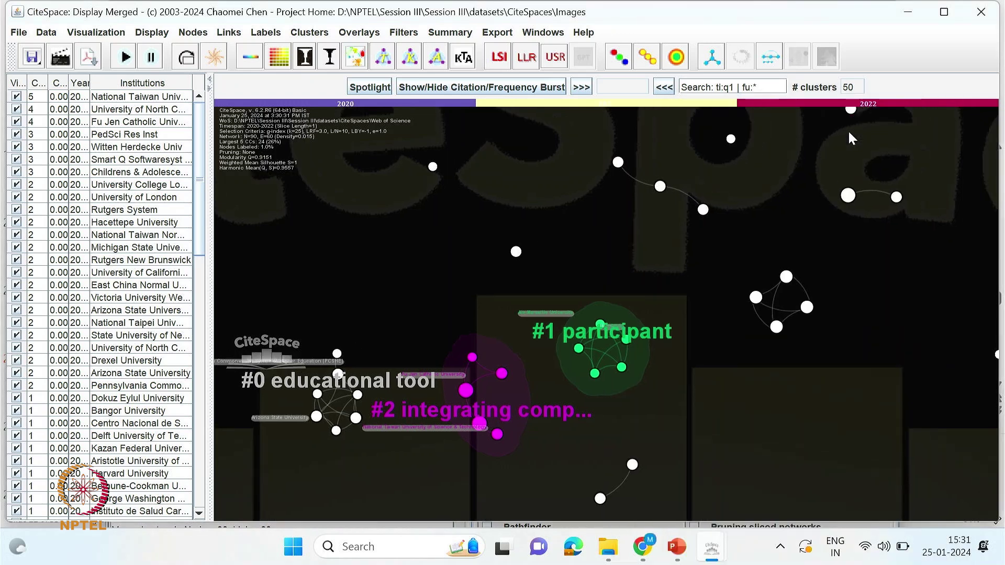
# - Regenerate cluster labels (#0 learning tools, #1 air pollution) and browse the 2020 slice before returning
pyautogui.click(356, 57)
pyautogui.press('Return')
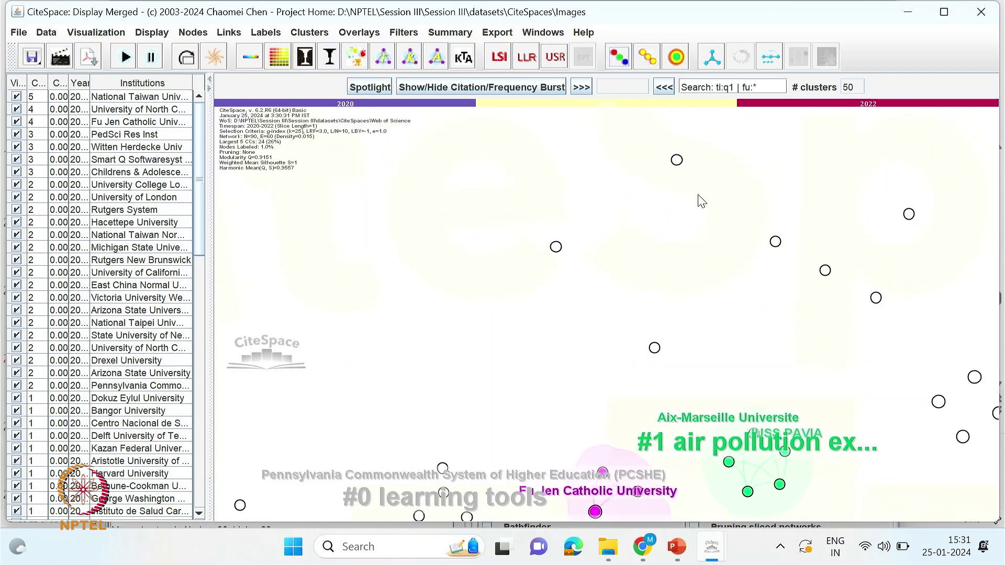
pyautogui.click(583, 89)
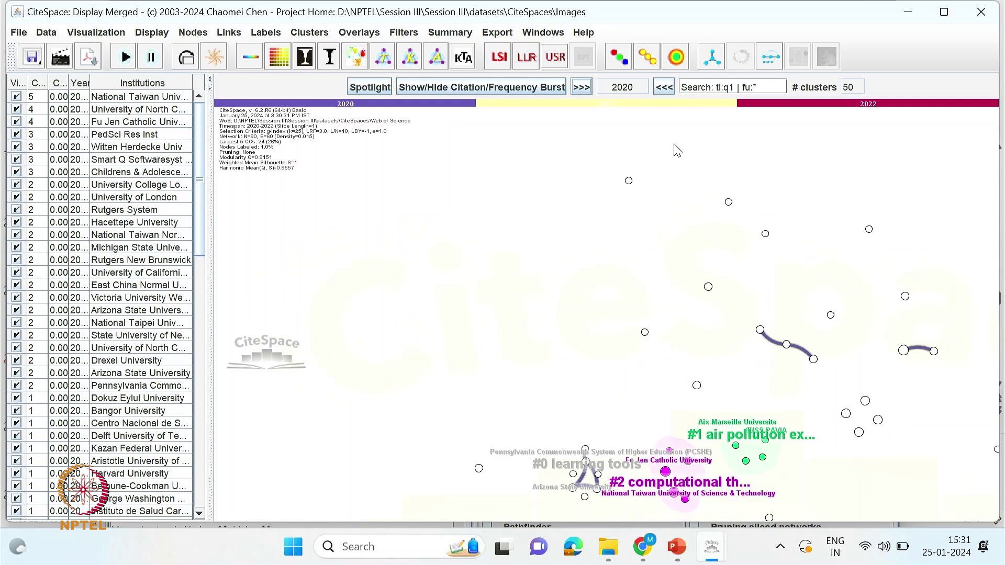
pyautogui.click(665, 88)
pyautogui.click(665, 88)
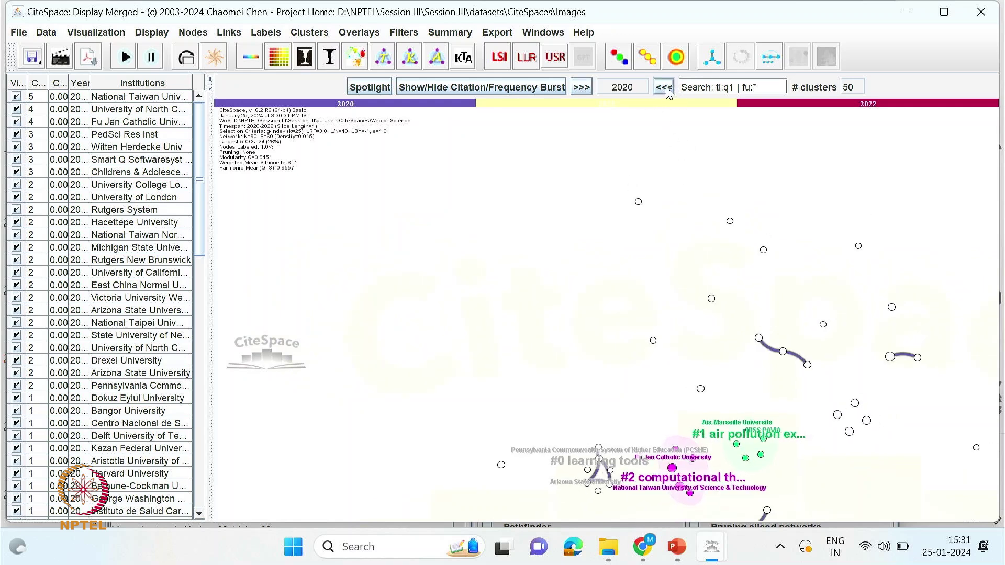
pyautogui.click(581, 87)
pyautogui.click(580, 87)
# - Save the institution network image as ORG_v90e60.png
pyautogui.click(63, 54)
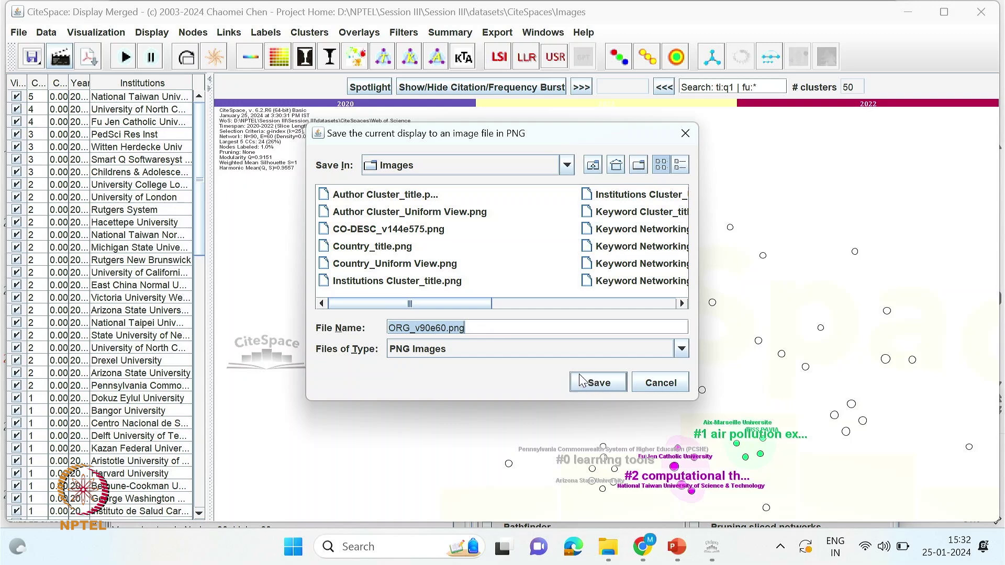
pyautogui.click(597, 382)
pyautogui.click(499, 293)
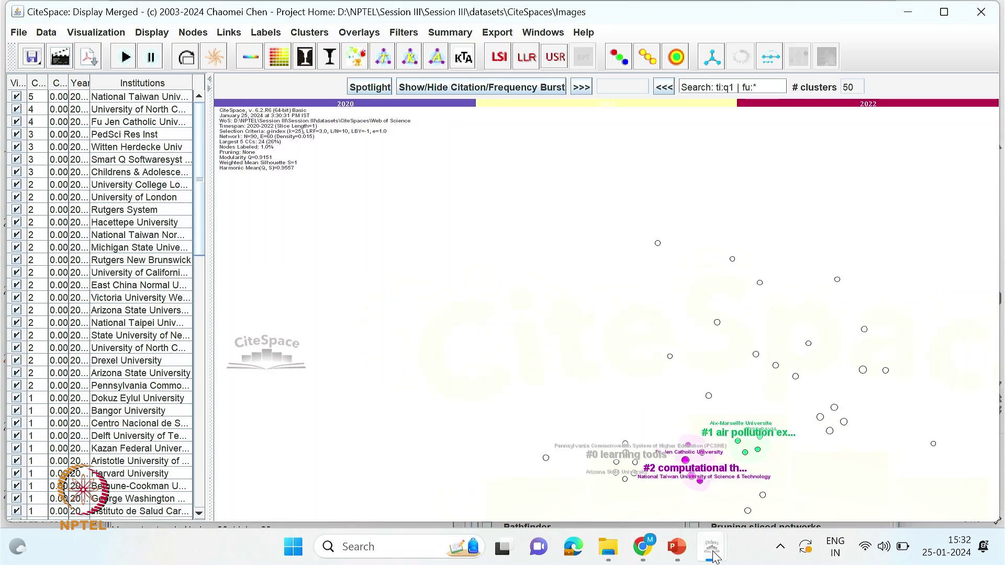
# - Switch NPTEL_CL to Author nodes, run GO! on 143 records, and visualize the 2020–2022 network
pyautogui.moveTo(713, 557)
pyautogui.click(699, 514)
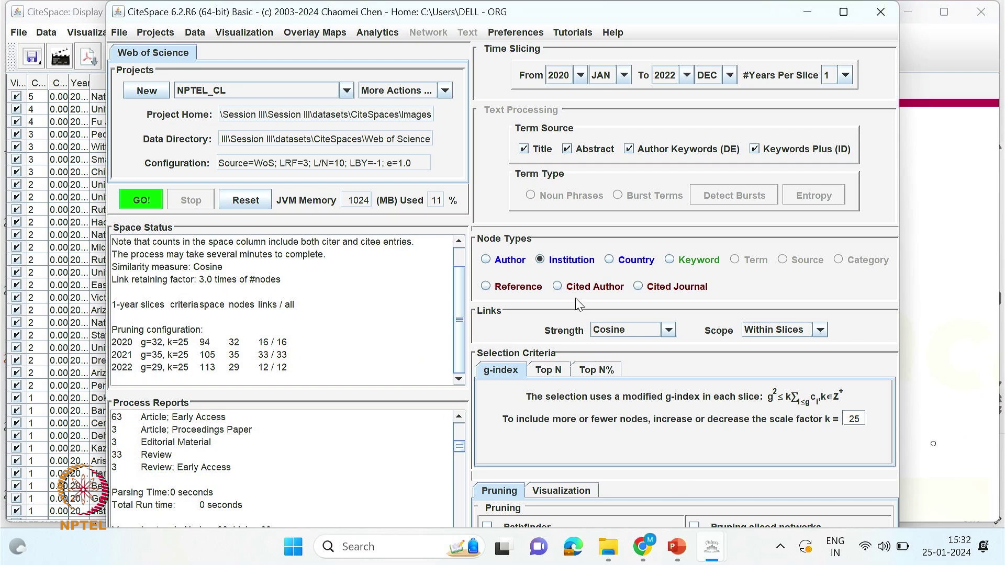
pyautogui.click(493, 268)
pyautogui.click(489, 264)
pyautogui.click(544, 261)
pyautogui.click(135, 201)
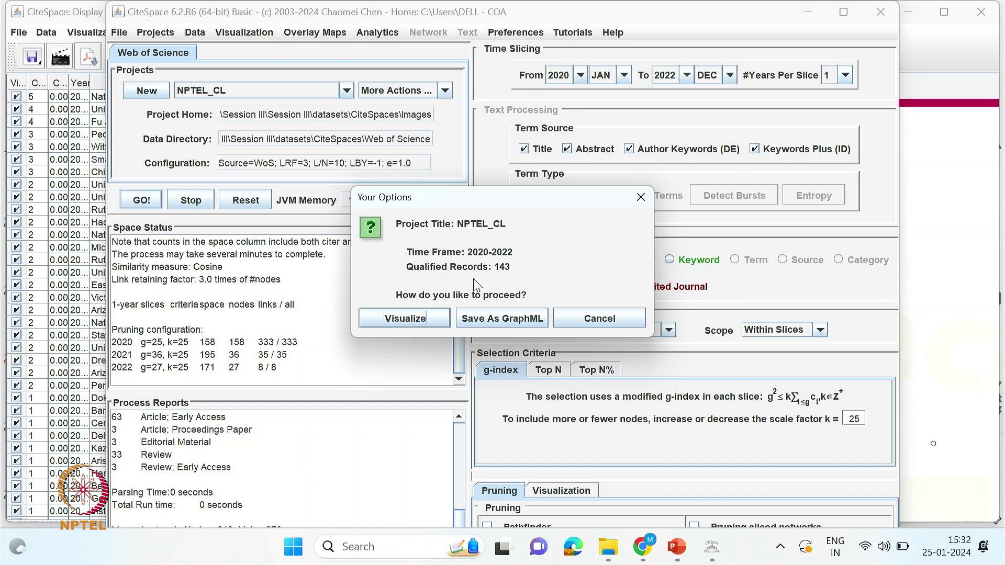
pyautogui.click(405, 320)
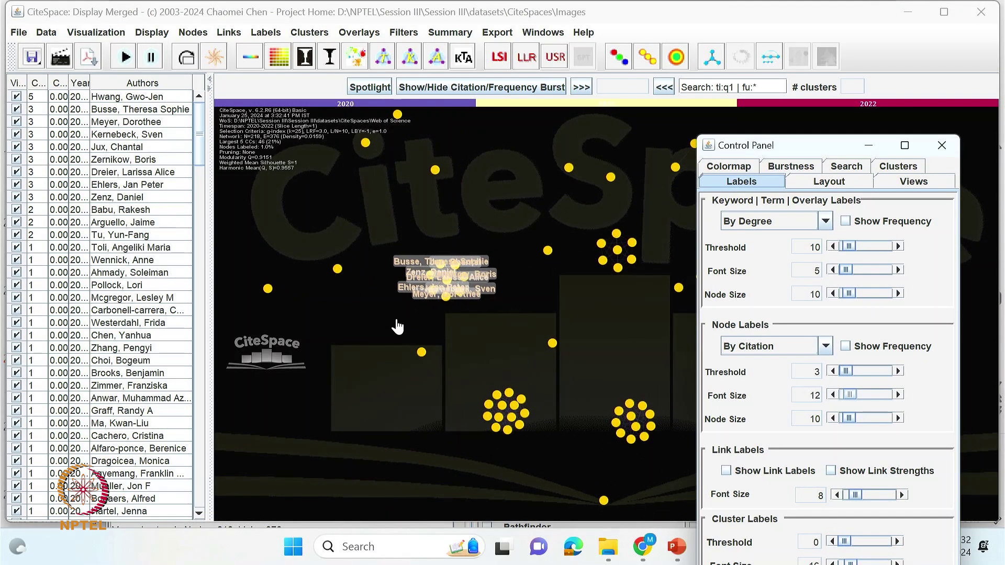
# - Pause the author network layout, zoom in, and draw the nodes as tree rings
pyautogui.click(151, 57)
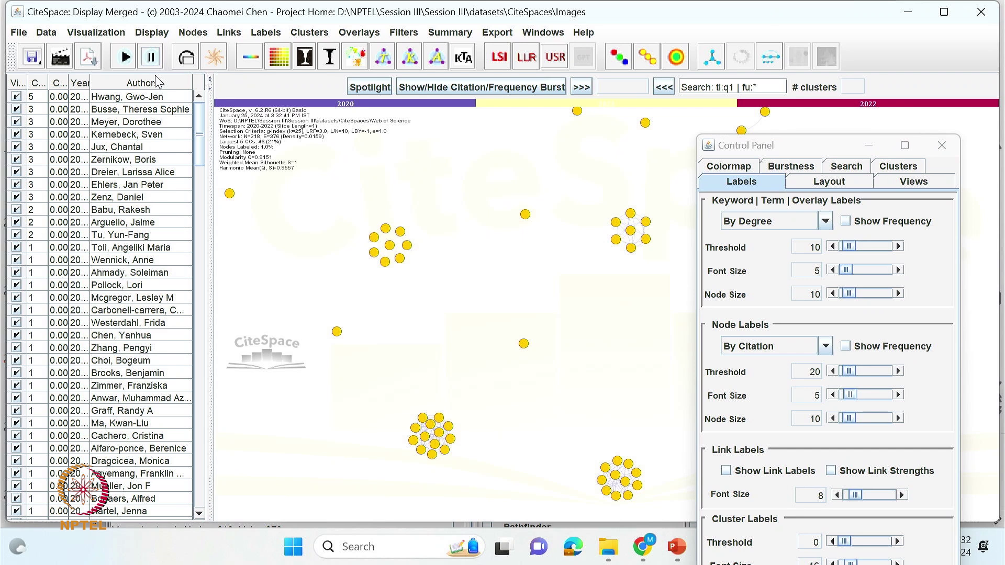
pyautogui.click(151, 61)
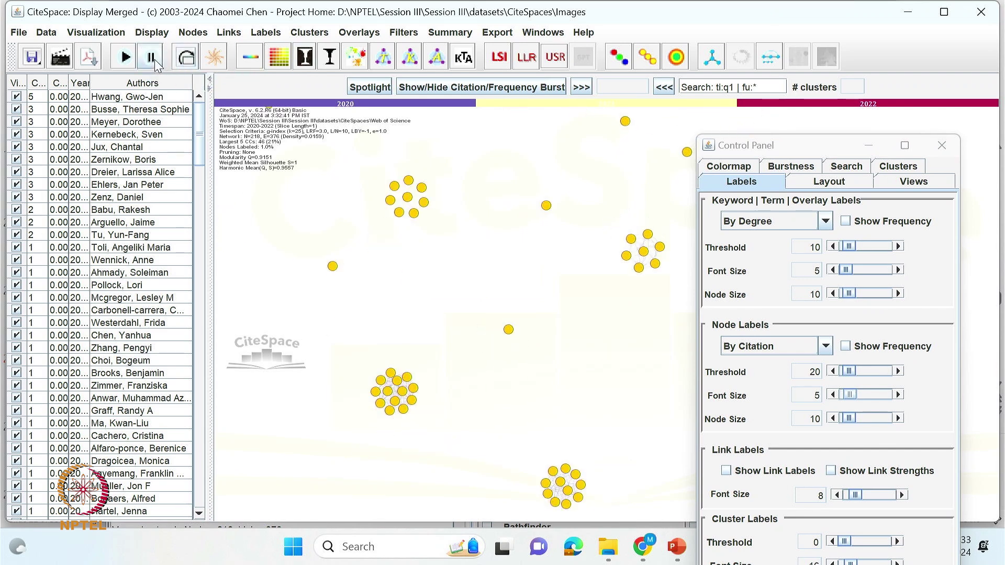
pyautogui.scroll(5, 503, 344)
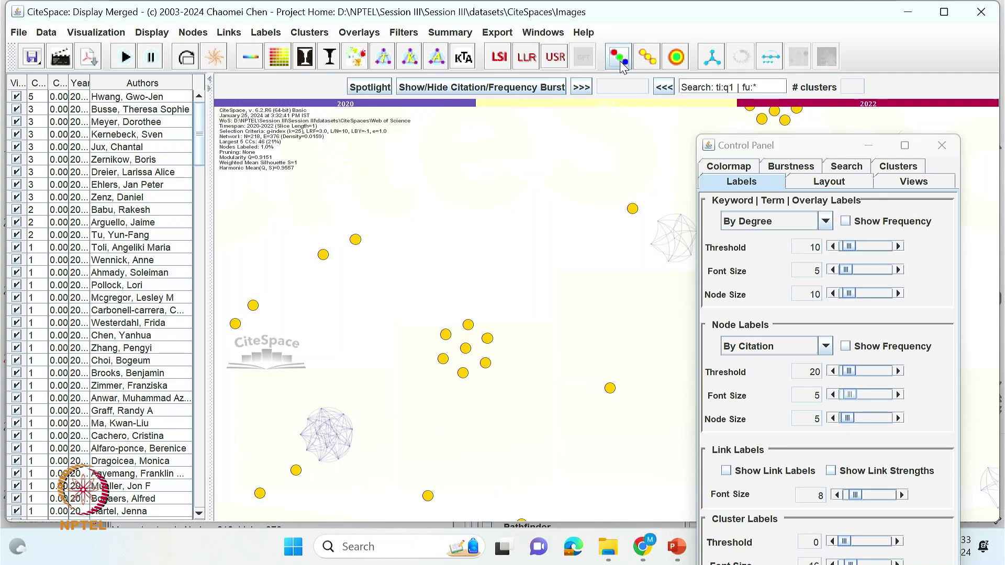
pyautogui.click(650, 61)
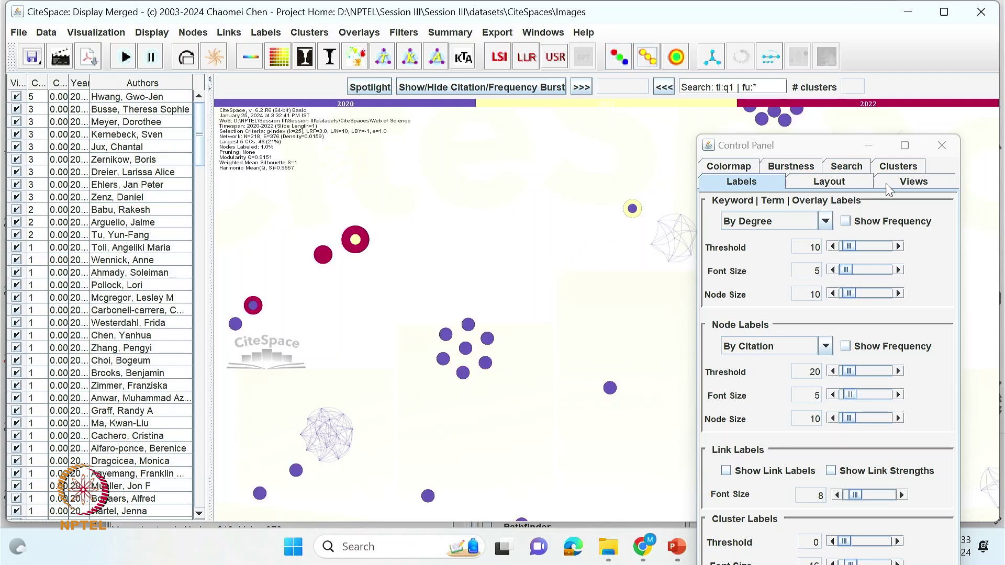
pyautogui.click(917, 186)
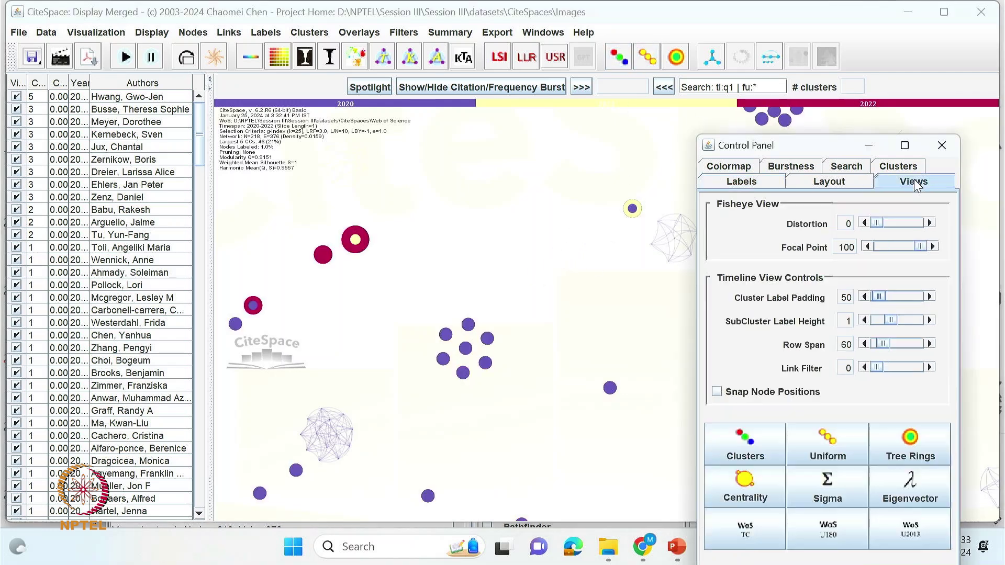
pyautogui.click(841, 448)
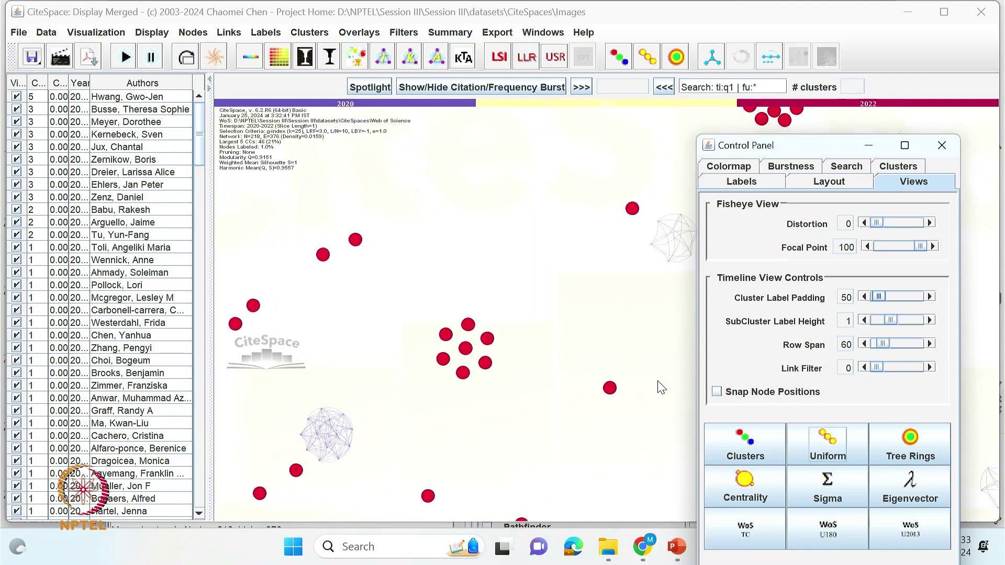
pyautogui.click(911, 452)
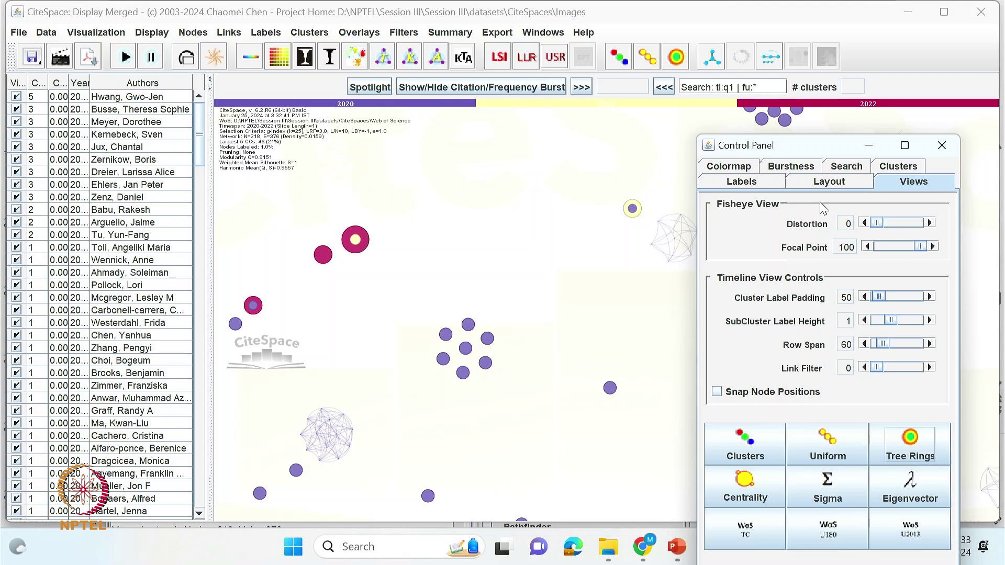
pyautogui.click(817, 181)
# - Set the author network's labels to be chosen by frequency
pyautogui.click(745, 183)
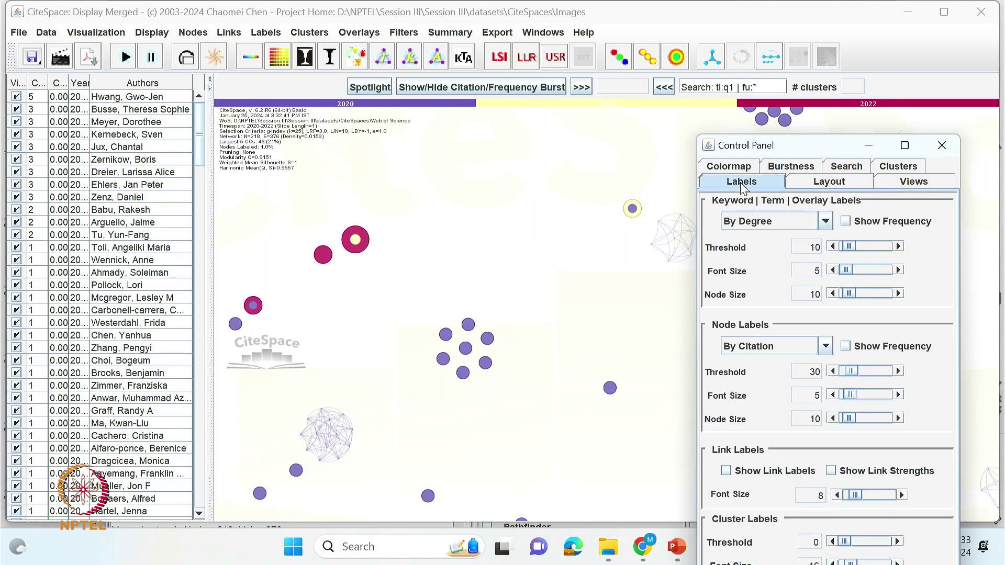
pyautogui.click(772, 222)
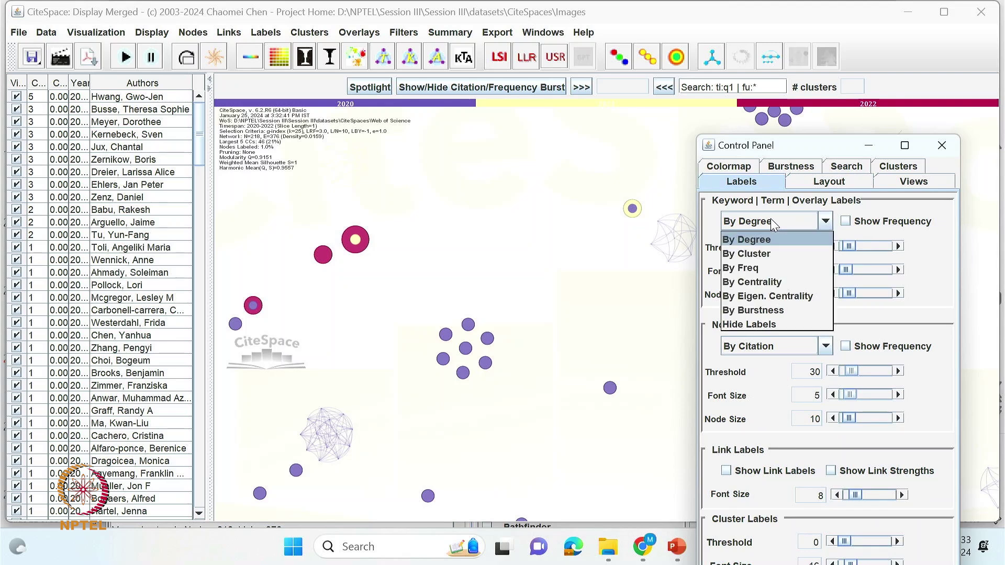
pyautogui.click(764, 253)
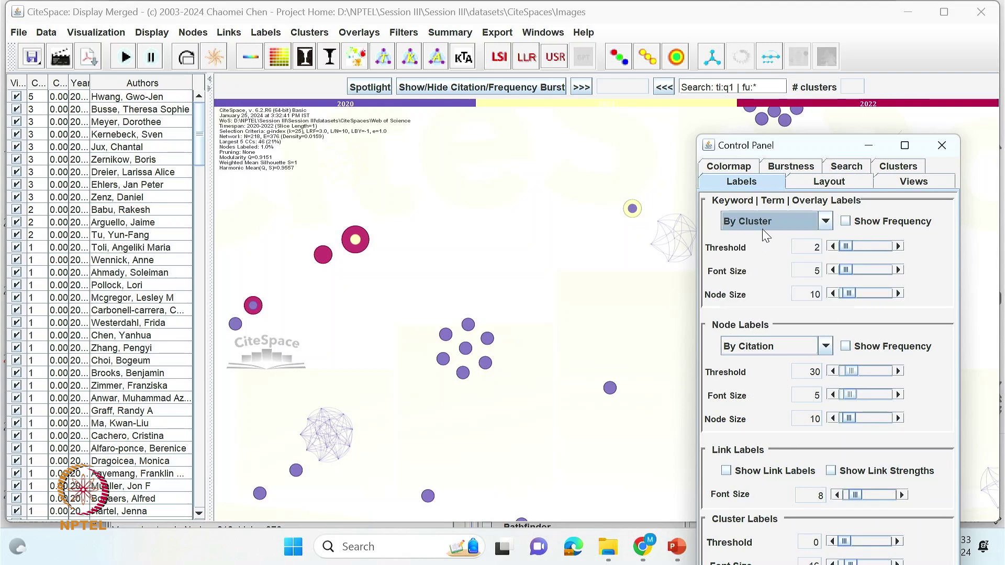
pyautogui.click(762, 225)
pyautogui.click(756, 268)
pyautogui.click(768, 230)
pyautogui.click(763, 224)
pyautogui.click(846, 221)
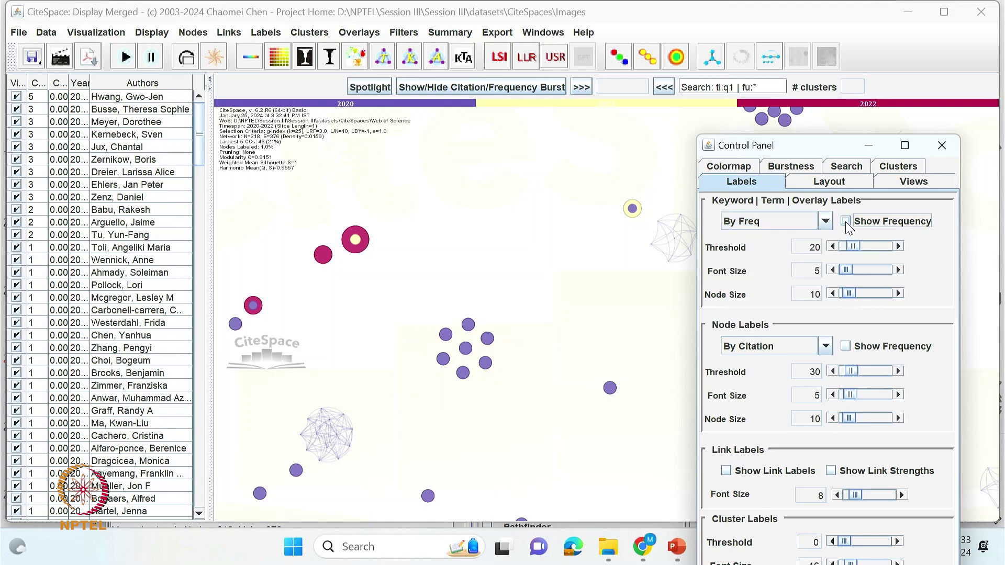
# - Lower the label threshold; set label fonts 35 and 13, node sizes 2 and 19, link font 13
pyautogui.click(834, 247)
pyautogui.click(834, 270)
pyautogui.moveTo(845, 271); pyautogui.dragTo(853, 270)
pyautogui.click(843, 294)
pyautogui.moveTo(846, 398); pyautogui.dragTo(857, 418)
pyautogui.moveTo(798, 153); pyautogui.dragTo(849, 112)
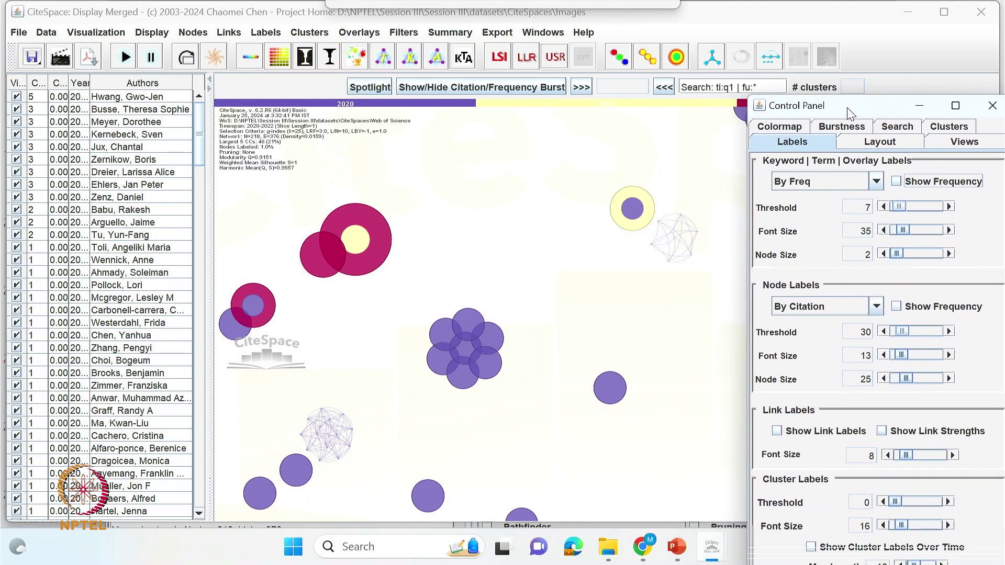
pyautogui.moveTo(907, 379); pyautogui.dragTo(904, 379)
pyautogui.moveTo(907, 461); pyautogui.dragTo(911, 461)
# - Show link labels, set cluster label font 13, and minimise overlaps for node and cluster labels
pyautogui.click(777, 432)
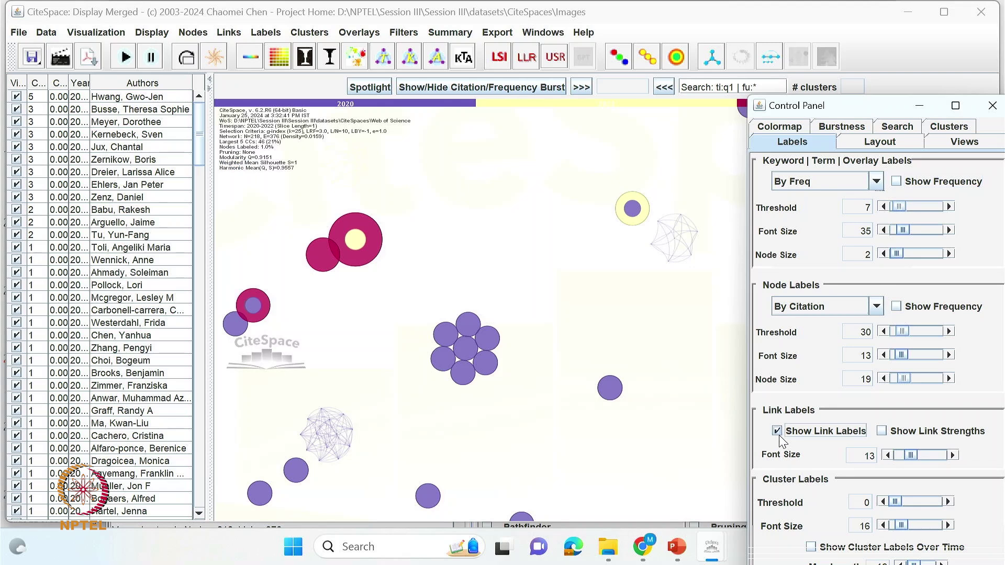
pyautogui.click(778, 431)
pyautogui.moveTo(902, 532); pyautogui.dragTo(900, 530)
pyautogui.moveTo(863, 111); pyautogui.dragTo(867, 1)
pyautogui.click(517, 510)
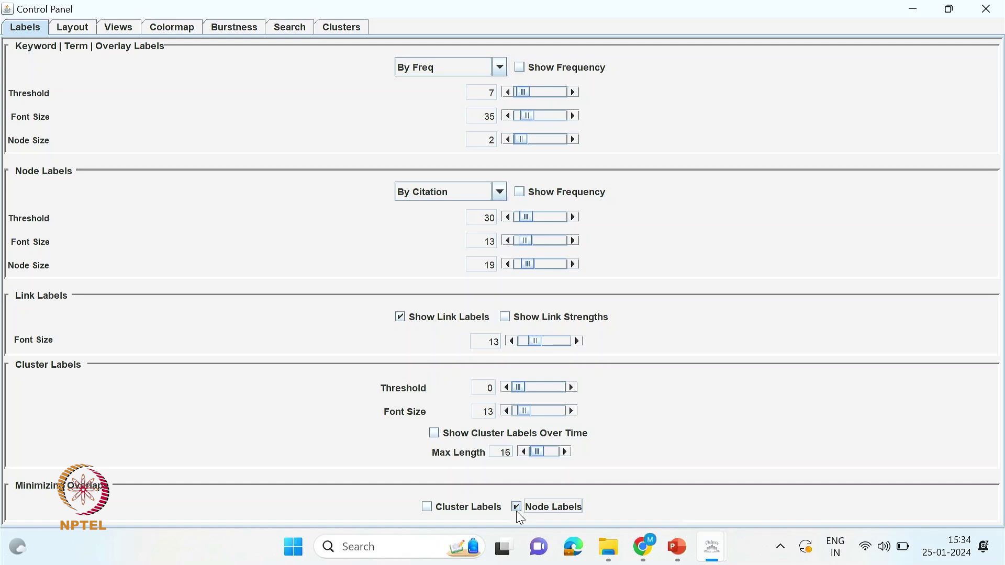
pyautogui.click(427, 507)
pyautogui.click(963, 5)
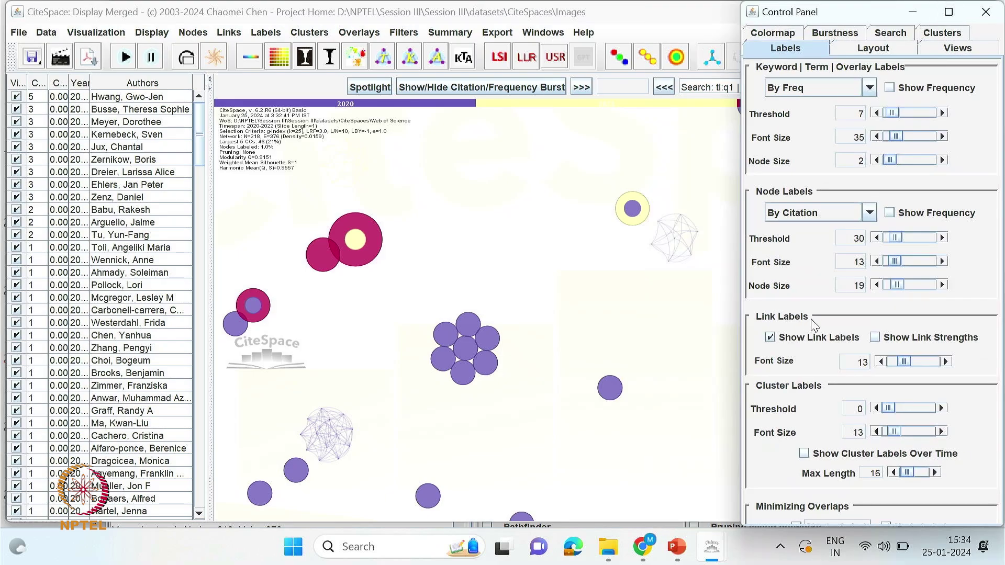
# - Export the co-authorship network to COA_v218e376.png, then minimise the visualization to return to the project
pyautogui.click(57, 58)
pyautogui.click(589, 380)
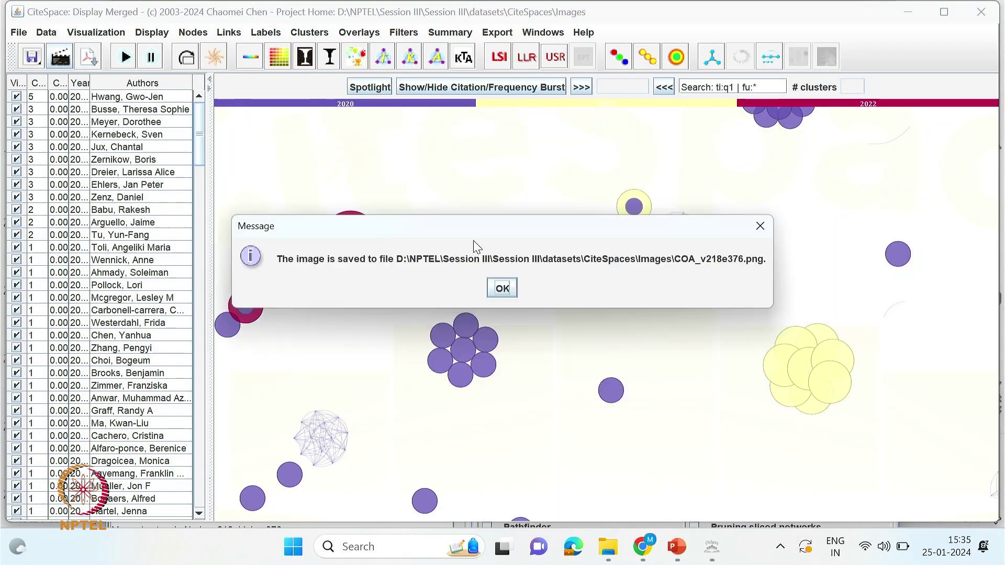
pyautogui.click(502, 287)
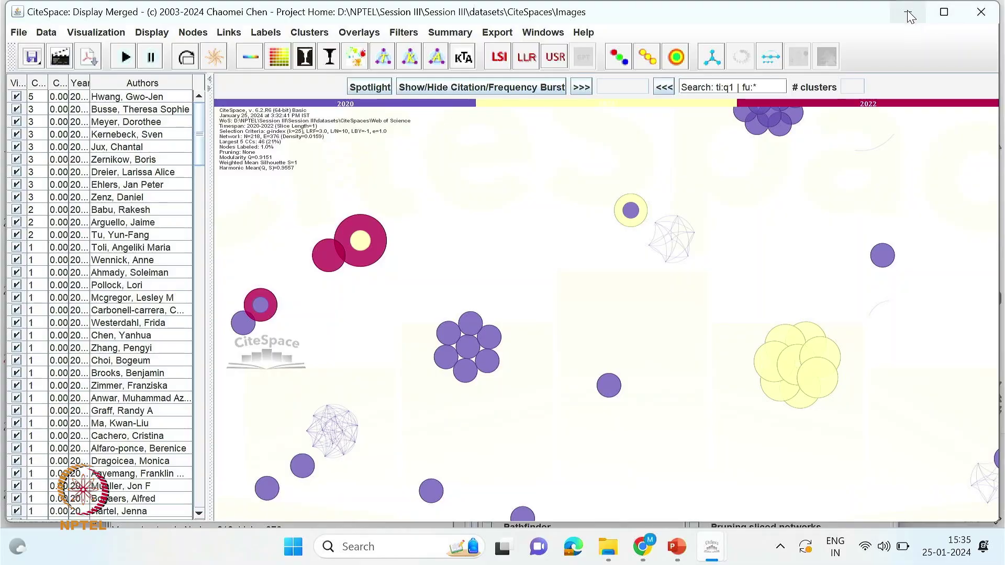
pyautogui.click(910, 14)
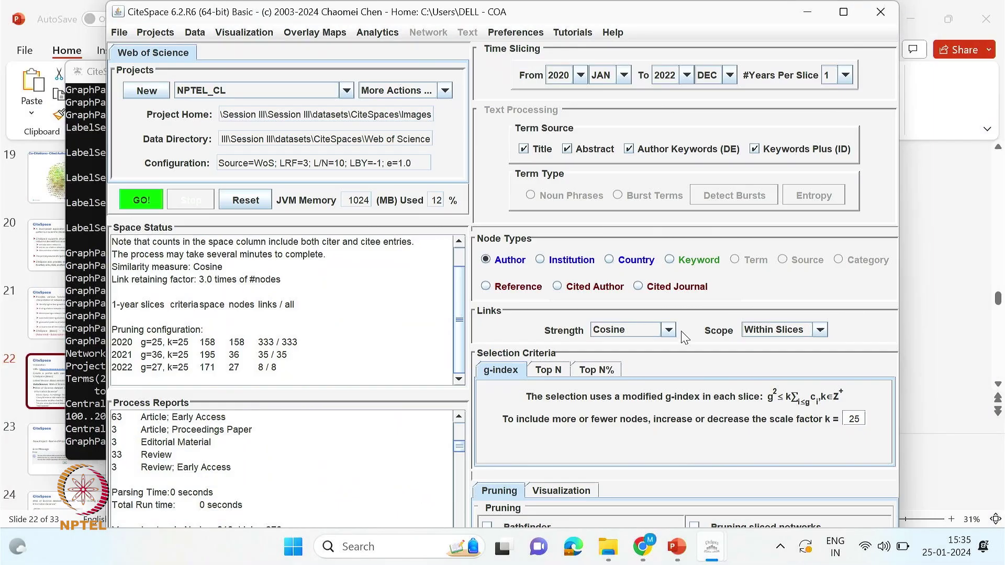